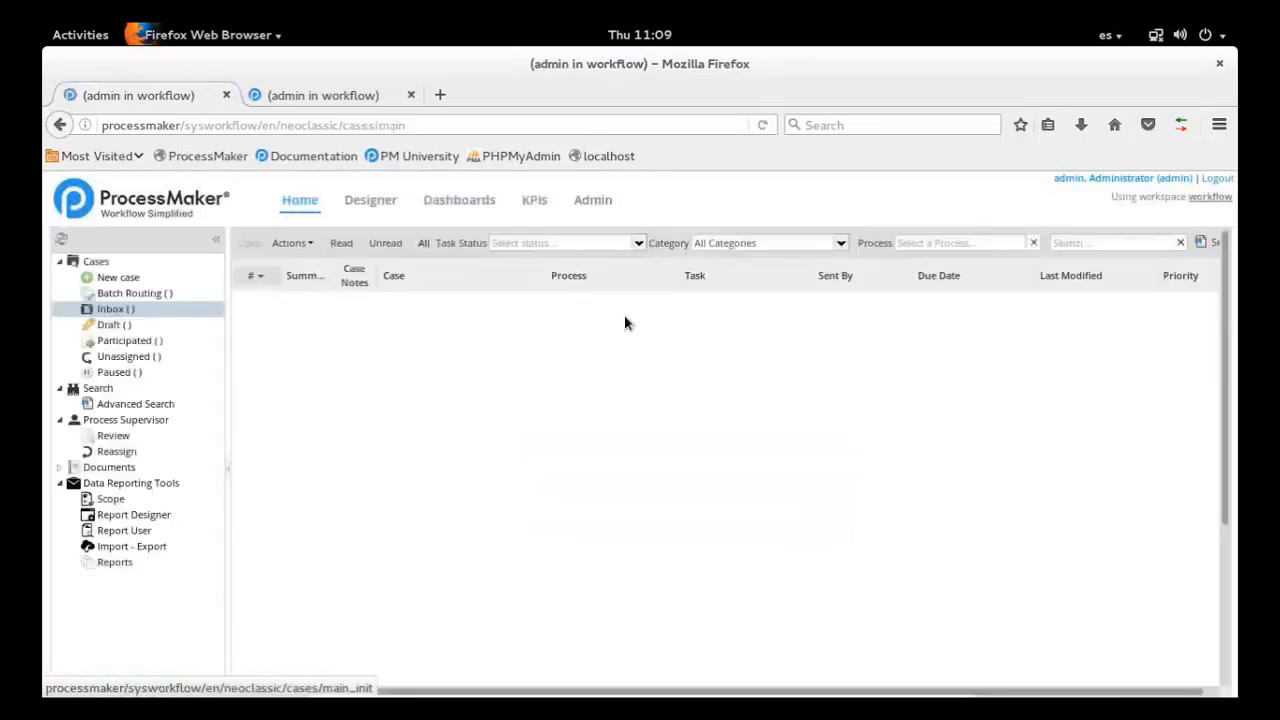
Open the Vendor Registration Process in the designer and look over its full diagram
click(372, 203)
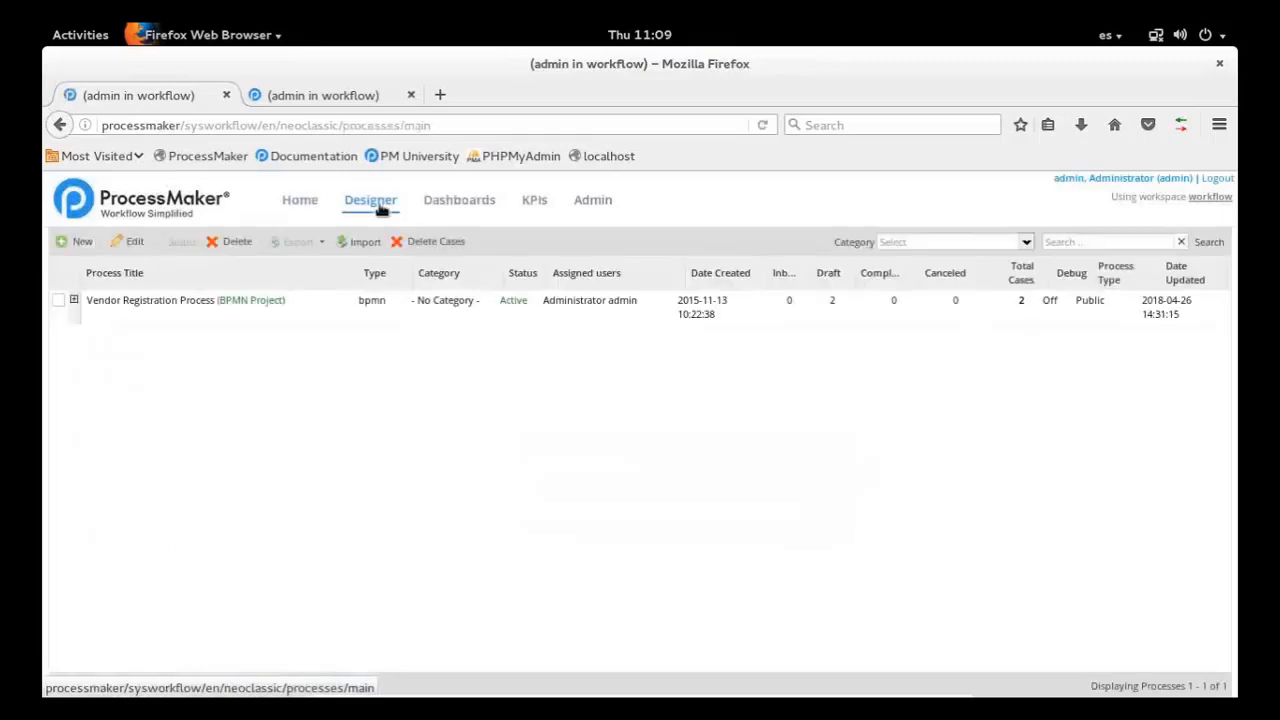
click(248, 310)
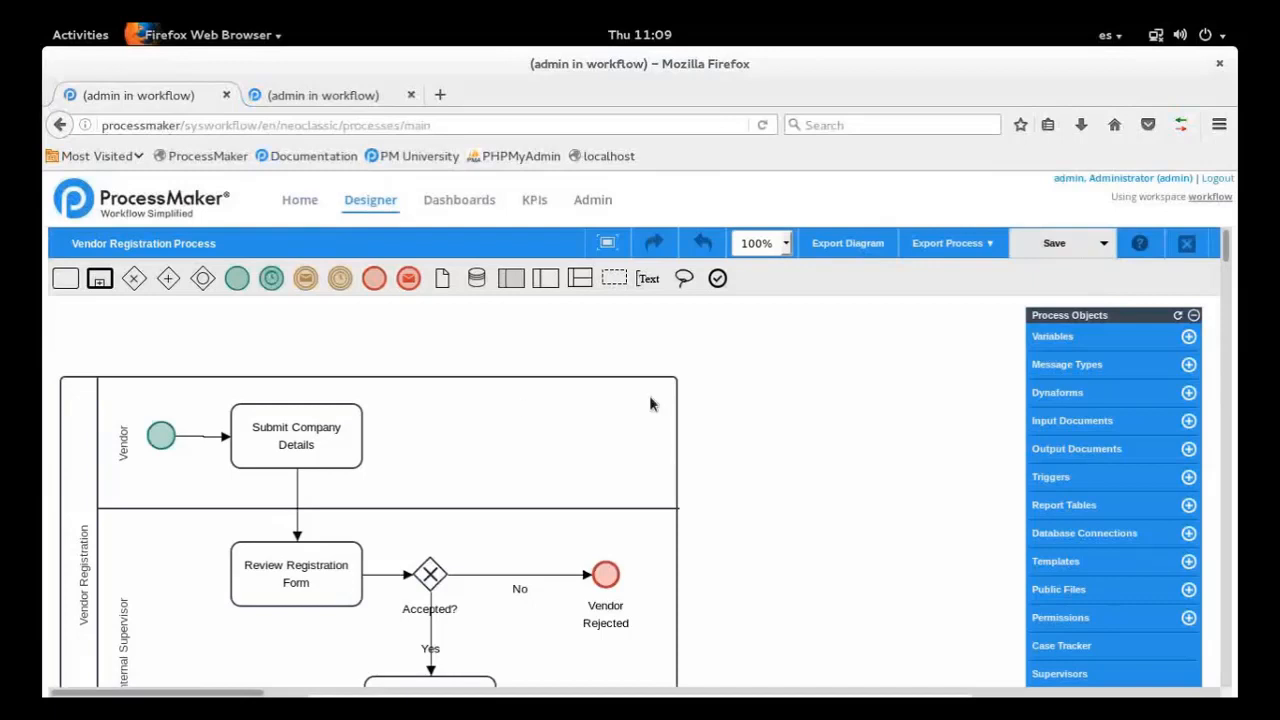
scroll(650, 403, down, 1)
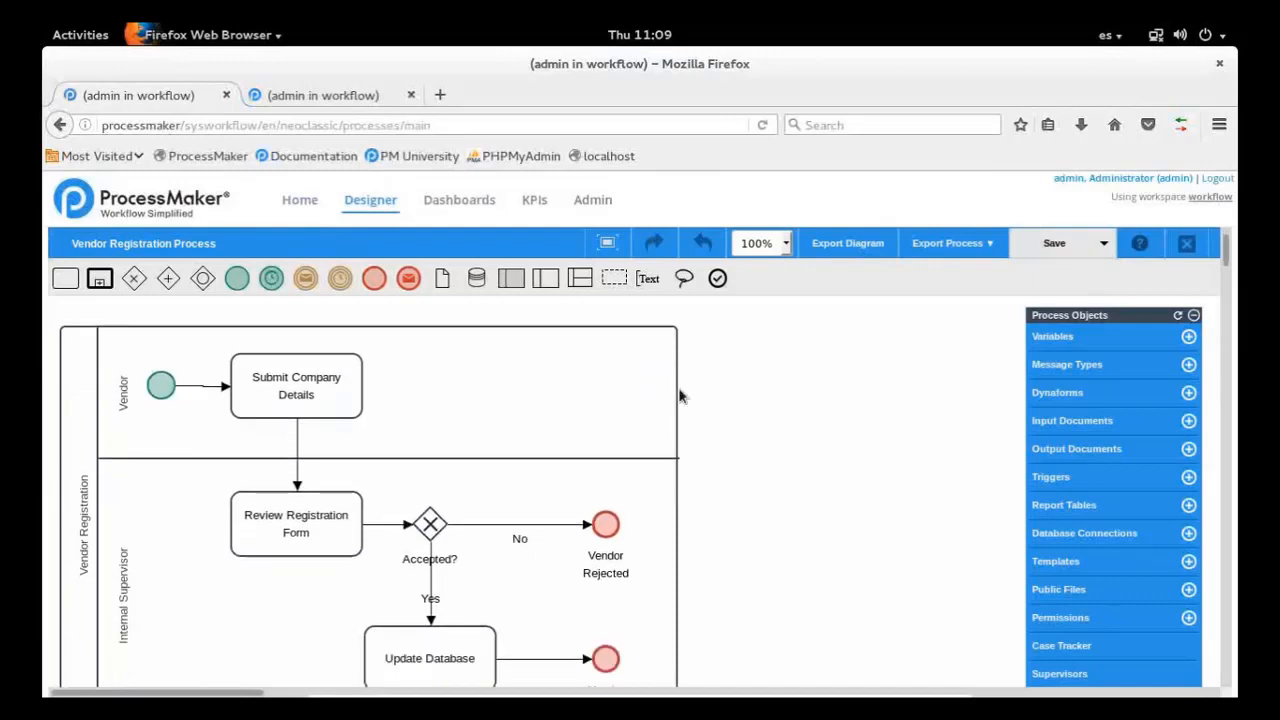
scroll(808, 453, down, 1)
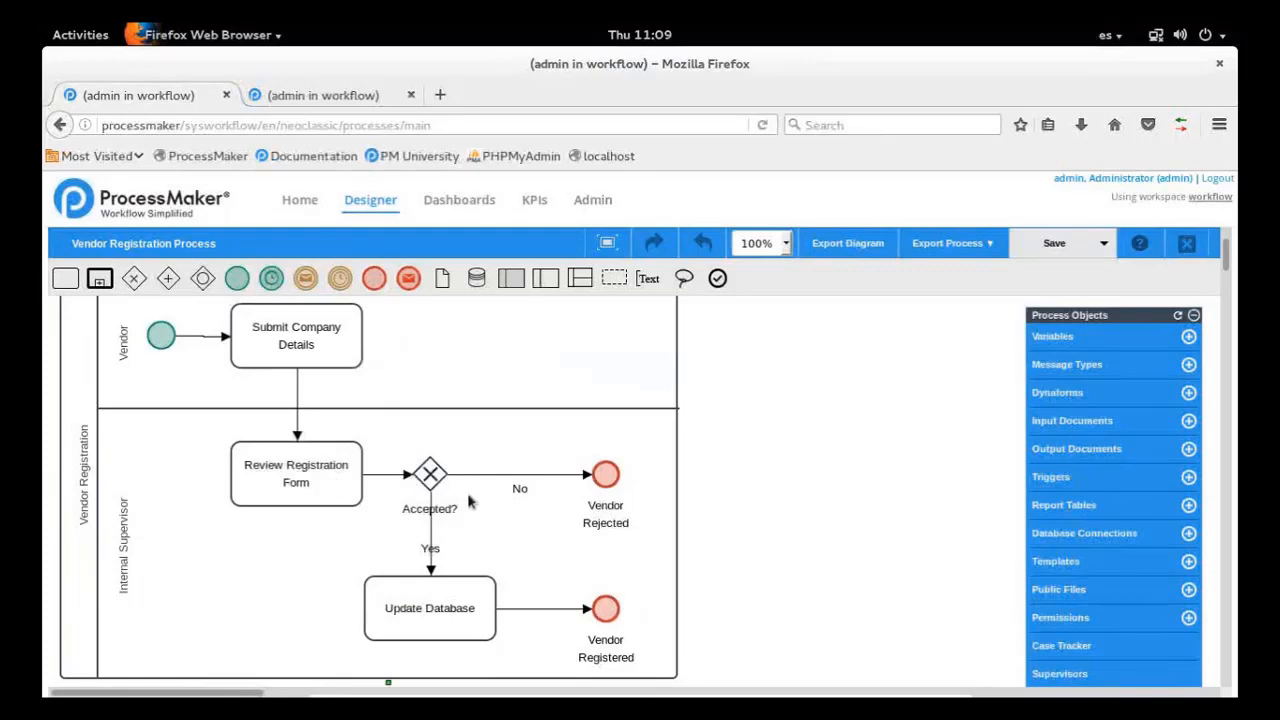
click(451, 610)
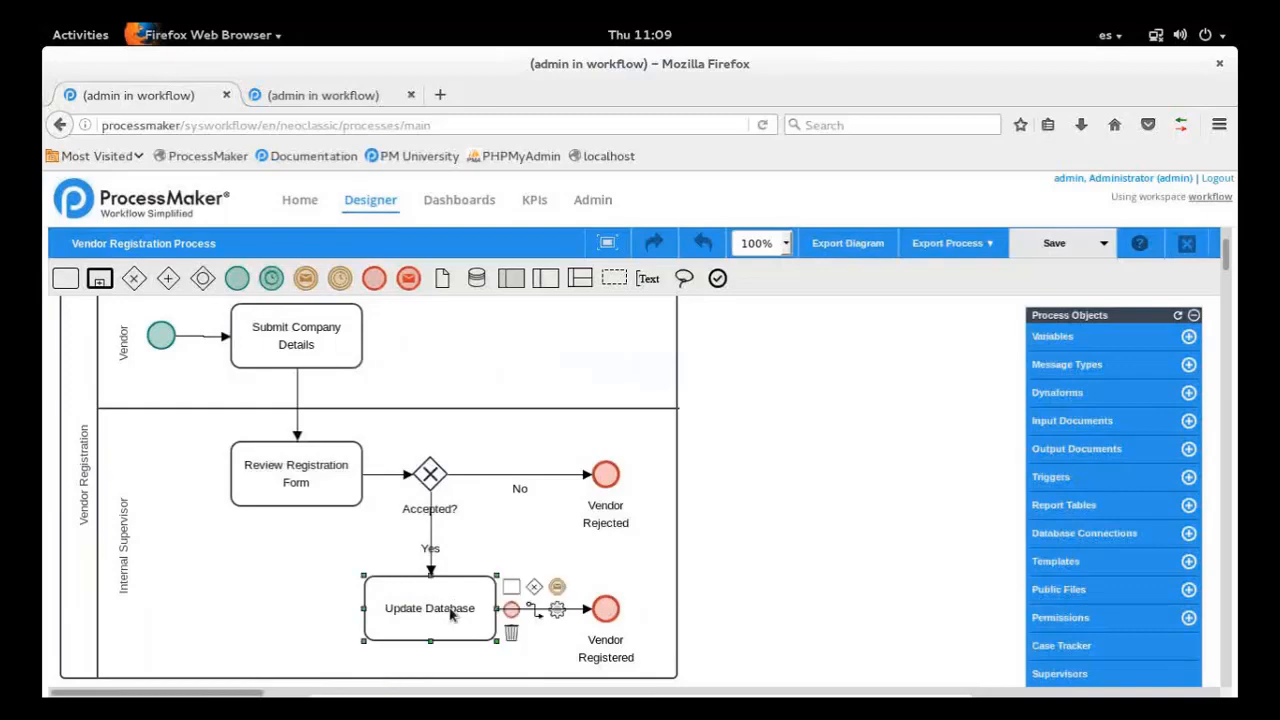
click(508, 565)
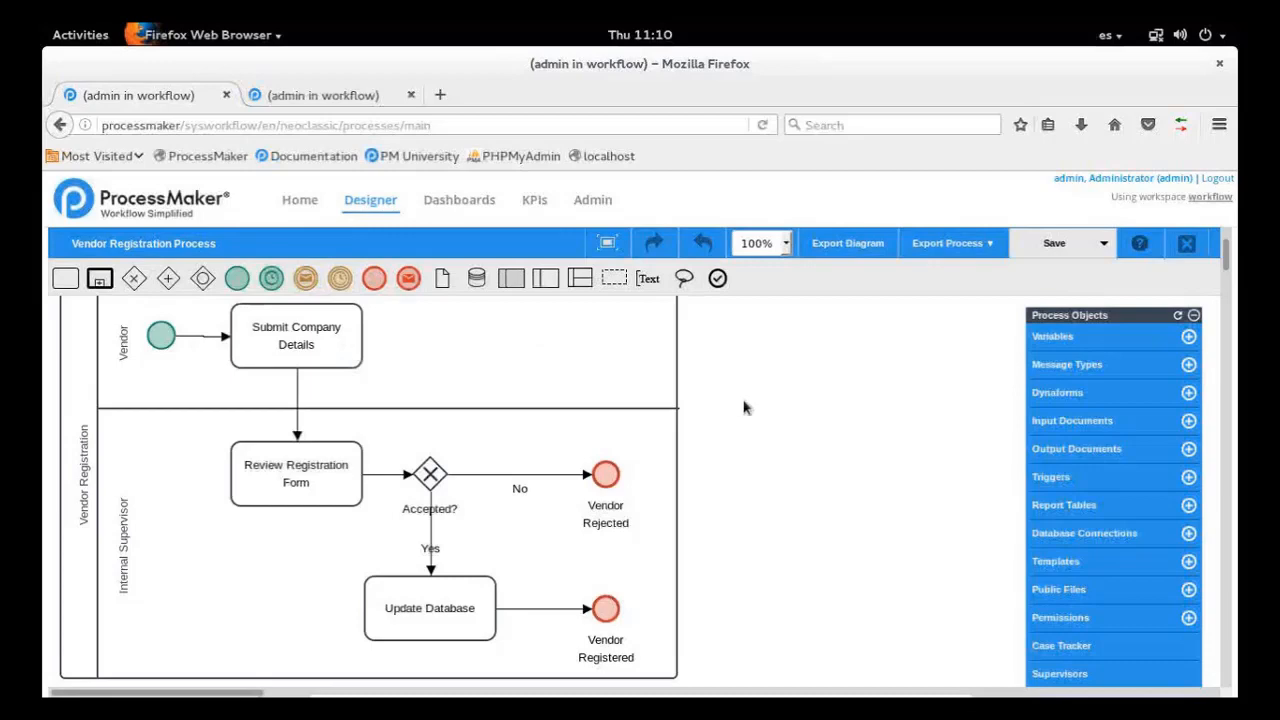
Open the Web Entry settings of the start event in the Vendor lane
right_click(166, 342)
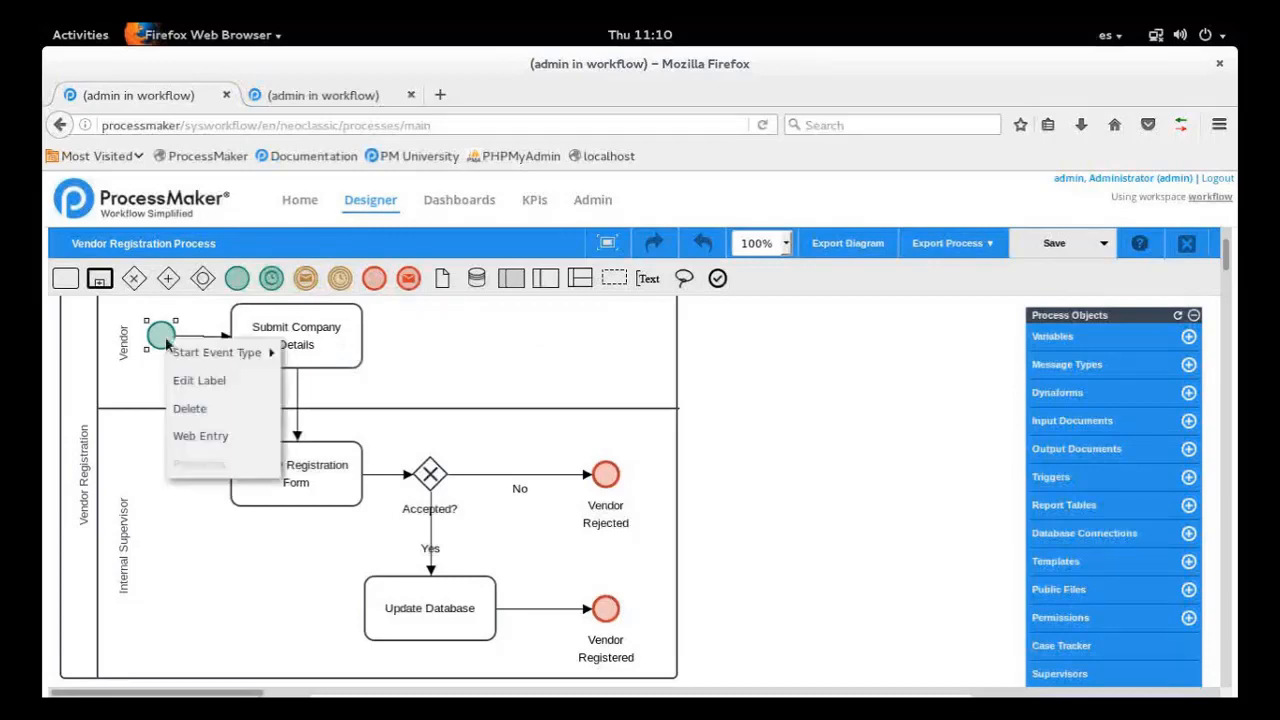
click(448, 372)
right_click(160, 337)
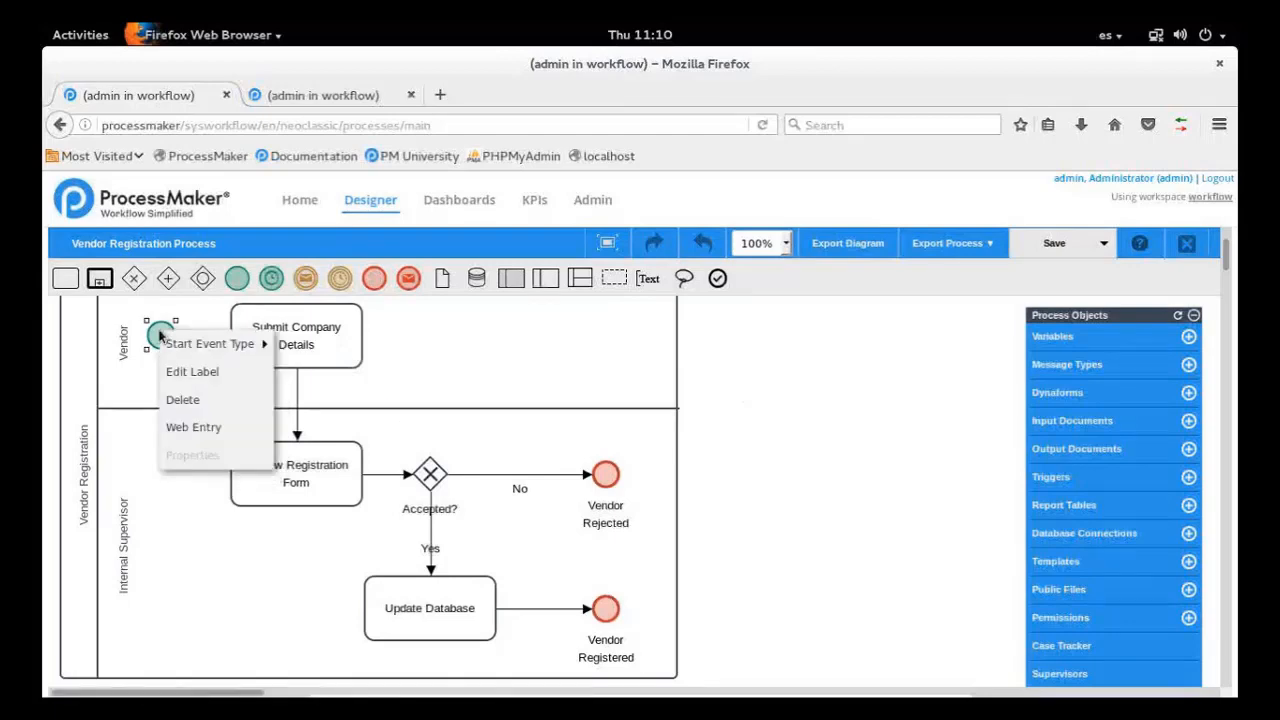
click(245, 432)
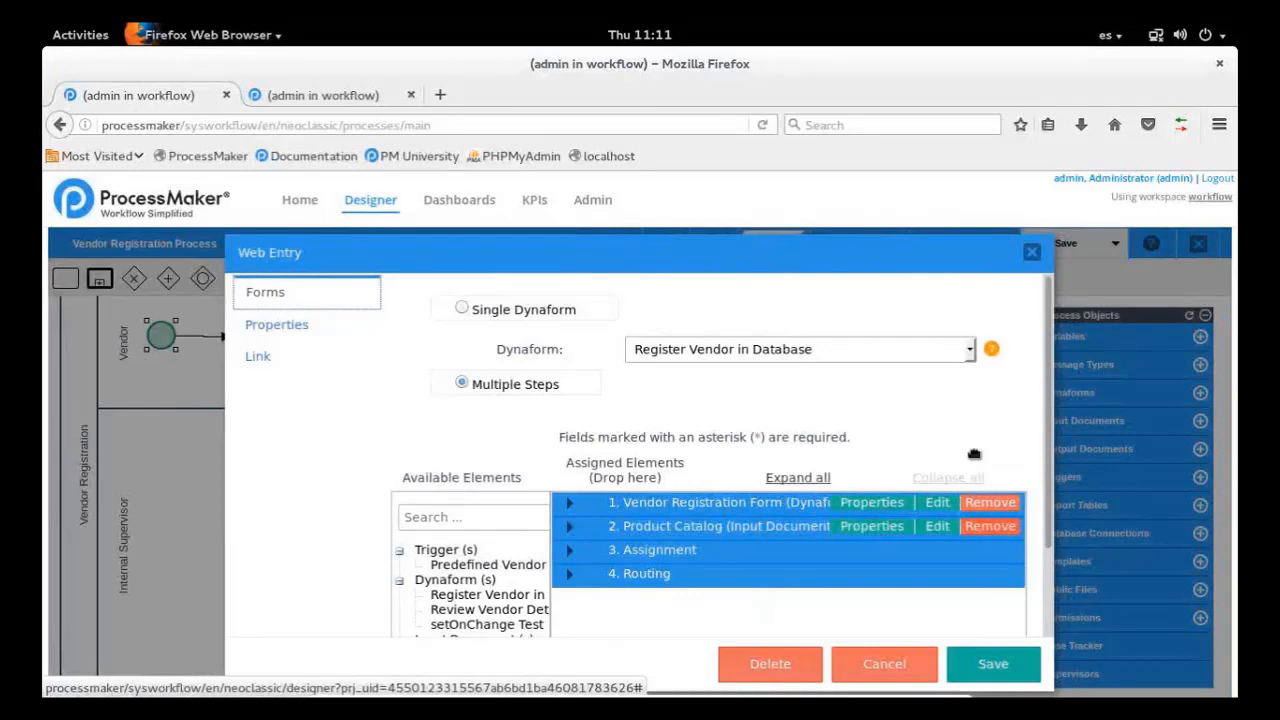
Remove the Product Catalog and Vendor Registration Form steps from the web entry's assigned elements
click(999, 535)
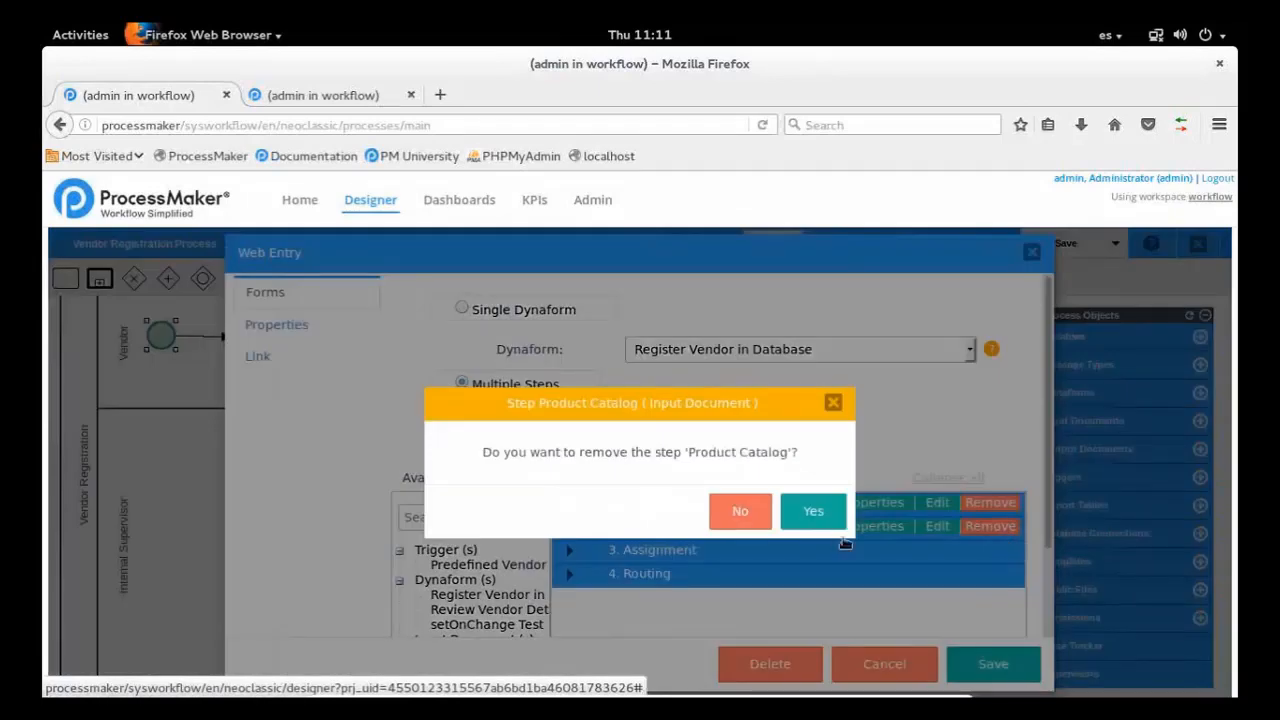
click(829, 513)
click(995, 502)
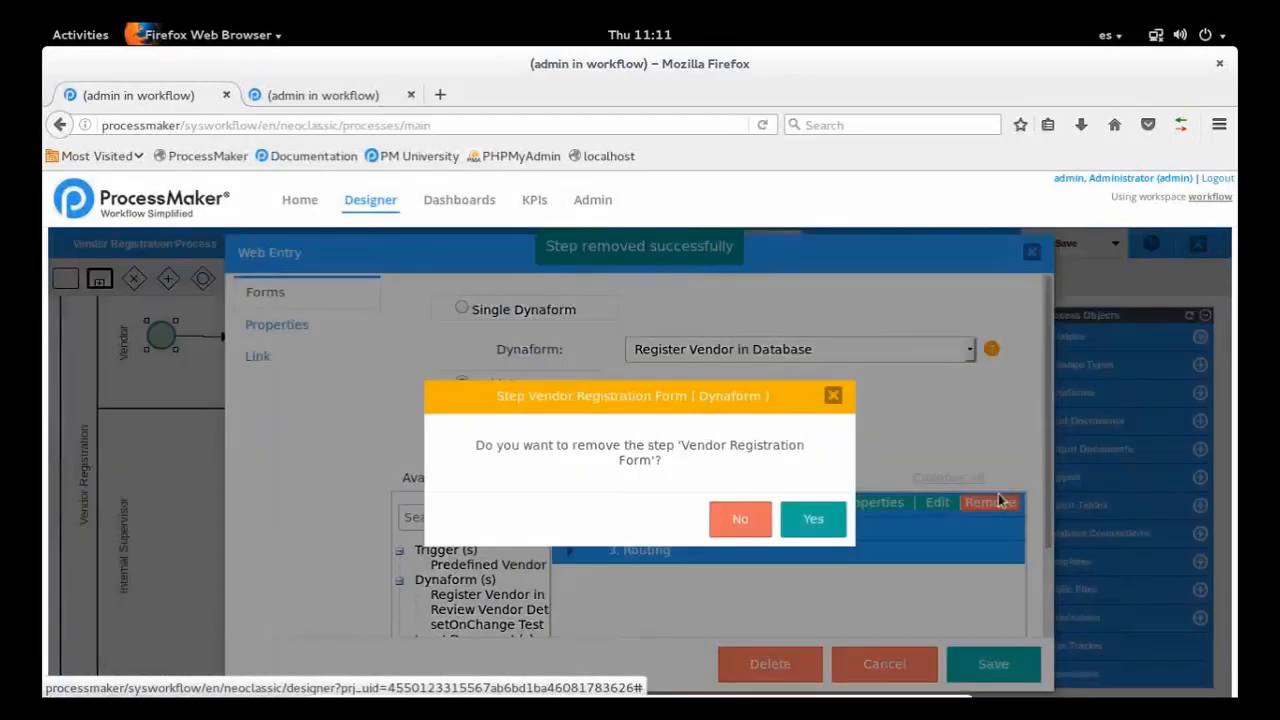
click(814, 520)
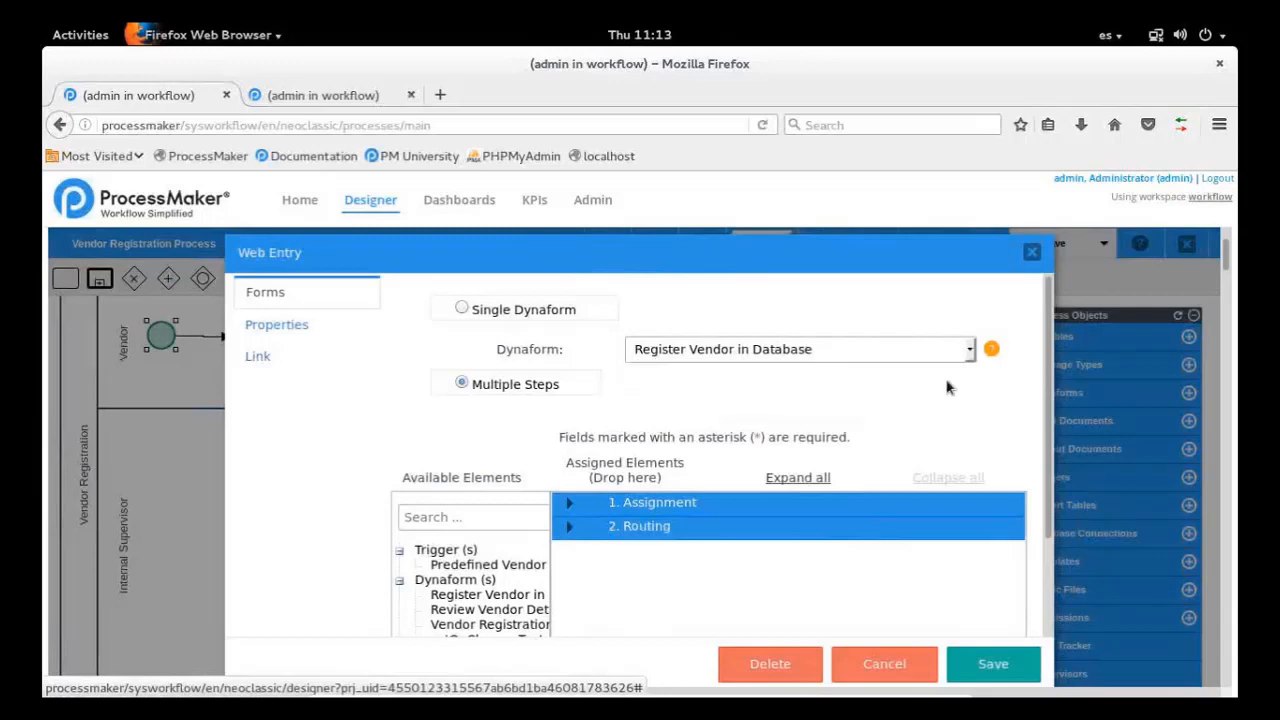
Assign the Vendor Registration Form Dynaform to the web entry's multiple steps
scroll(1048, 430, down, 5)
scroll(1048, 415, up, 5)
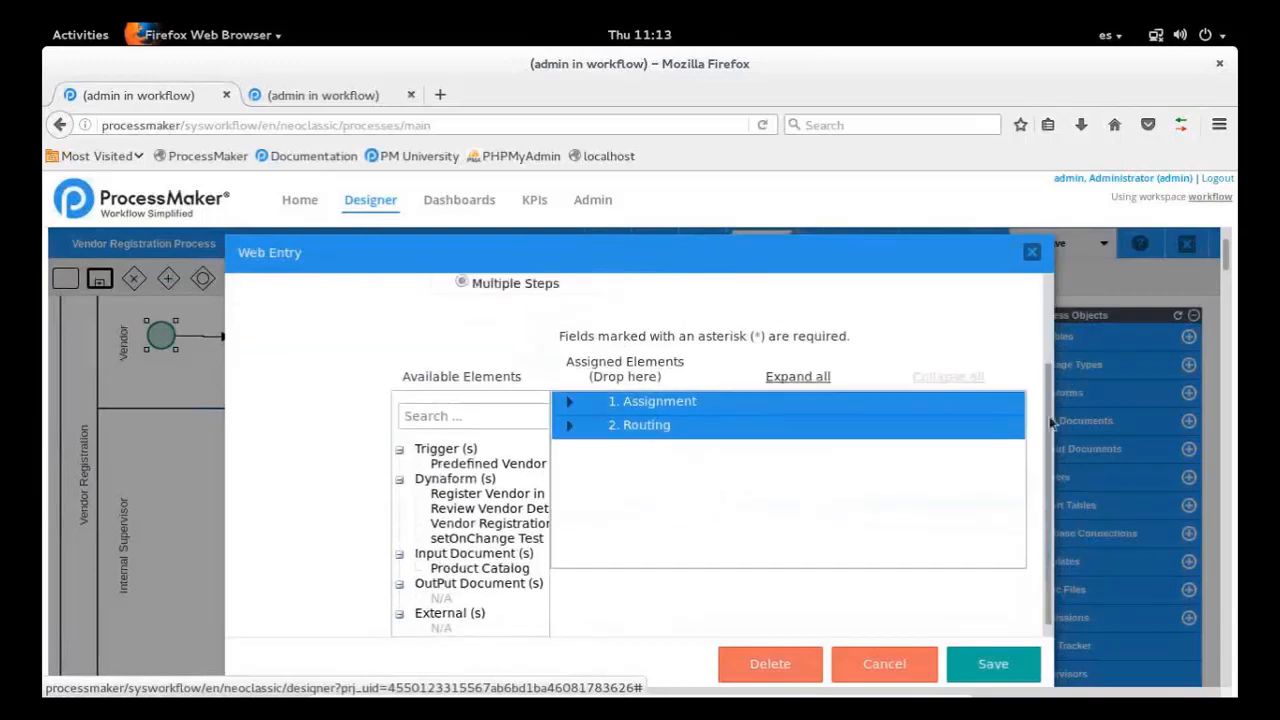
scroll(1048, 405, down, 1)
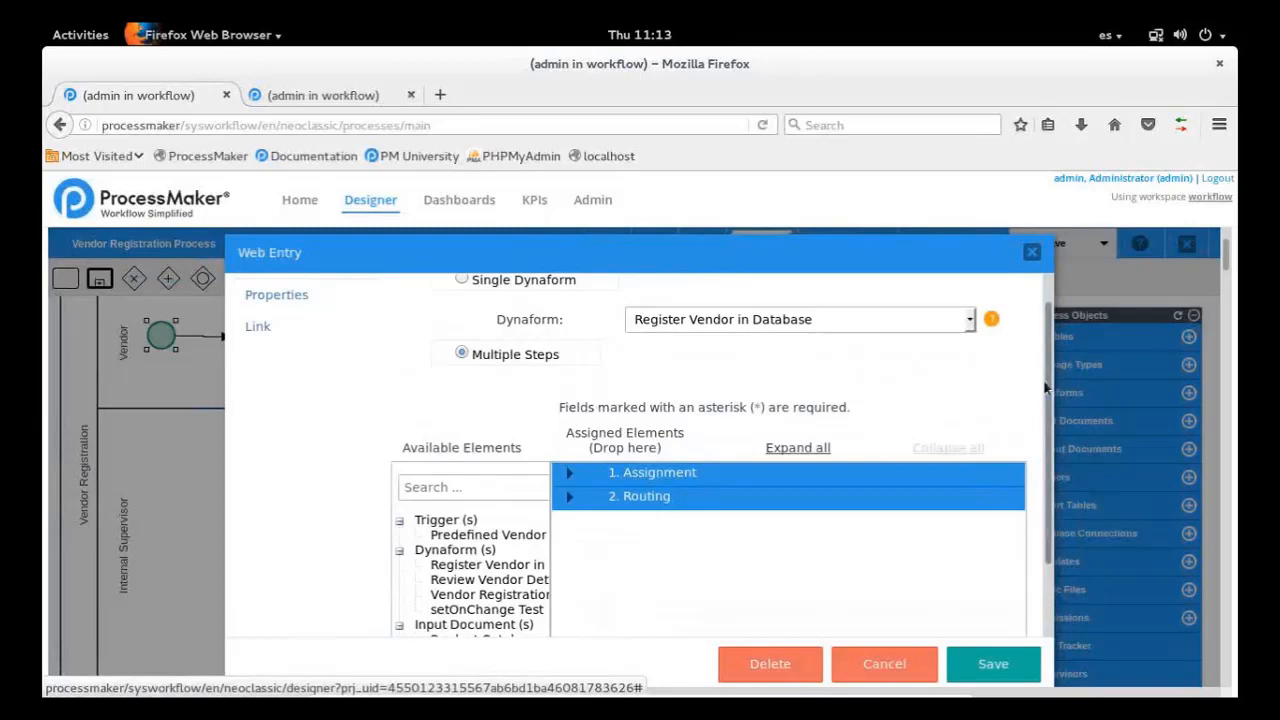
scroll(1050, 396, down, 1)
scroll(1050, 396, up, 2)
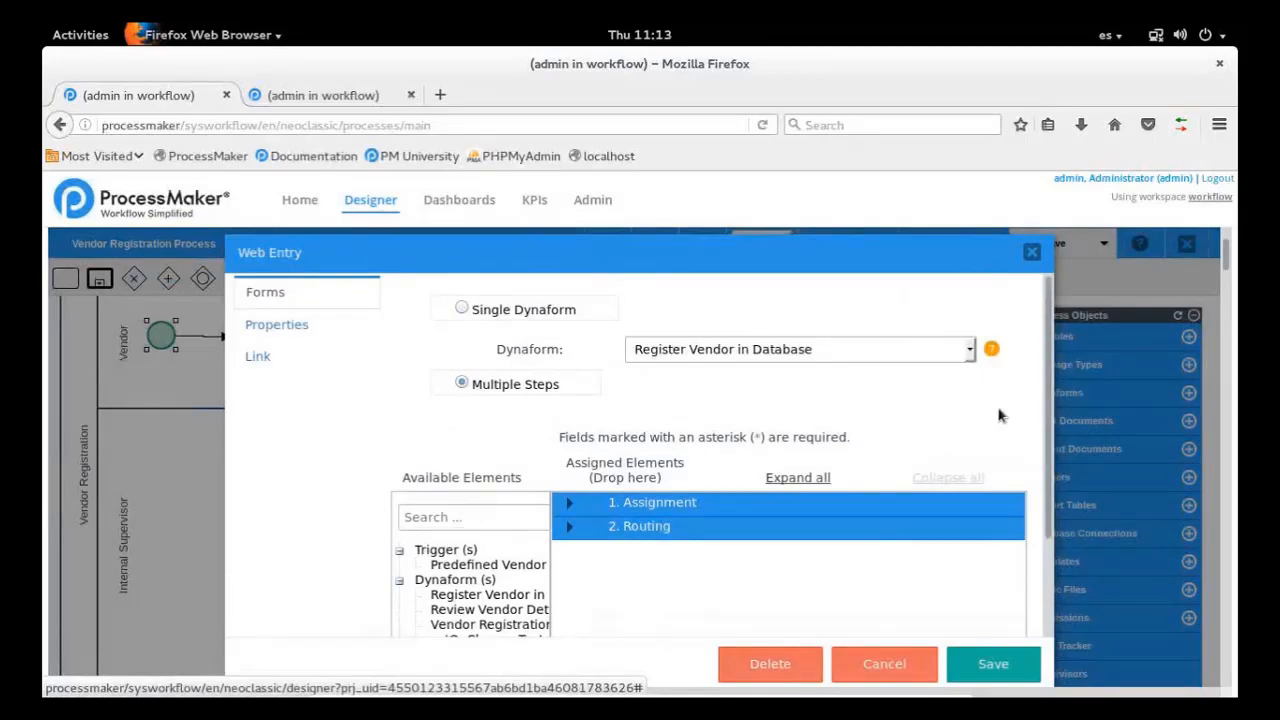
drag(1048, 412, 1042, 530)
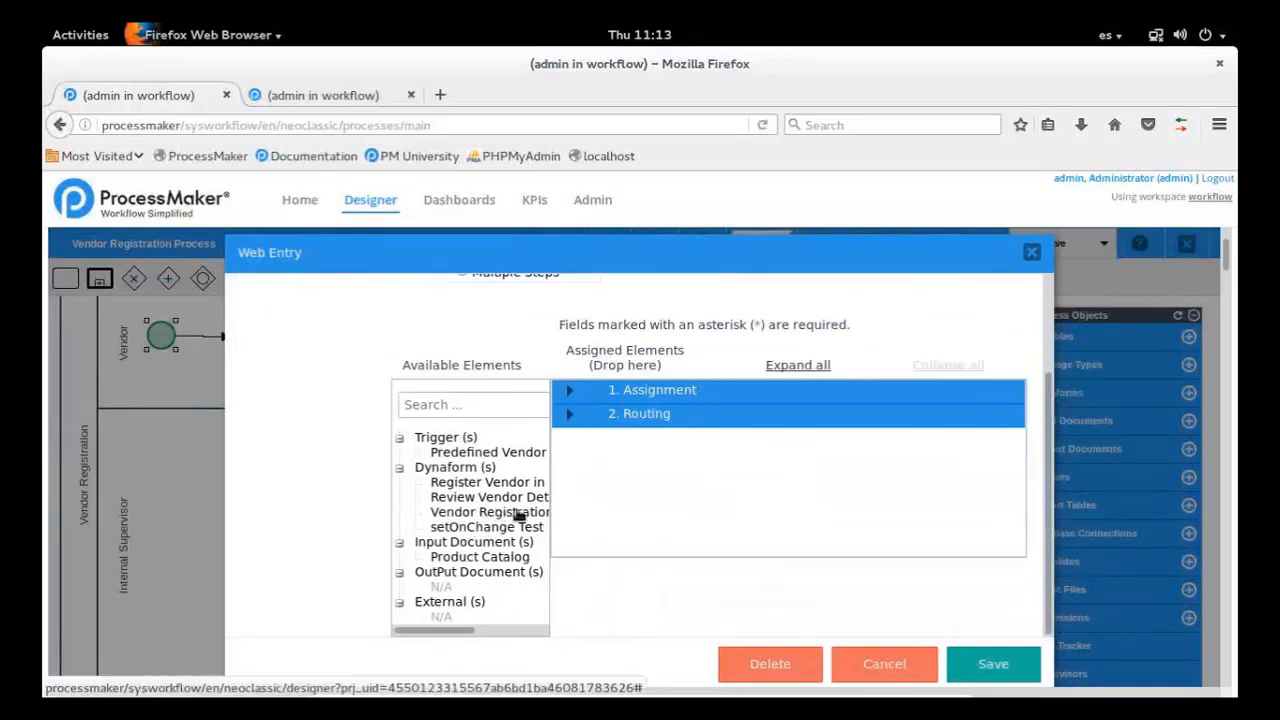
drag(497, 514, 694, 564)
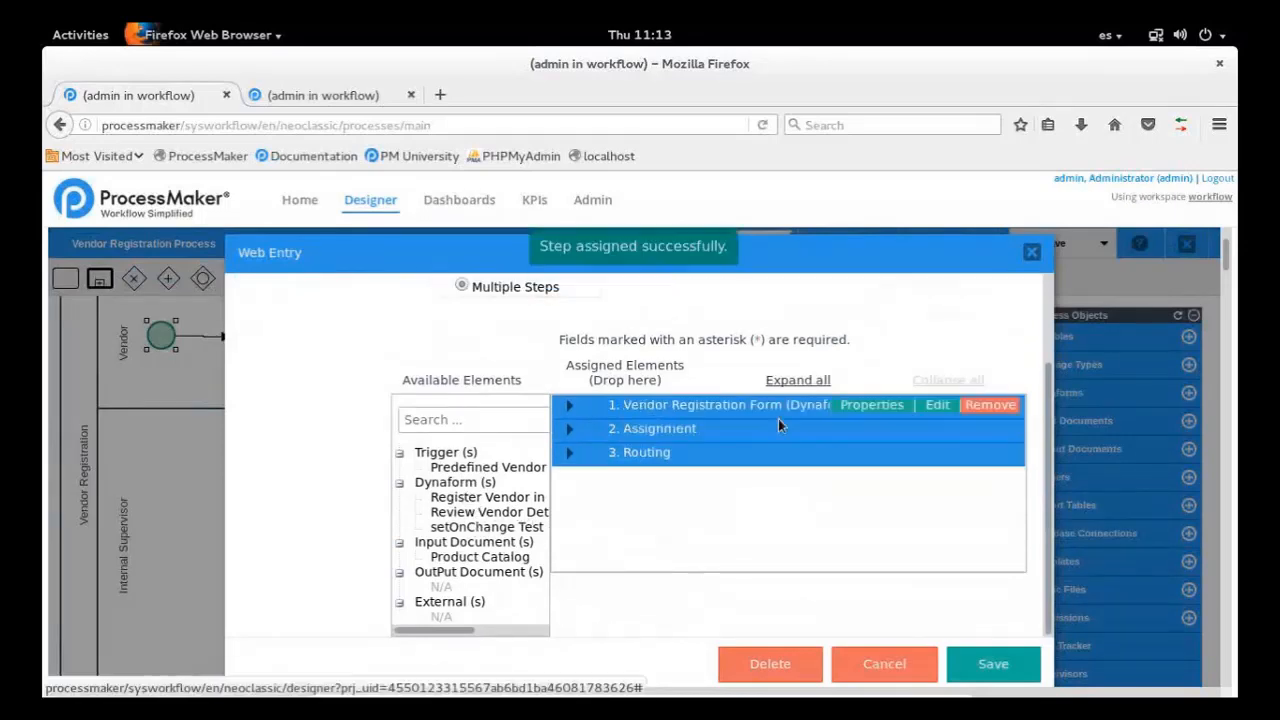
Open the assigned Vendor Registration Form, examine the Date, Company Name and Email Address fields' properties, and close the form editor
click(937, 406)
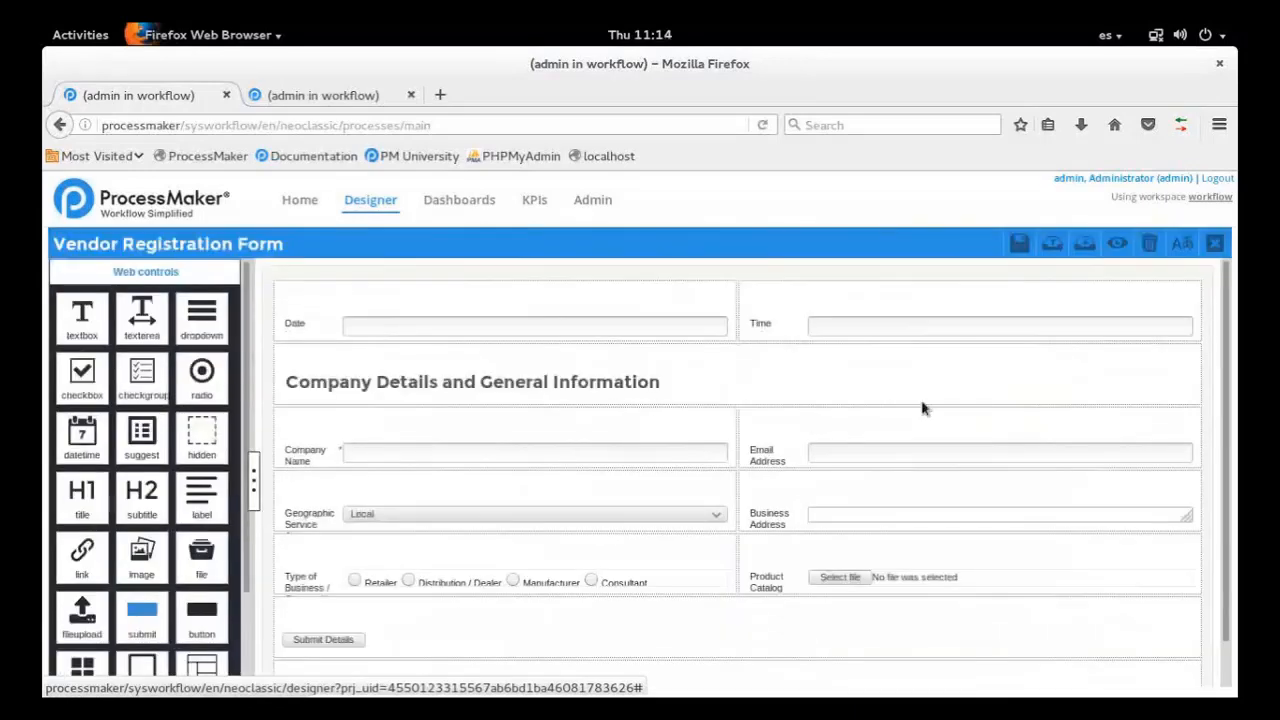
scroll(922, 408, down, 1)
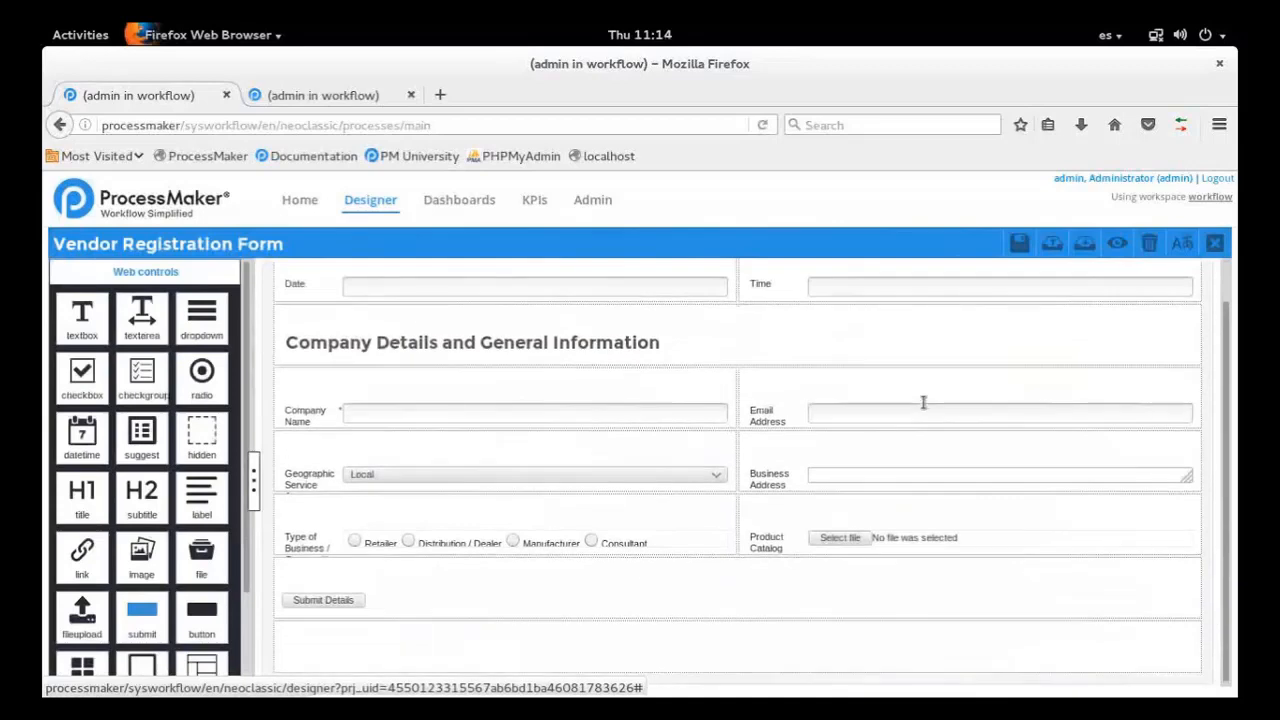
scroll(922, 404, up, 1)
click(591, 331)
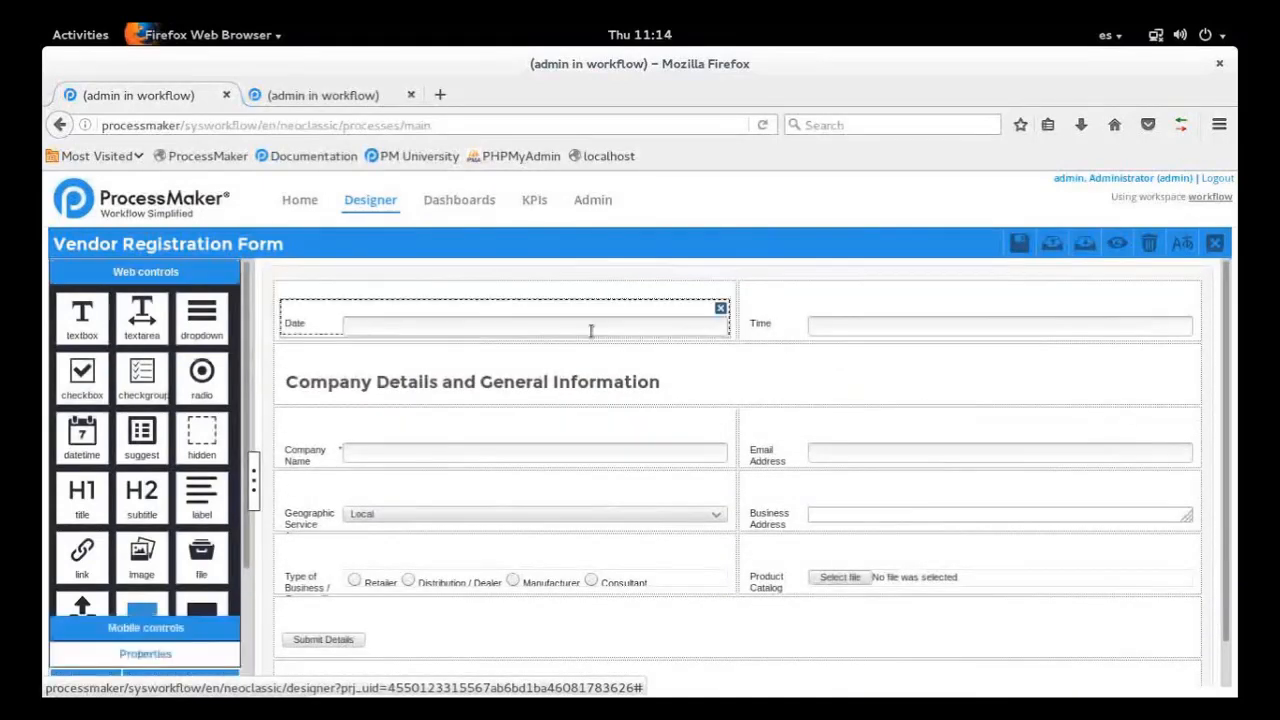
click(647, 456)
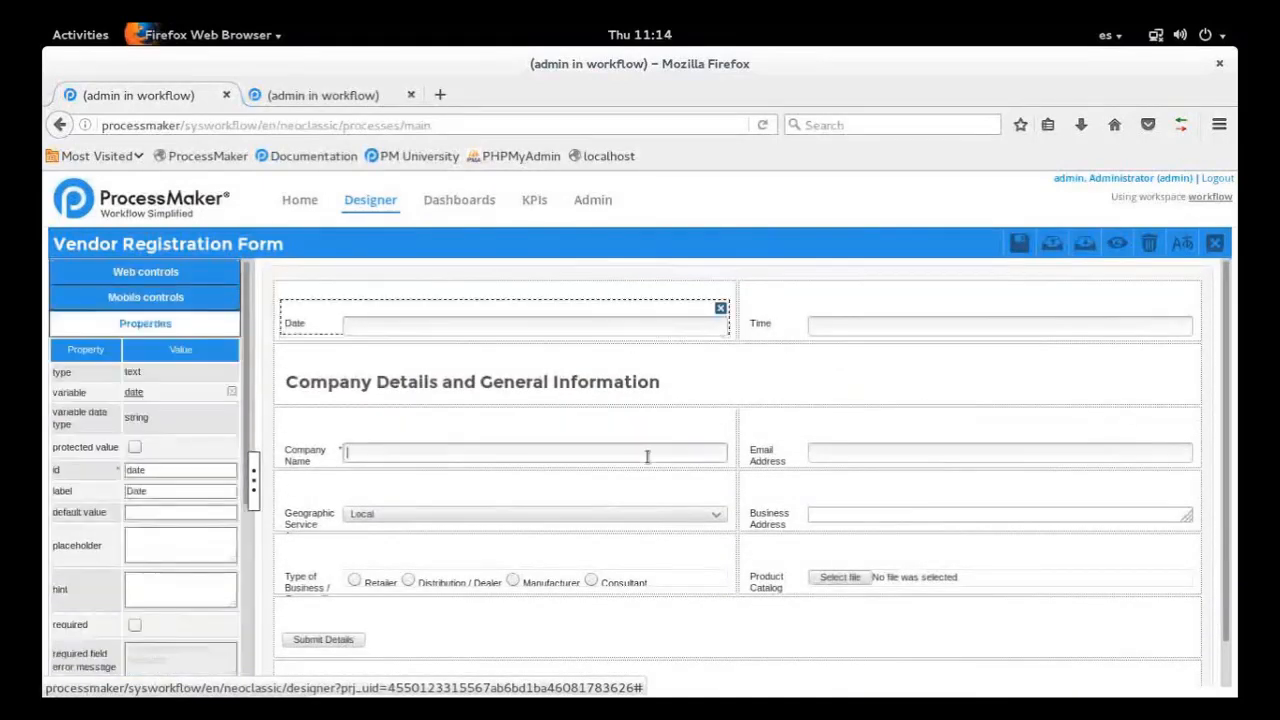
click(845, 457)
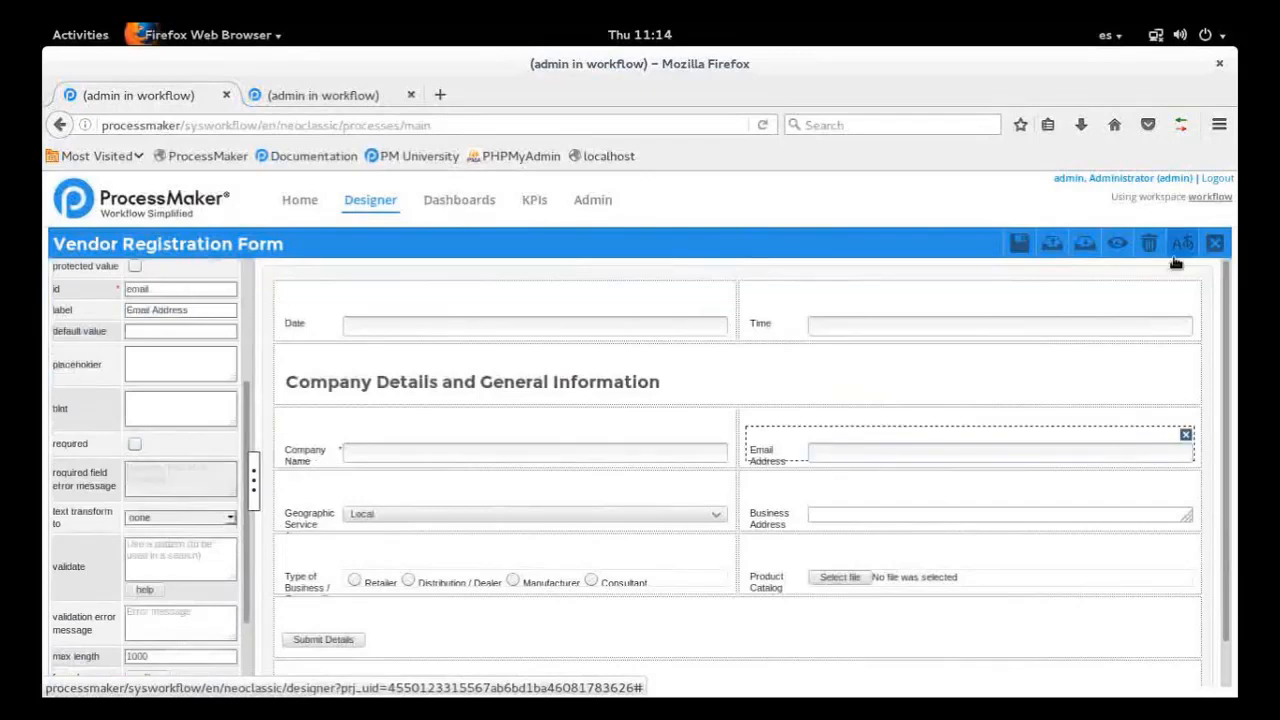
click(1215, 244)
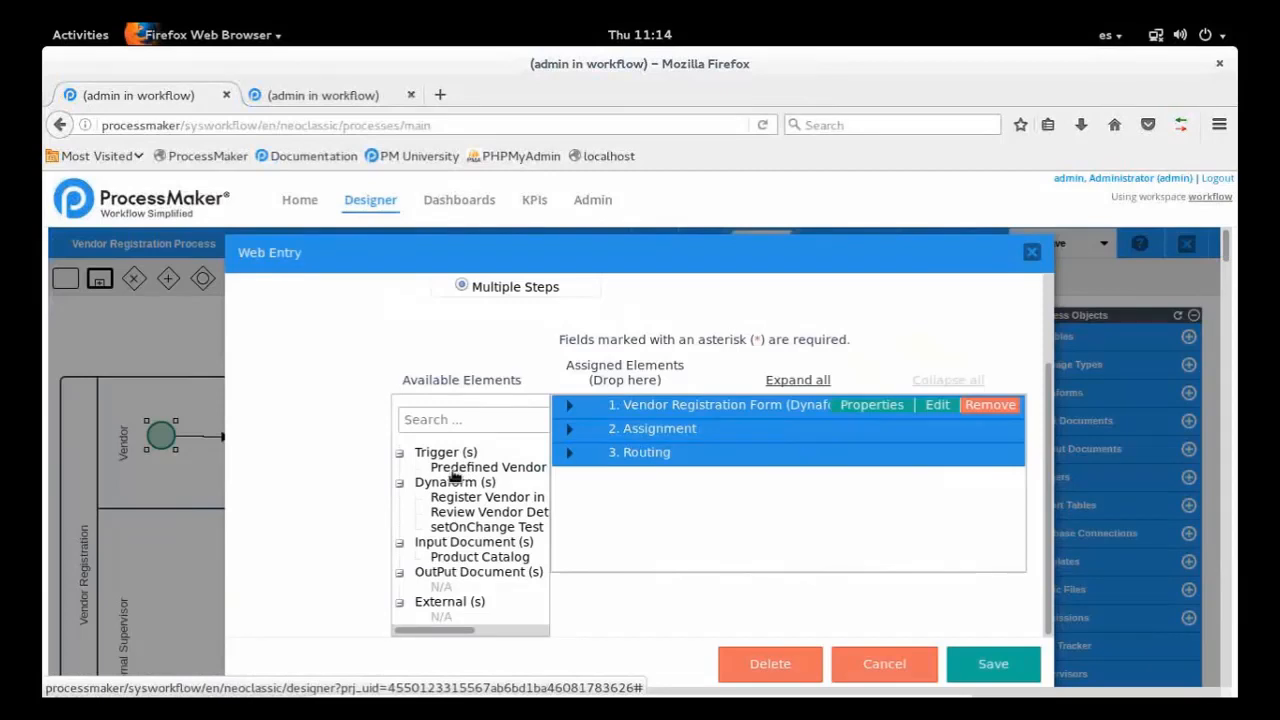
Expand the Vendor Registration Form step and assign the Predefined Vendor Details trigger before the Dynaform
drag(455, 477, 660, 430)
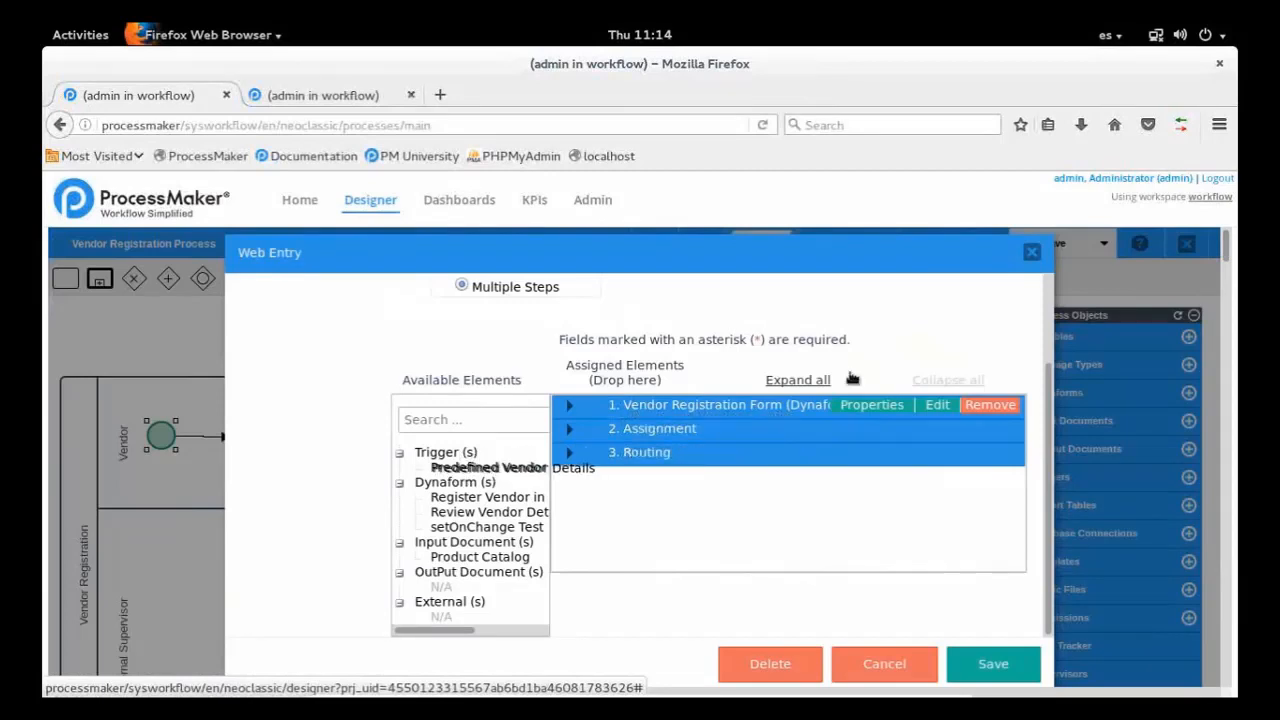
click(568, 410)
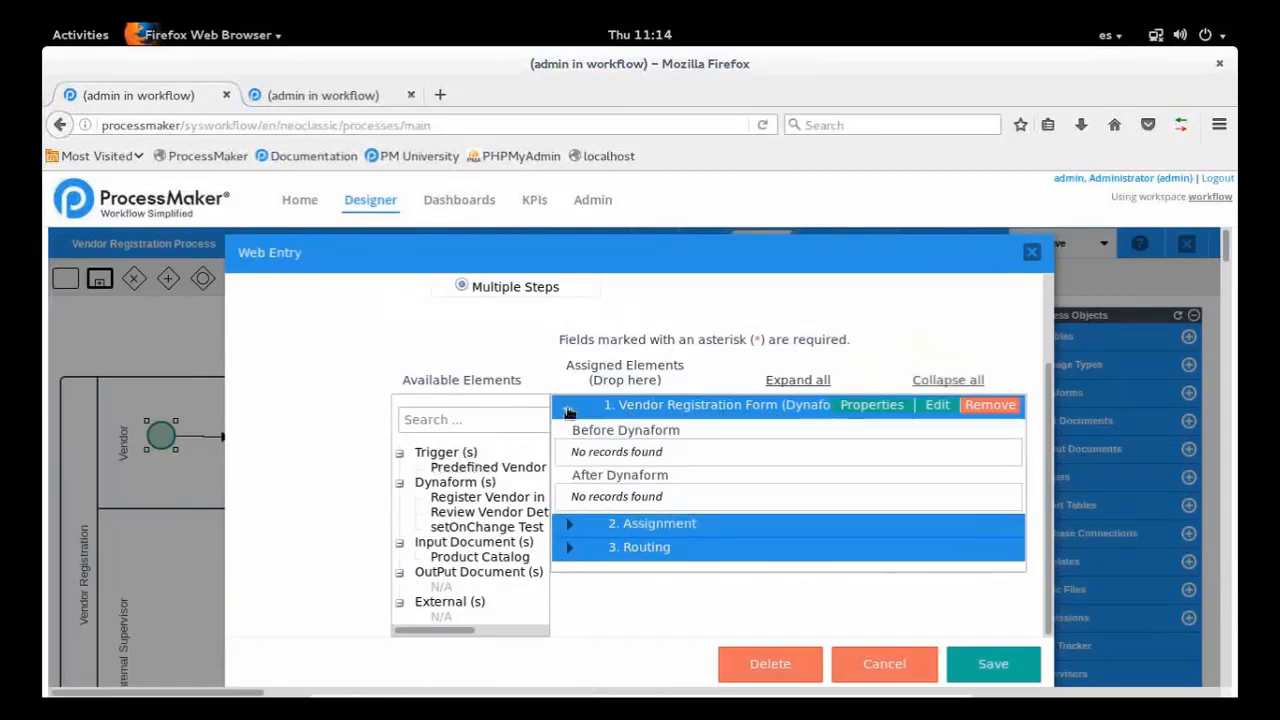
drag(476, 477, 667, 457)
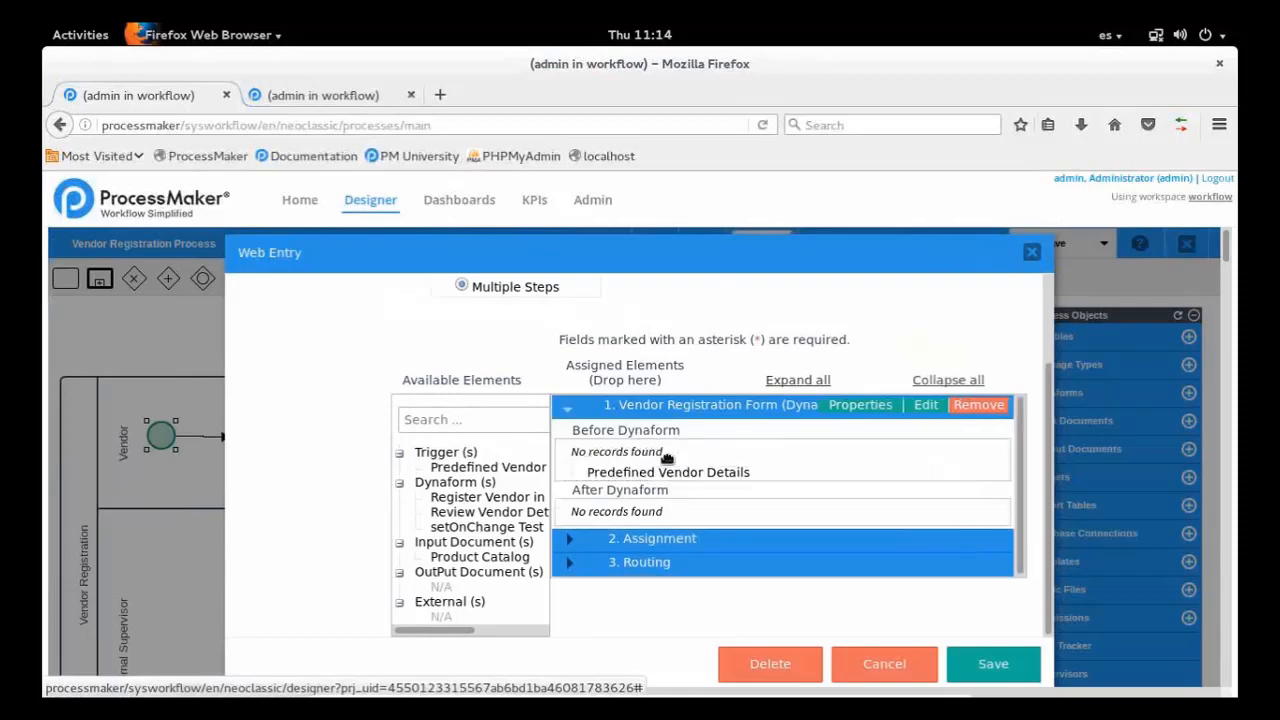
Open the Predefined Vendor Details trigger's code for editing and review its companyName and email assignments
click(905, 452)
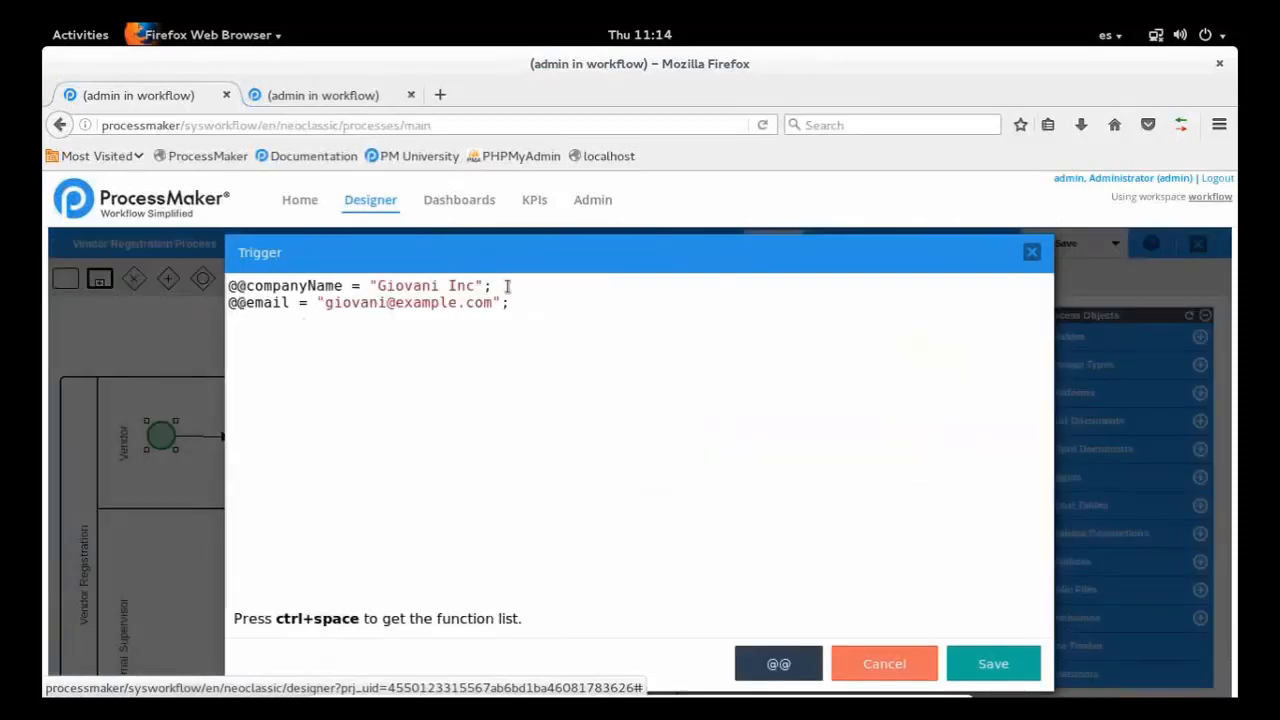
drag(508, 286, 238, 290)
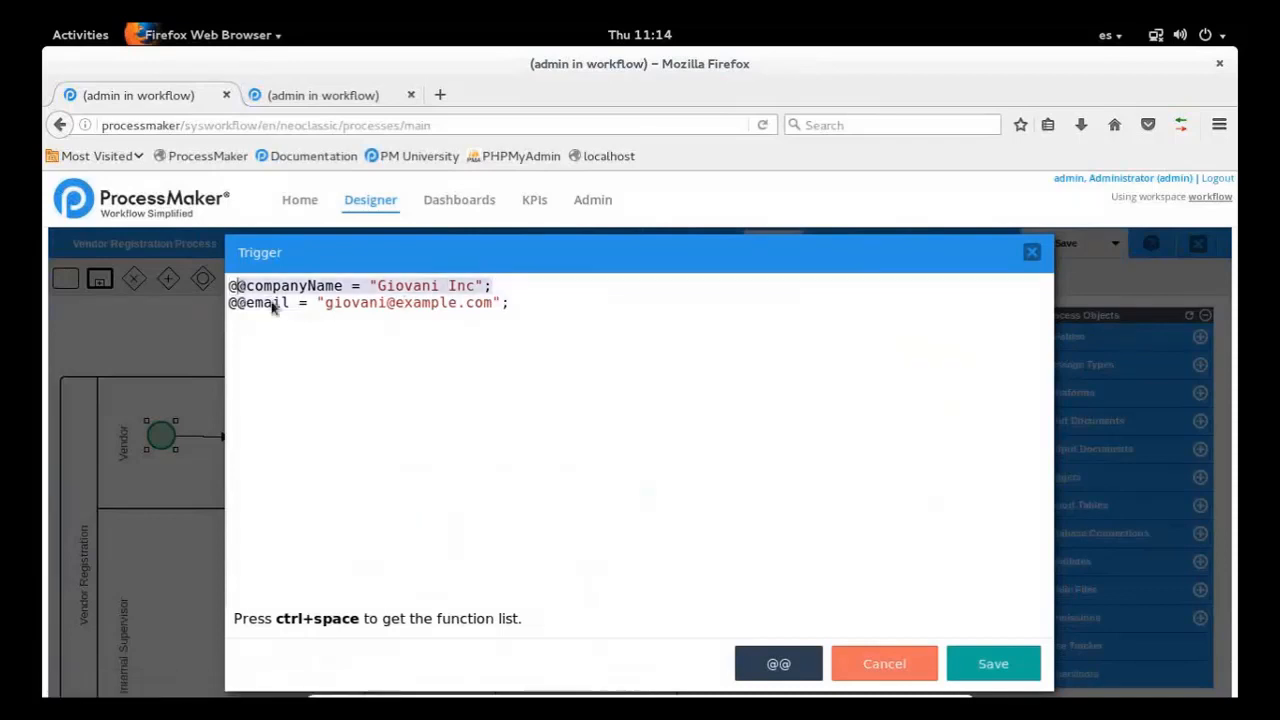
click(240, 296)
double_click(267, 303)
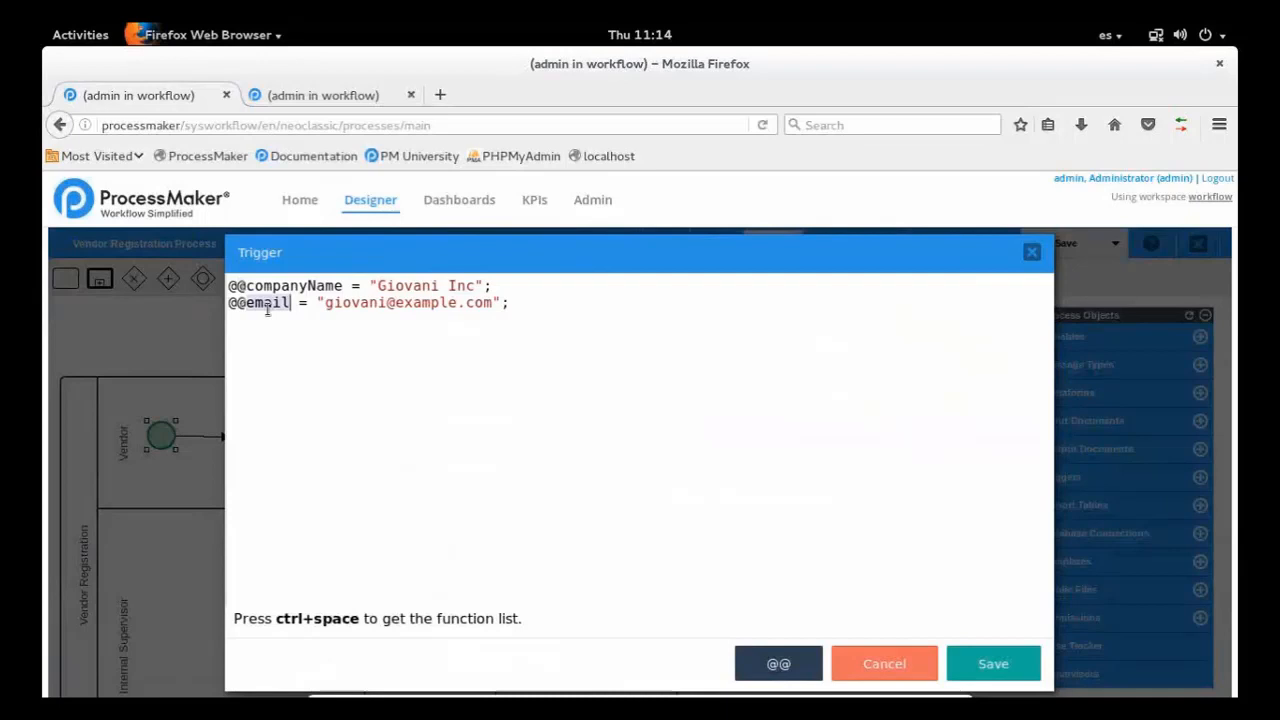
click(275, 287)
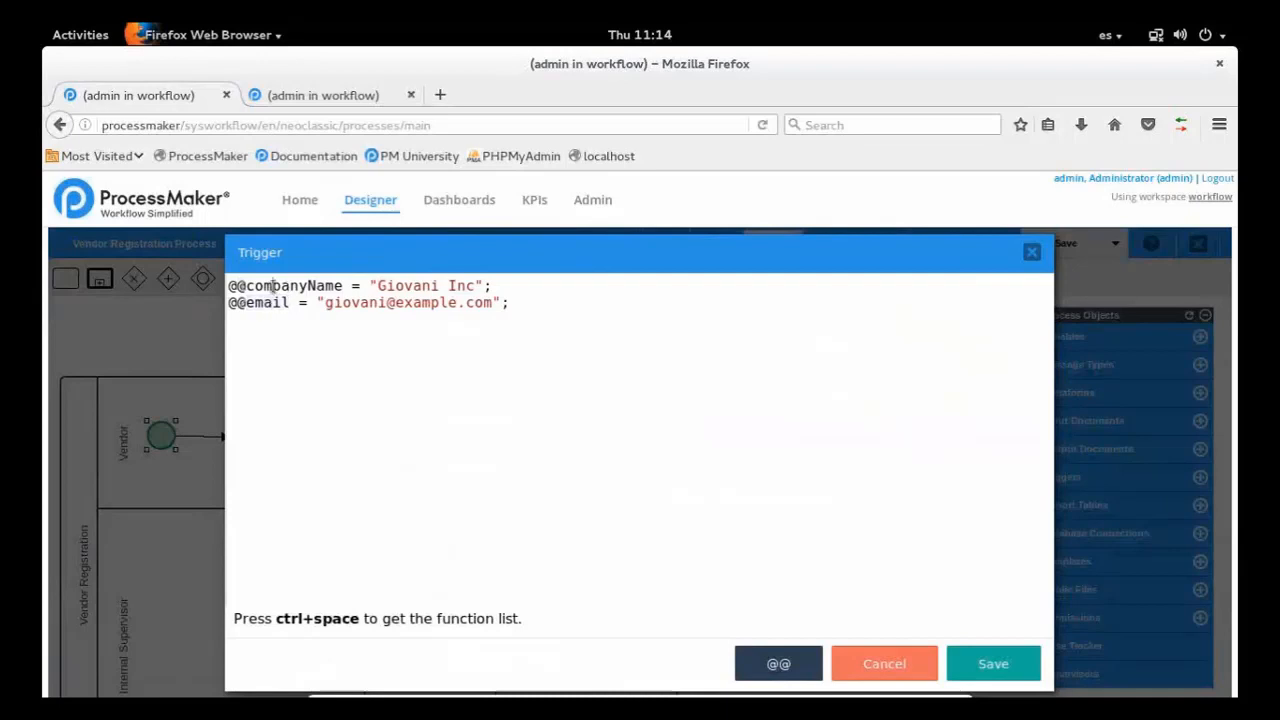
click(501, 292)
key(Left)
key(Left)
key(Left)
key(Left)
key(Left)
key(Left)
key(Left)
key(Left)
key(Left)
key(Left)
key(Left)
key(Left)
key(Left)
key(Left)
key(Left)
key(Left)
key(Left)
key(Left)
key(Left)
key(Left)
key(Left)
key(Left)
key(Left)
key(Left)
key(Left)
key(Left)
key(Left)
key(Left)
key(Left)
key(Left)
key(Return)
key(Up)
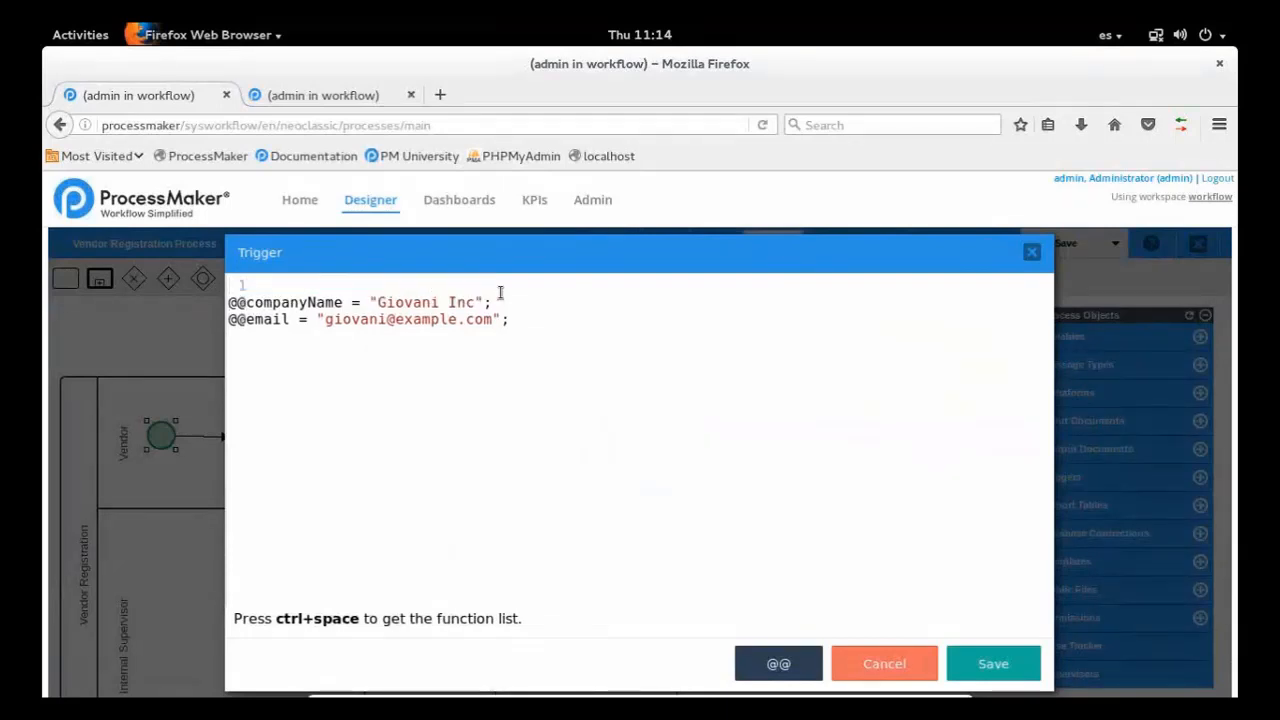
text(@@date)
key(Return)
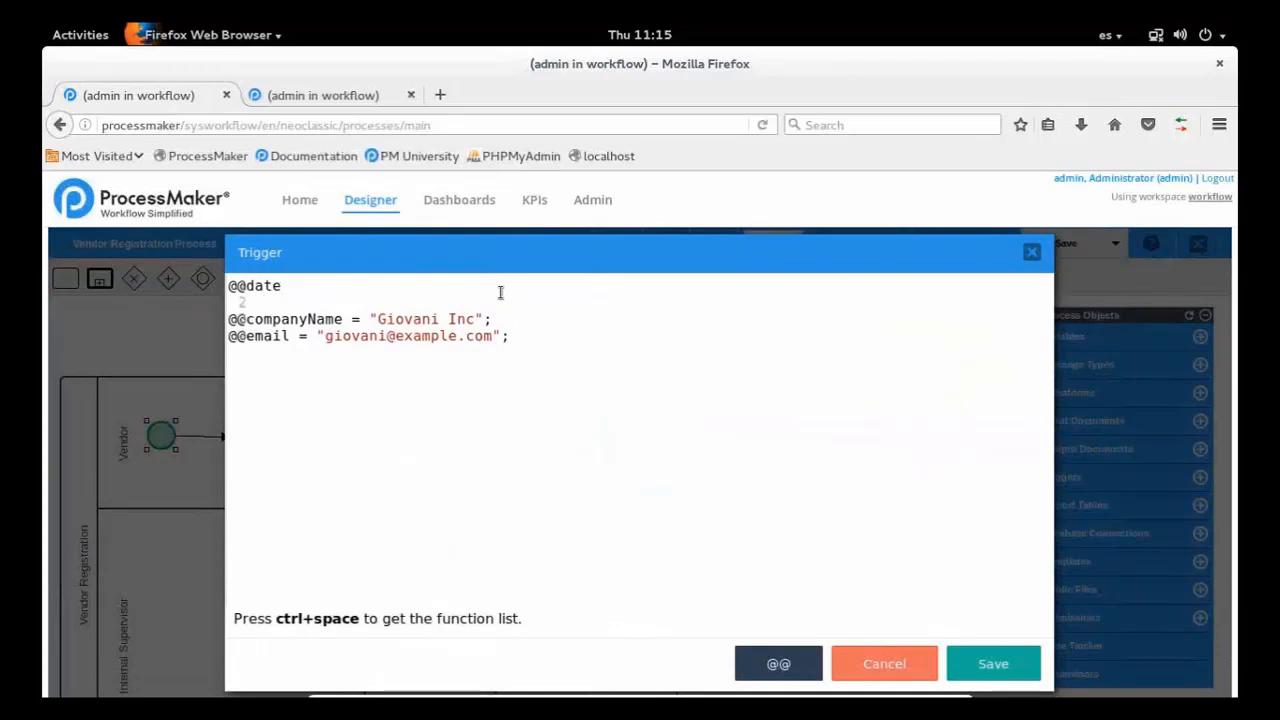
text(@@time)
key(Left)
key(Left)
key(Left)
key(Left)
key(Left)
key(Left)
key(BackSpace)
key(Up)
key(Right)
key(Right)
key(Right)
key(Right)
key(Right)
key(Right)
text(=)
key(Down)
text(=)
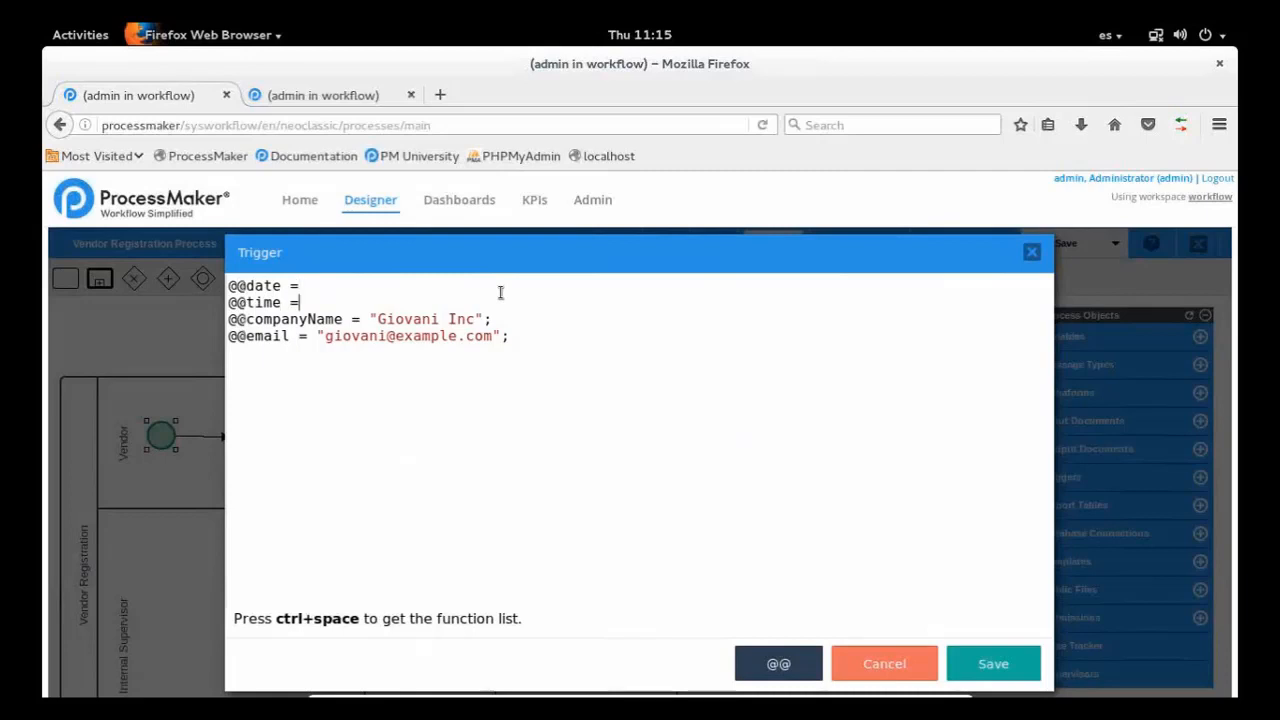
key(Up)
text(get)
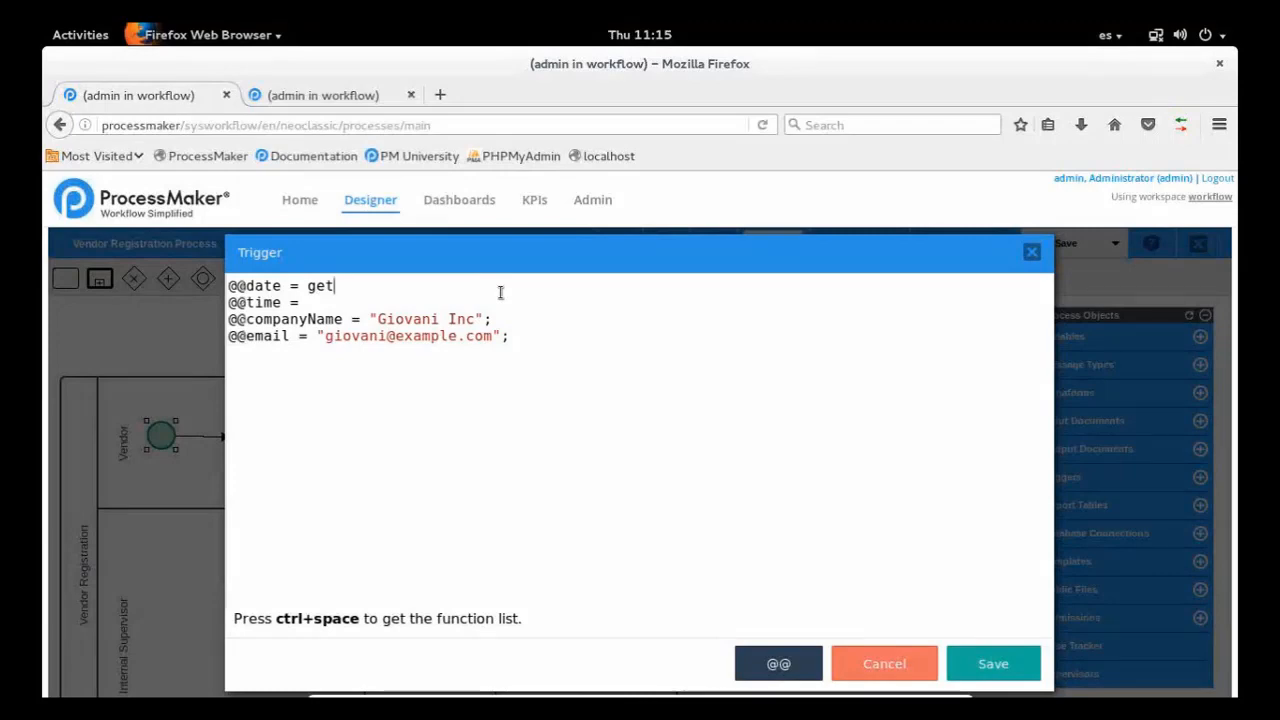
key(ctrl+space)
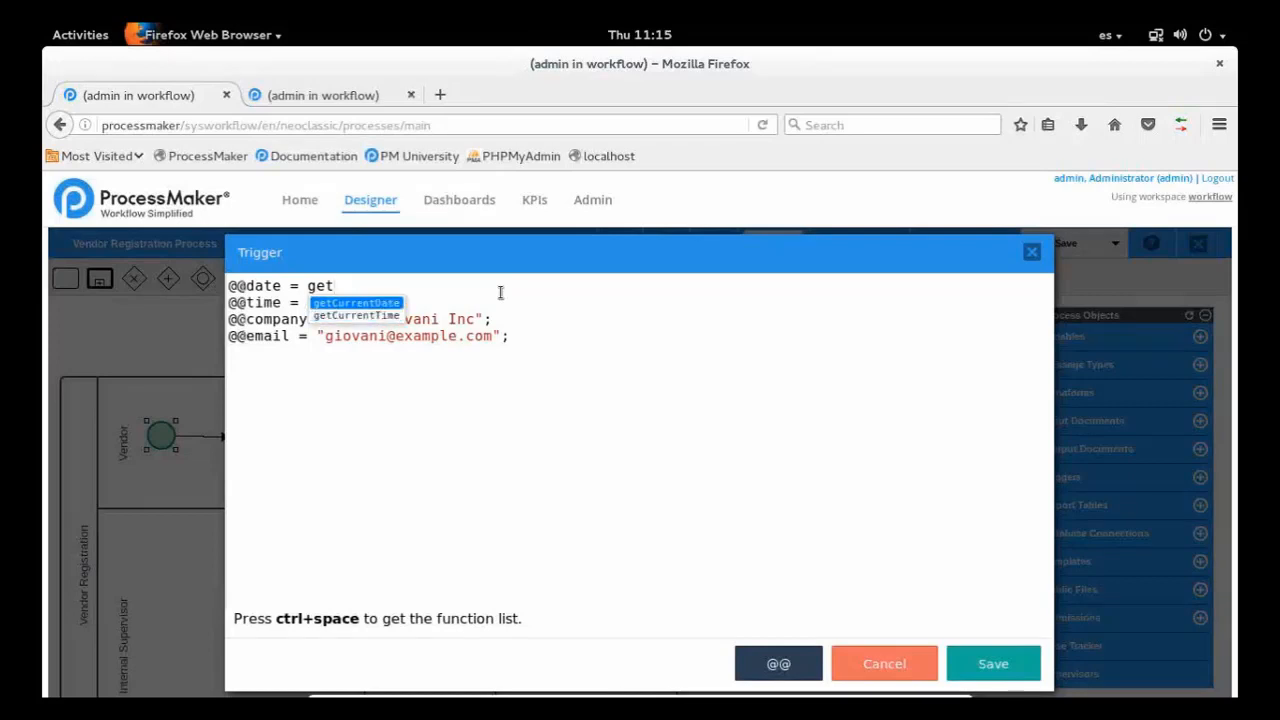
key(Down)
key(Return)
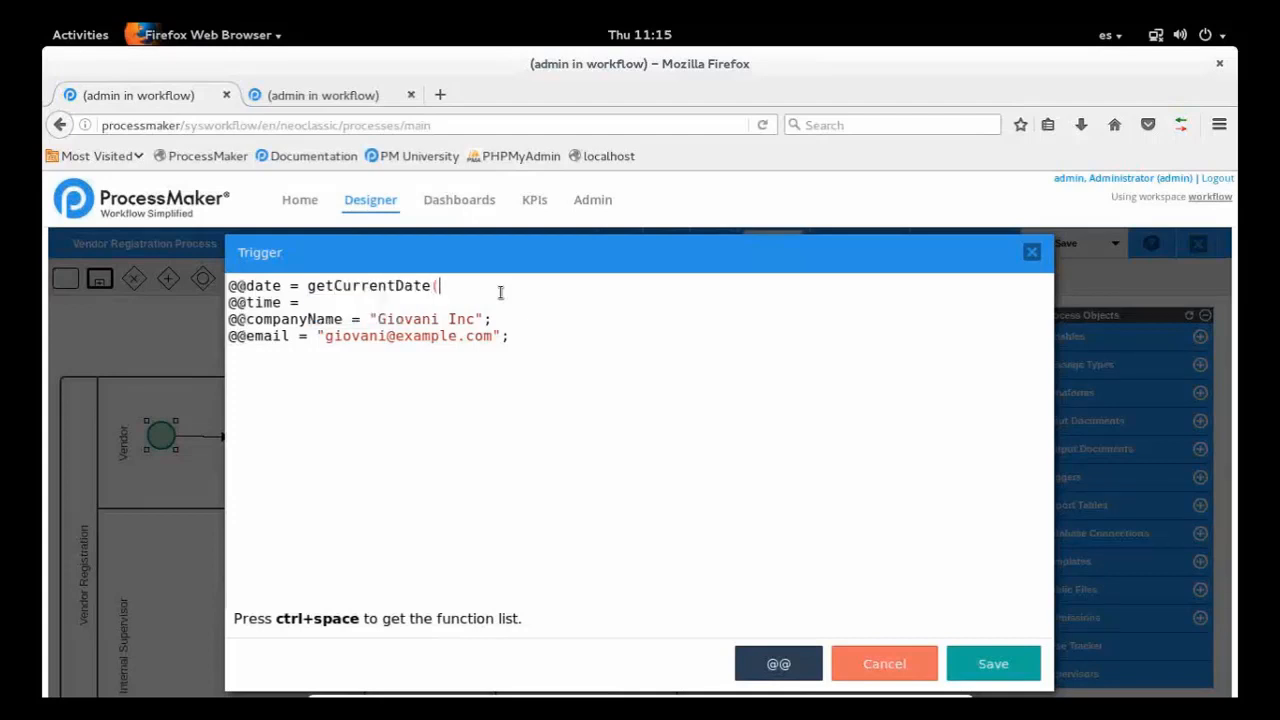
text())
text(et)
key(ctrl+space)
key(Down)
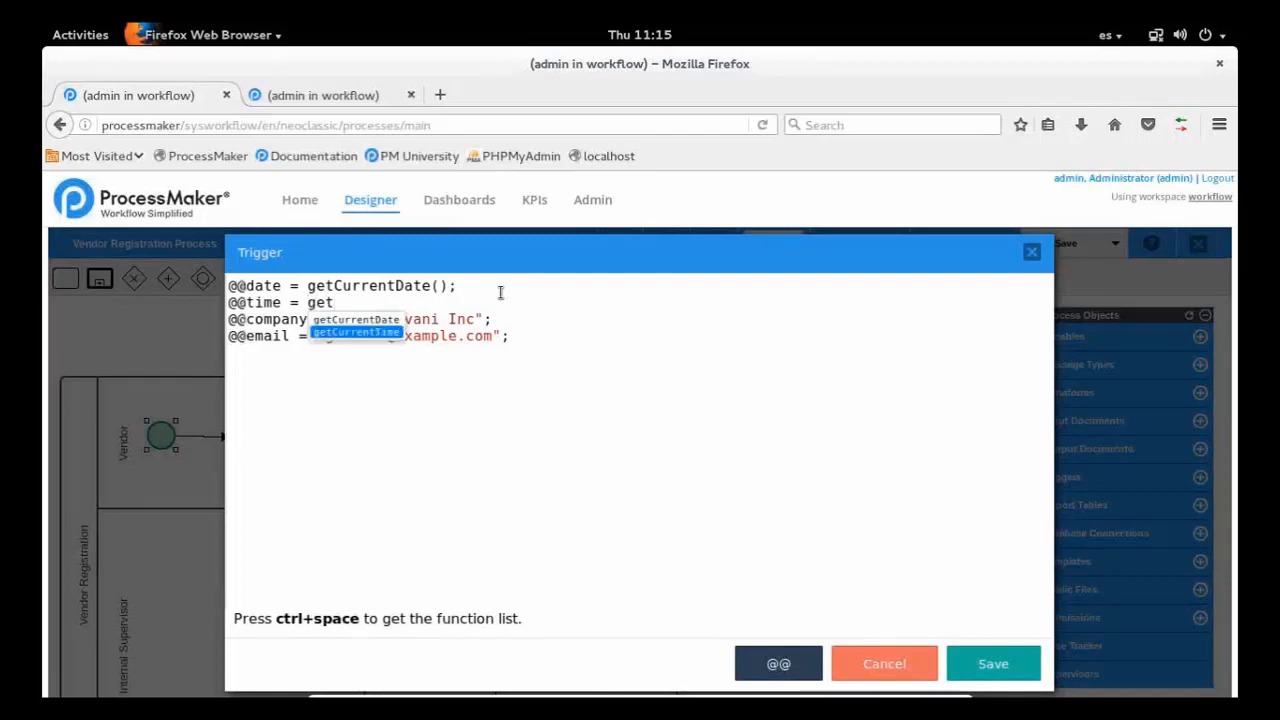
key(Return)
text(;)
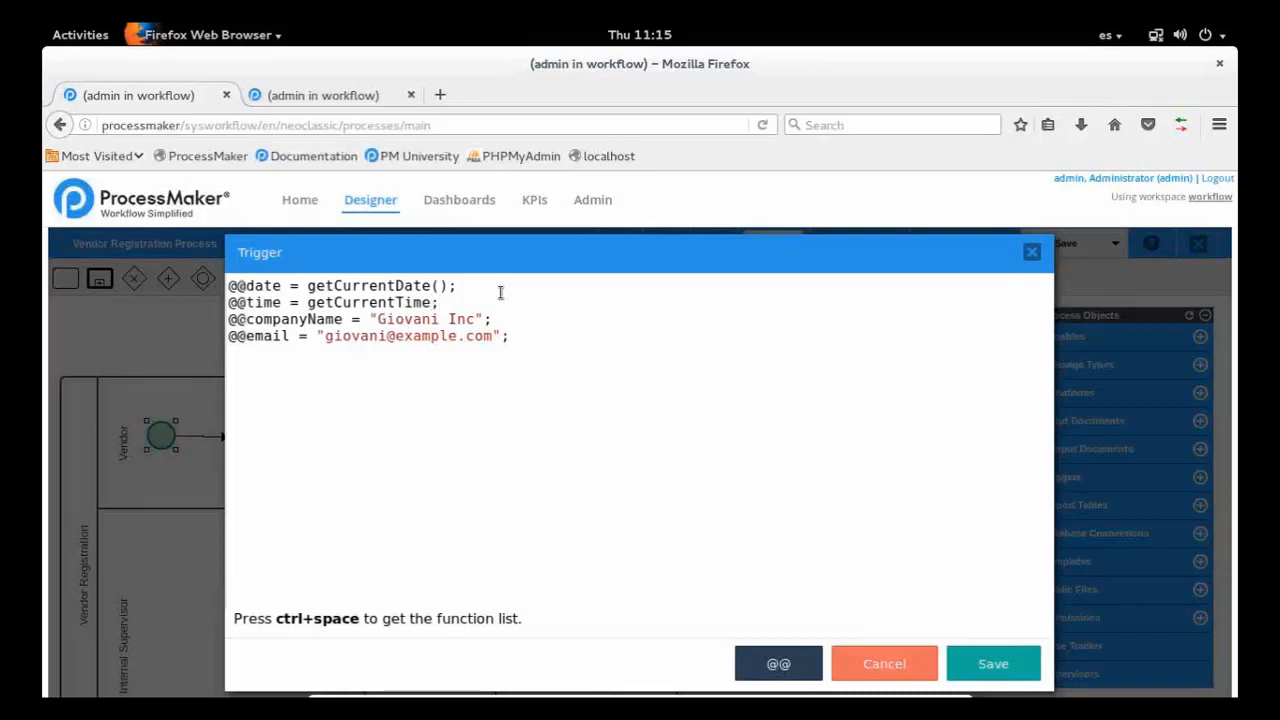
click(993, 663)
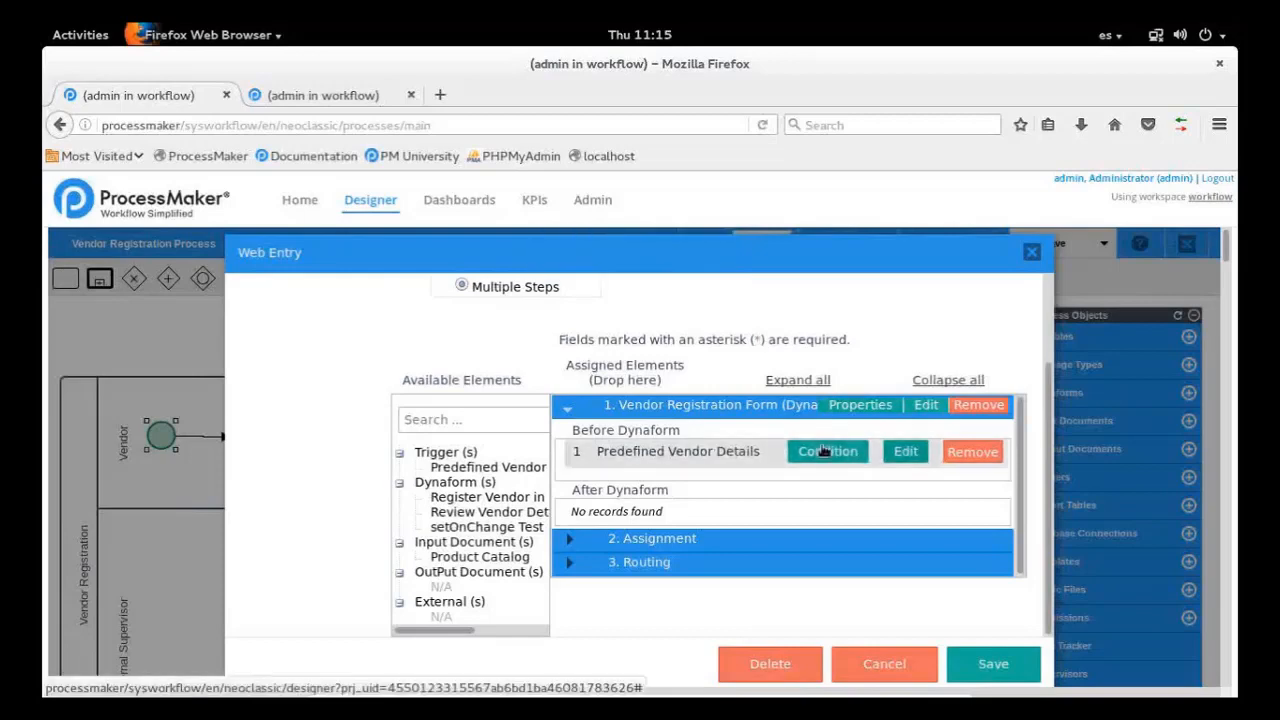
Reopen the Predefined Vendor Details trigger code, add the missing parentheses after getCurrentTime, and save it
click(823, 451)
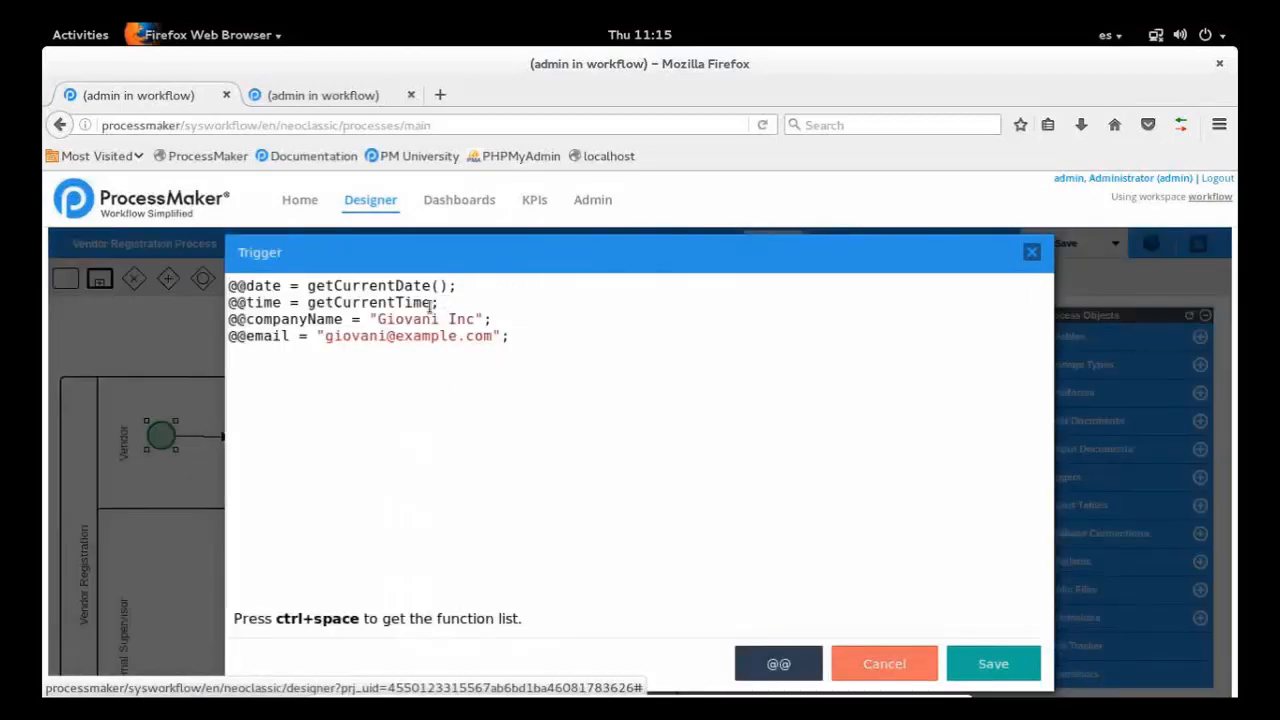
text(())
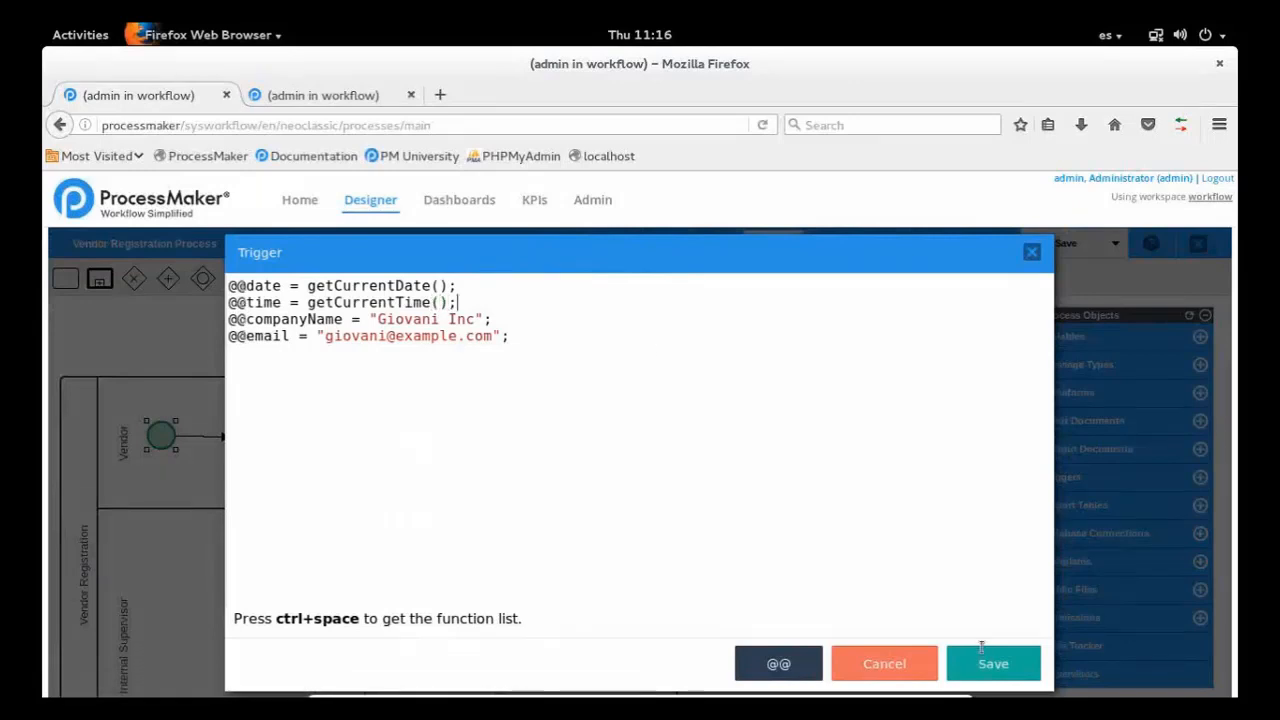
key(ctrl+s)
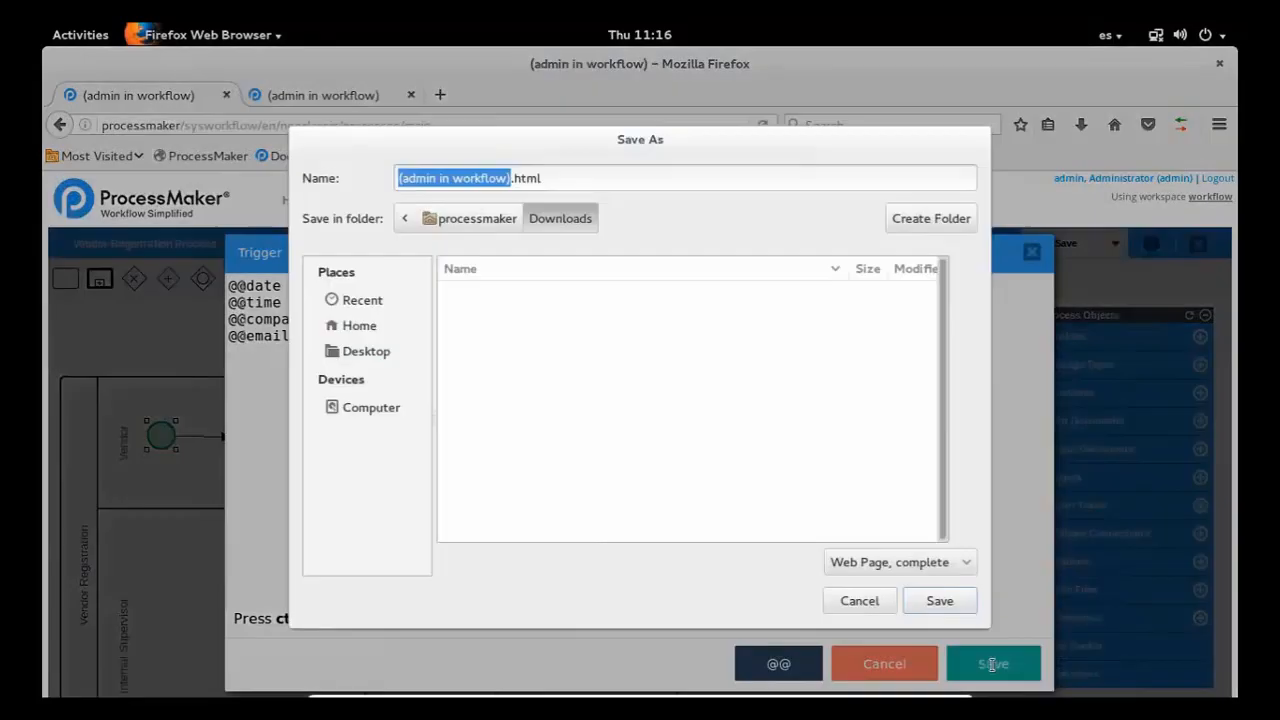
click(862, 606)
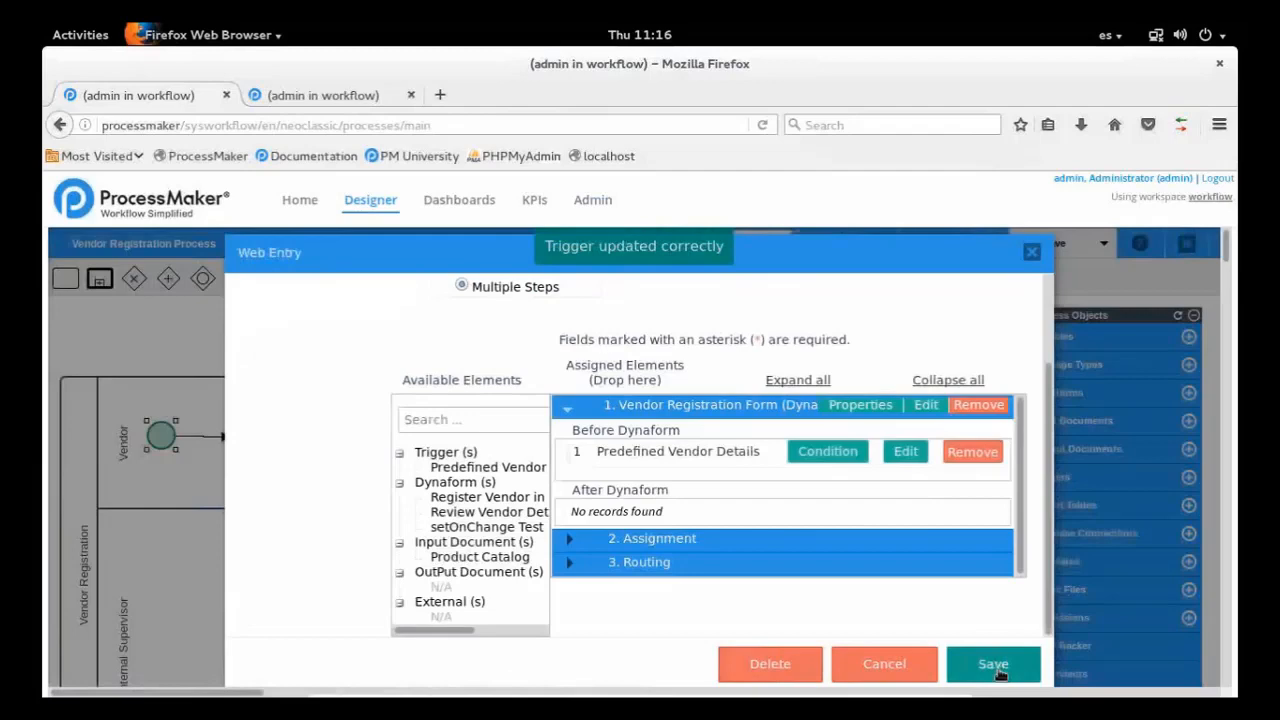
click(993, 664)
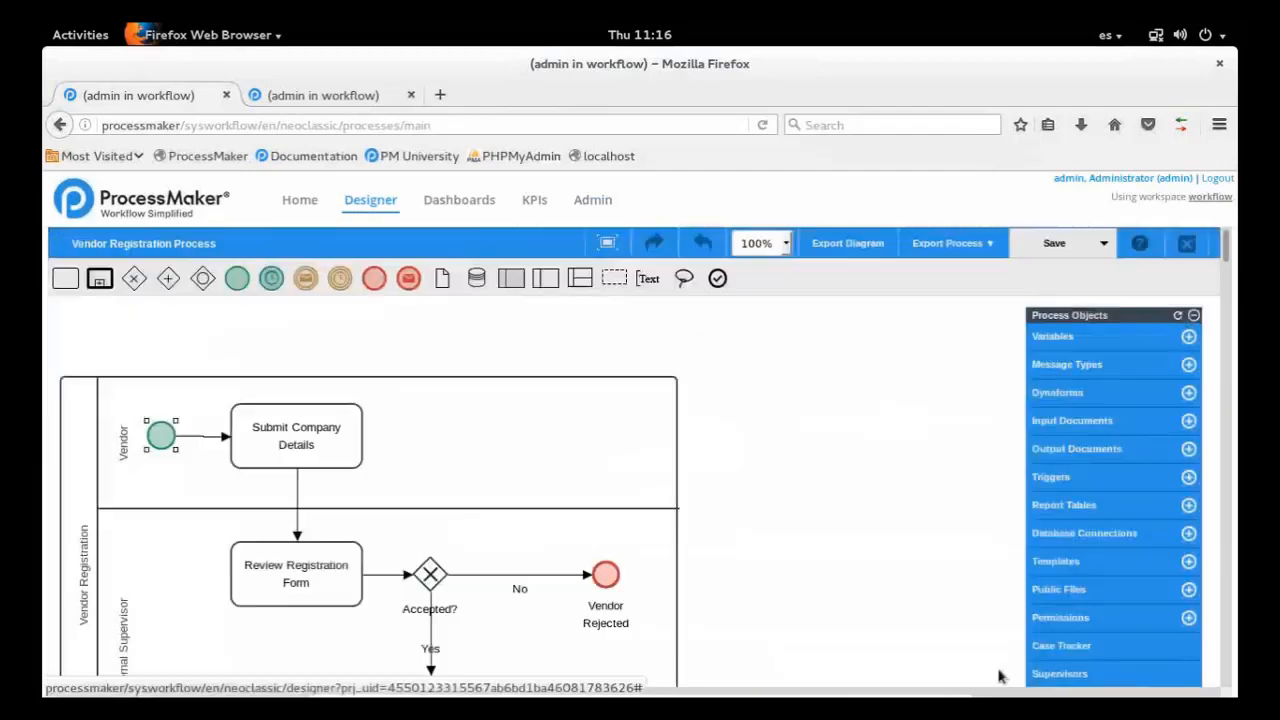
Reopen the start event's web entry settings and assign the Product Catalog input document as the second step after the Vendor Registration Form
right_click(165, 438)
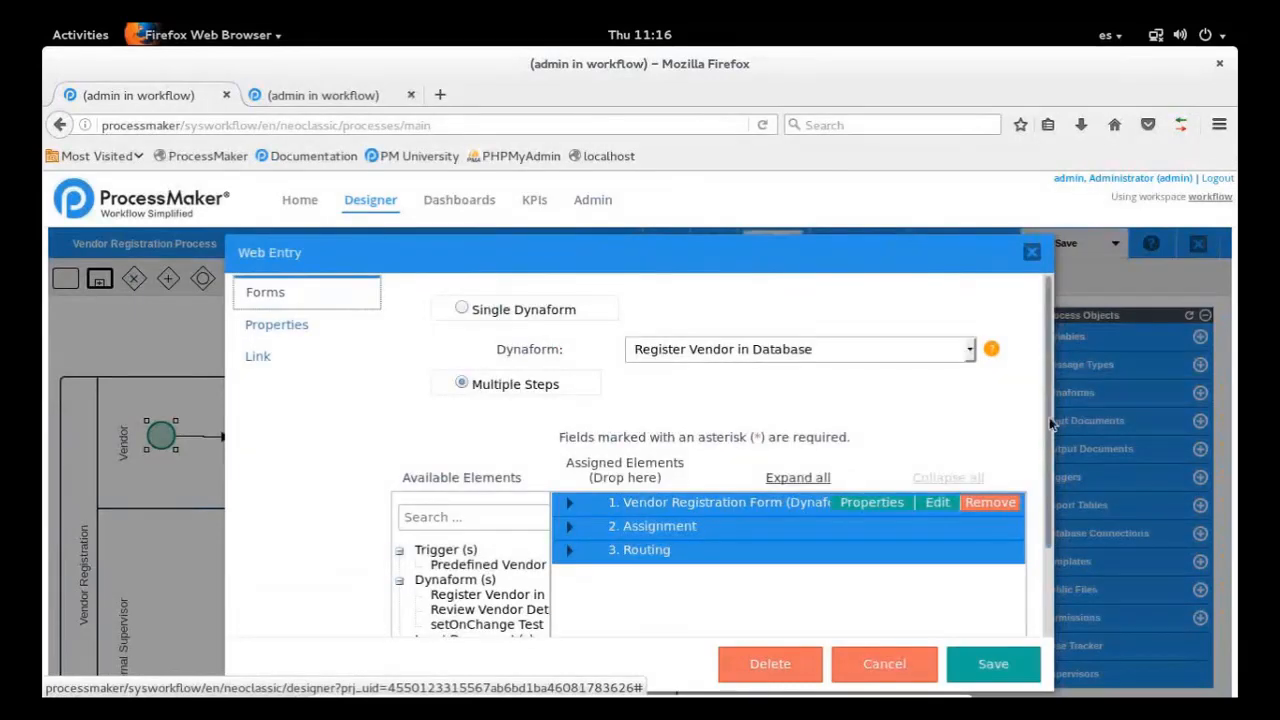
drag(1048, 425, 1063, 573)
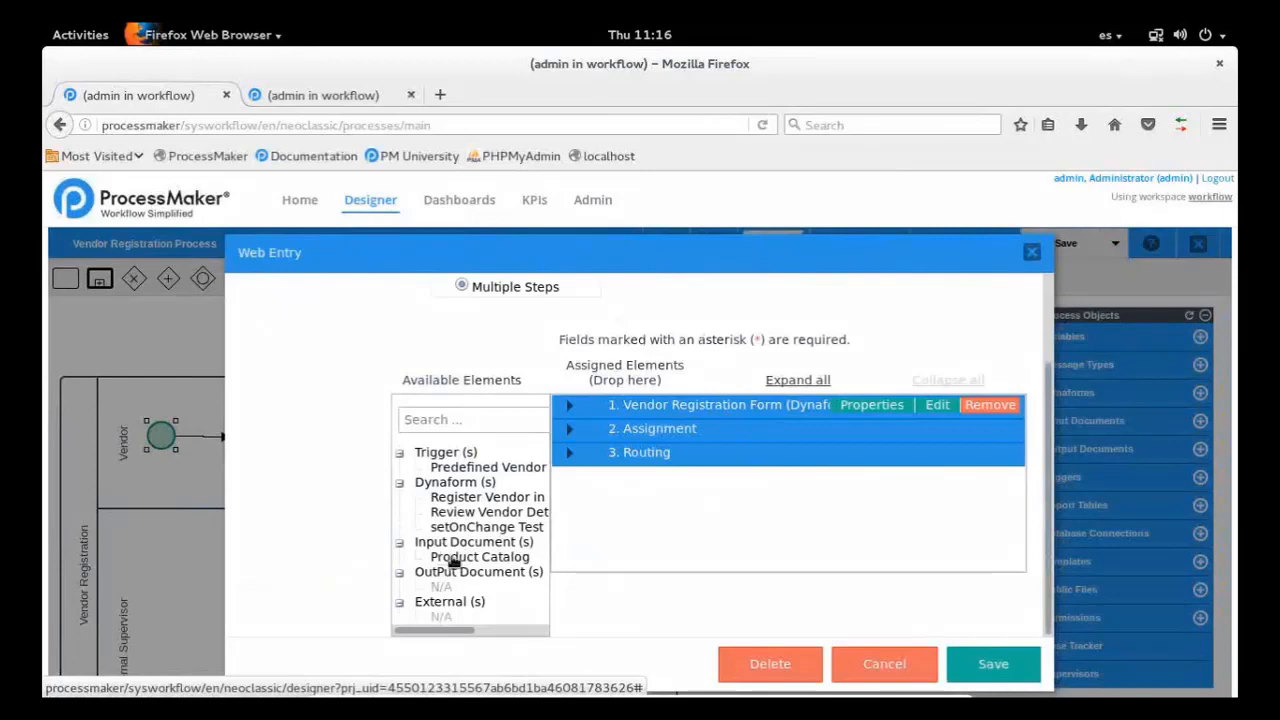
drag(453, 563, 716, 436)
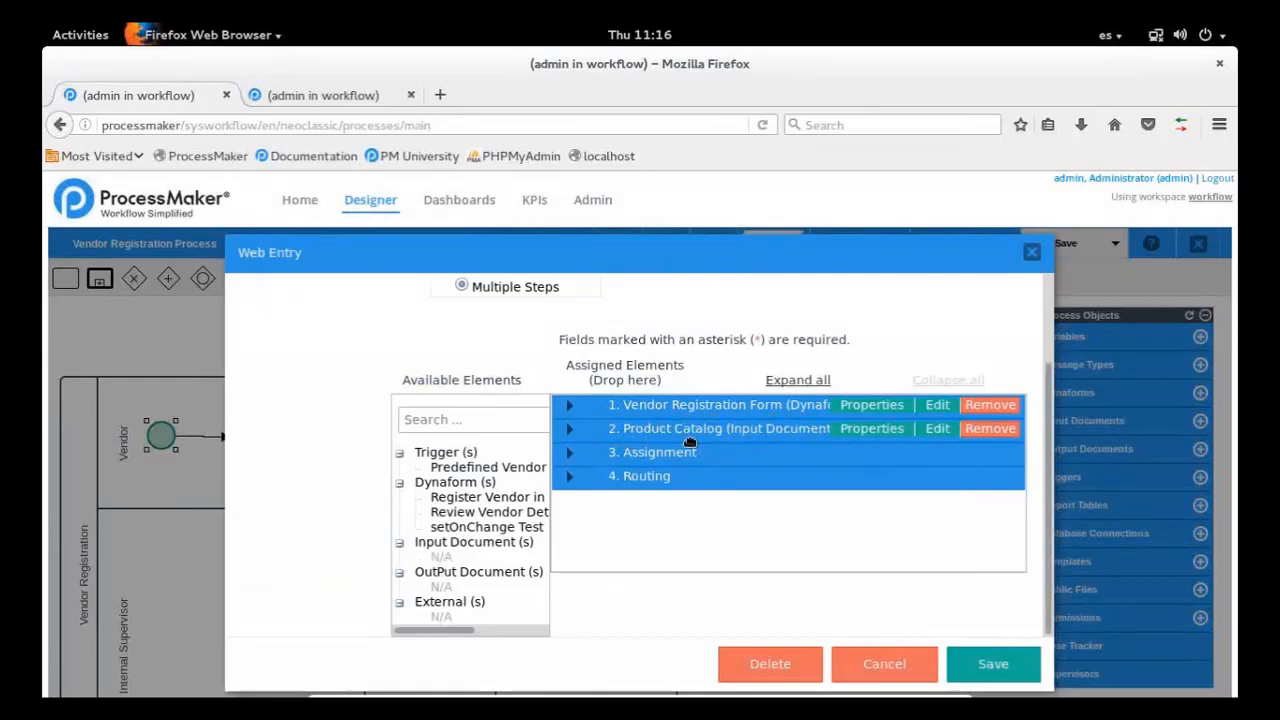
Review the web entry's properties: title, authentication, callback action, custom URL and the show task in new case option
scroll(600, 405, up, 2)
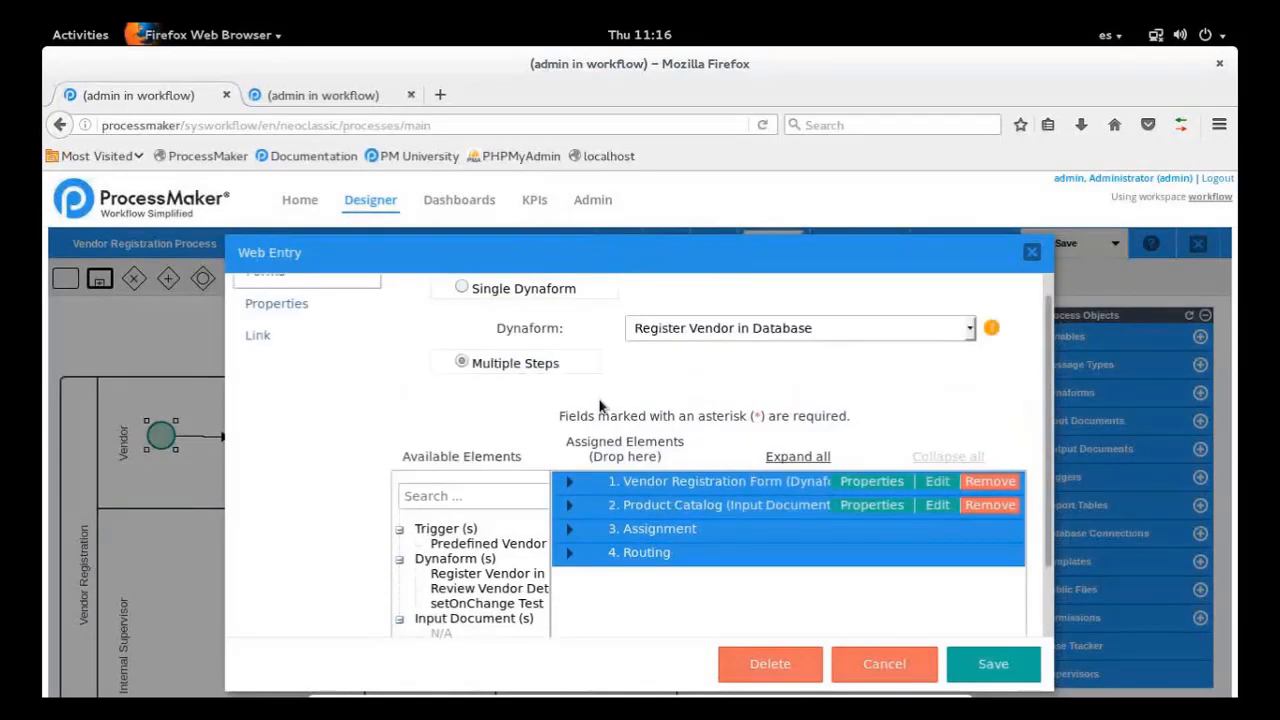
click(302, 333)
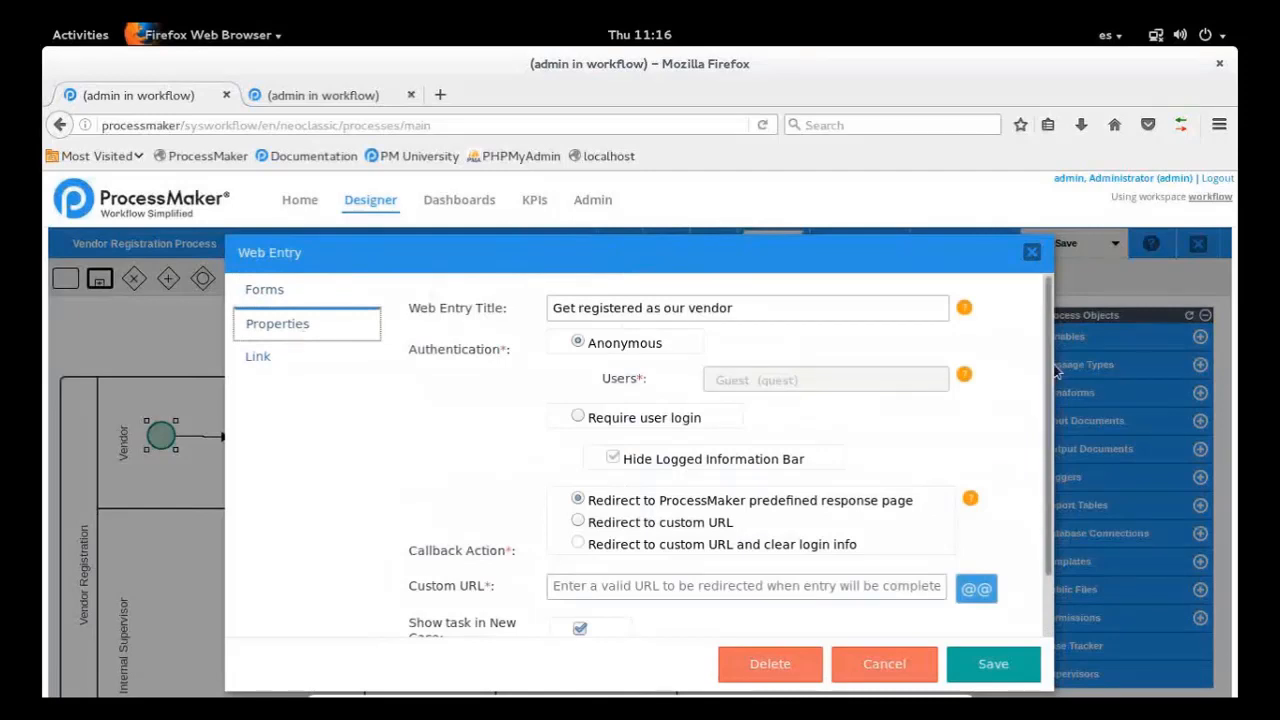
scroll(1052, 362, down, 2)
scroll(1050, 345, up, 2)
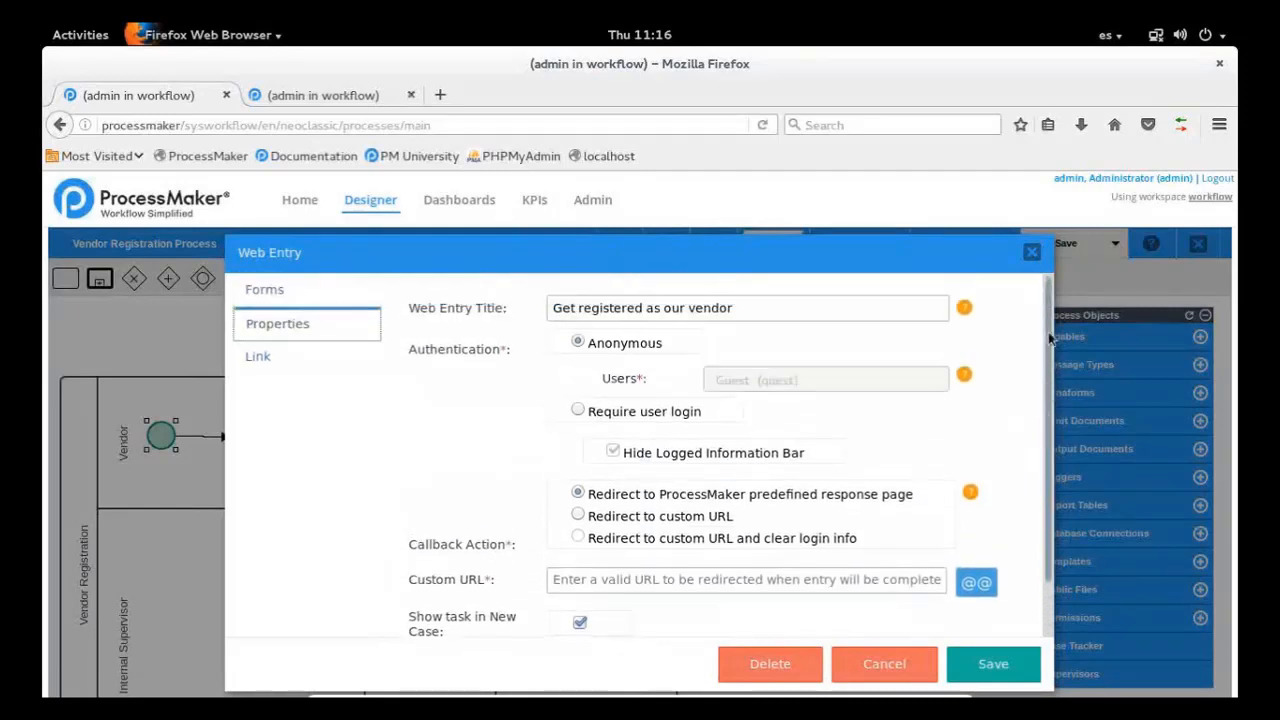
drag(745, 308, 536, 311)
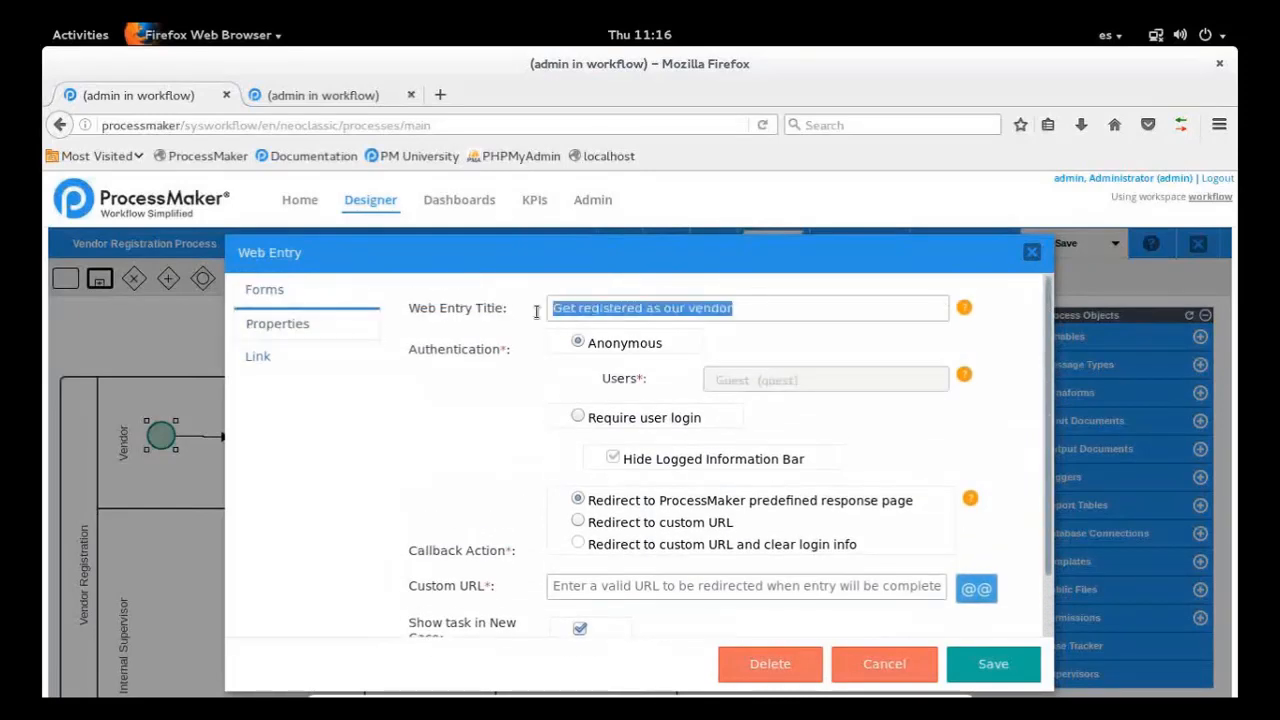
click(518, 317)
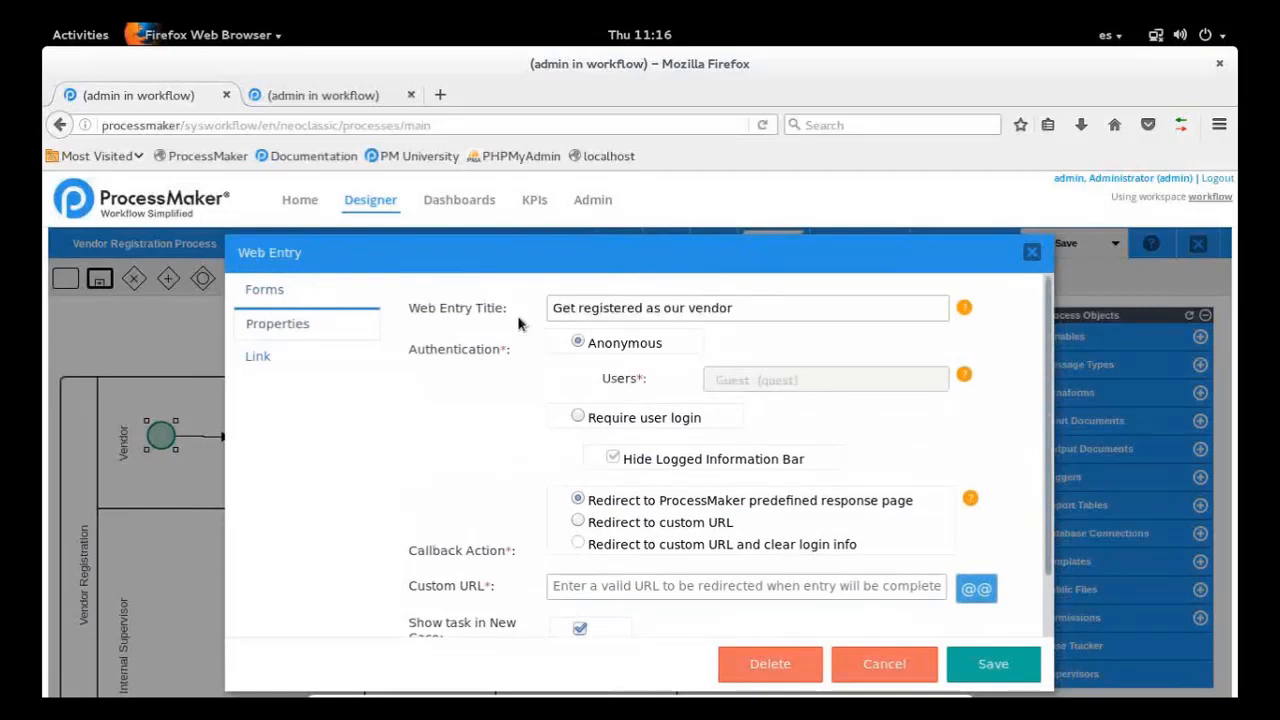
click(495, 321)
scroll(1050, 362, down, 1)
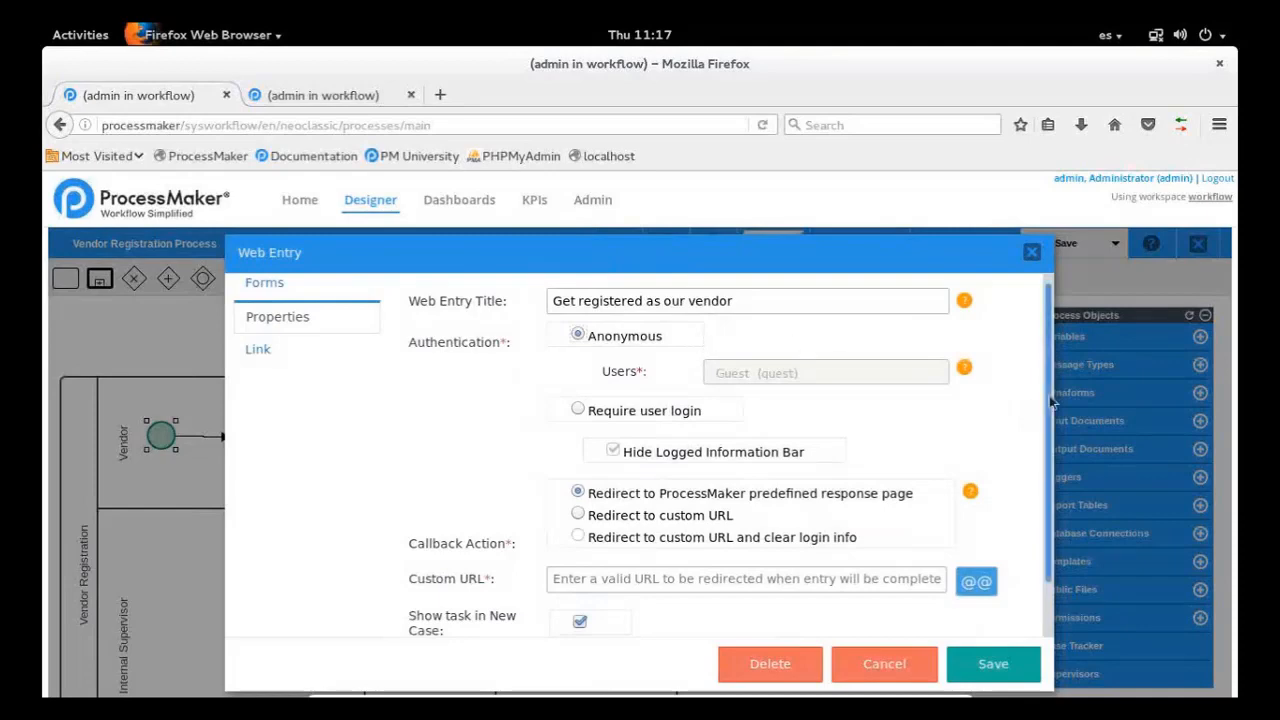
scroll(700, 420, down, 1)
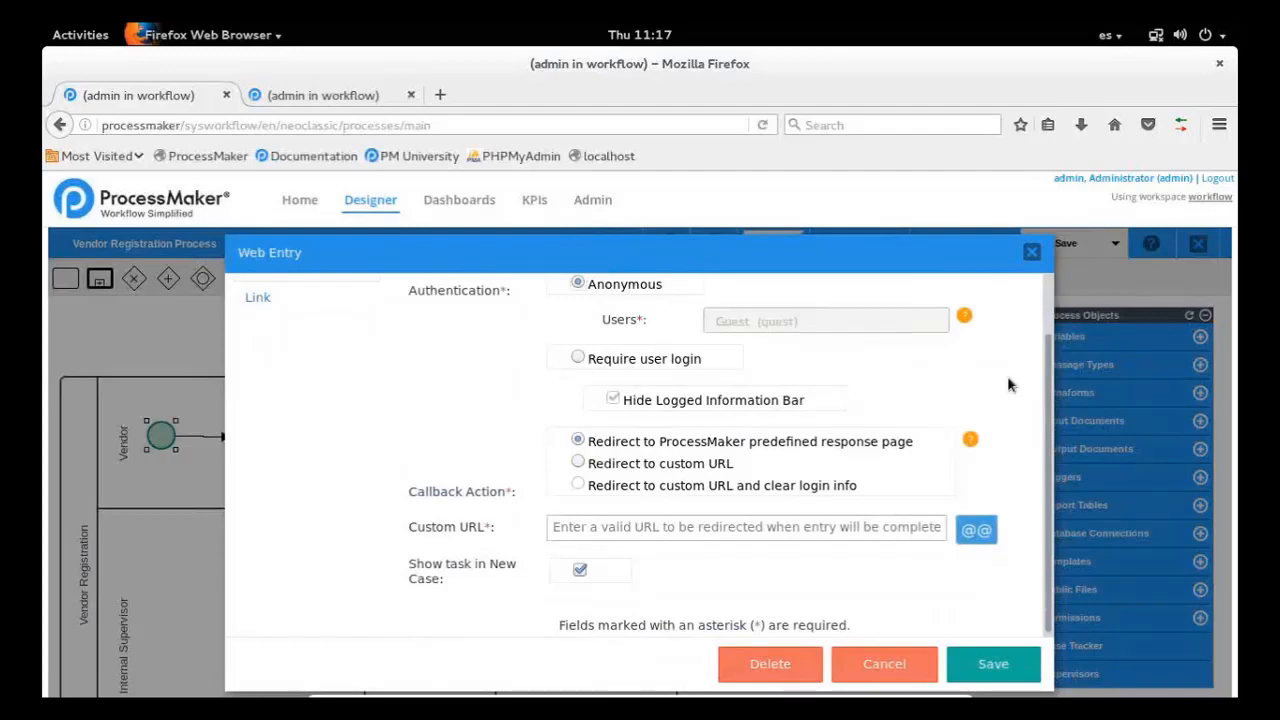
drag(1047, 407, 1045, 457)
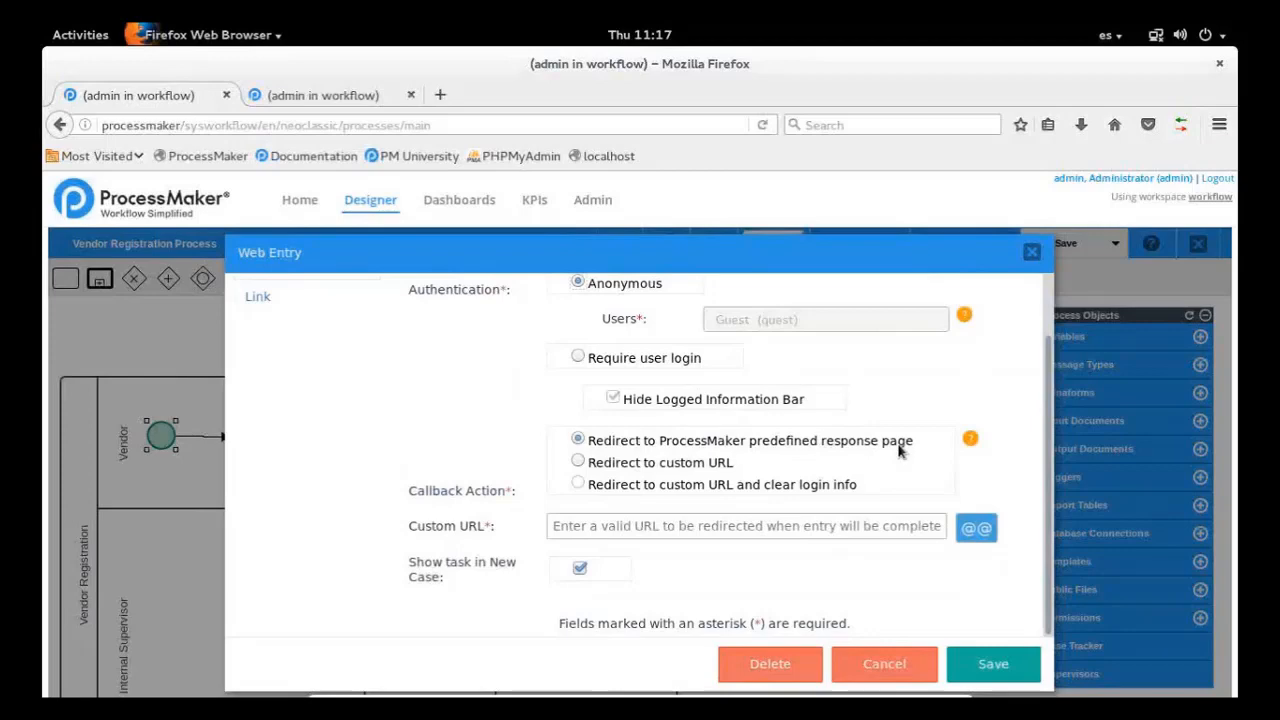
Try the custom URL redirects and required user login, and restore the predefined response page and Anonymous authentication
click(578, 462)
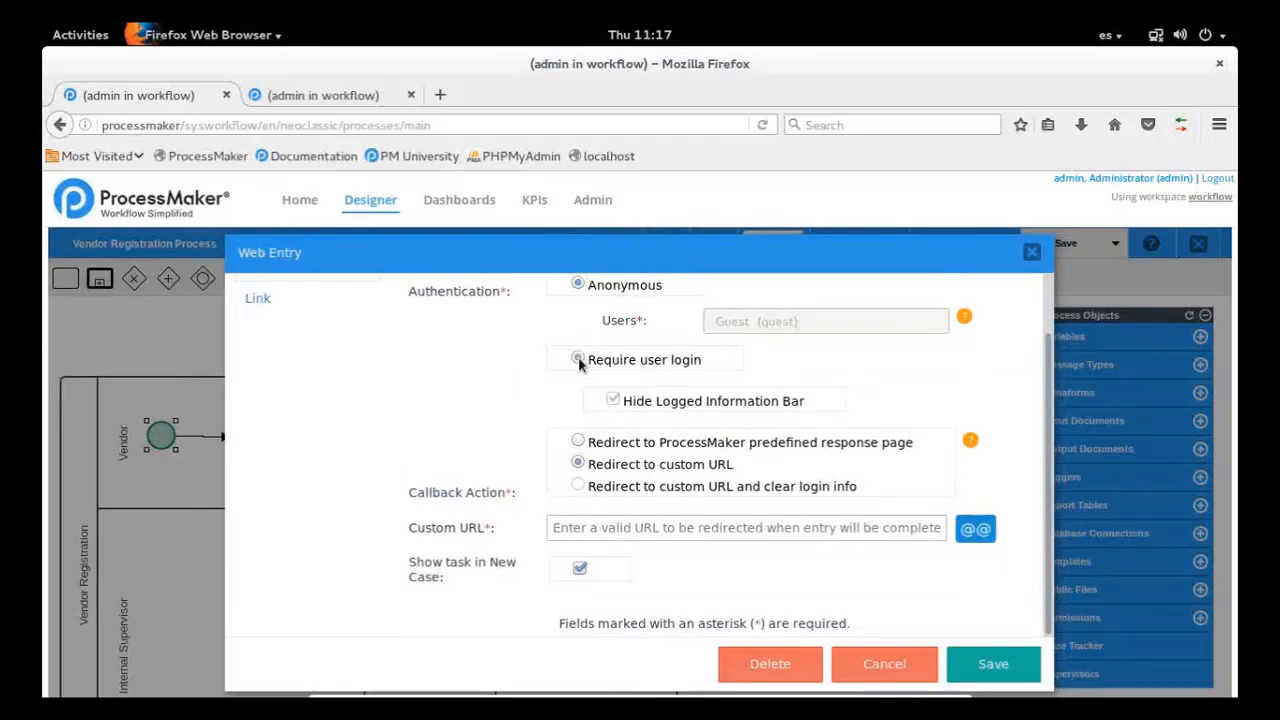
click(578, 356)
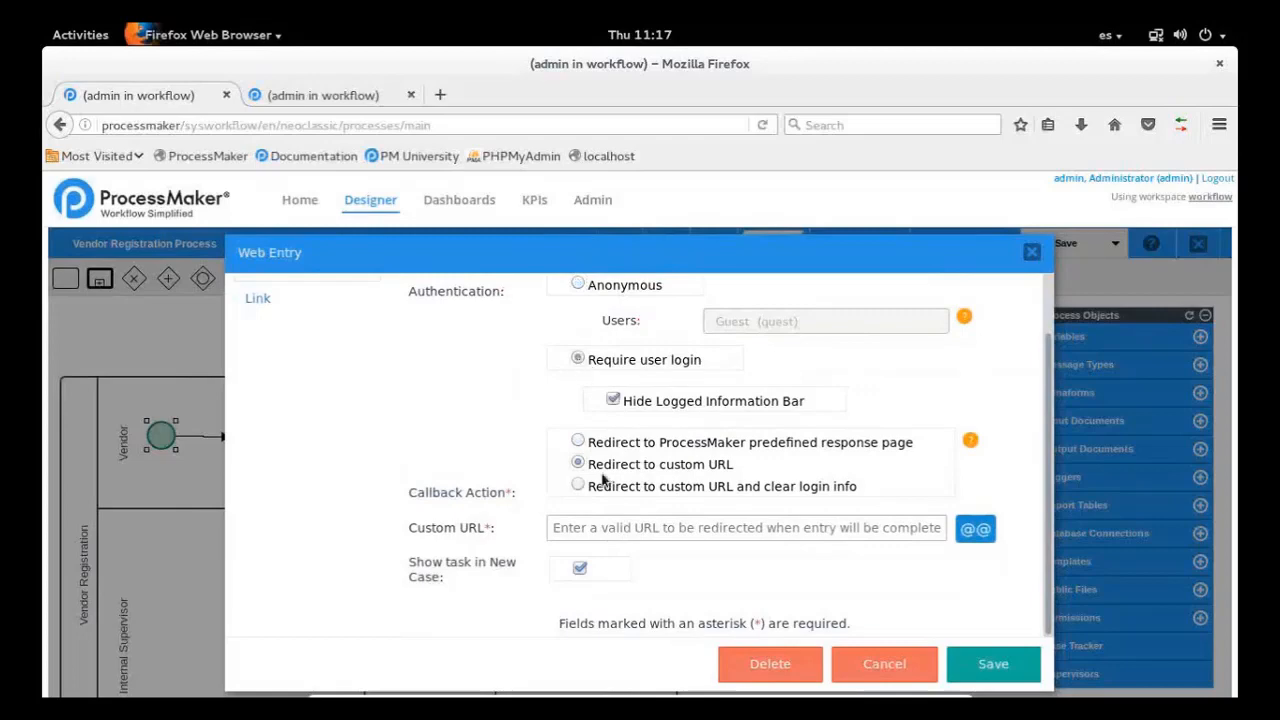
click(652, 488)
click(607, 466)
click(578, 443)
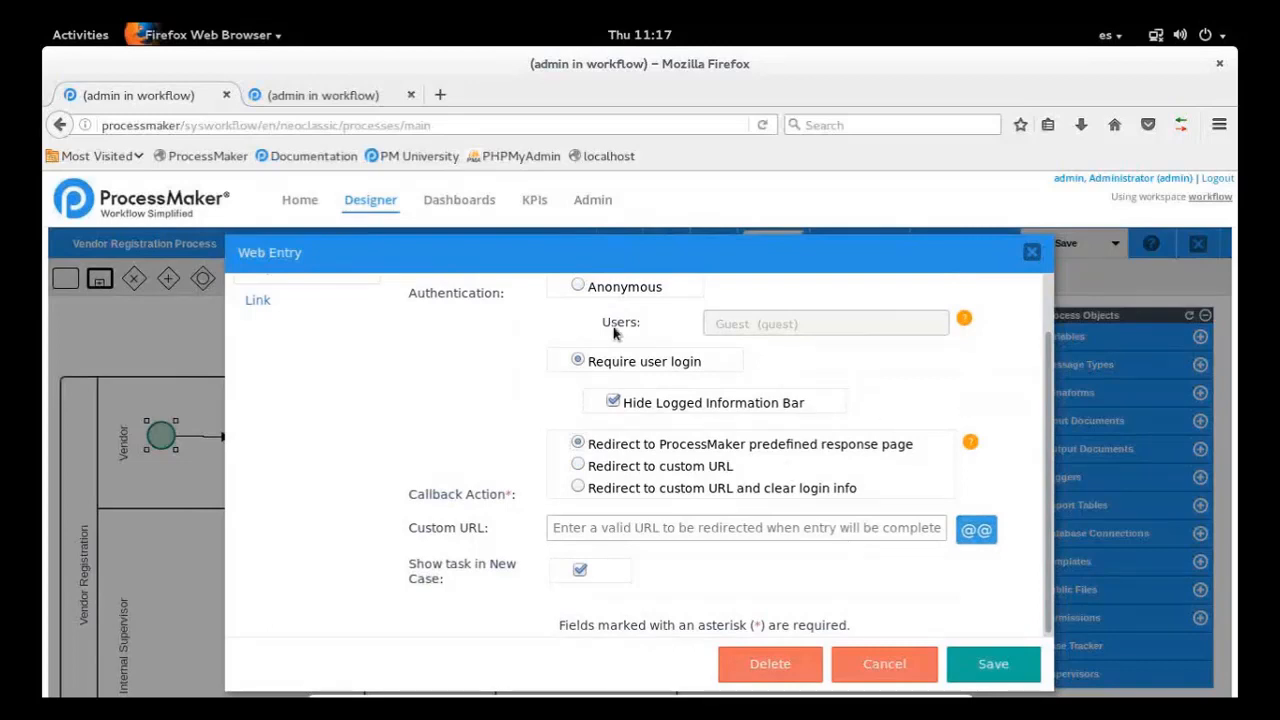
click(577, 287)
scroll(1055, 440, up, 2)
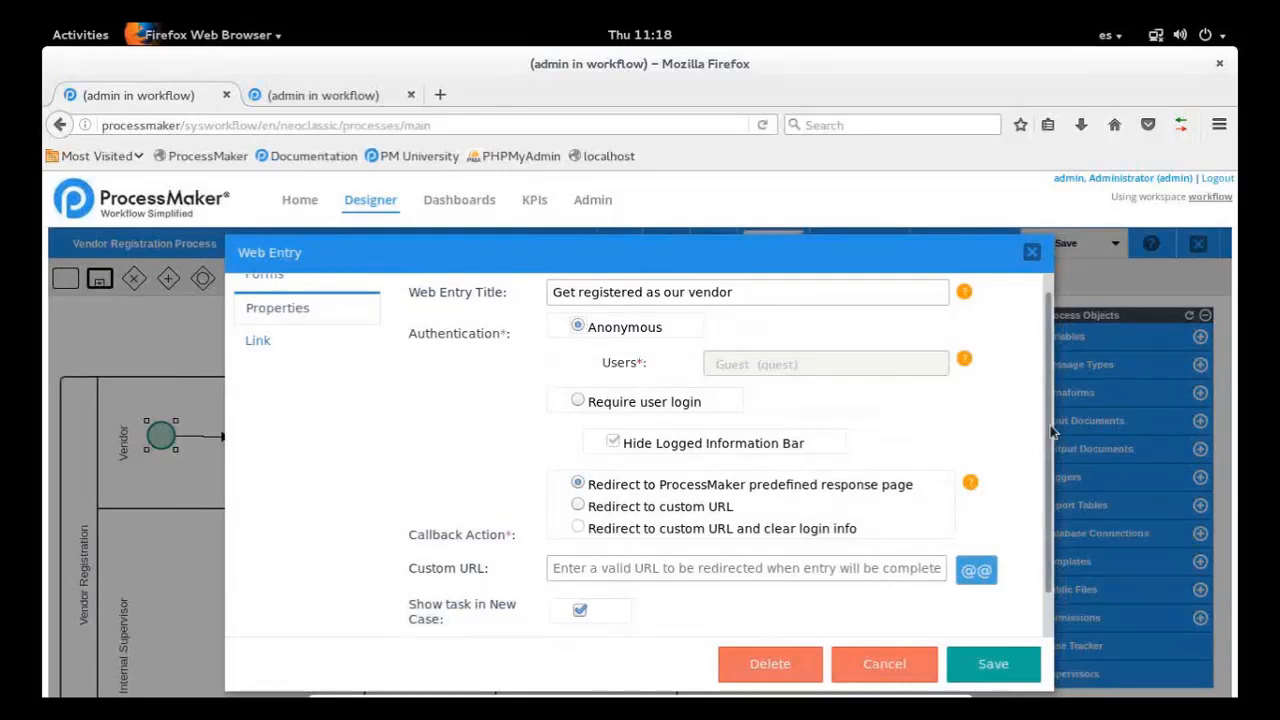
Open the web entry's link settings and compare the workspace default values option with the language and skin in the current URL
drag(1054, 436, 1050, 540)
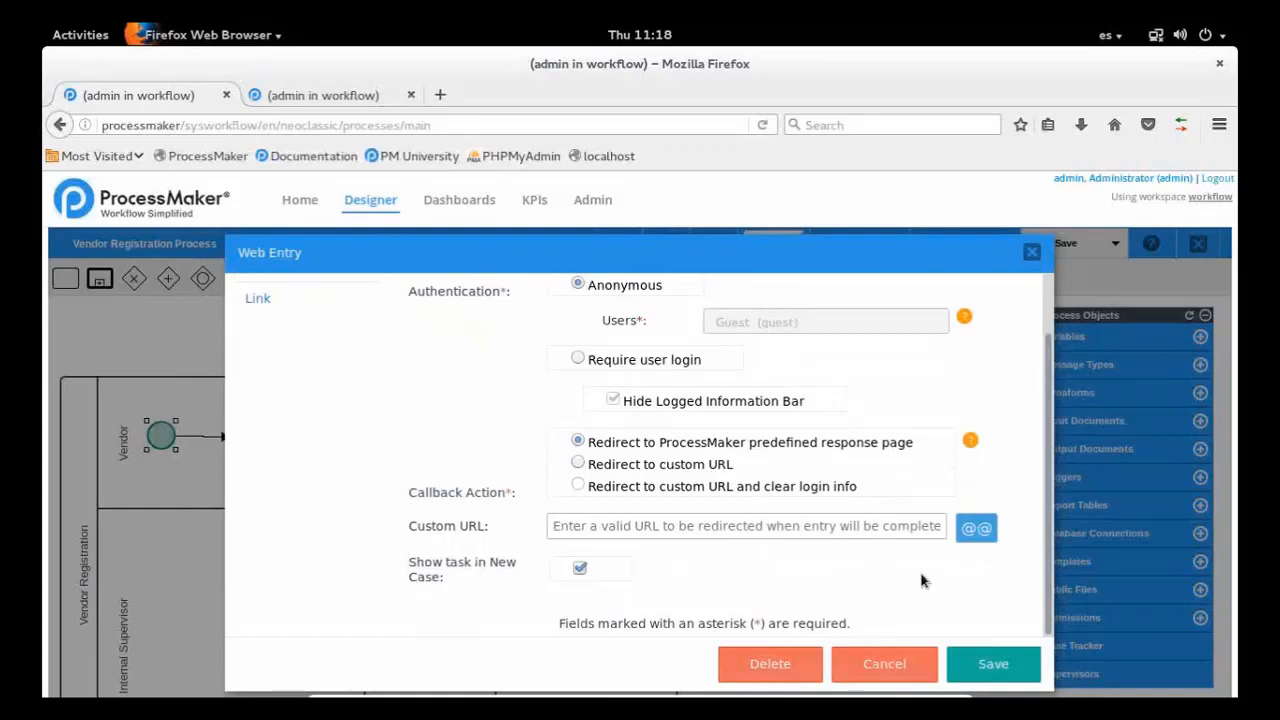
scroll(922, 580, up, 1)
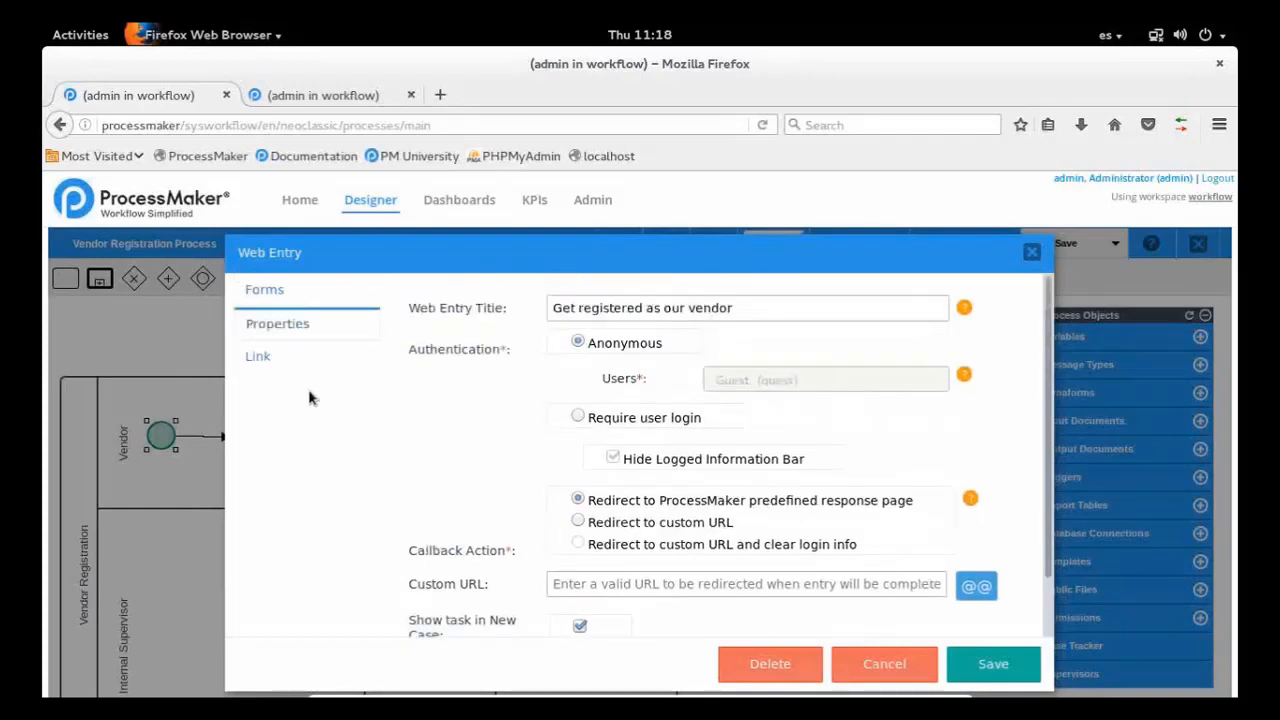
click(279, 359)
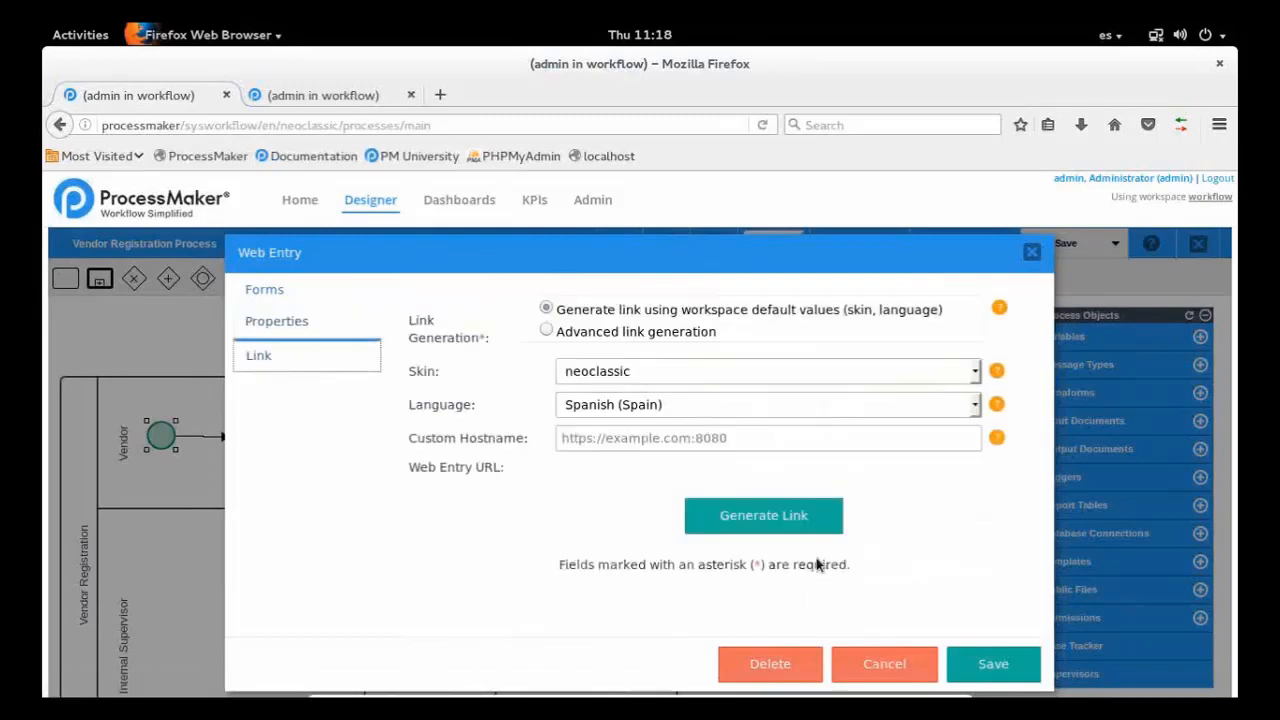
drag(566, 310, 945, 320)
click(712, 316)
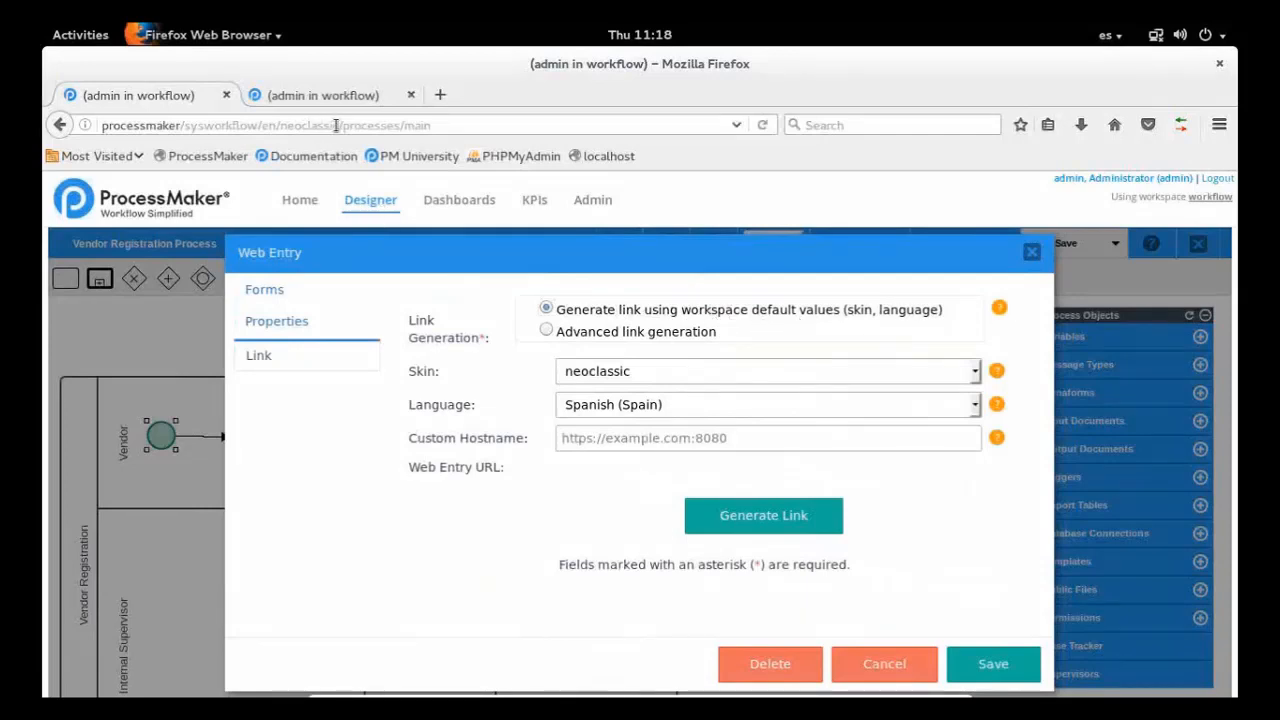
drag(340, 125, 262, 125)
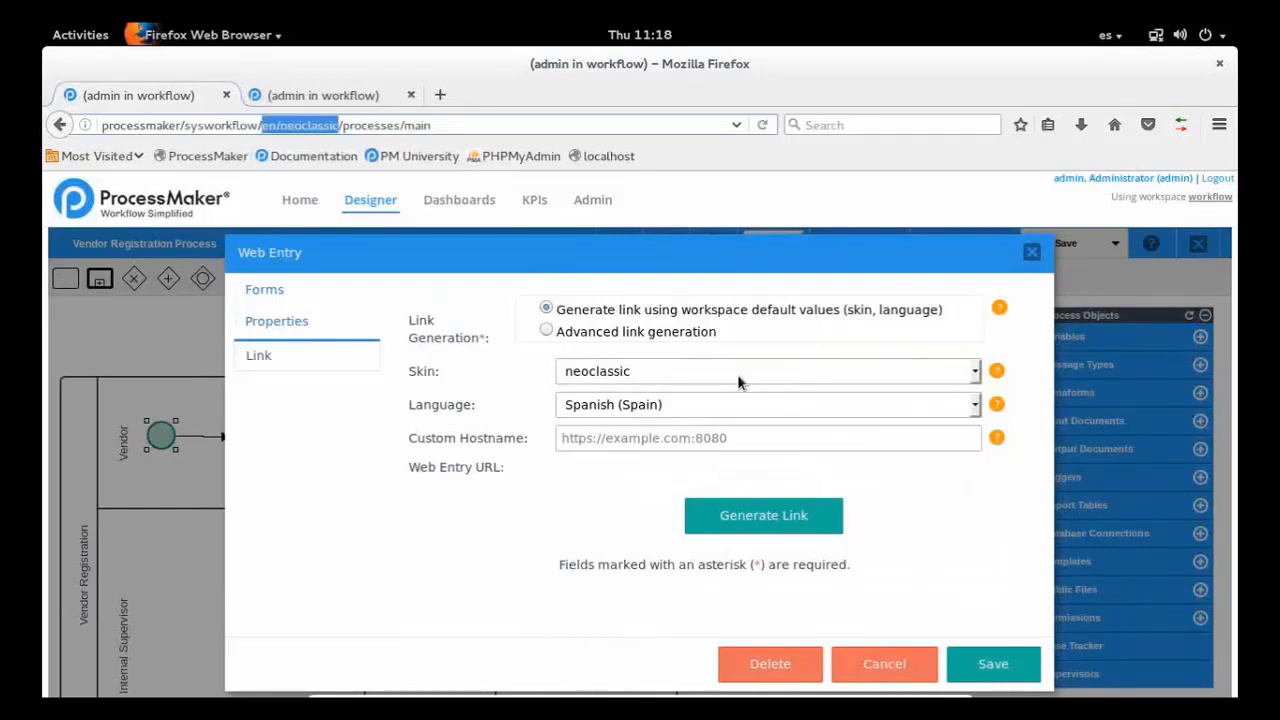
Enable advanced link generation, keep the neoclassic skin, and set the language to English
click(560, 334)
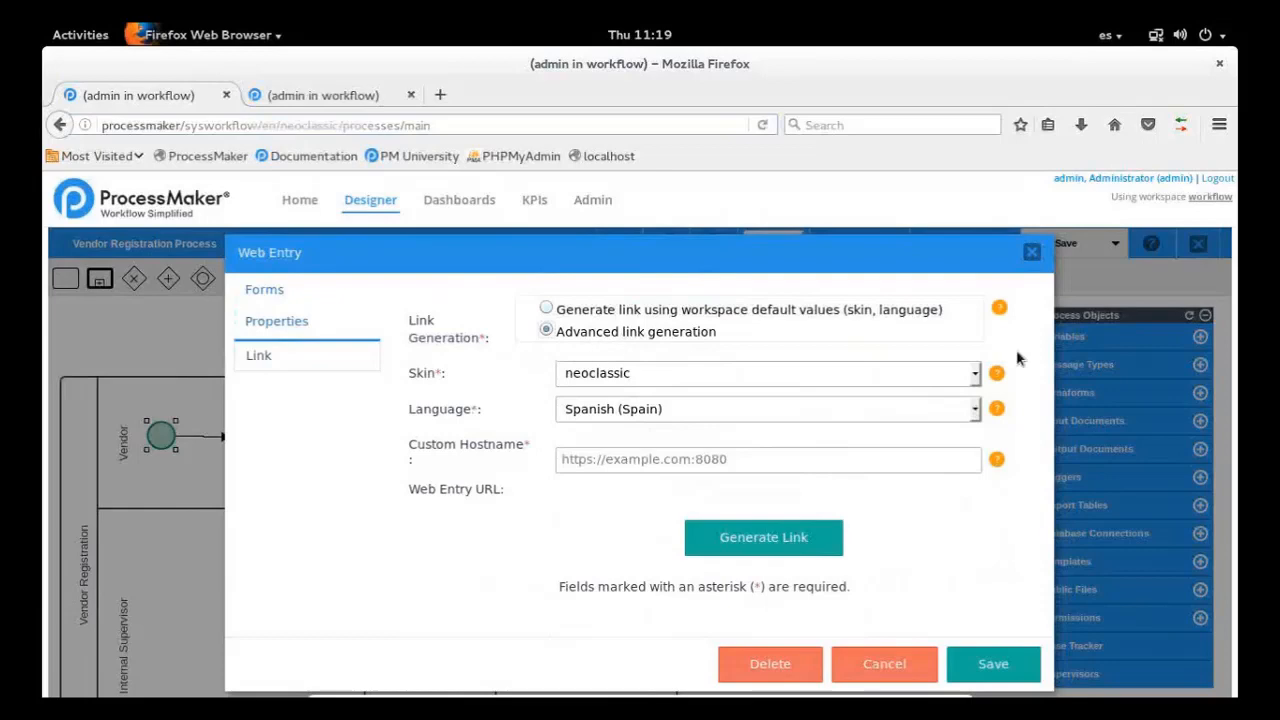
click(975, 375)
click(955, 410)
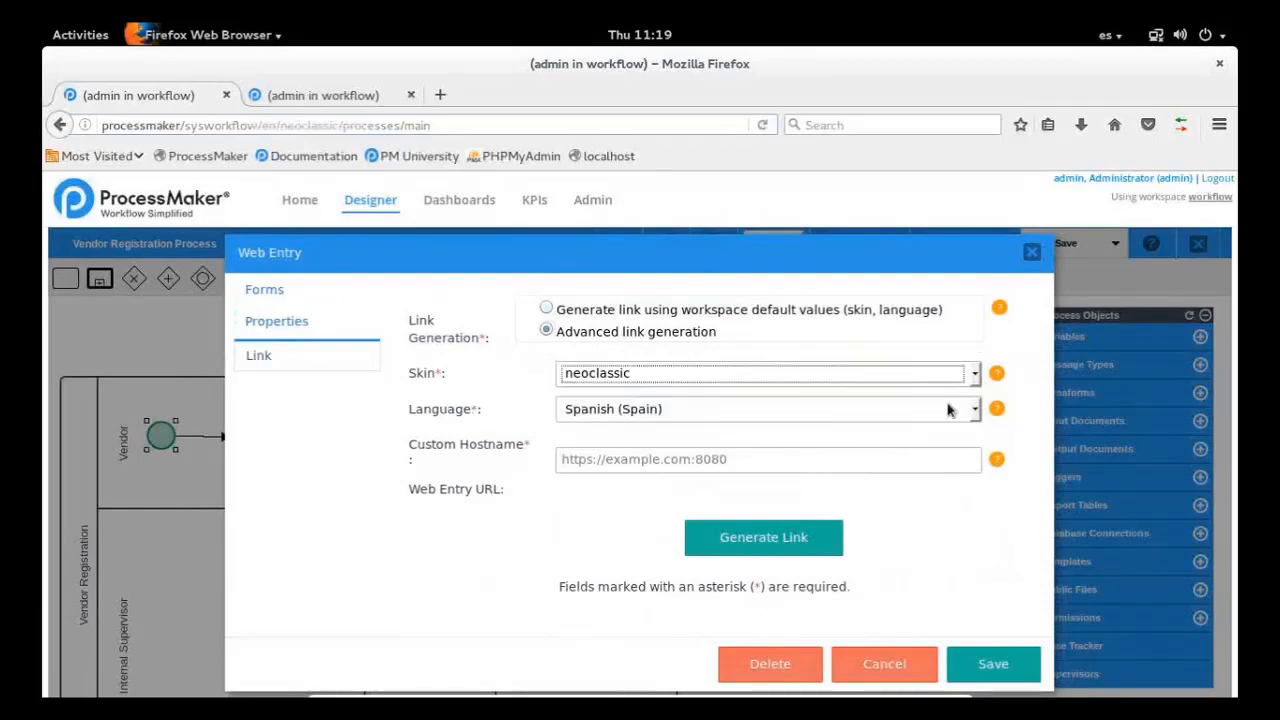
click(952, 409)
click(953, 410)
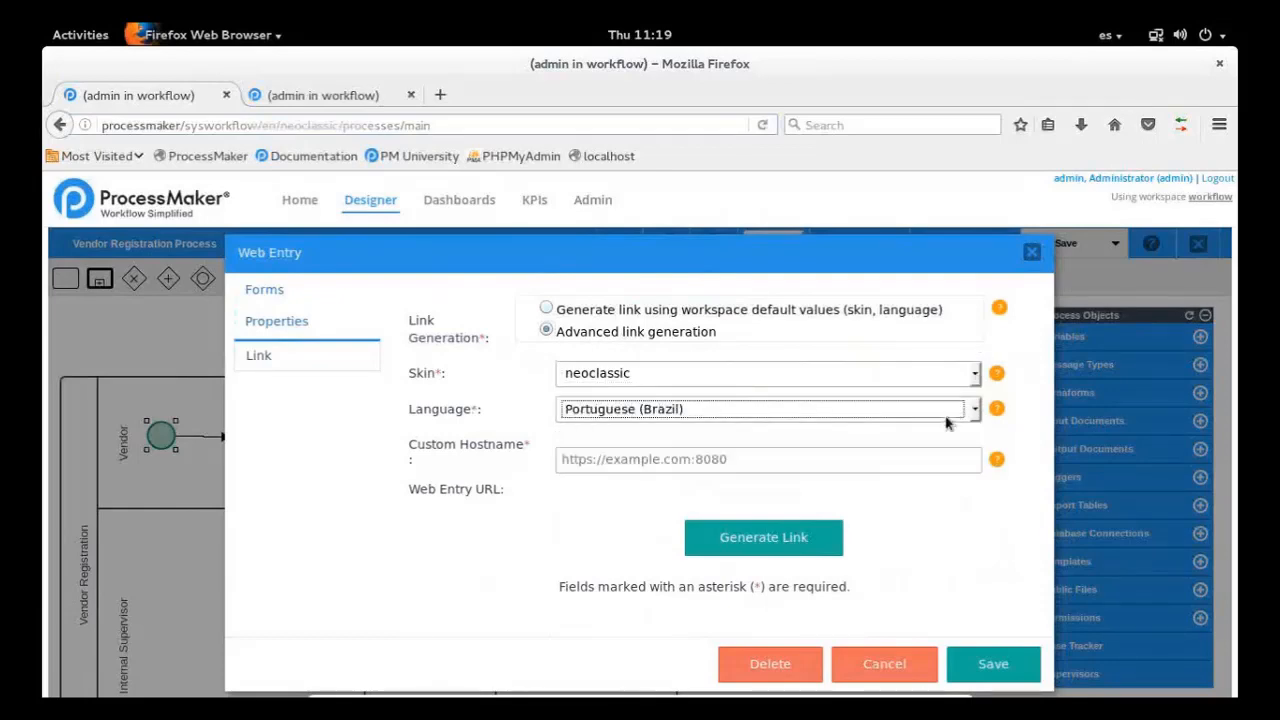
click(946, 417)
click(941, 418)
Switch link generation back to the workspace default values and generate the web entry link
click(570, 314)
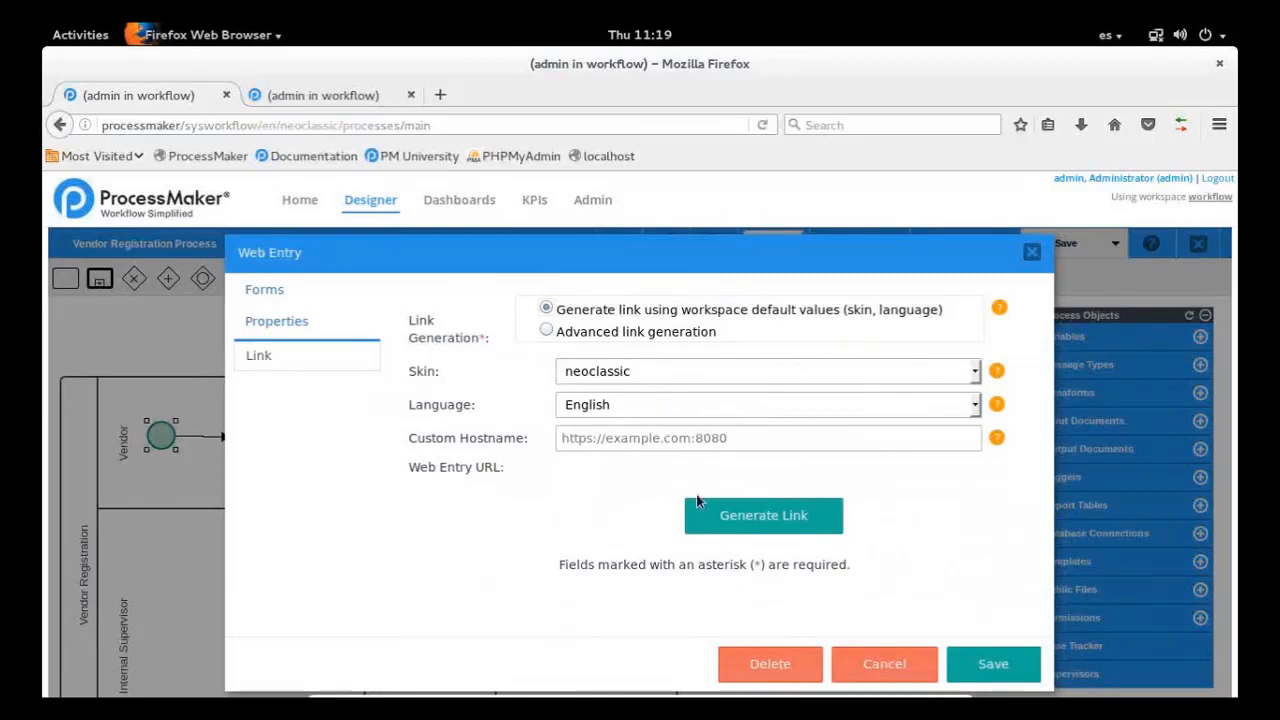
click(737, 512)
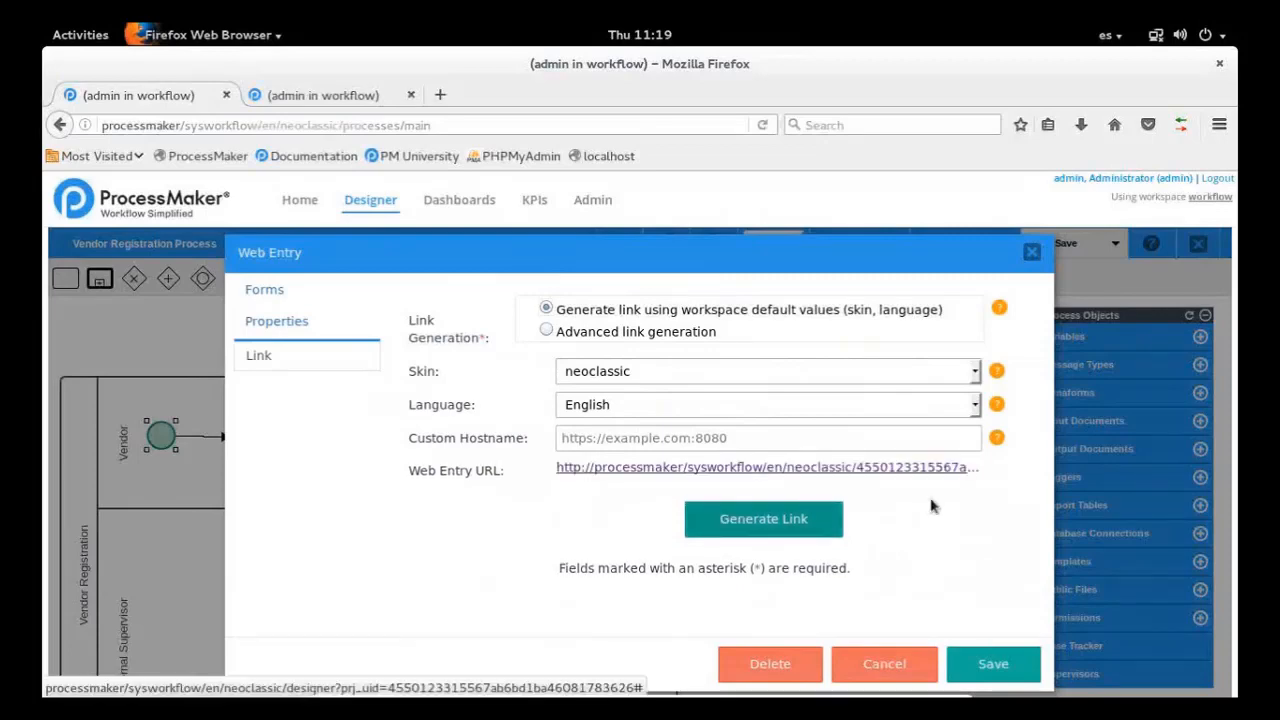
Open the generated web entry URL, save the web entry configuration, and display the vendor registration page
click(781, 469)
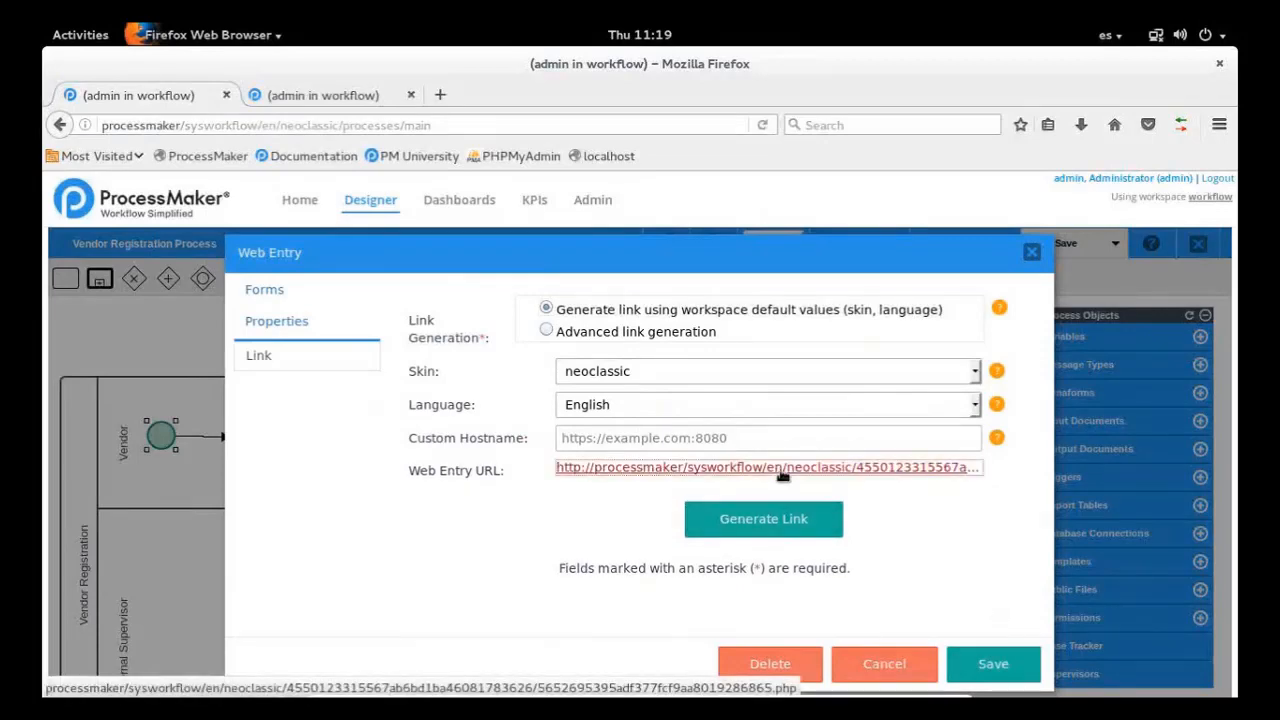
click(1010, 665)
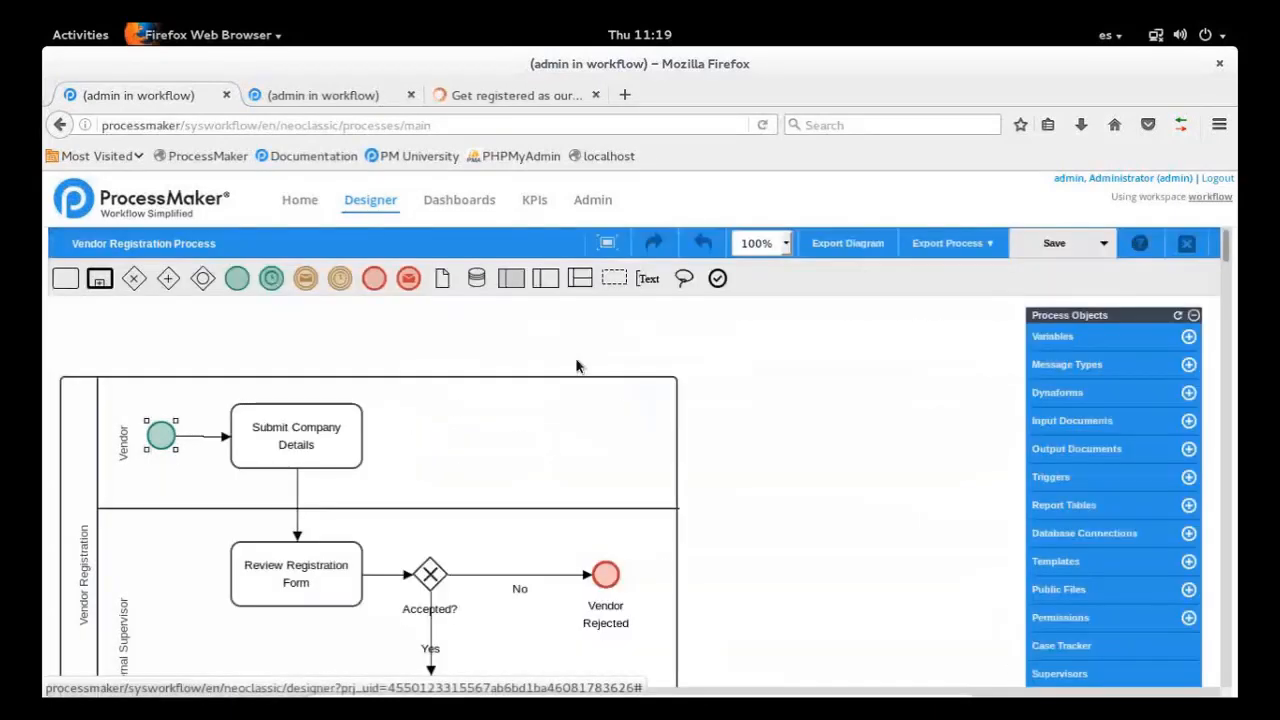
click(508, 98)
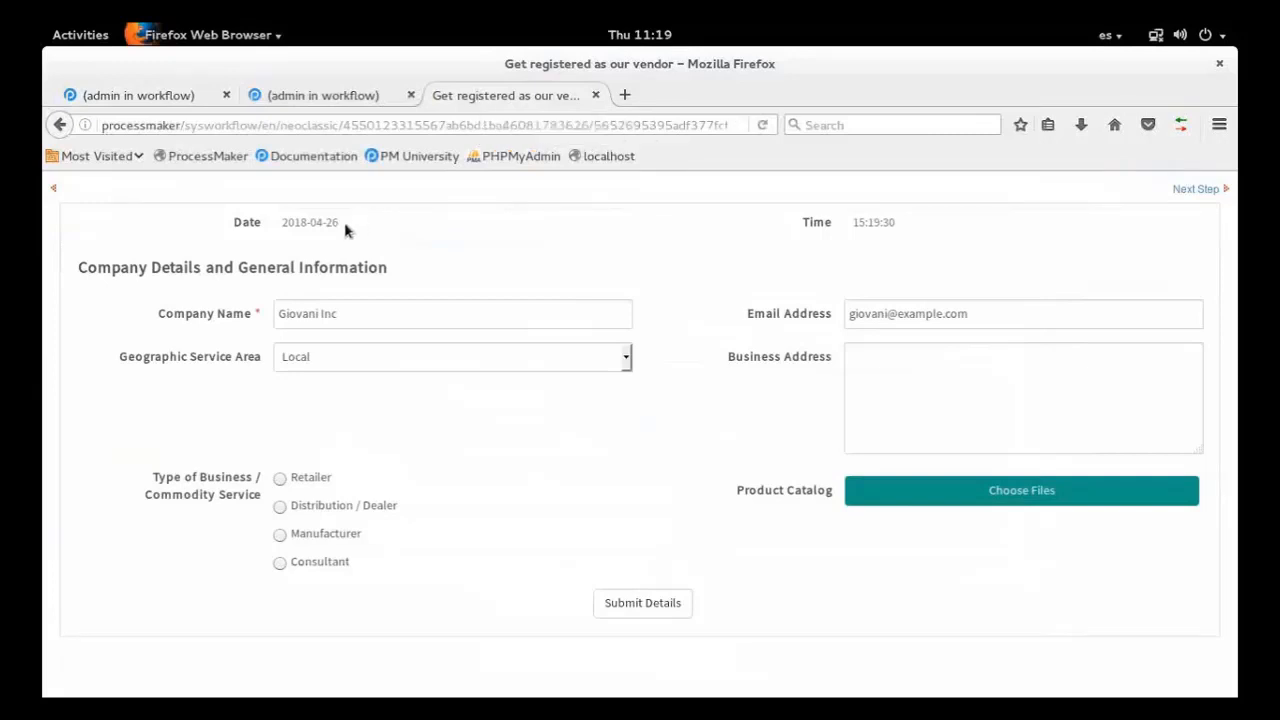
Check the prefilled date and time, and submit the form to preview the Product Catalog step before returning to the form
drag(345, 230, 274, 229)
click(282, 222)
click(880, 224)
drag(851, 224, 948, 232)
click(671, 241)
click(626, 604)
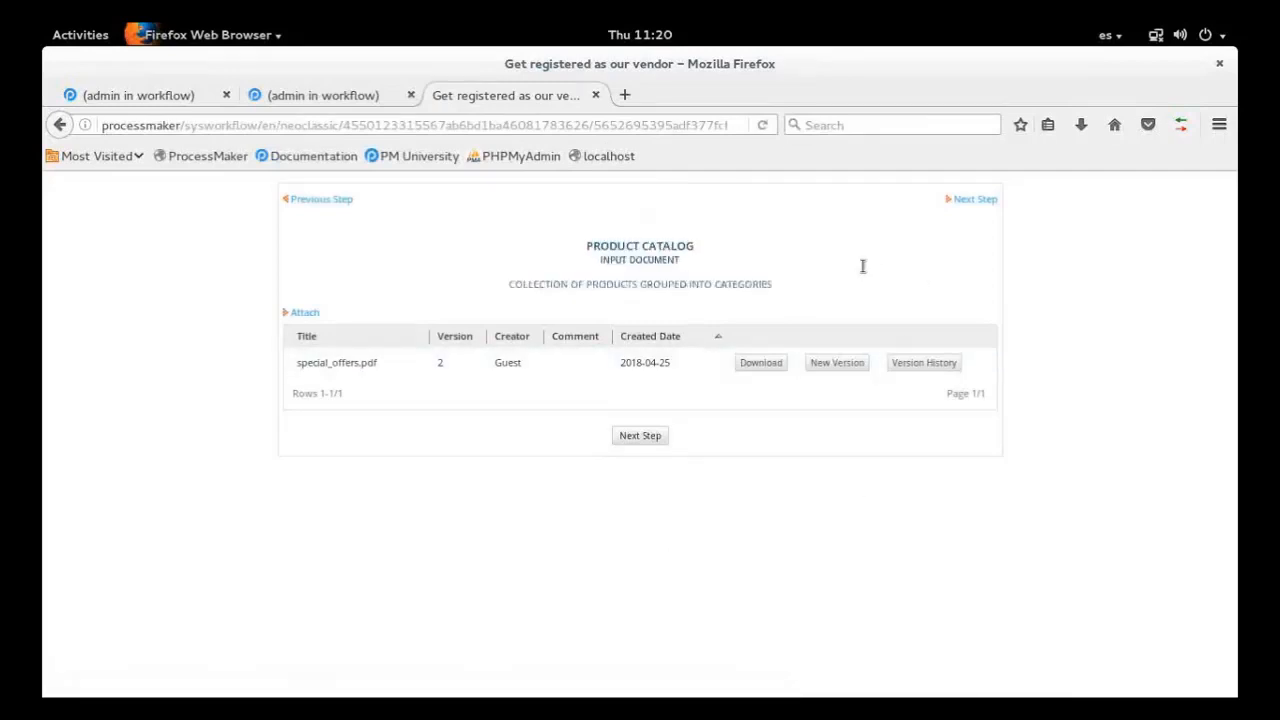
click(352, 202)
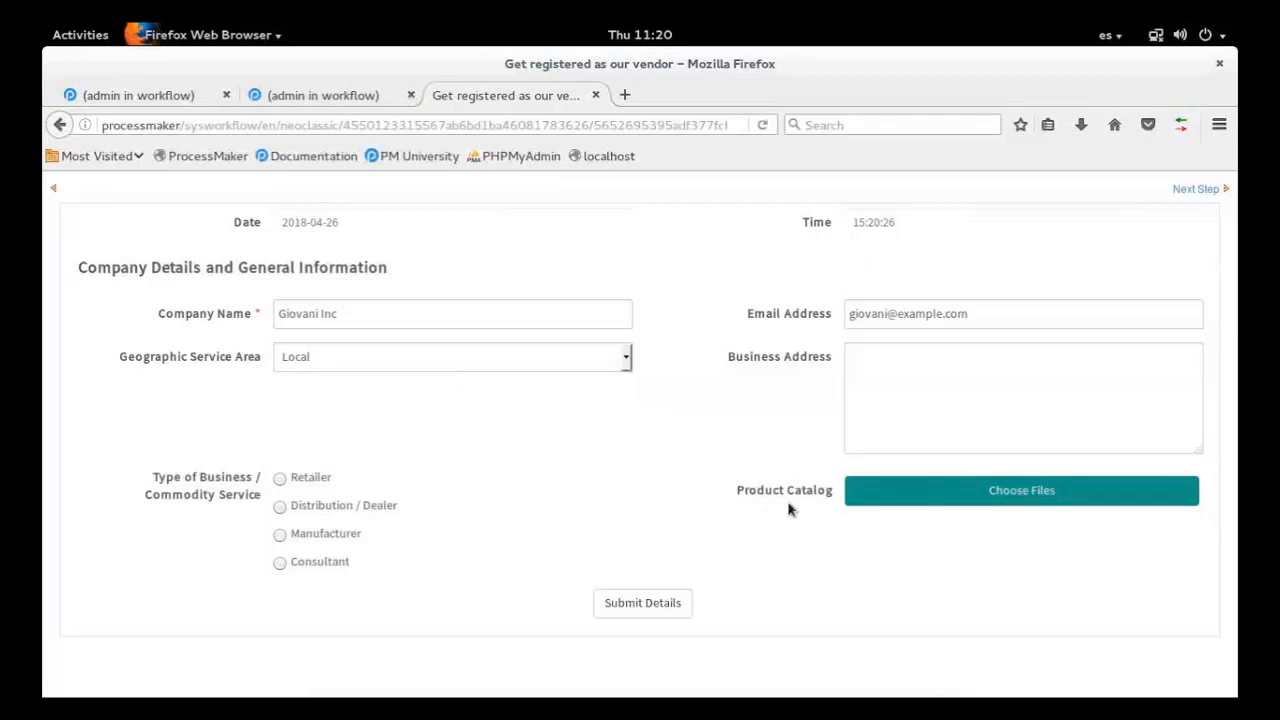
Upload main_catalog.pdf and special_offers.pdf together to the form's Product Catalog field
click(972, 500)
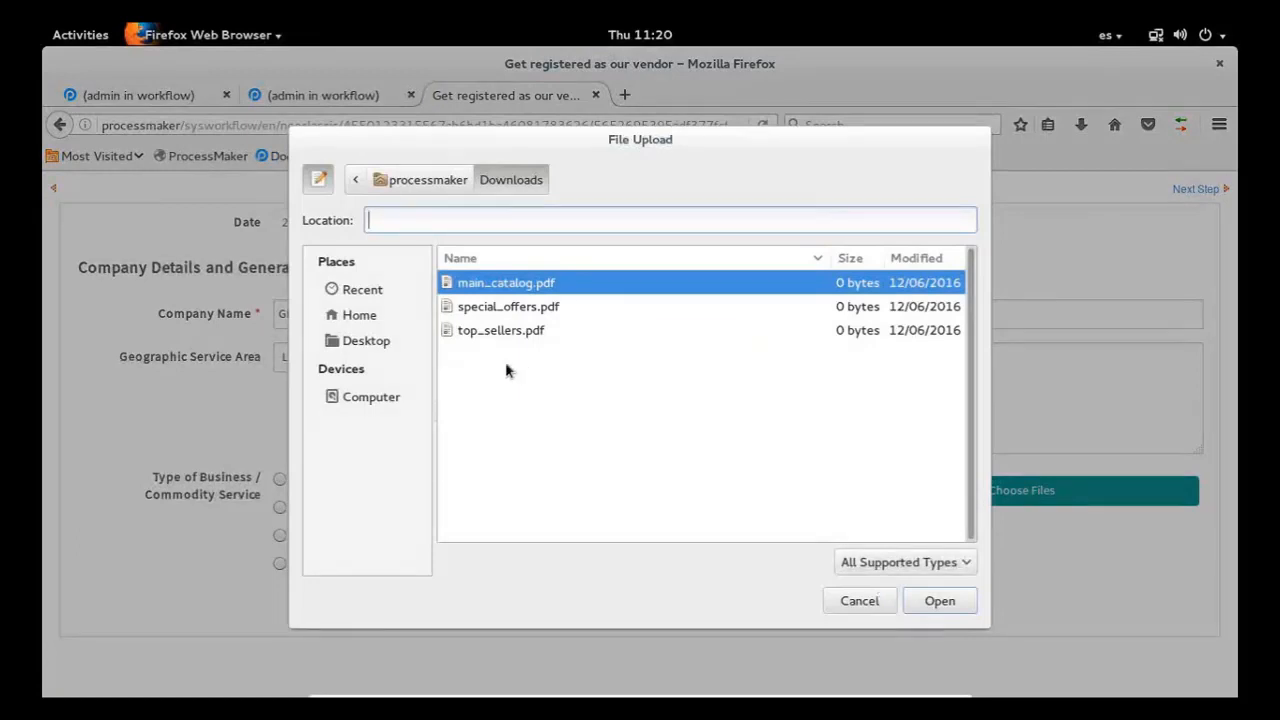
click(864, 607)
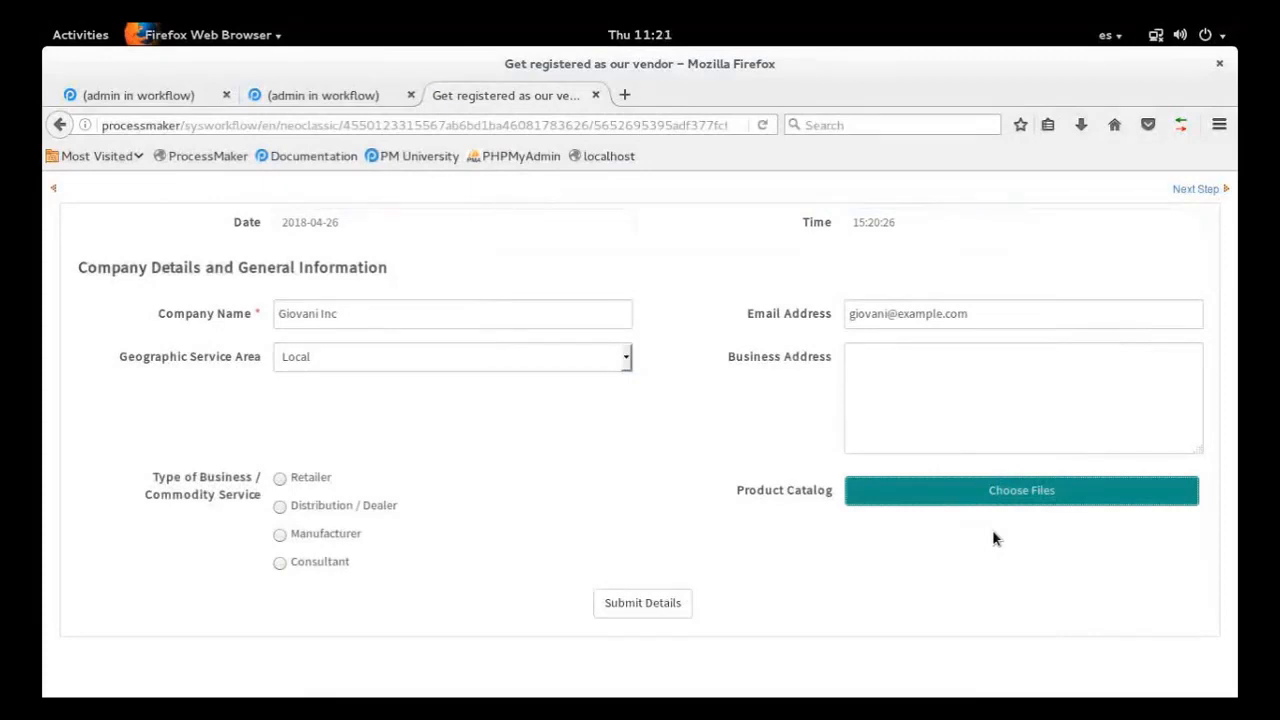
click(952, 503)
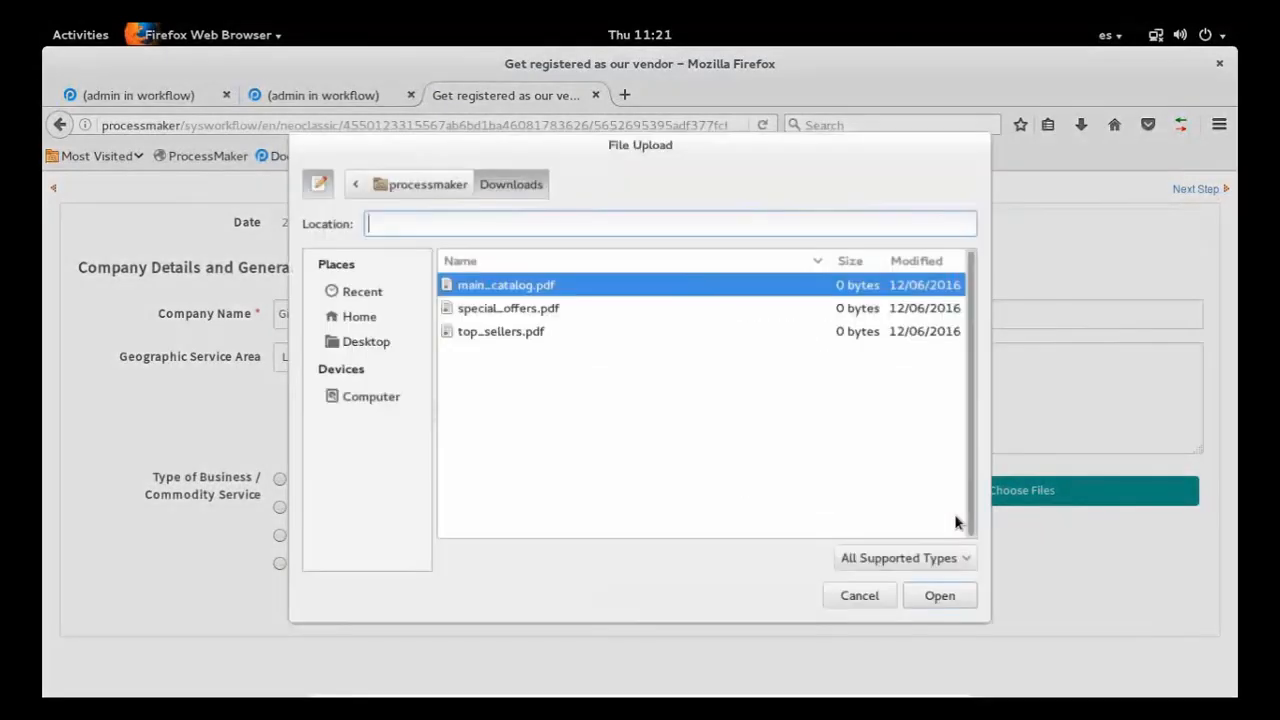
click(528, 328)
click(565, 306)
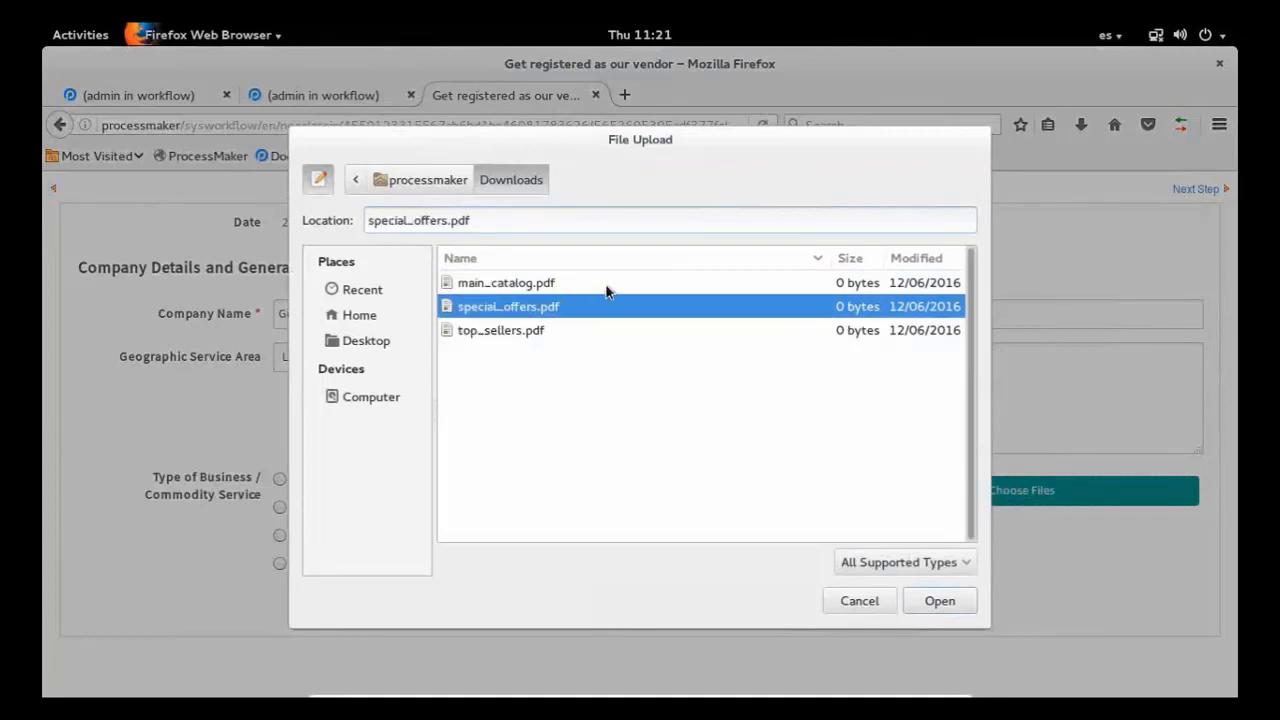
ctrl+click(606, 284)
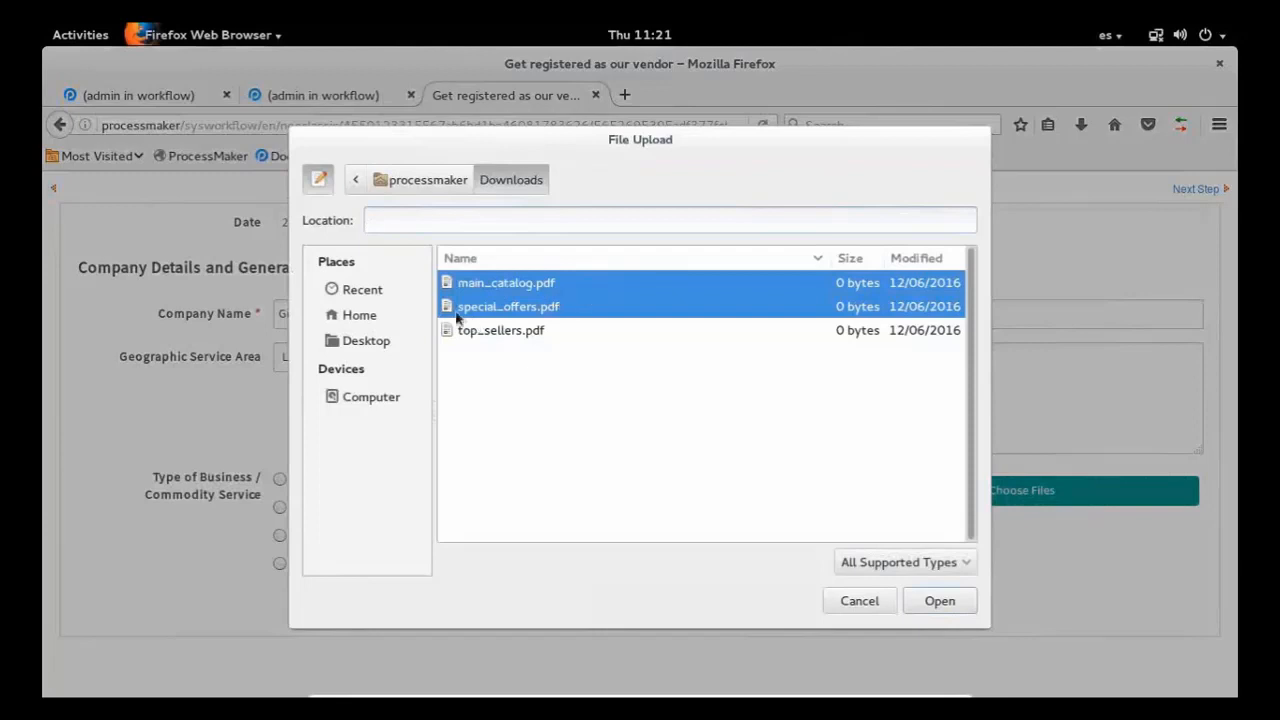
click(940, 602)
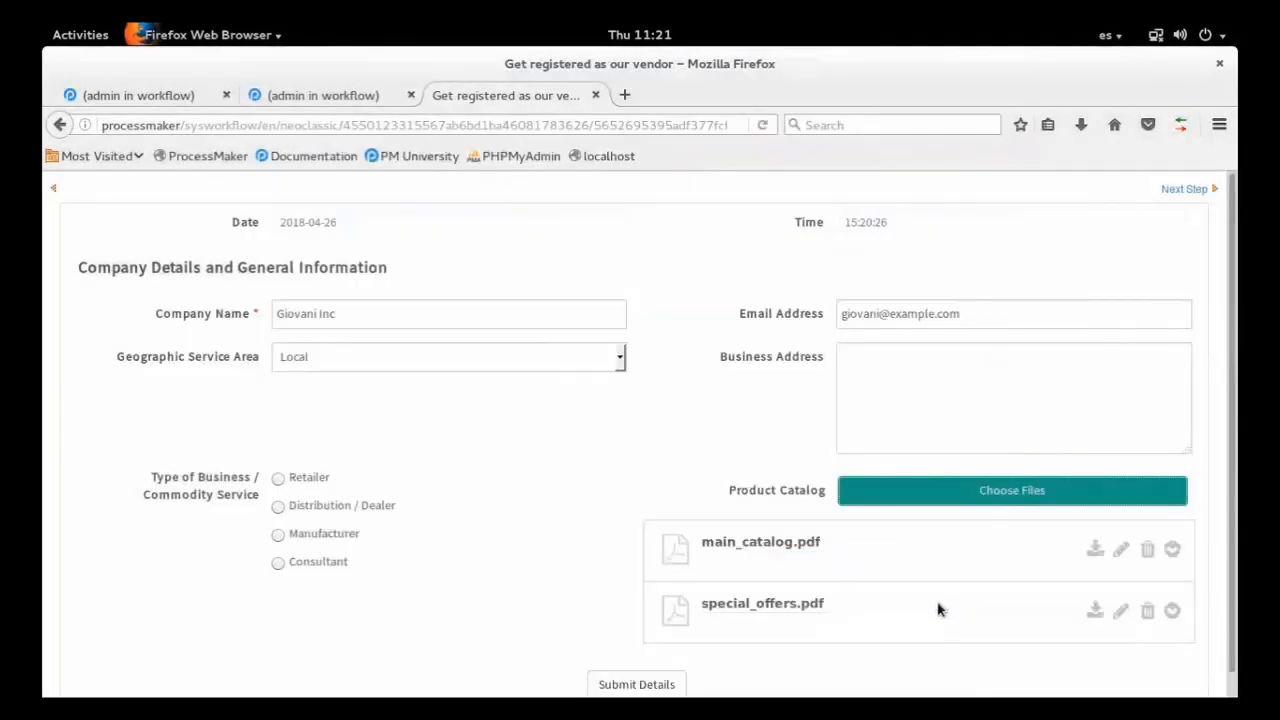
Upload top_sellers.pdf as a new version of main_catalog.pdf in the Product Catalog field
scroll(997, 554, down, 1)
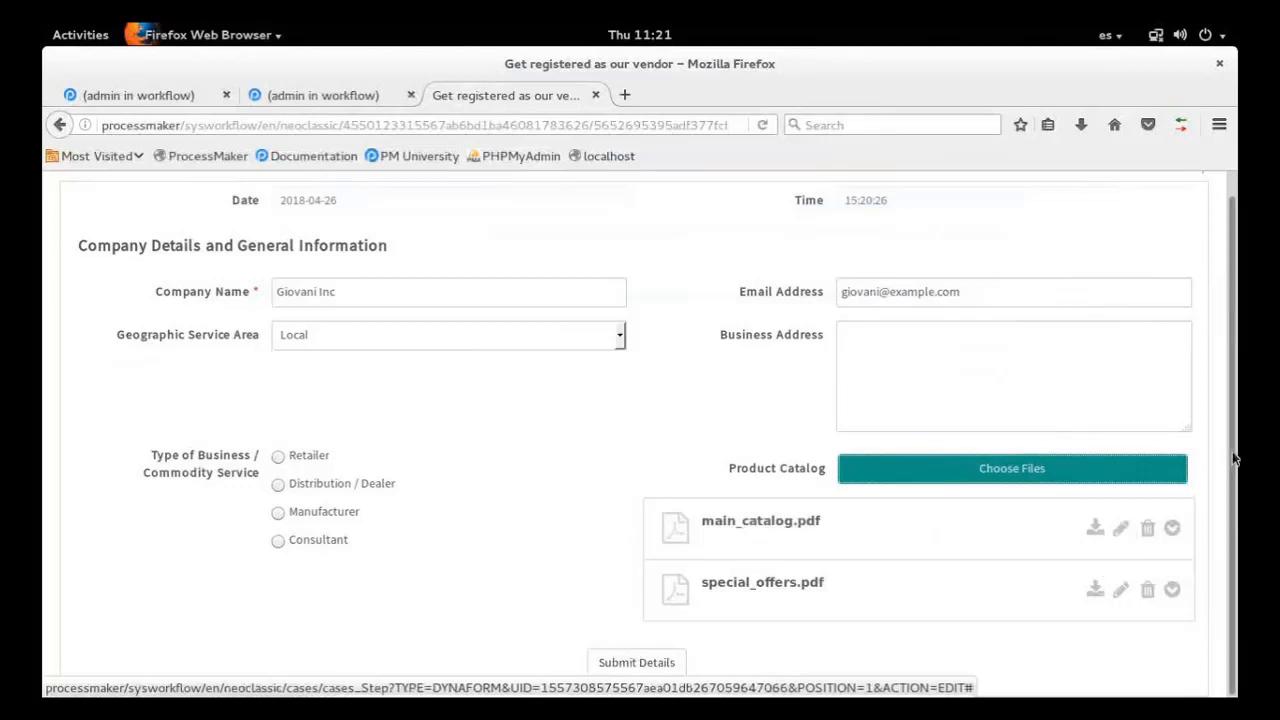
click(1120, 528)
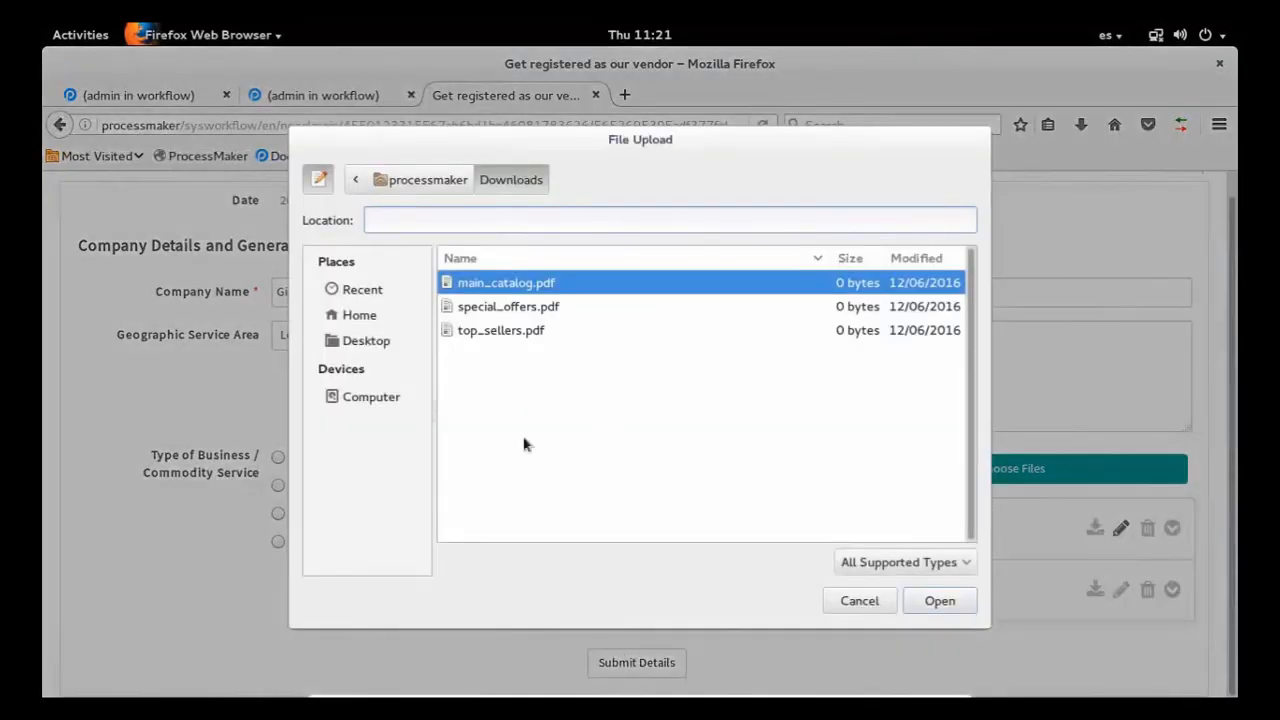
click(503, 335)
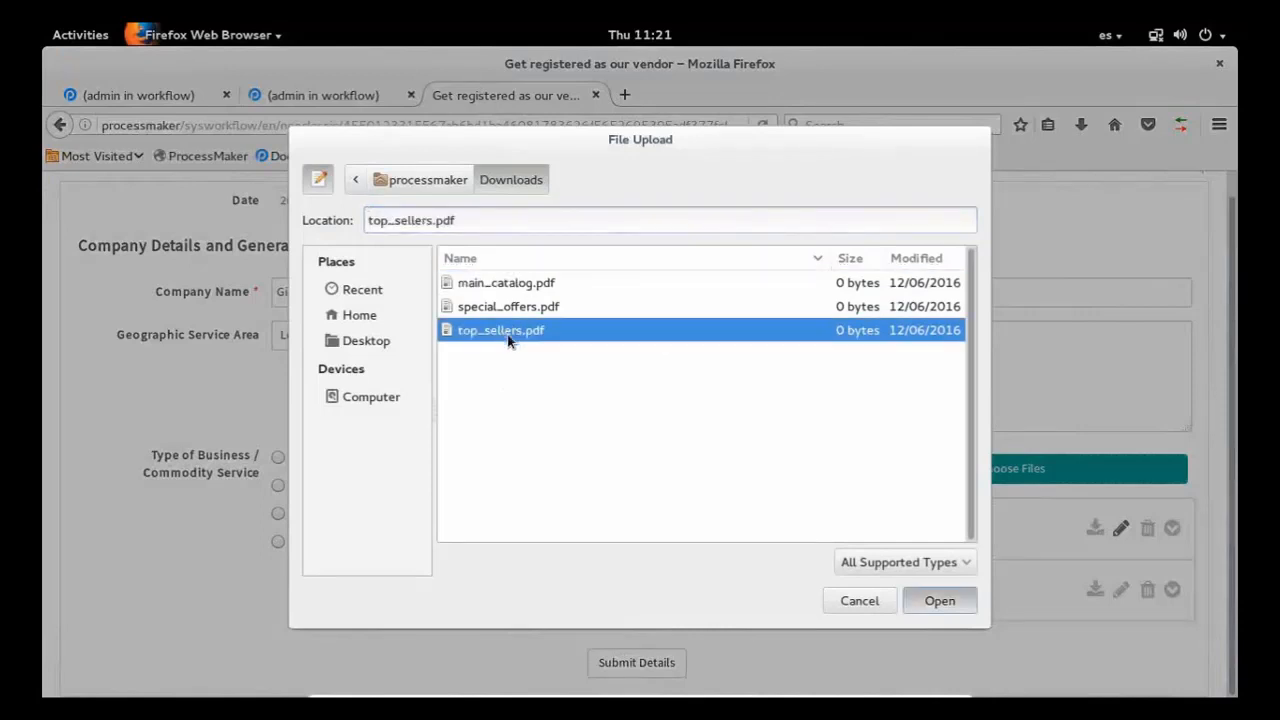
double_click(503, 335)
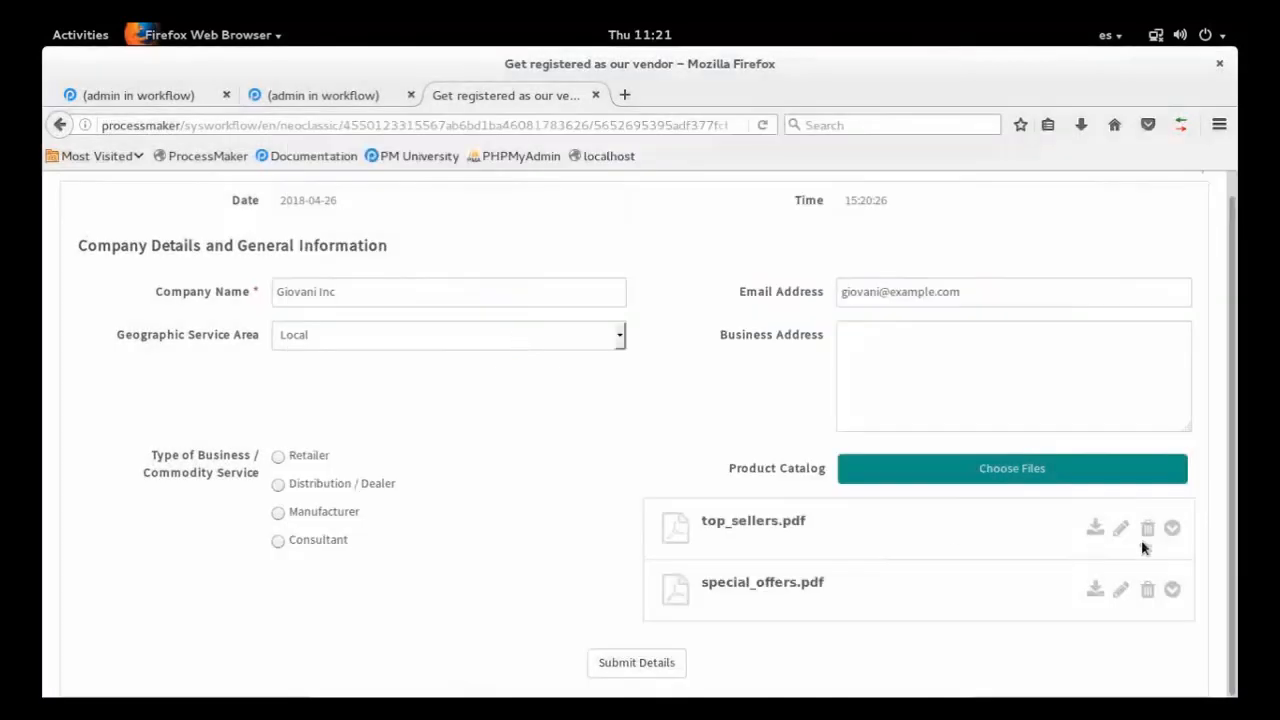
Expand the version history of top_sellers.pdf and review its earlier uploads
click(1172, 530)
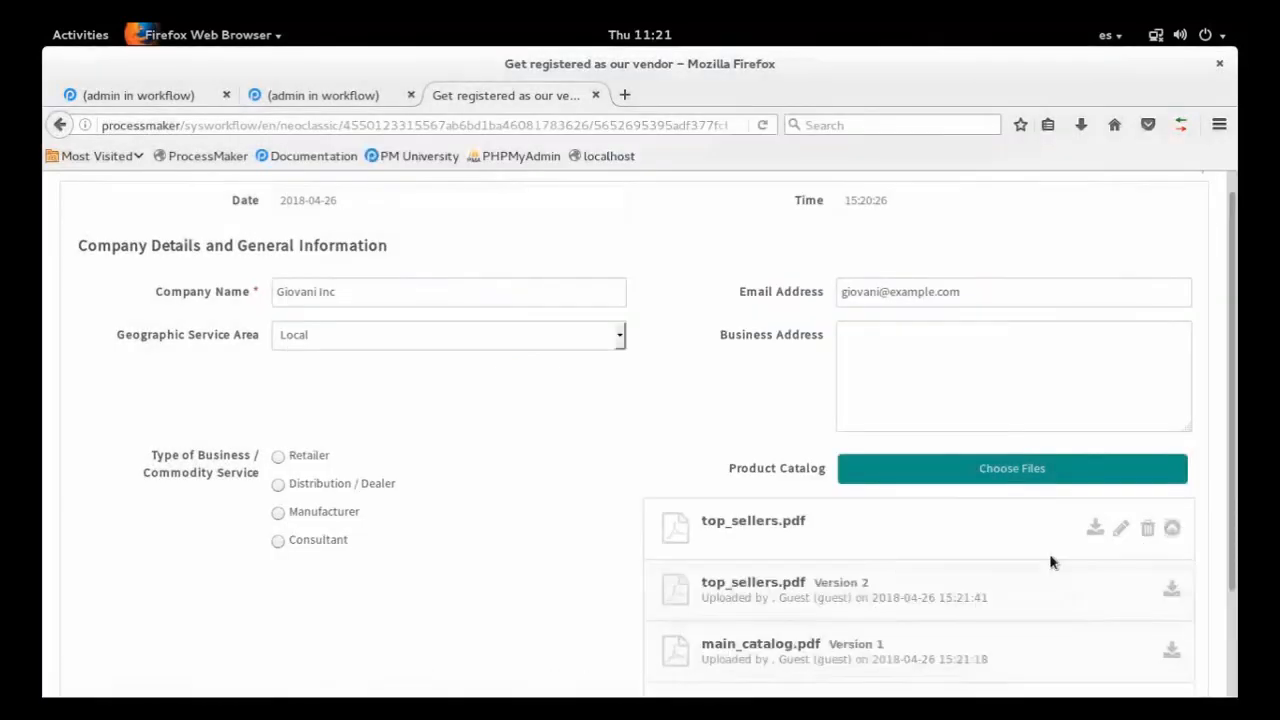
scroll(1049, 563, down, 3)
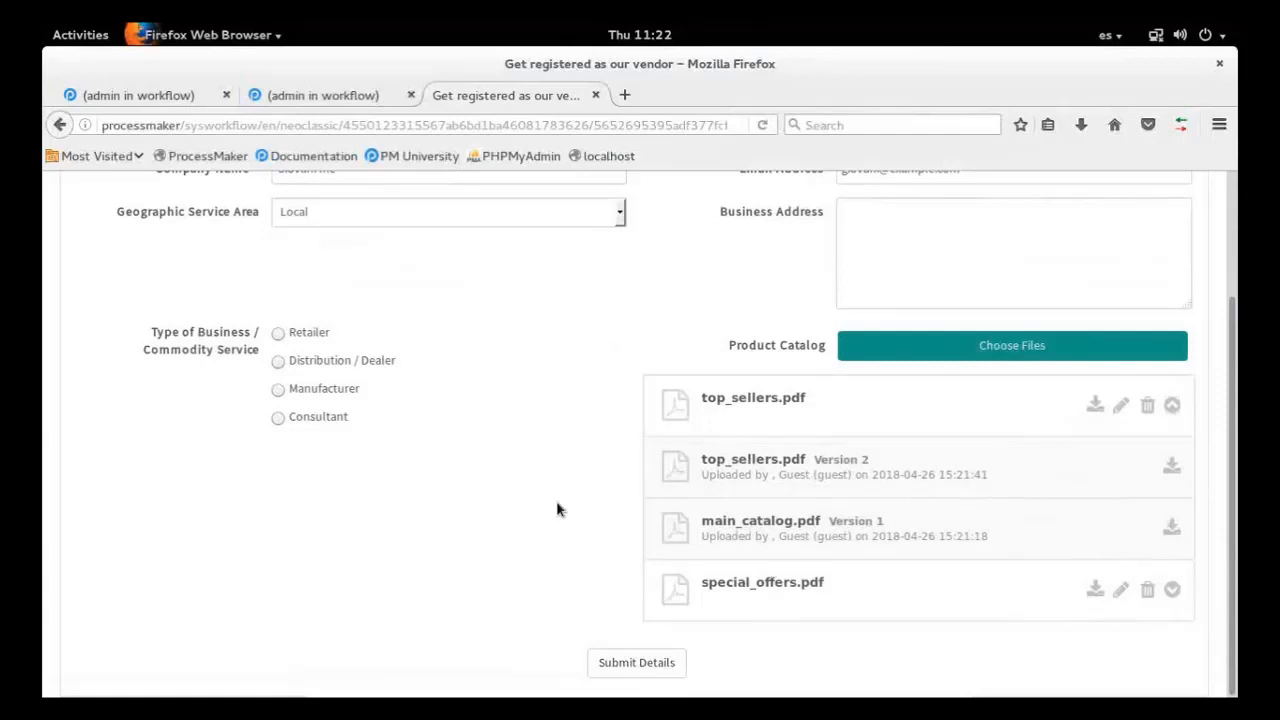
scroll(557, 510, up, 1)
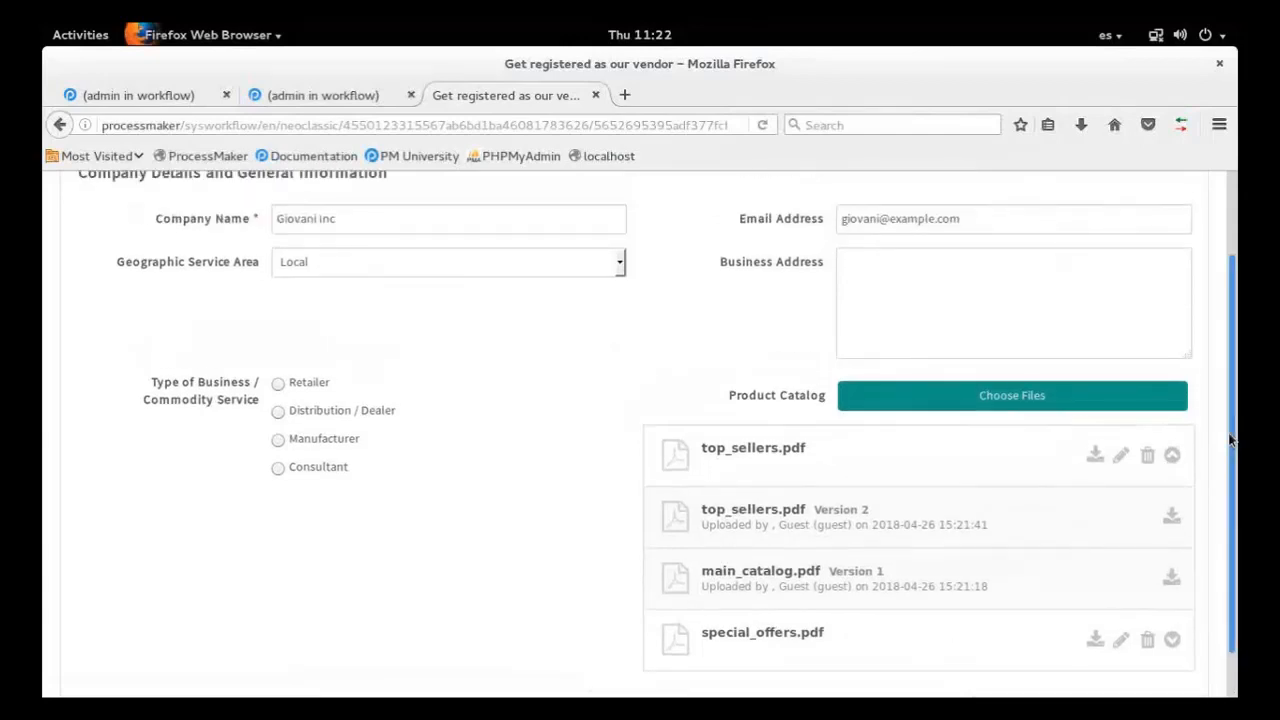
scroll(1232, 440, down, 1)
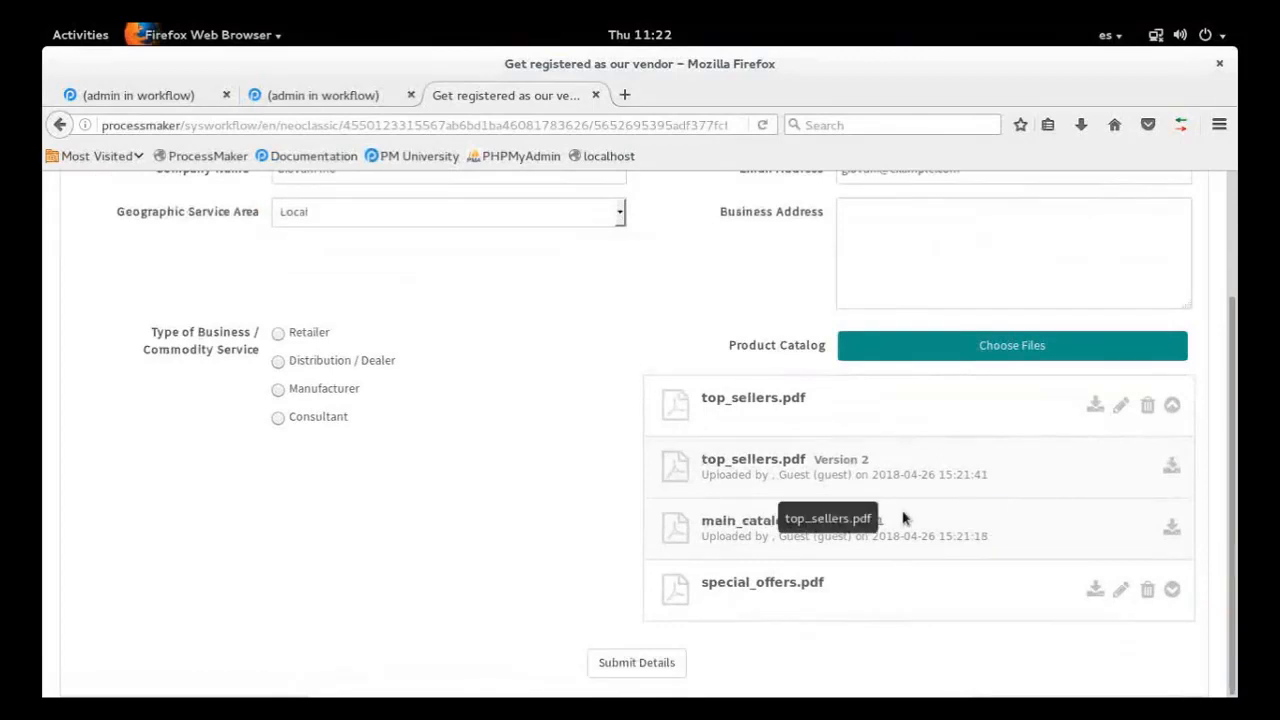
Return to the process designer, open the Vendor Registration Form dynaform for editing, and close the web entry page
click(329, 94)
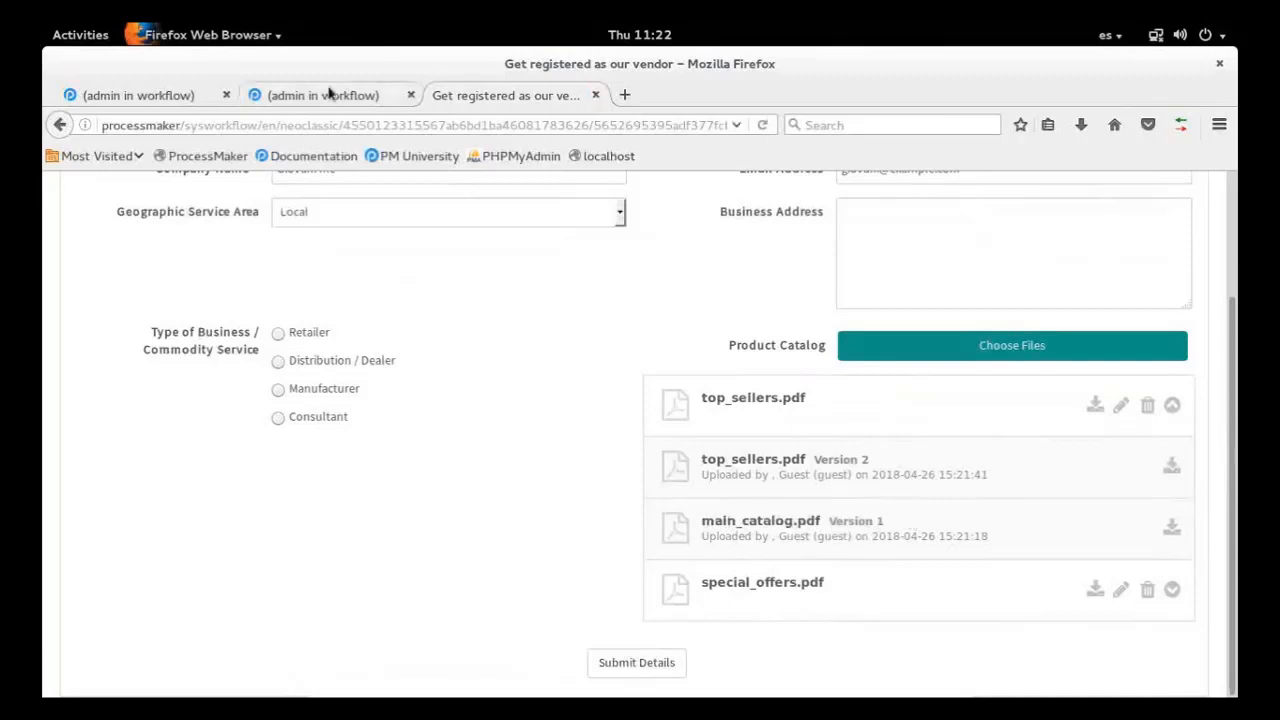
key(ctrl+Page_Up)
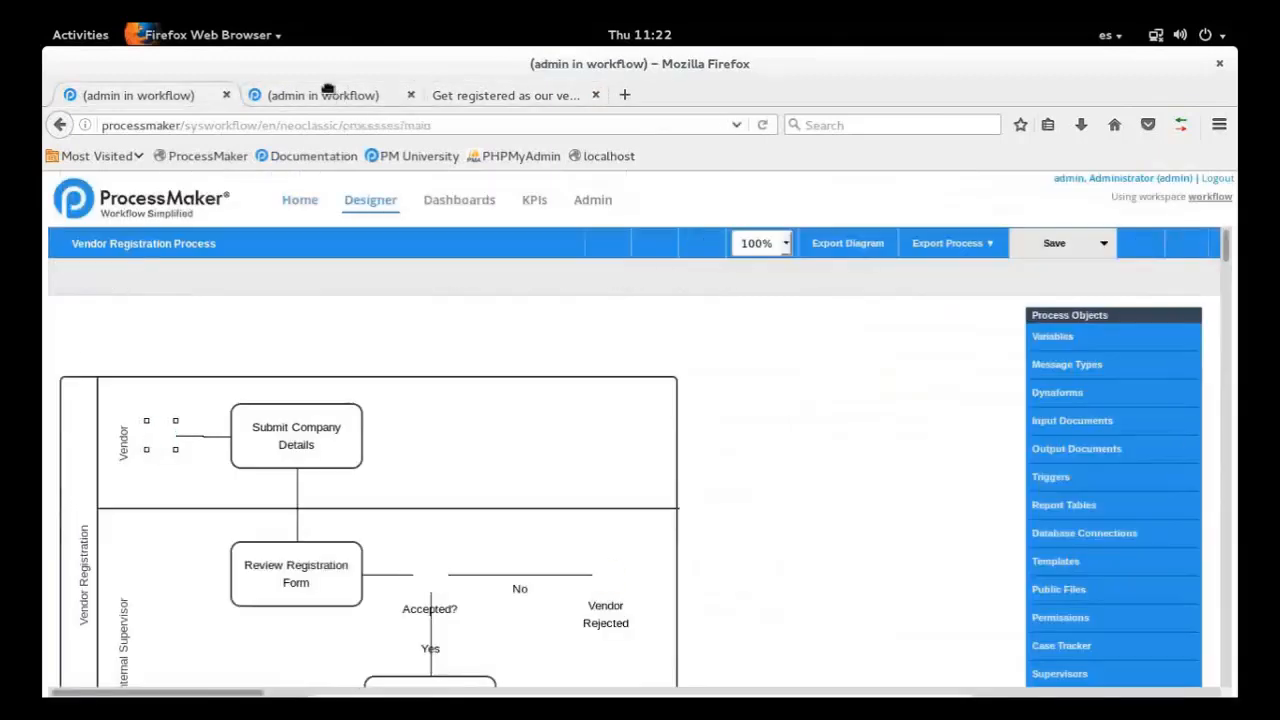
scroll(975, 428, down, 2)
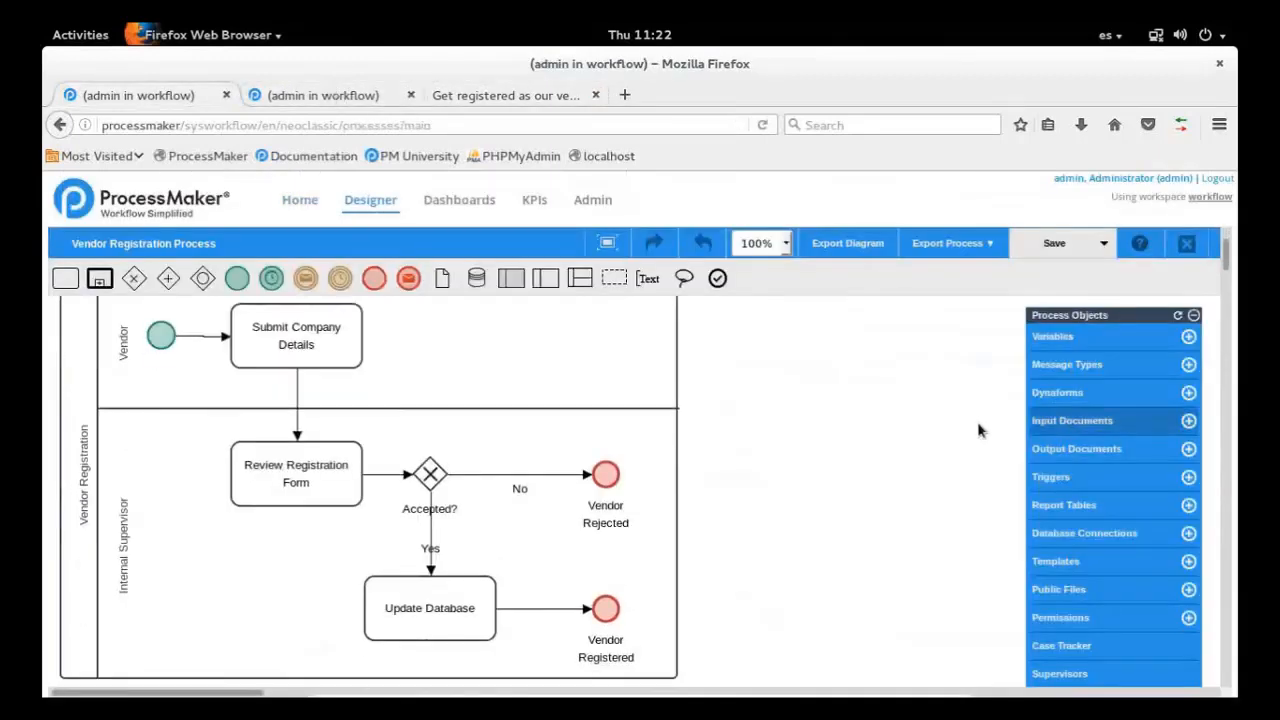
click(1057, 393)
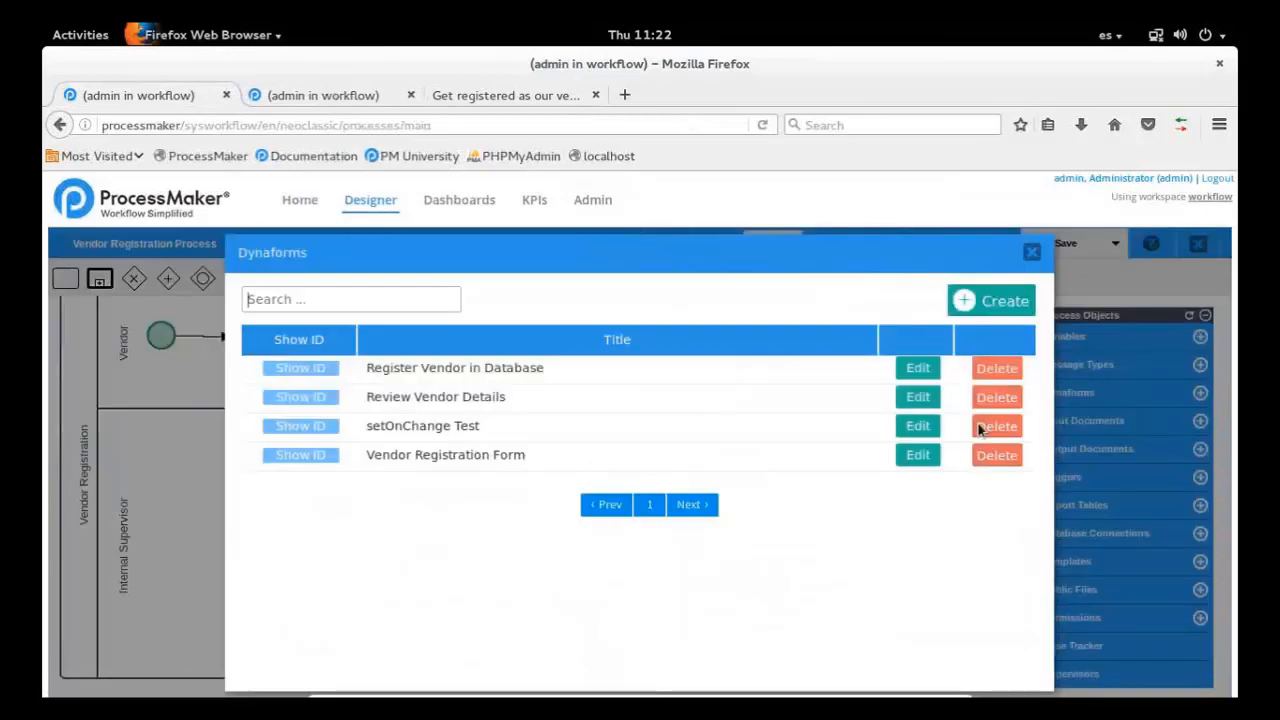
click(919, 459)
click(595, 95)
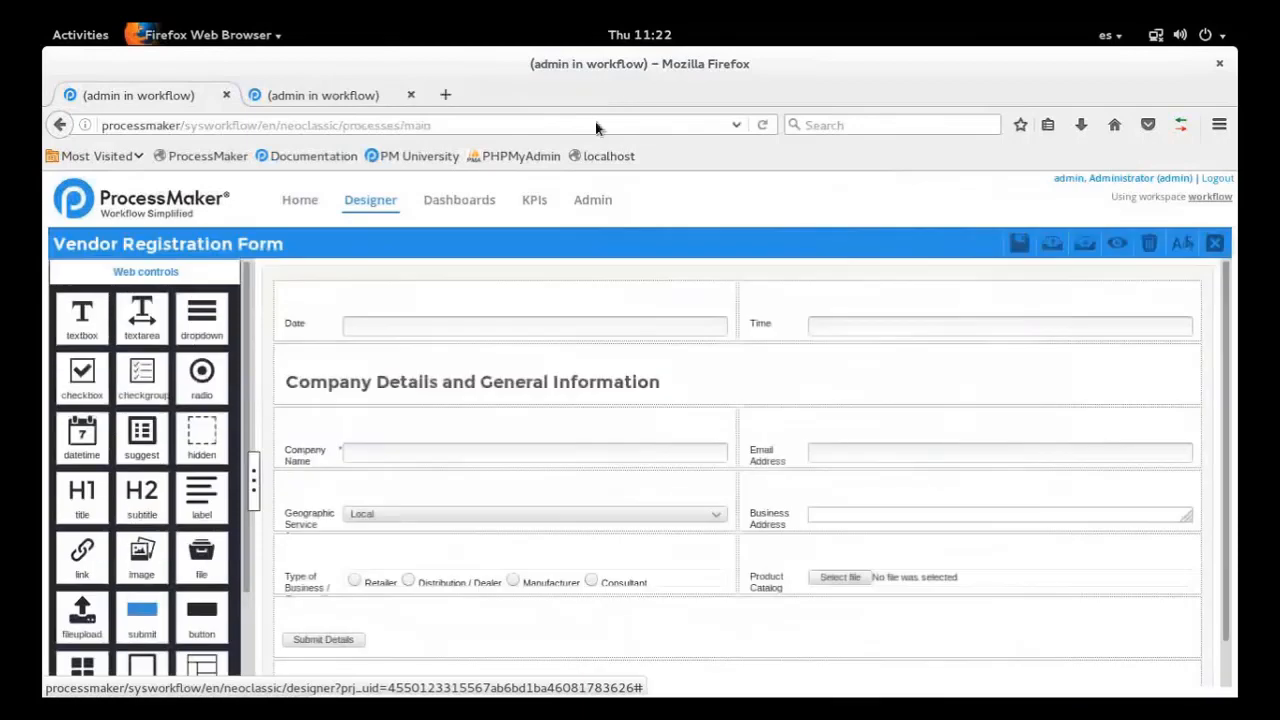
Browse the available web controls and examine the properties of the form's Product Catalog file control
click(783, 586)
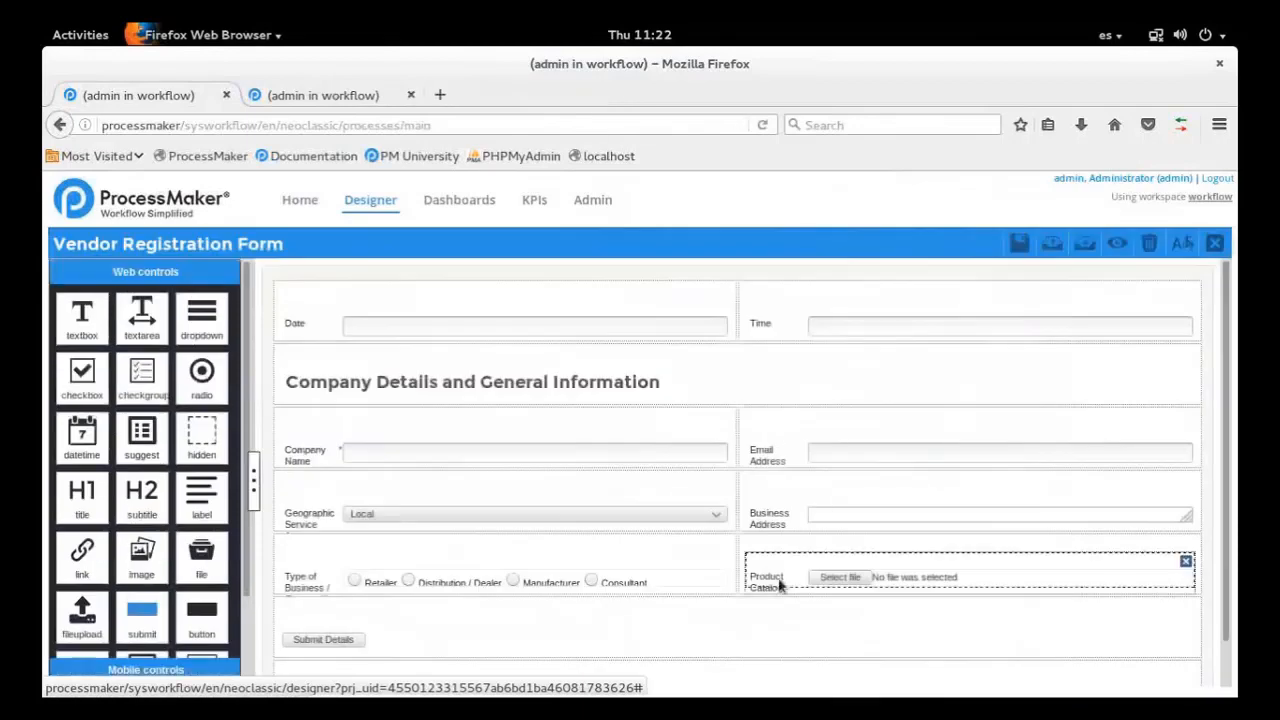
click(150, 276)
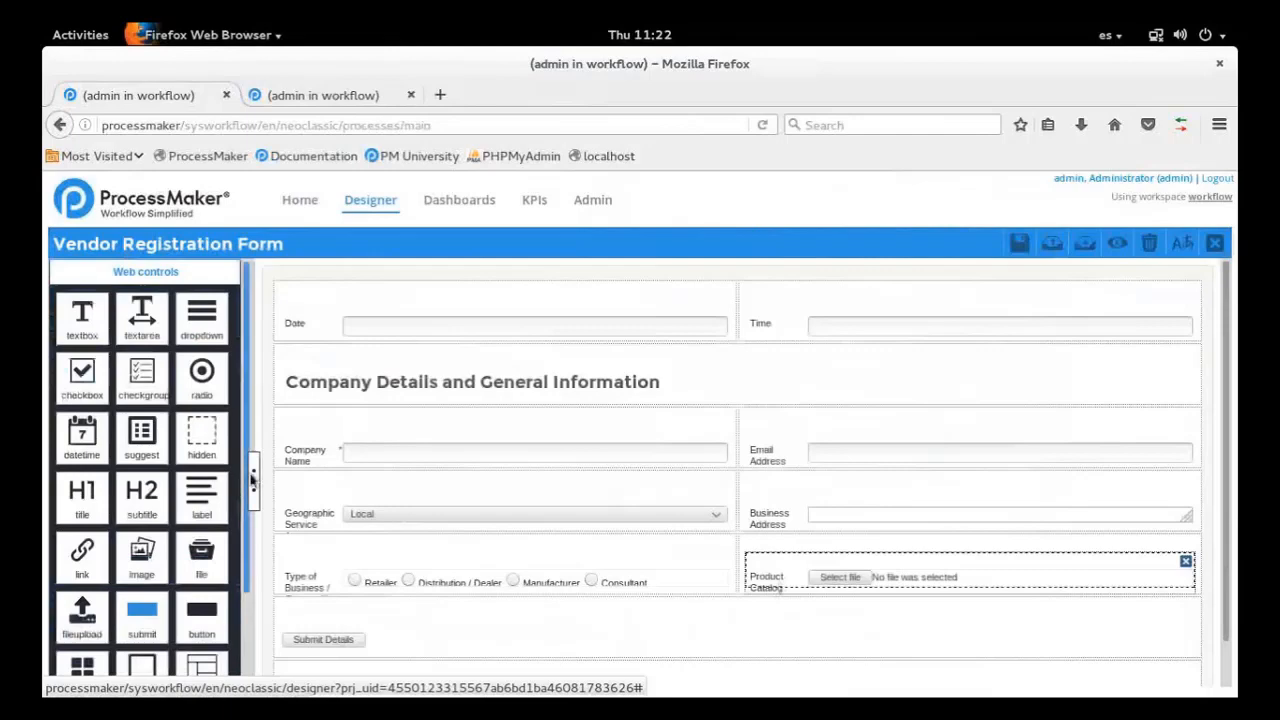
drag(248, 480, 243, 655)
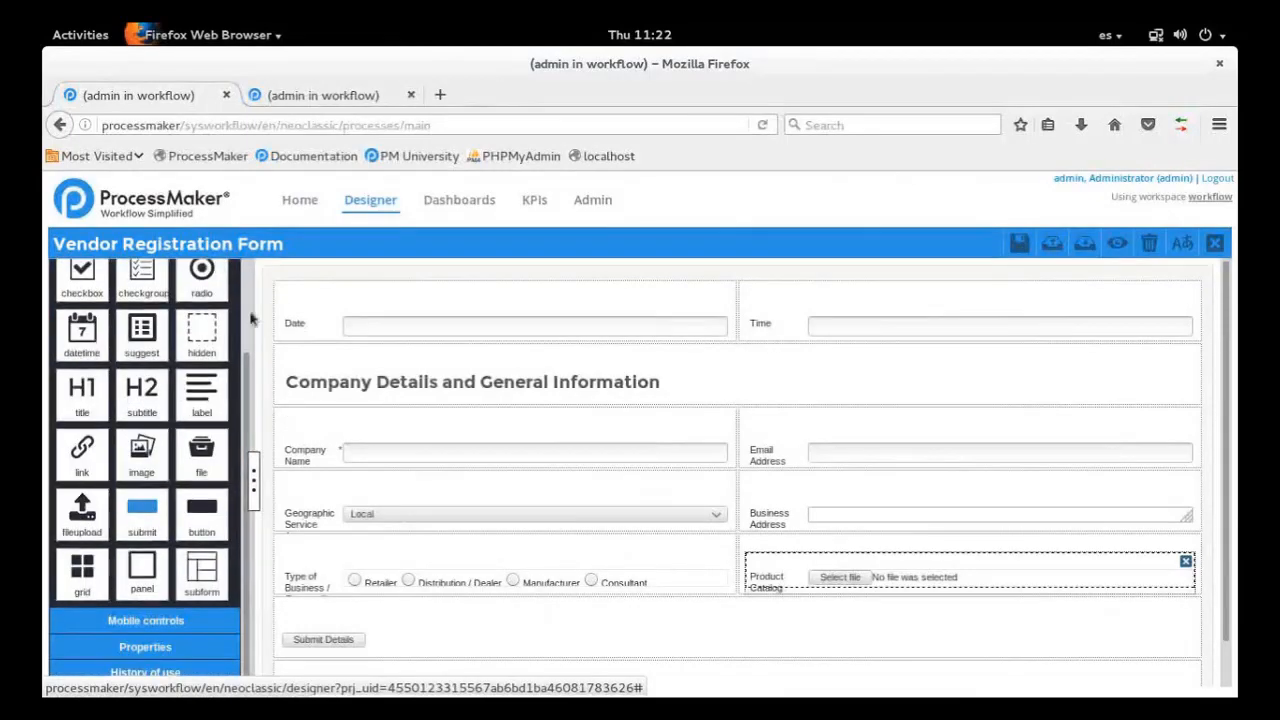
scroll(240, 425, up, 2)
click(768, 580)
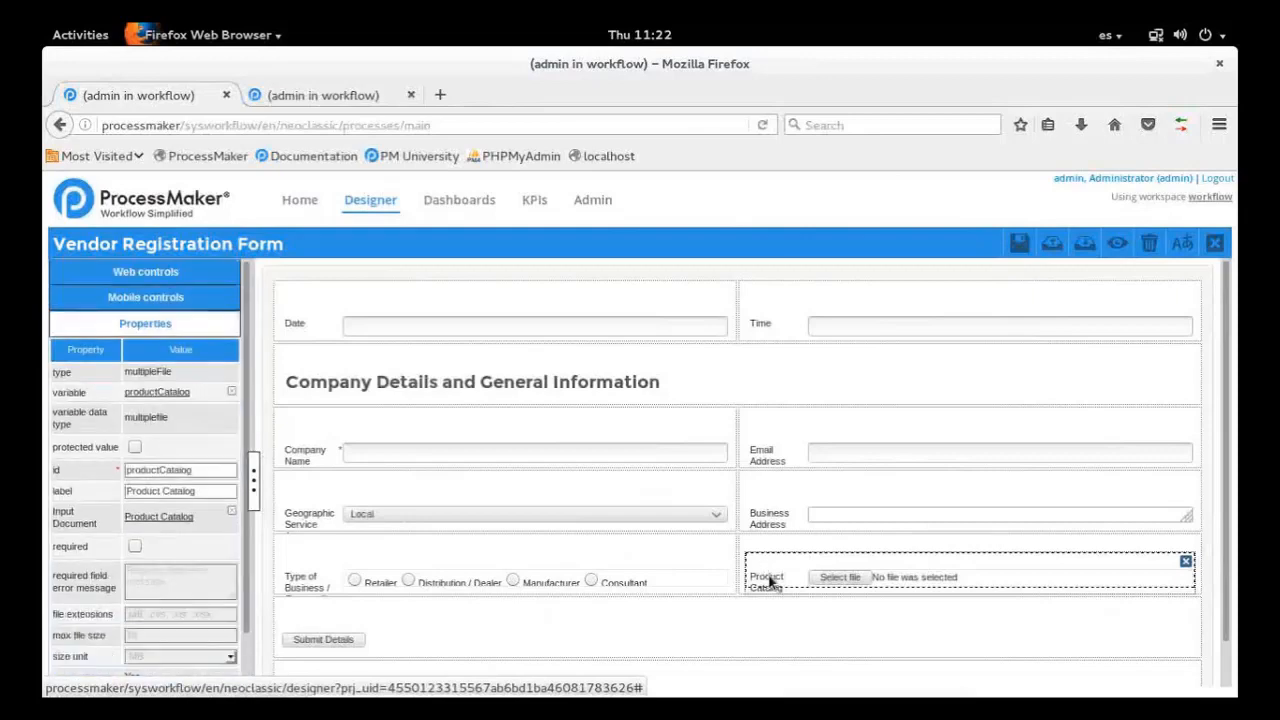
scroll(240, 420, down, 1)
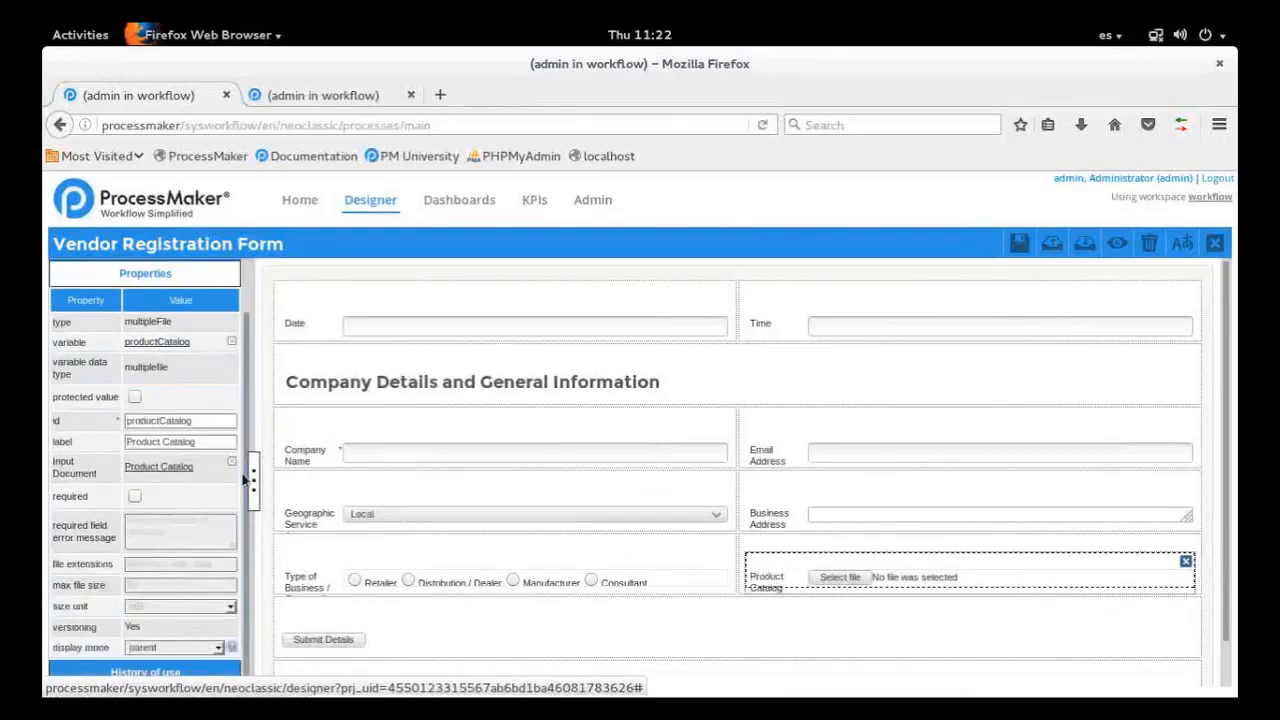
Inspect the input document assigned to the Product Catalog control, keep the assignment, and check the versioning property
click(157, 472)
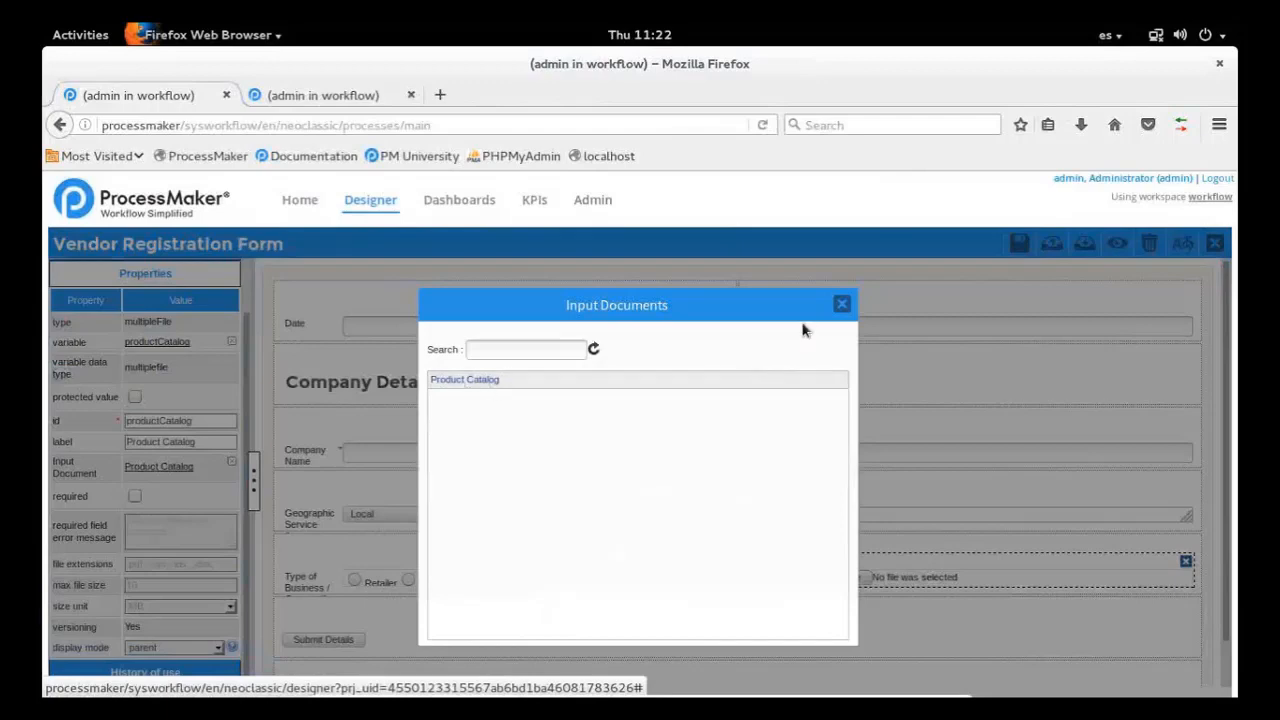
click(842, 304)
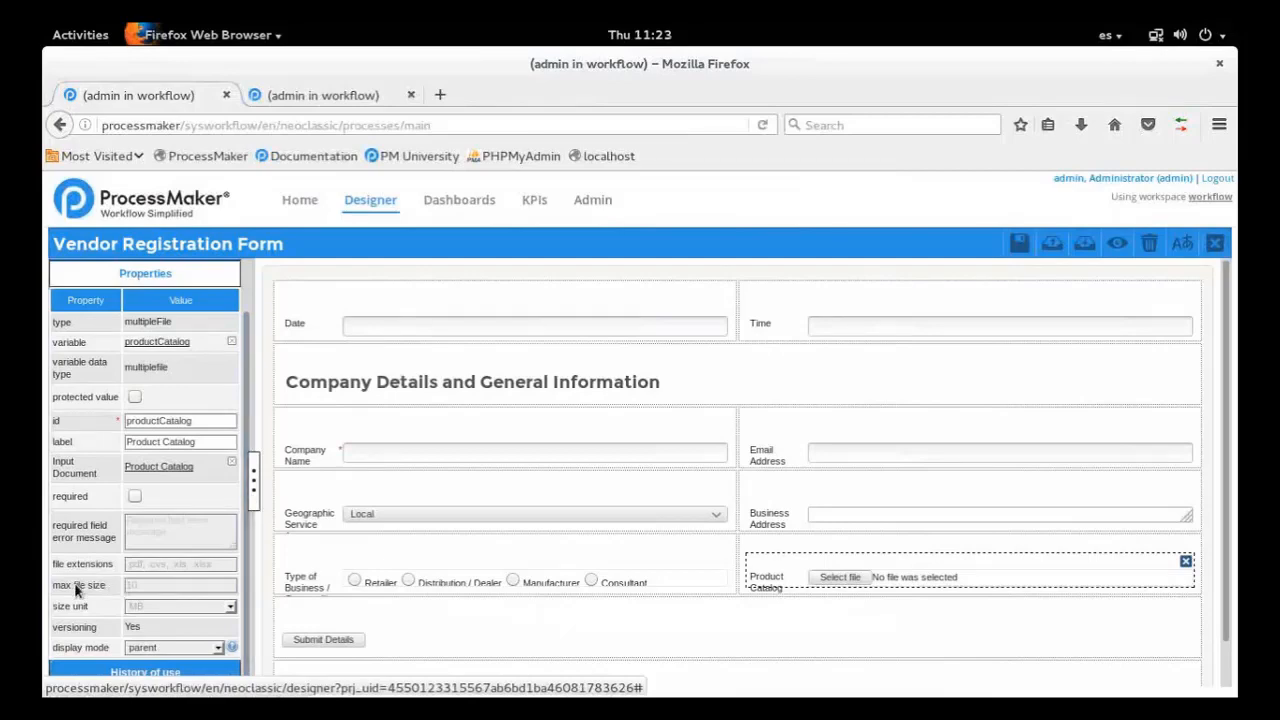
double_click(128, 628)
scroll(256, 325, up, 1)
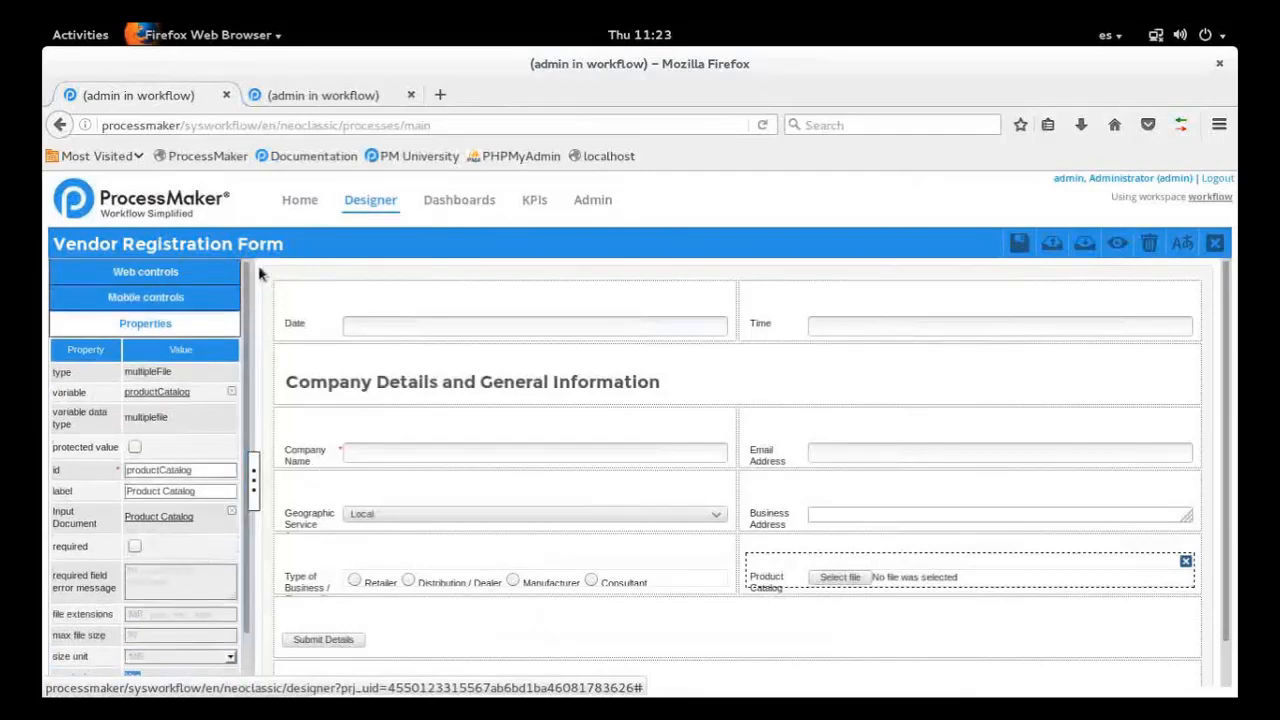
Look through the web controls for the file controls again and redisplay the Product Catalog control's properties
click(196, 272)
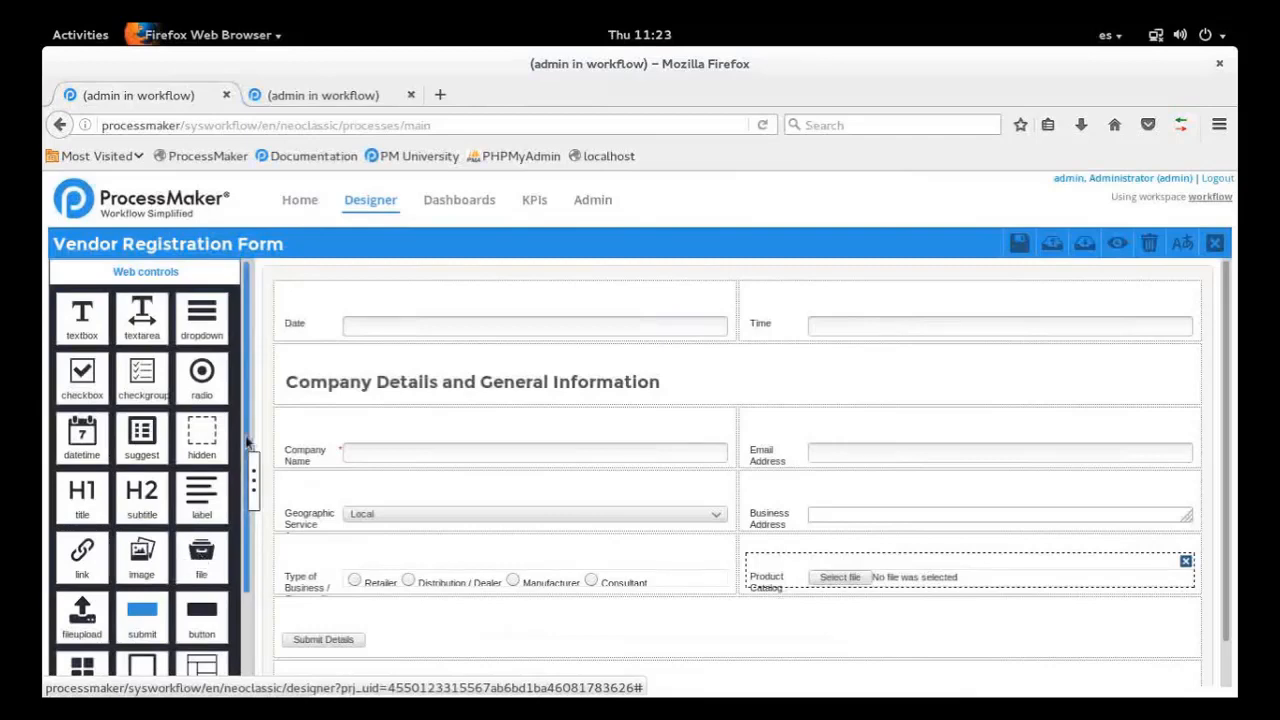
drag(247, 442, 245, 557)
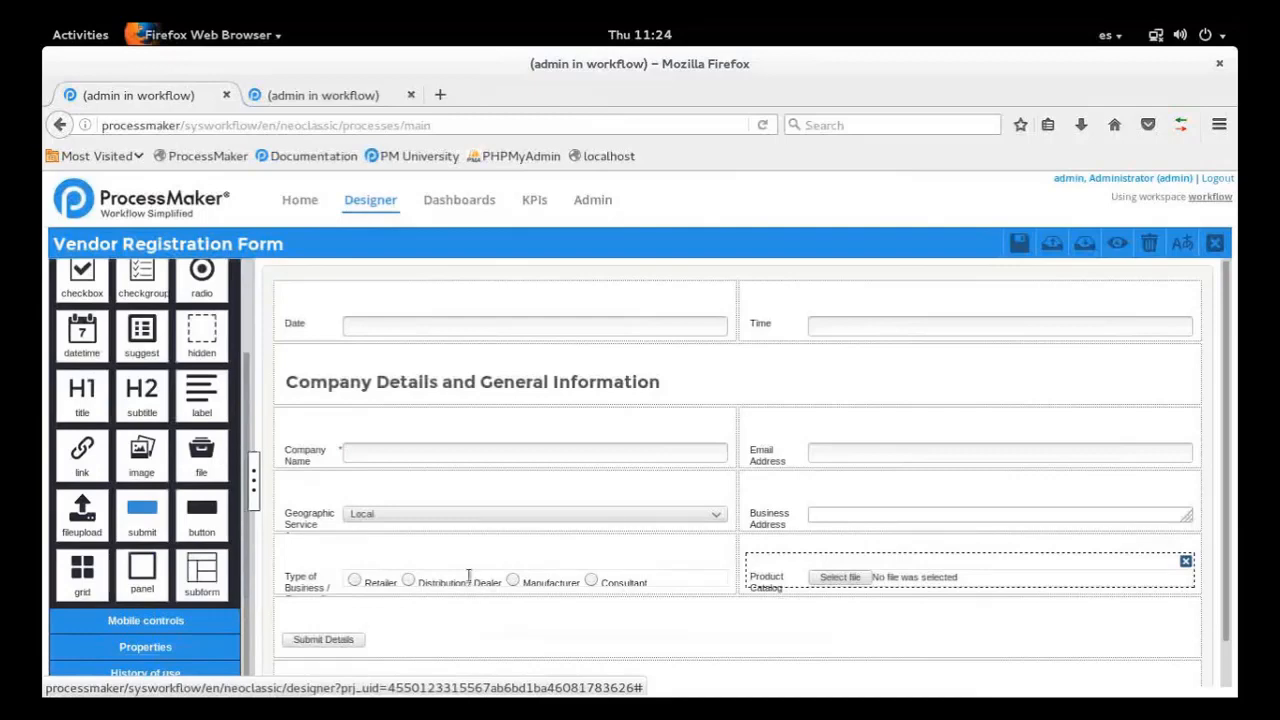
click(768, 578)
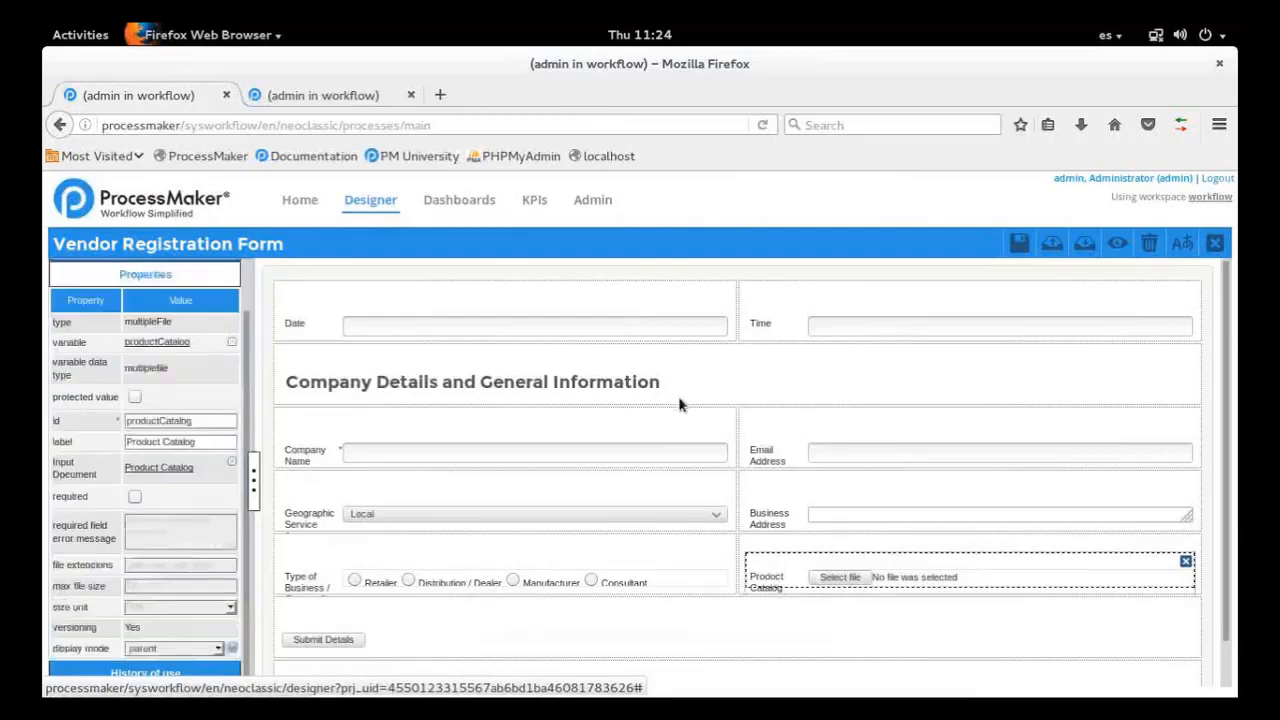
Close the Vendor Registration Form editor and open the Product Catalog input document's settings from the process objects
click(330, 95)
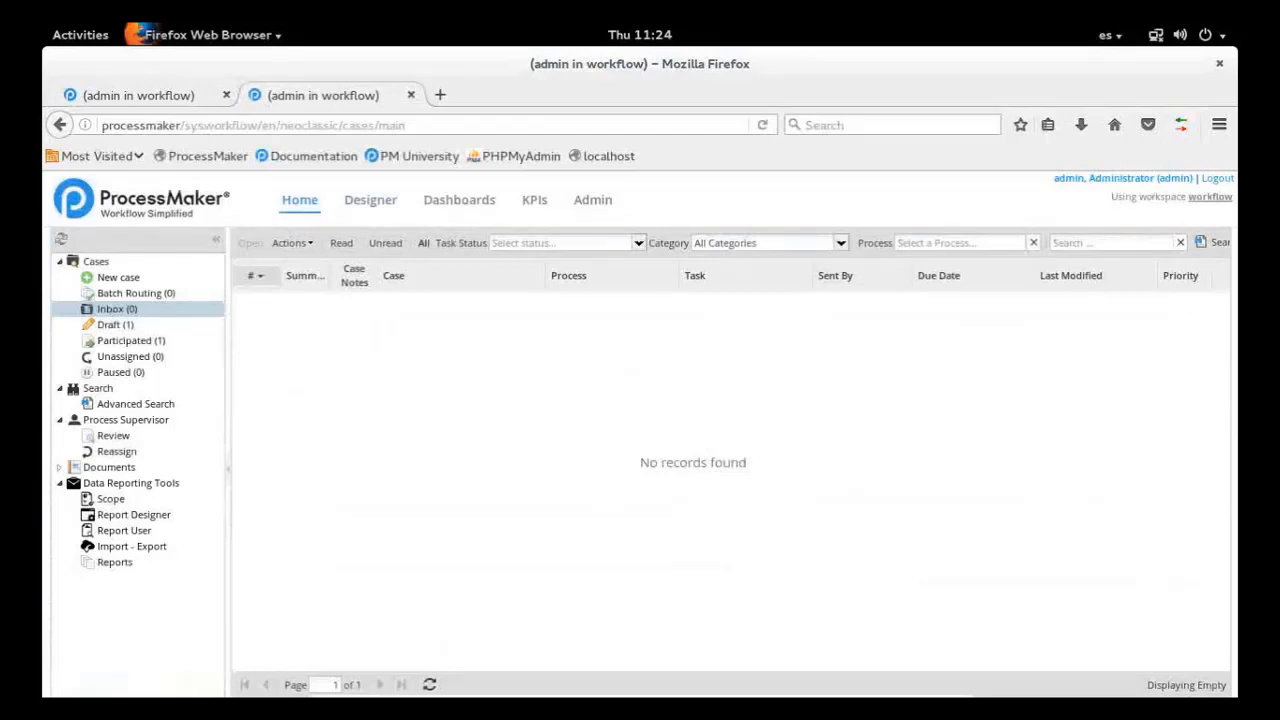
click(172, 97)
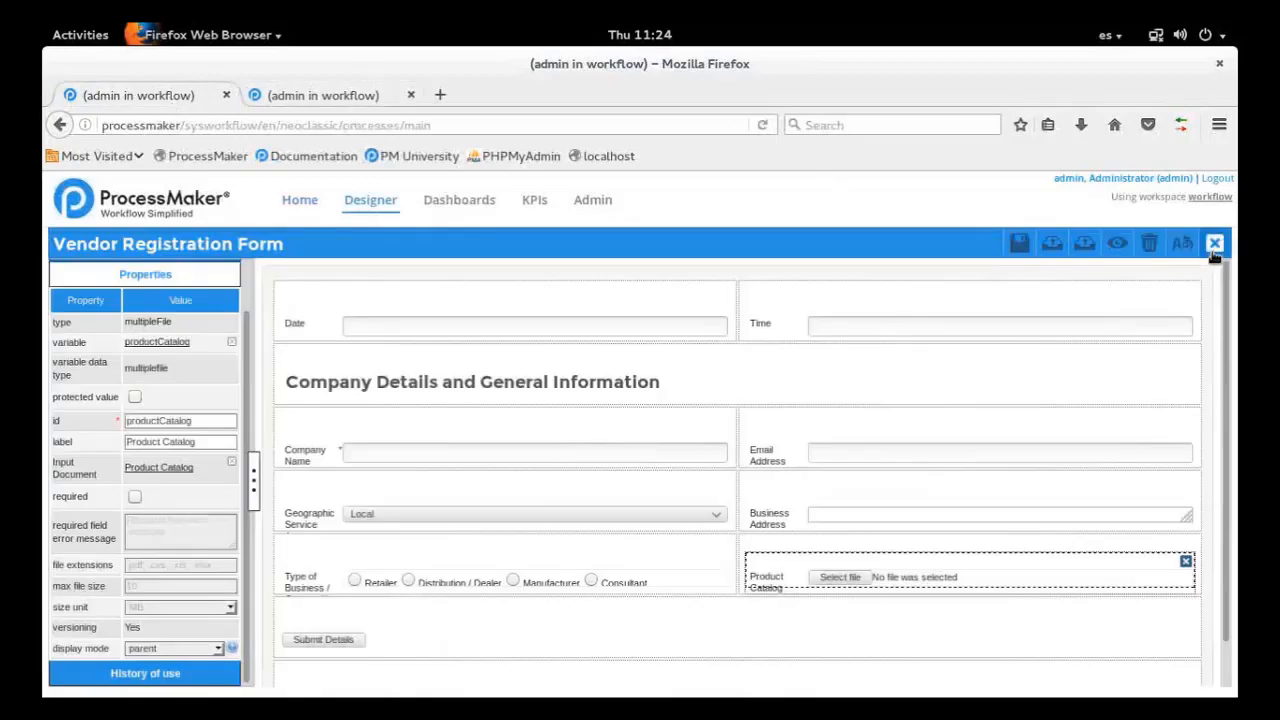
click(1214, 243)
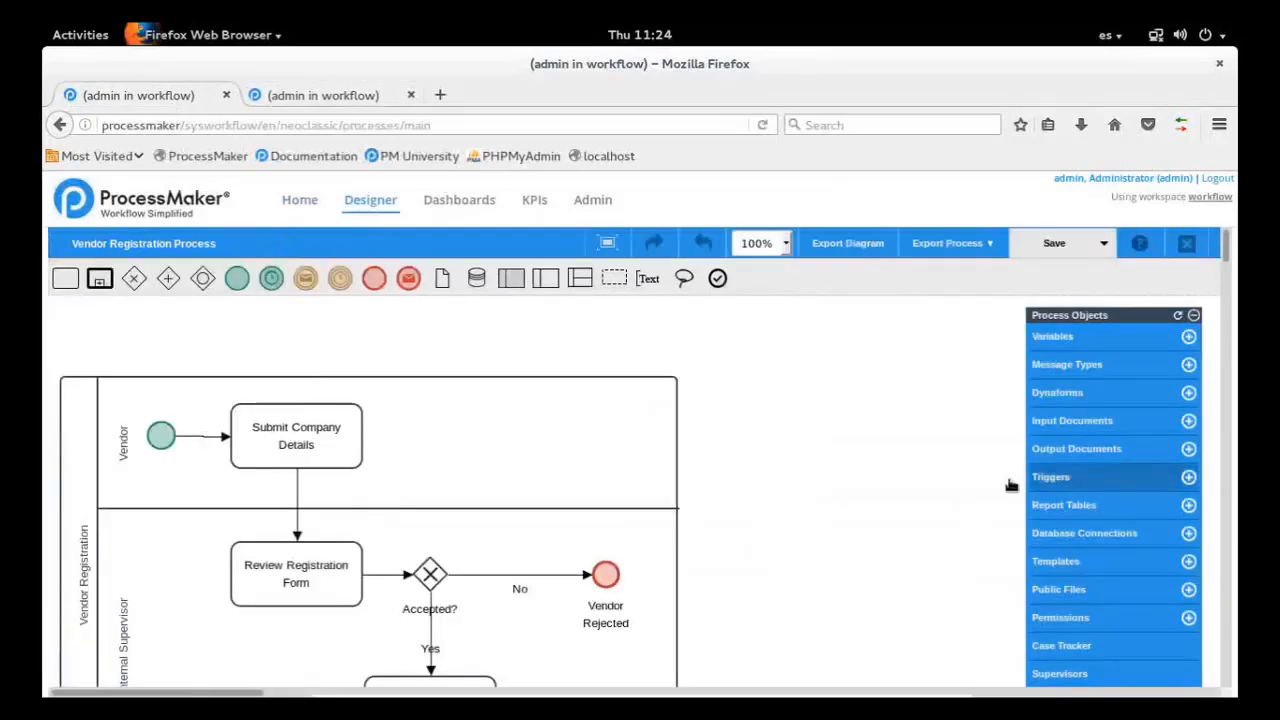
click(1072, 424)
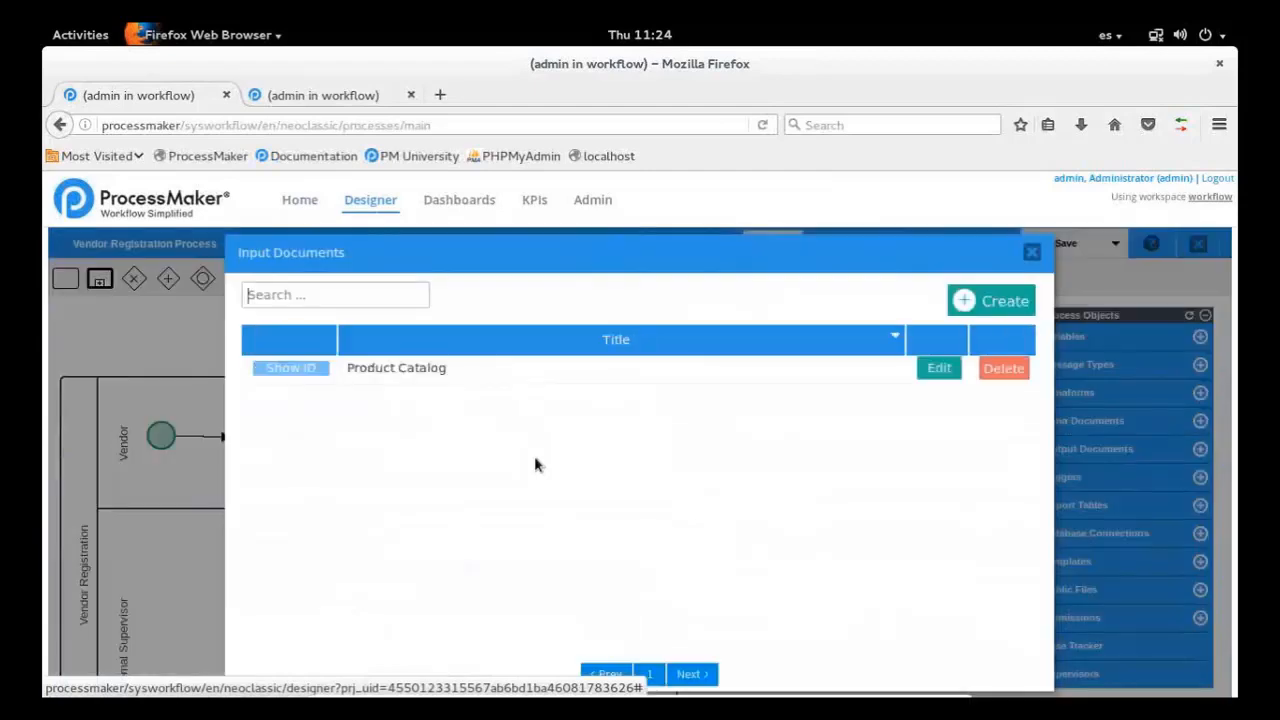
click(937, 370)
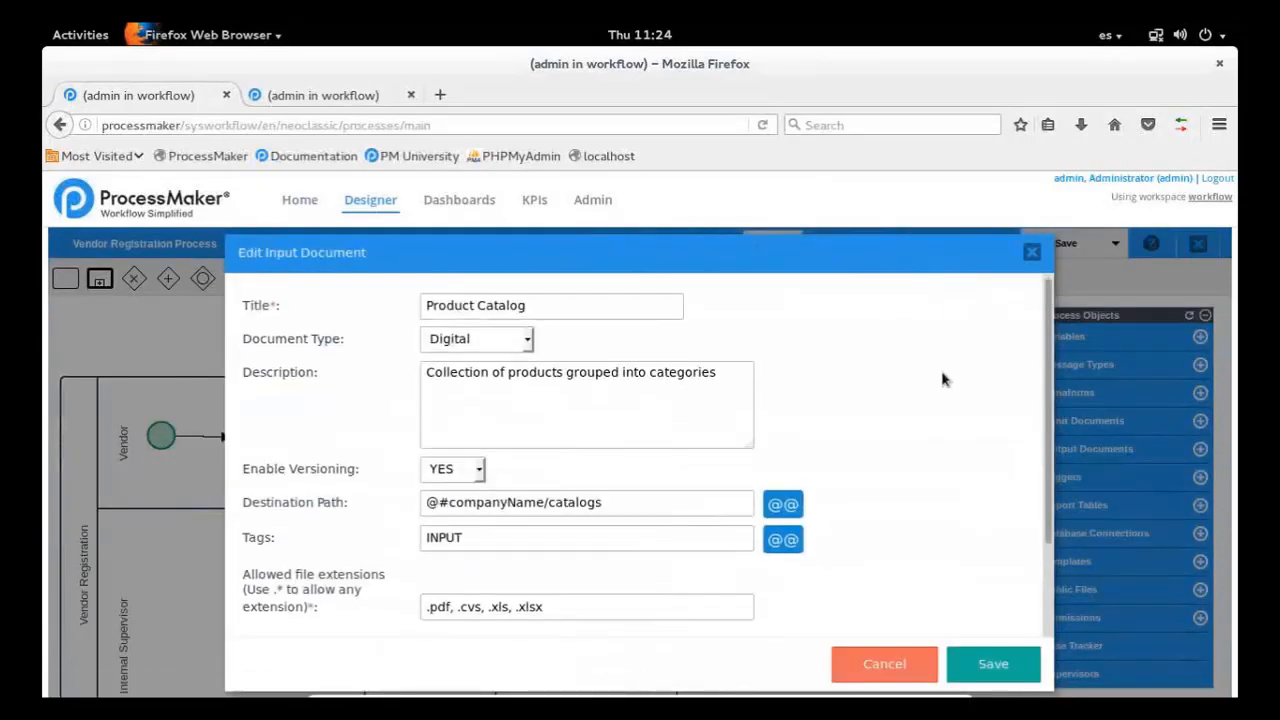
Examine the Product Catalog input document's Enable Versioning options, leave without saving, and close the input documents list
scroll(942, 379, down, 2)
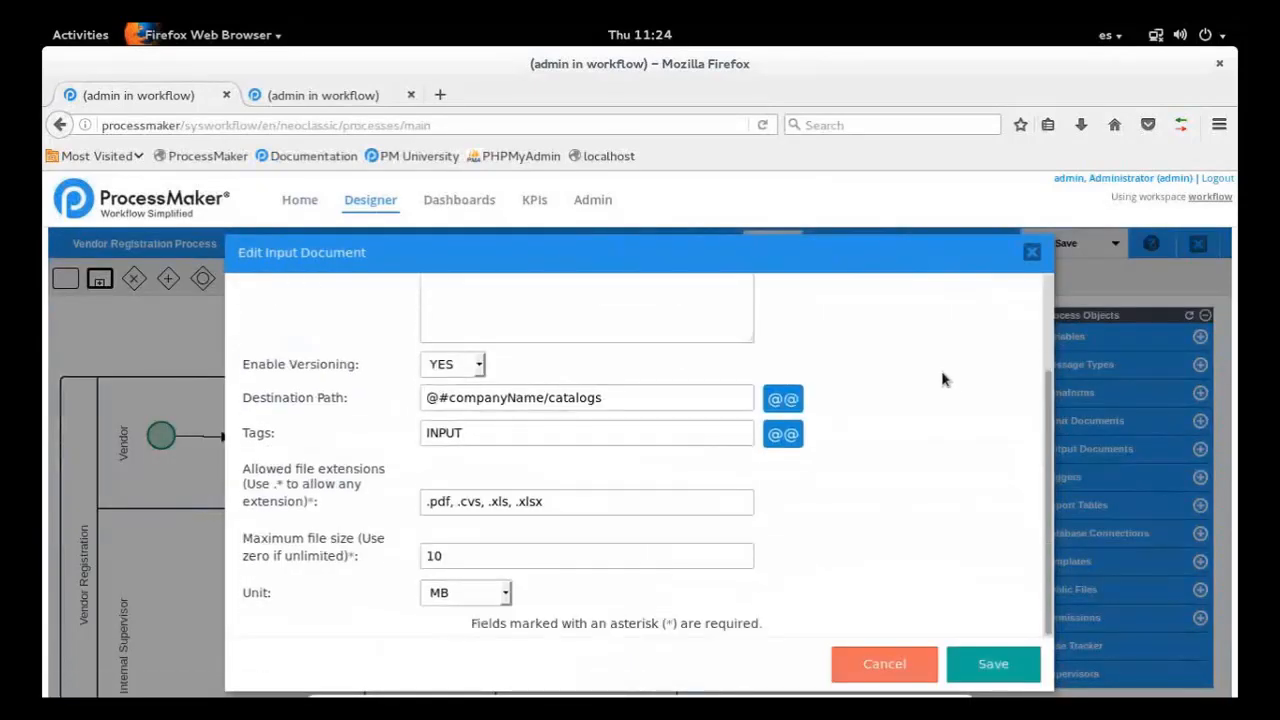
click(473, 365)
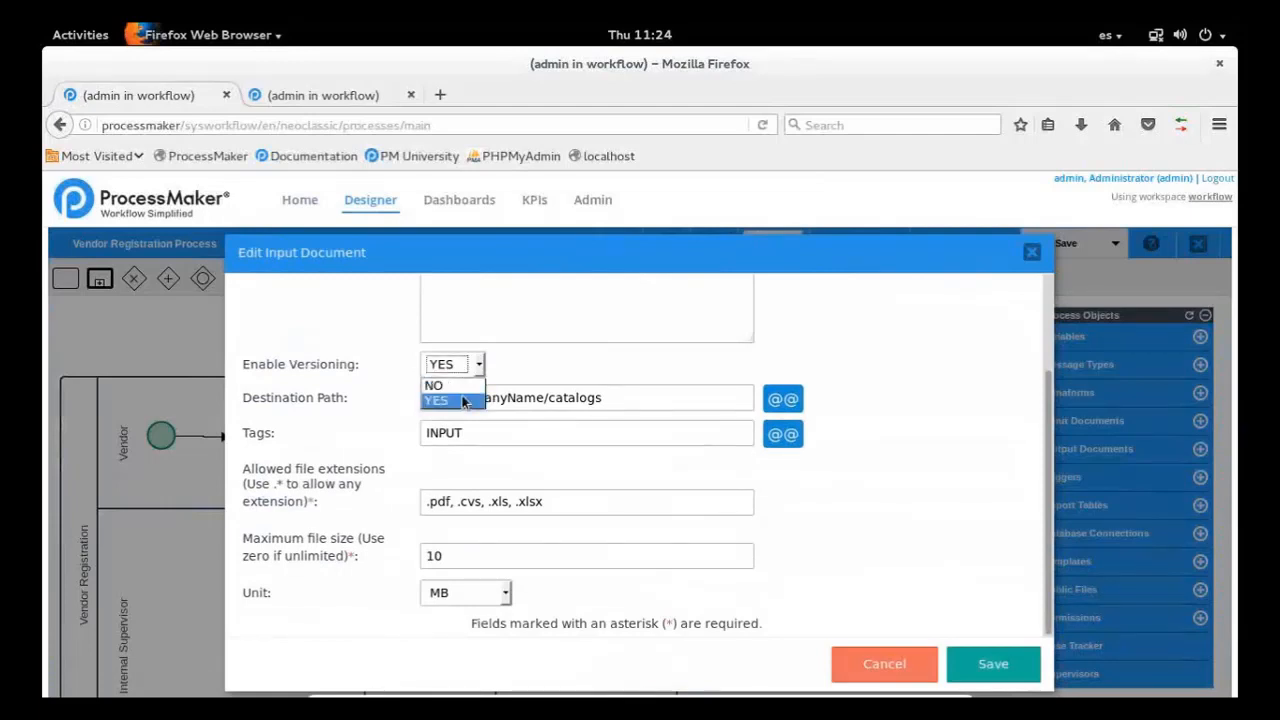
click(422, 368)
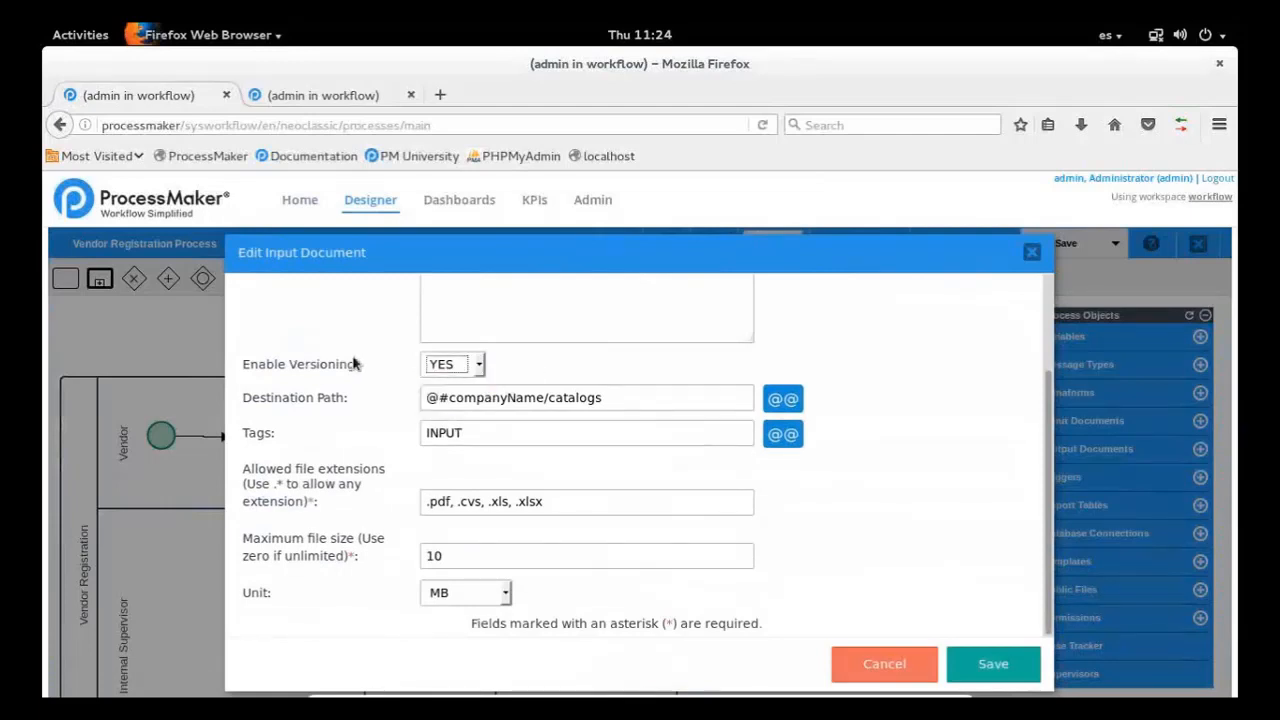
scroll(954, 641, up, 2)
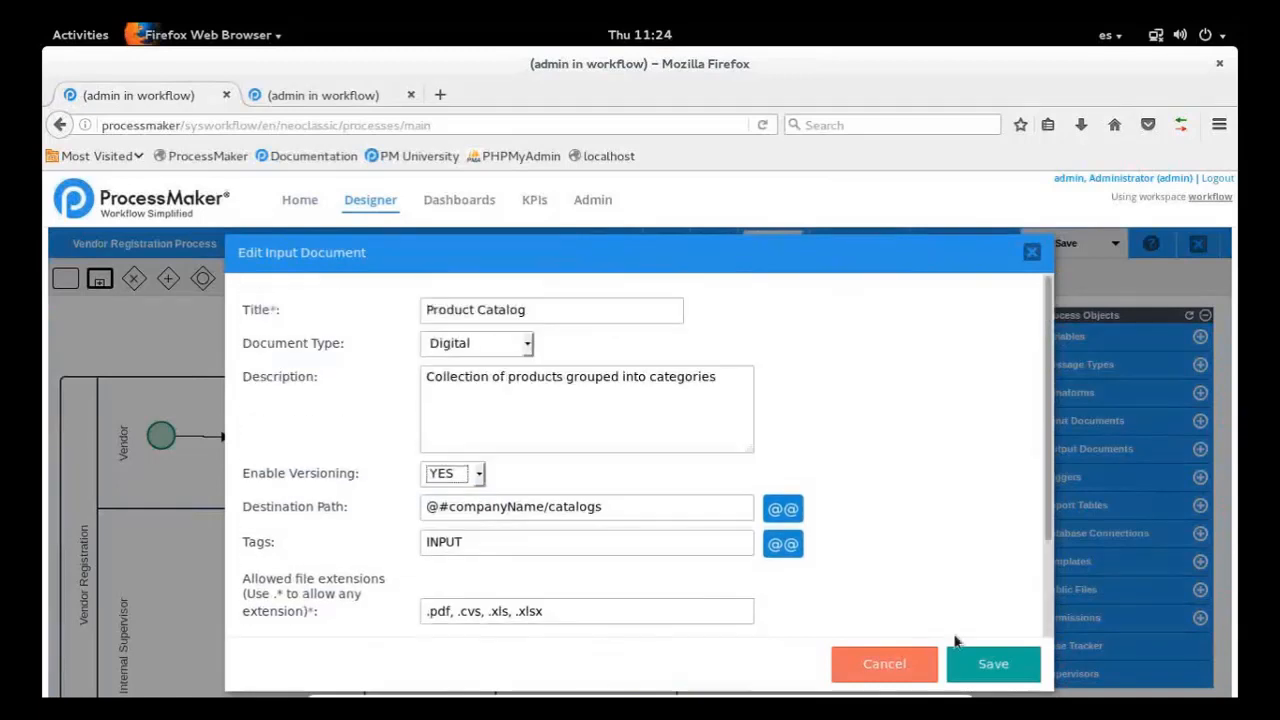
click(907, 662)
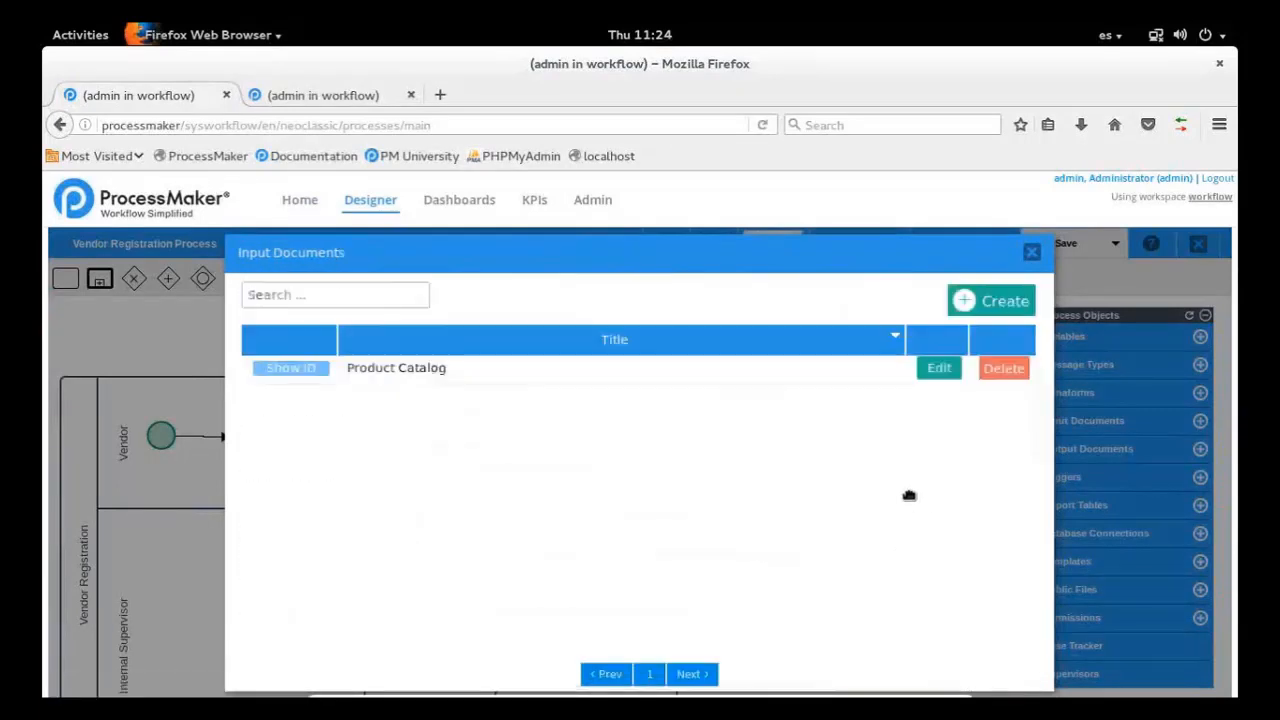
click(1032, 253)
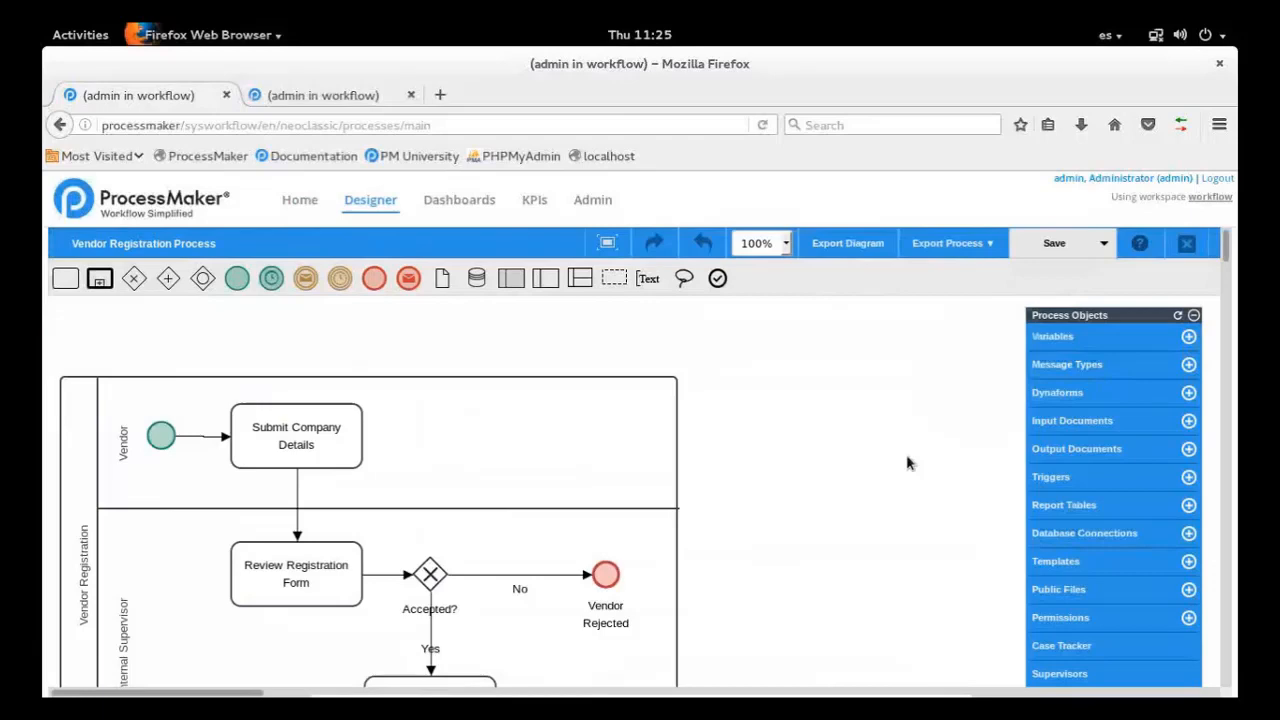
Open the Vendor Registration Form dynaform for editing and display the Company Name field's properties
click(1058, 393)
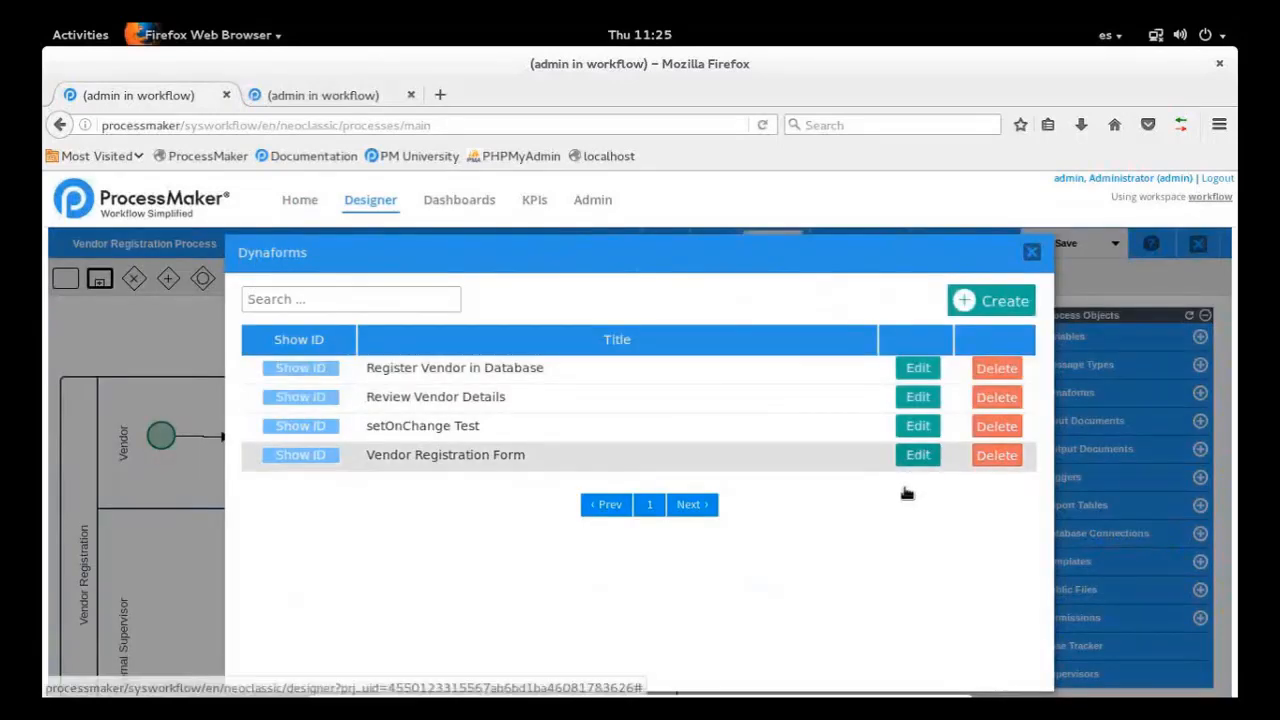
click(918, 455)
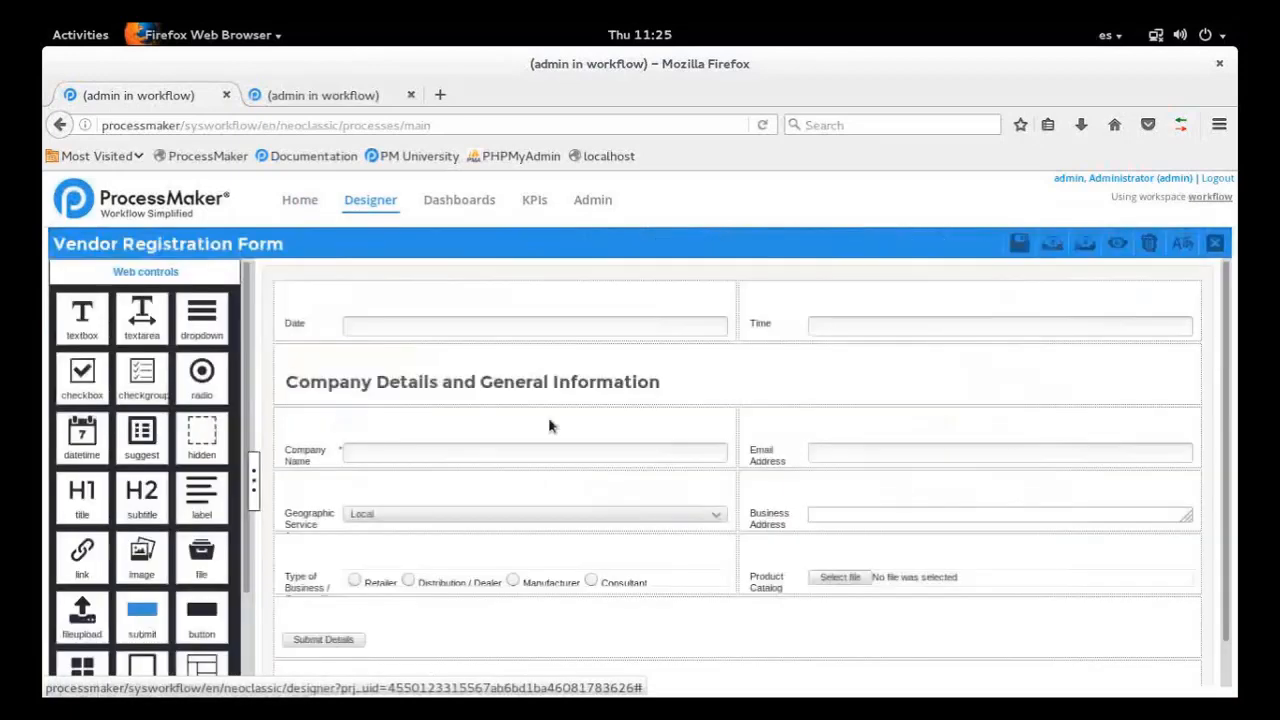
scroll(548, 426, down, 1)
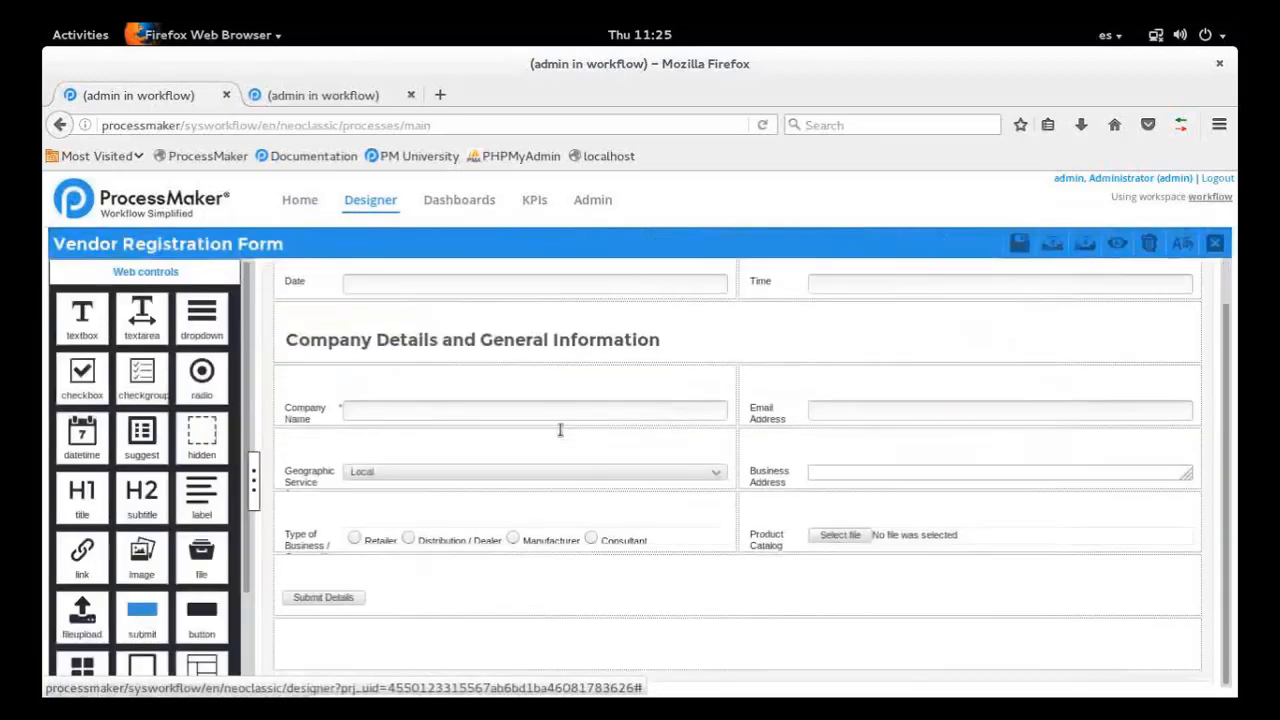
scroll(560, 390, up, 1)
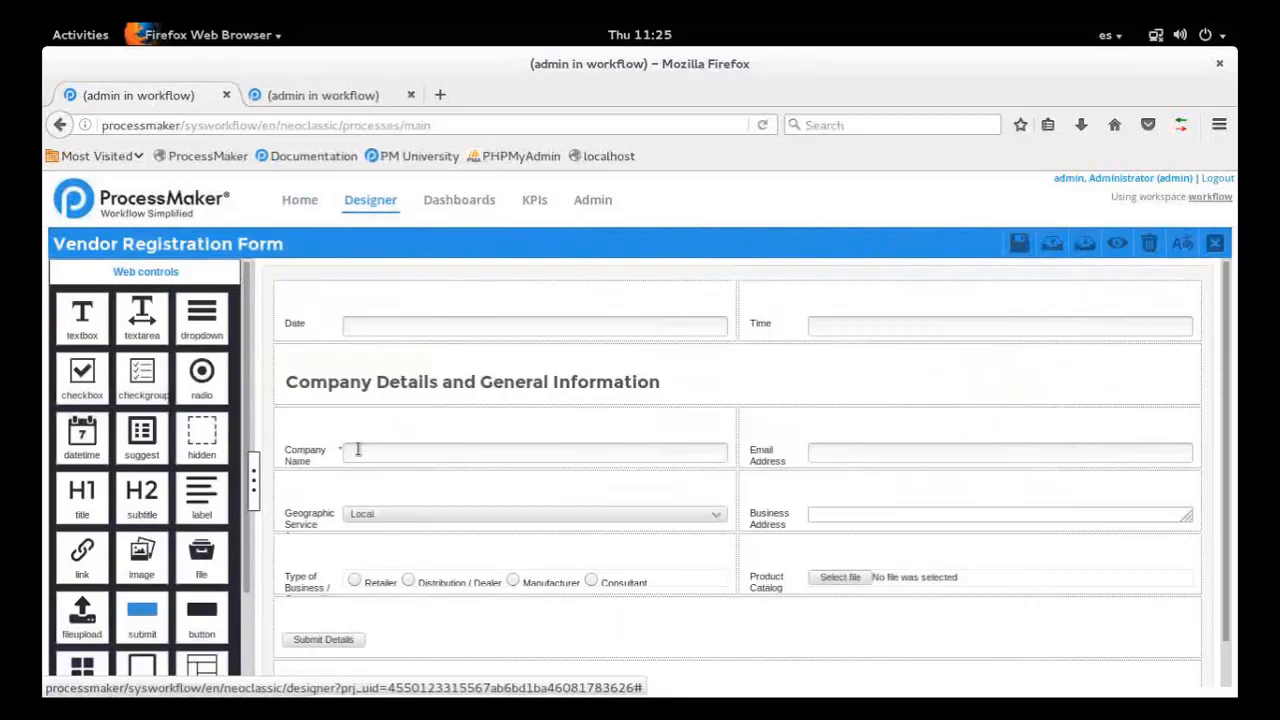
click(357, 449)
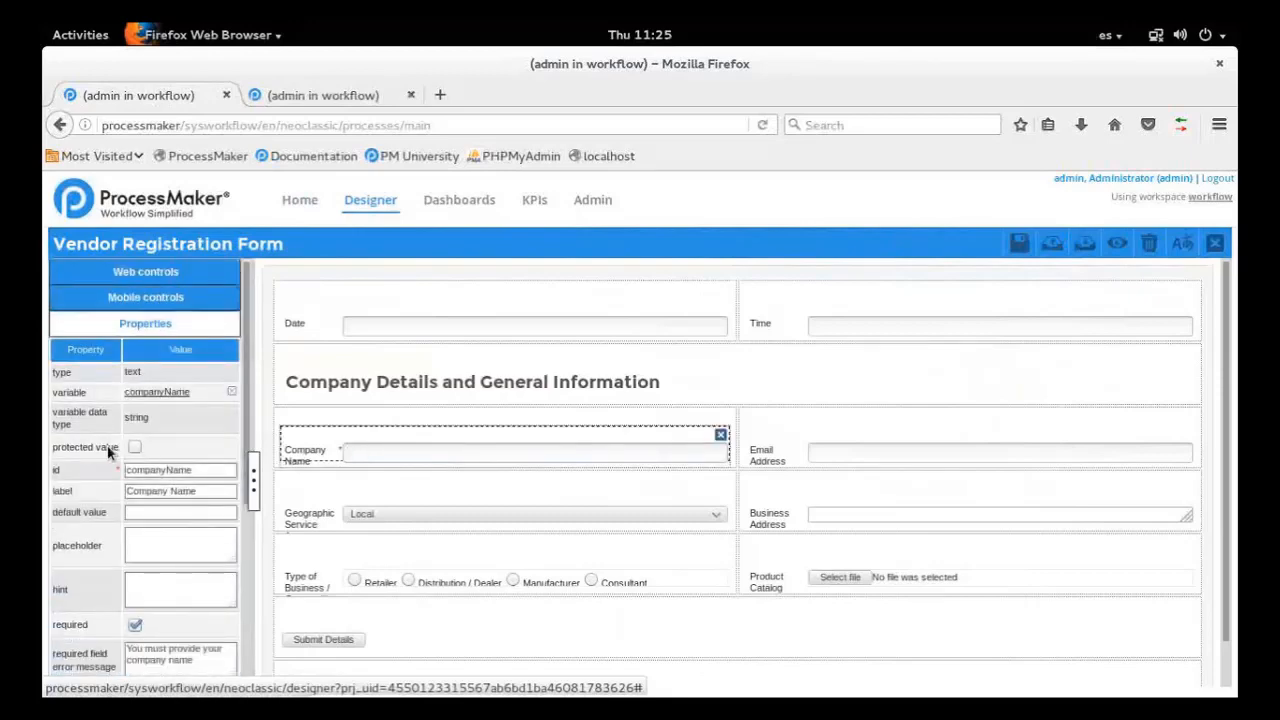
Clear the required field error message of the Company Name field and save the dynaform
scroll(128, 478, down, 2)
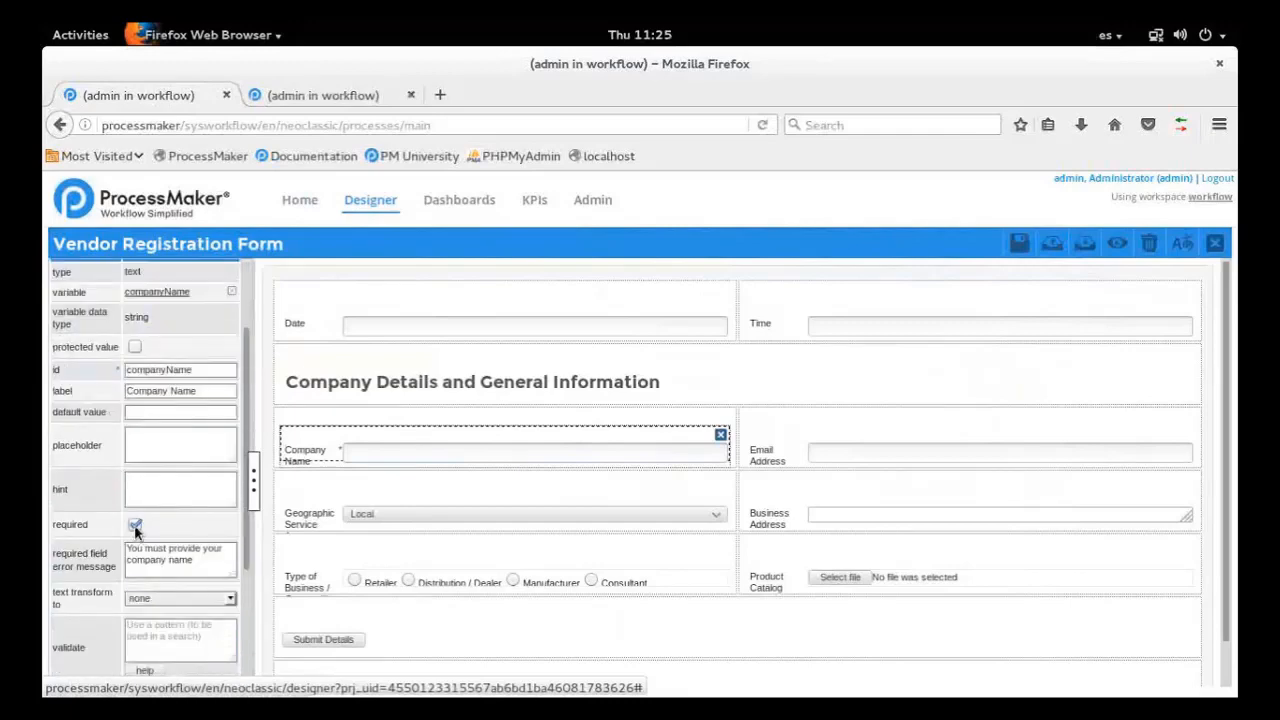
scroll(176, 526, down, 1)
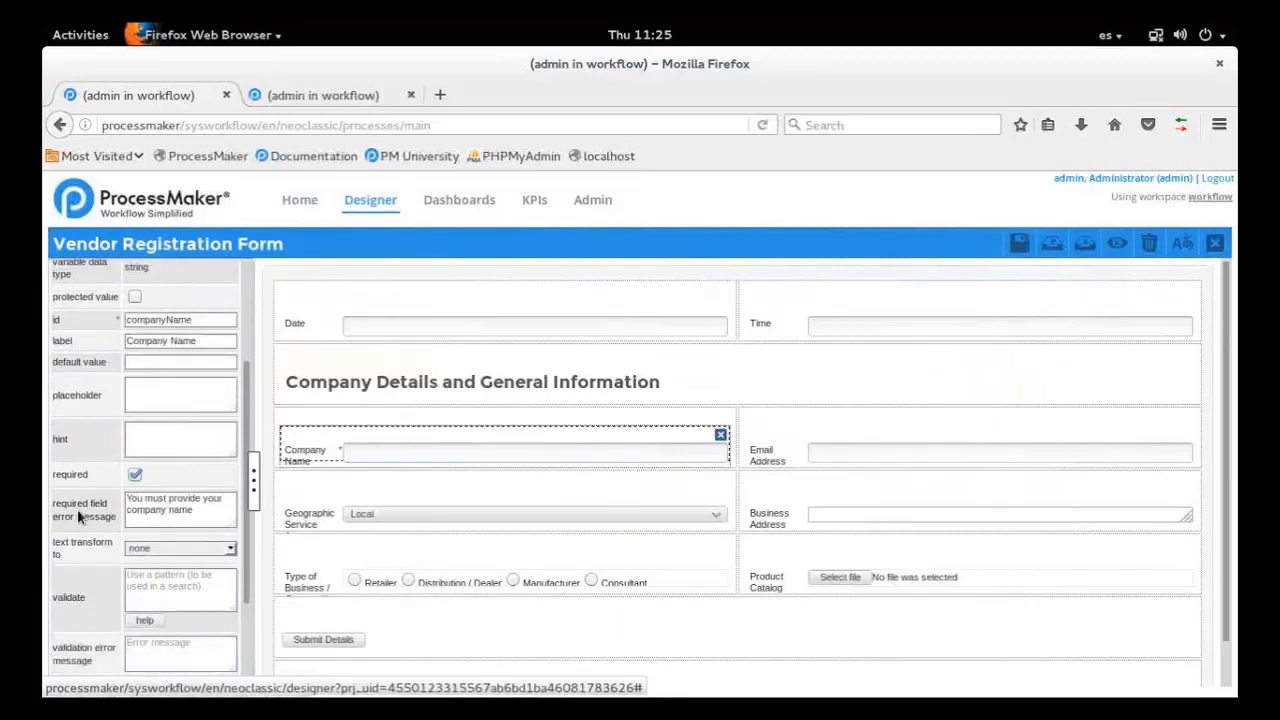
drag(200, 512, 127, 497)
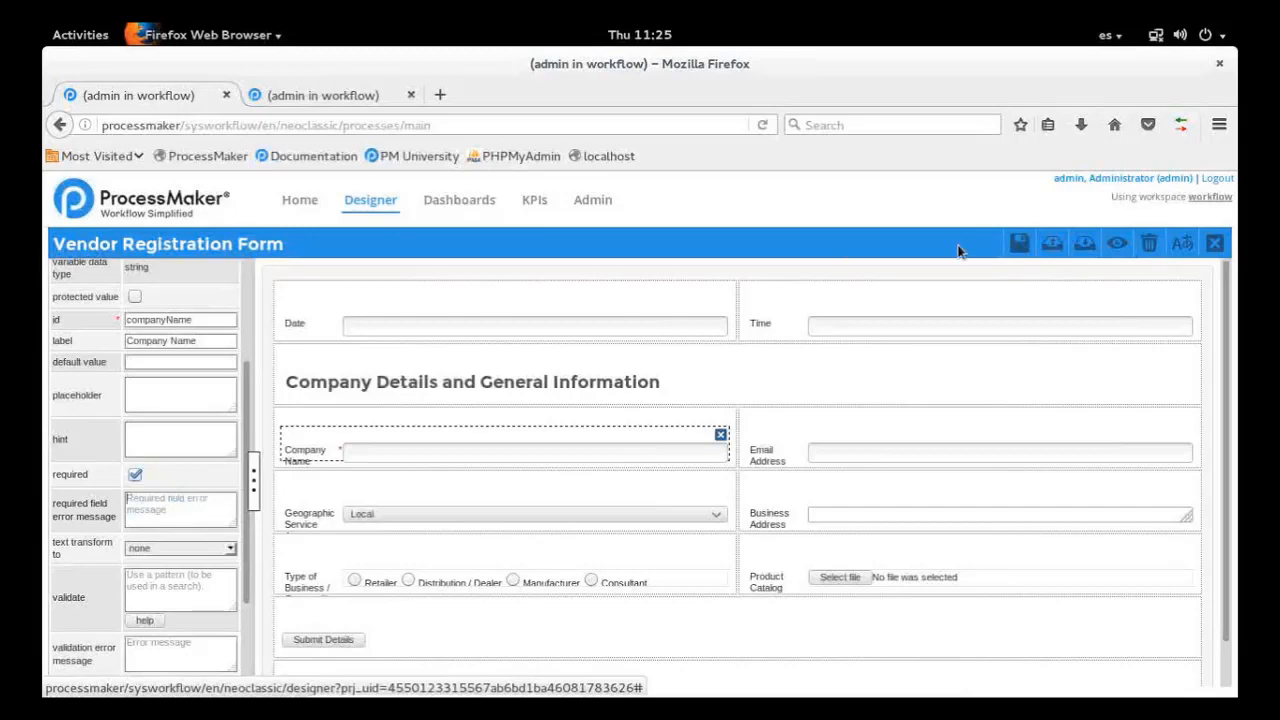
click(1019, 243)
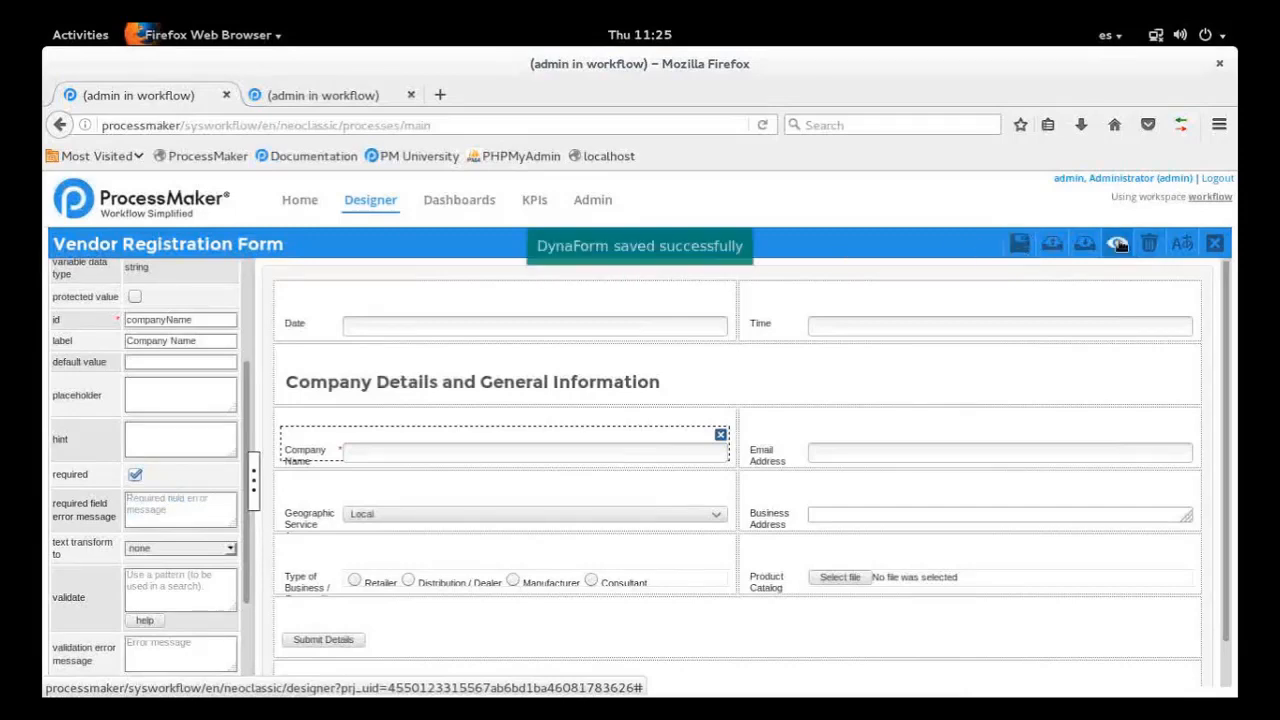
Preview the form, submit it with Company Name empty to check the default required-field error, and close the preview
click(1118, 244)
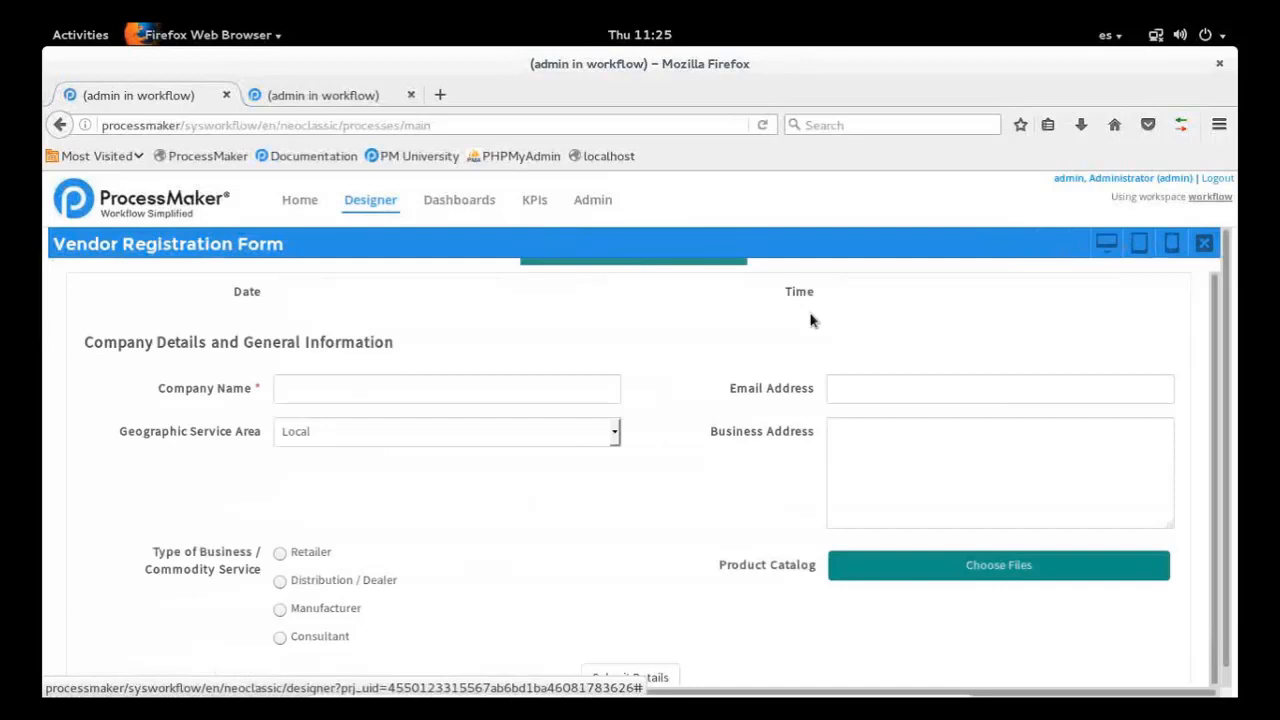
scroll(672, 507, down, 1)
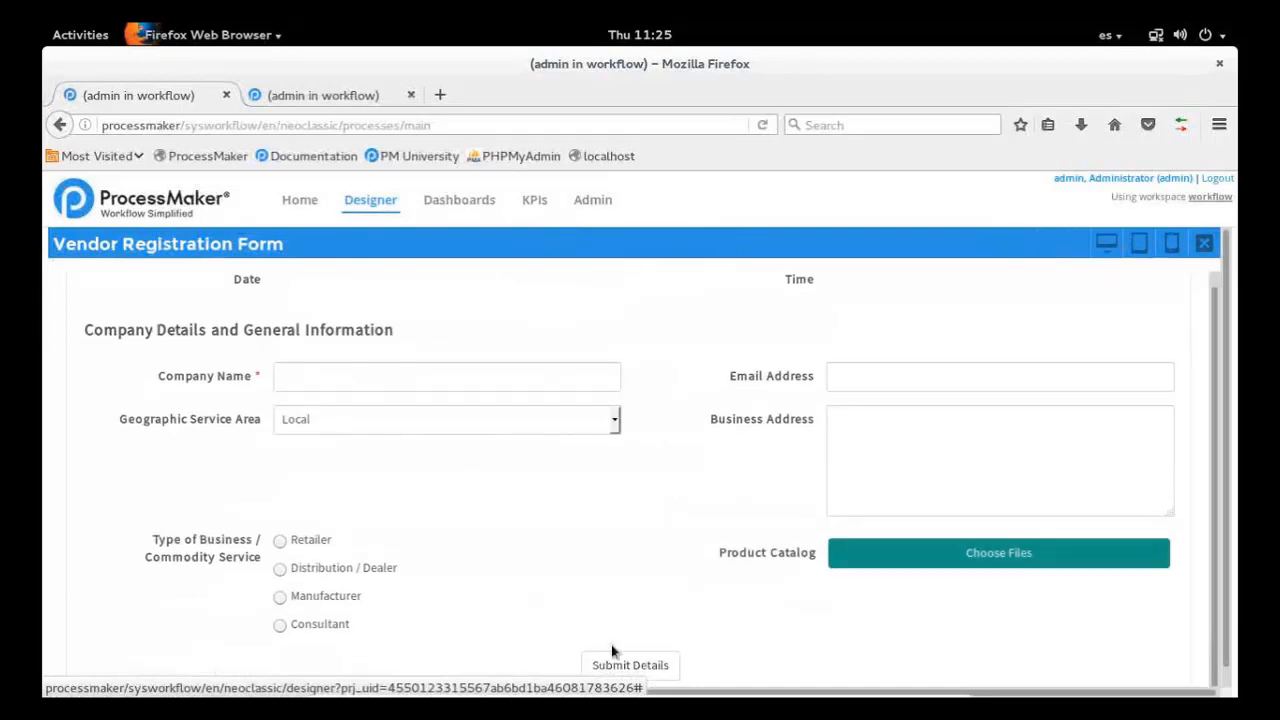
click(630, 665)
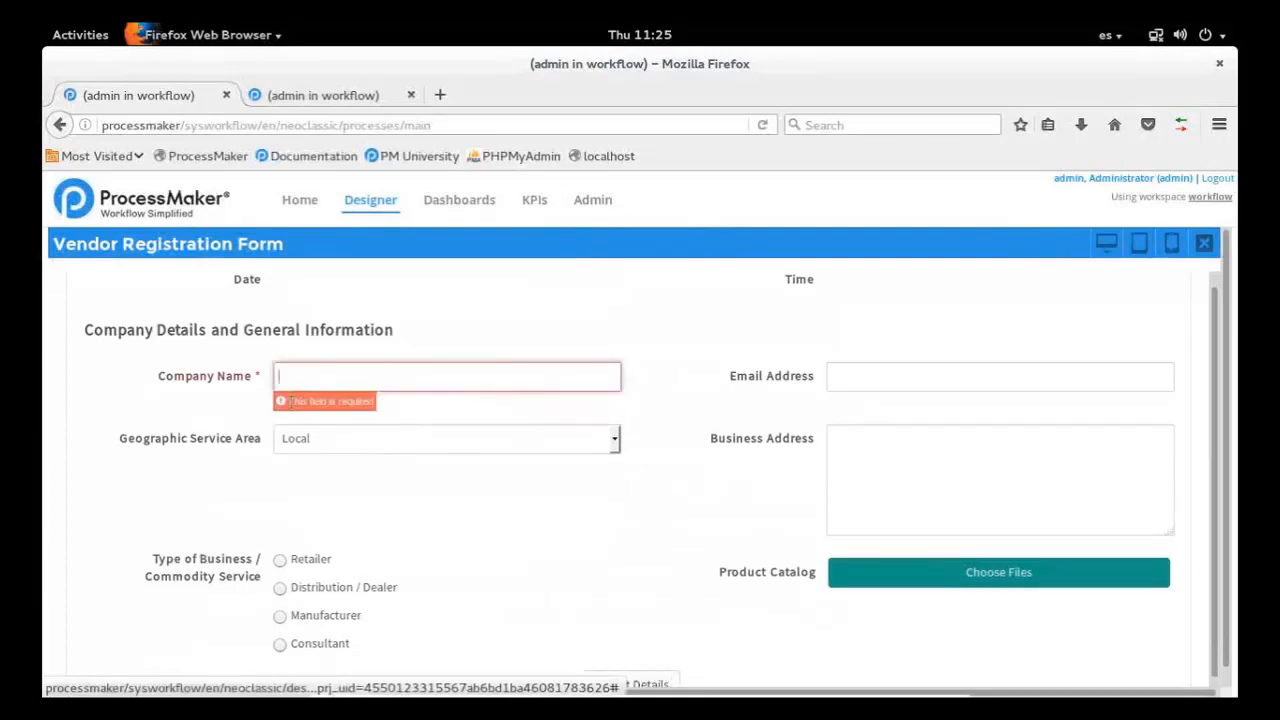
drag(290, 402, 370, 403)
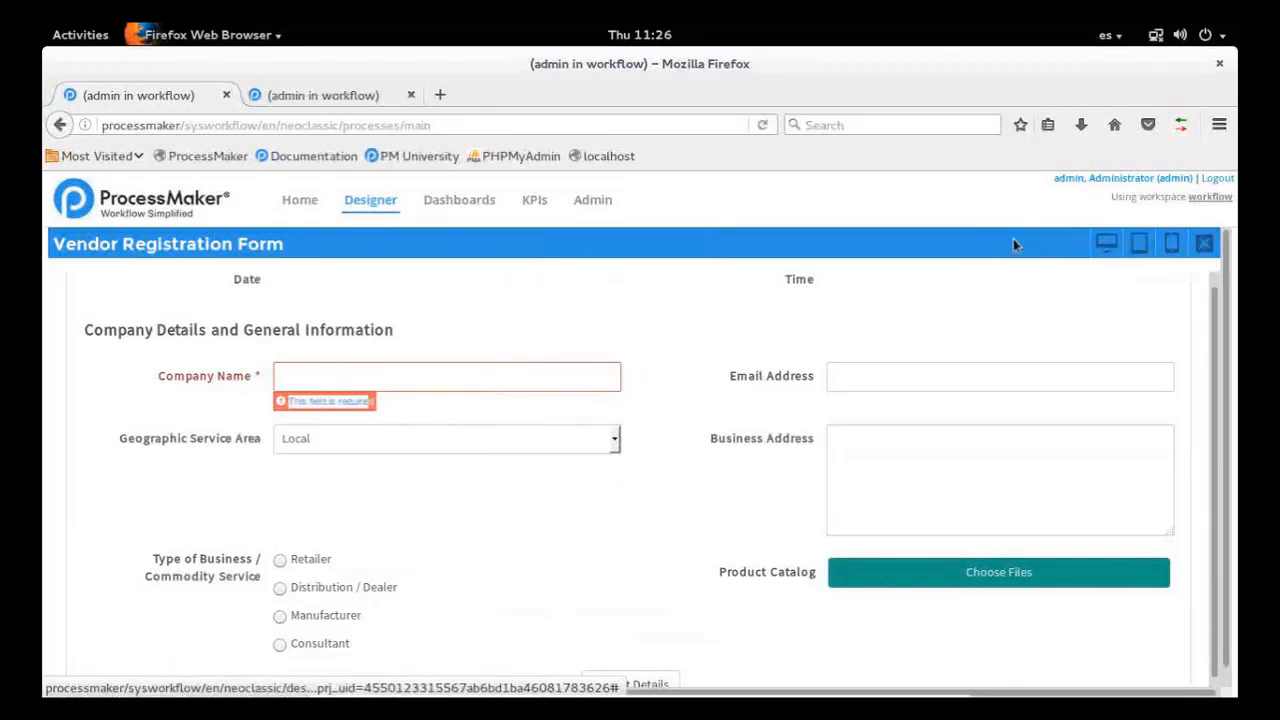
double_click(372, 406)
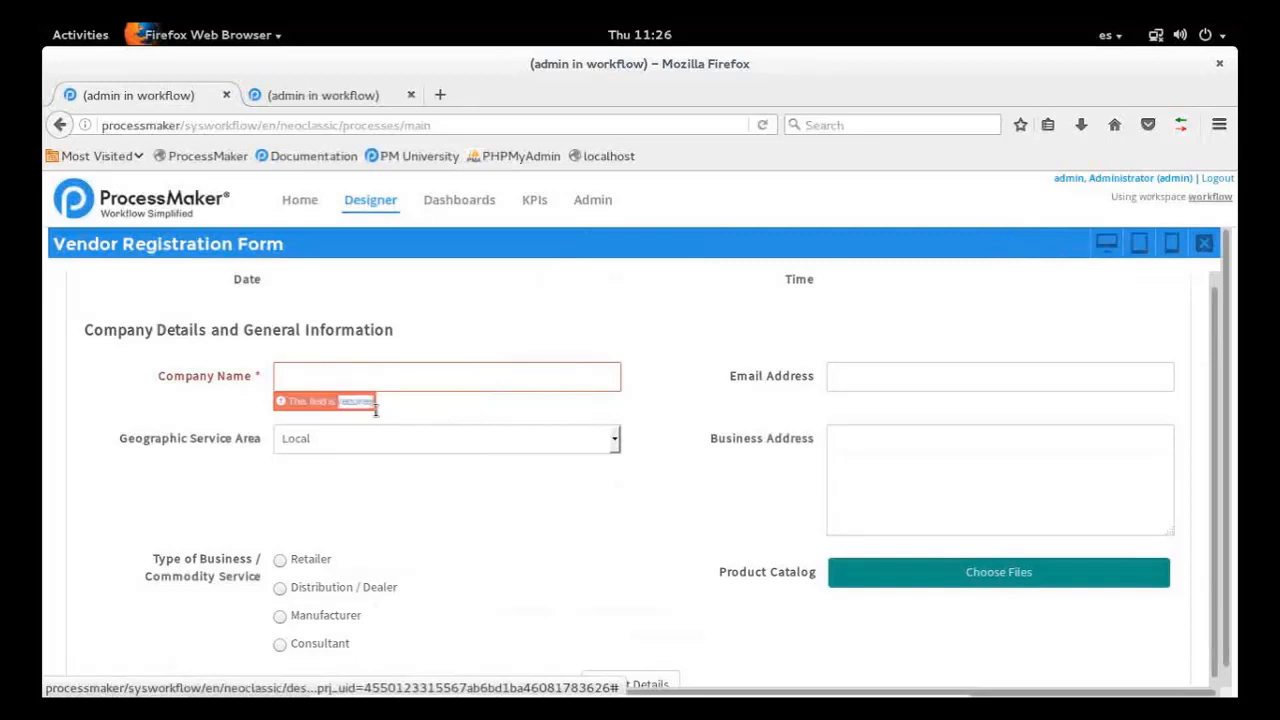
click(291, 402)
drag(291, 402, 428, 400)
click(428, 400)
click(1207, 247)
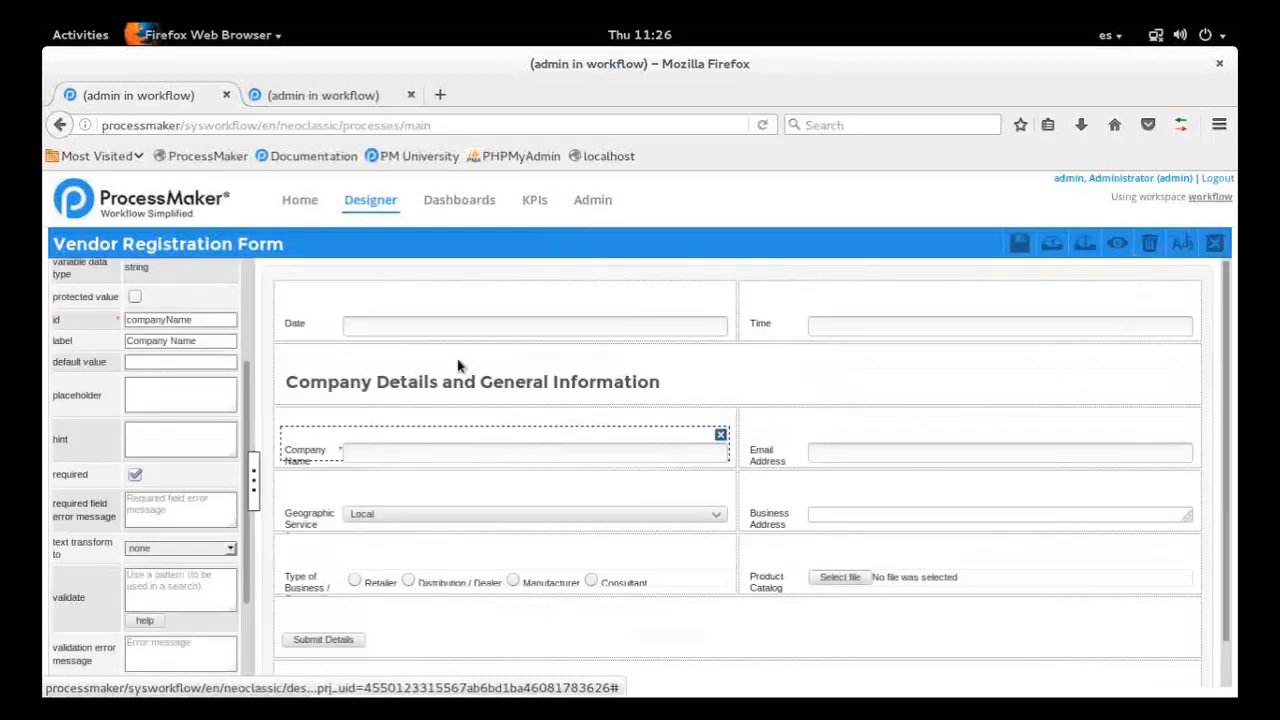
Set the Company Name field's required field error message to "You must provide your company name" and save the dynaform
scroll(206, 443, down, 1)
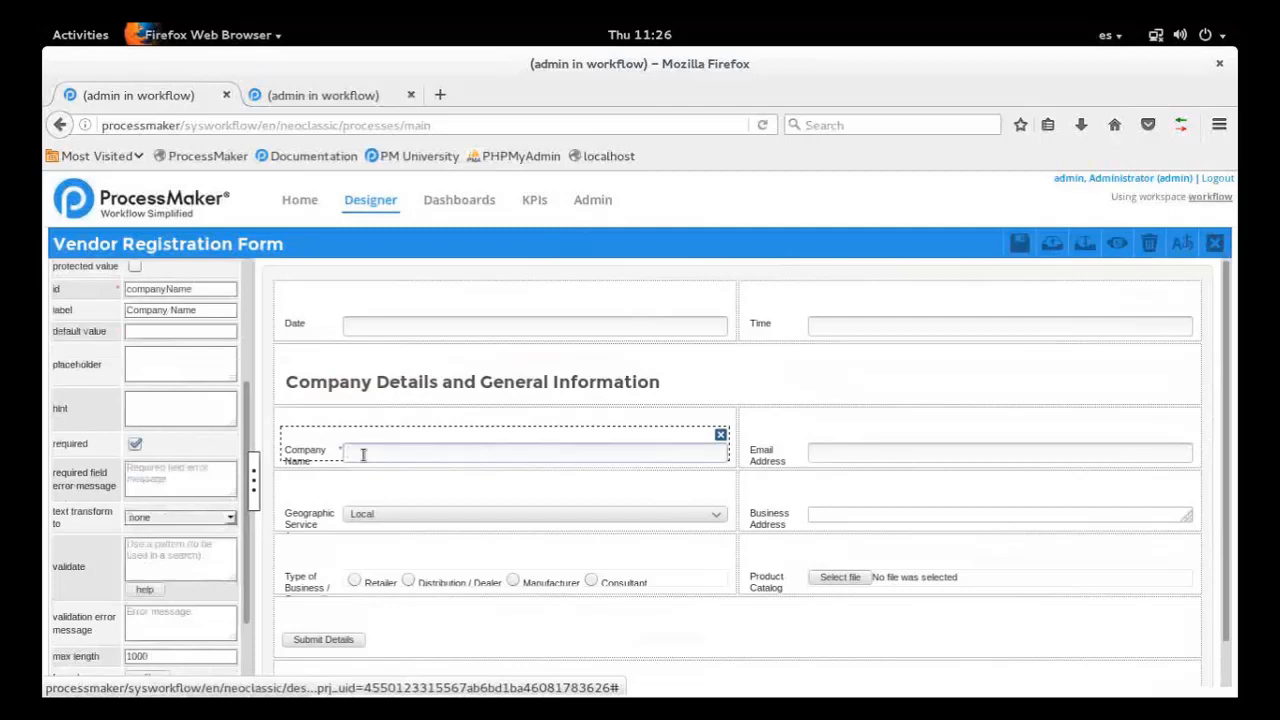
scroll(157, 352, up, 3)
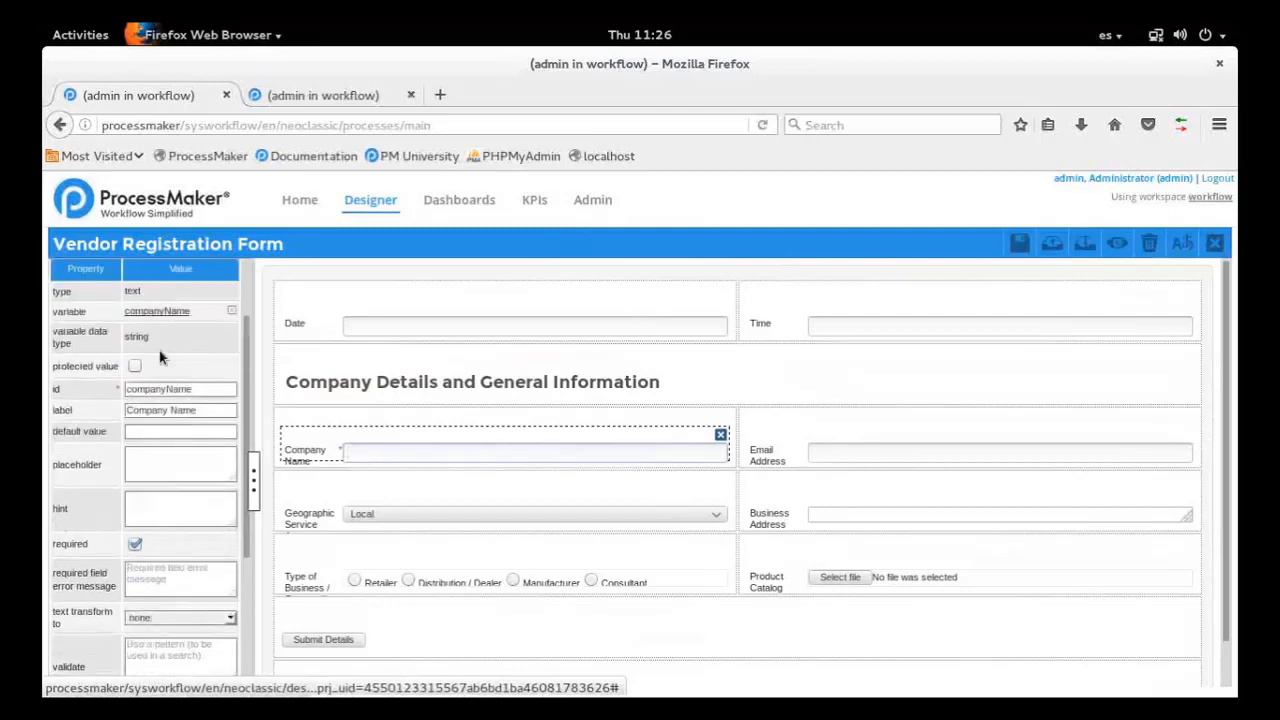
scroll(159, 357, down, 2)
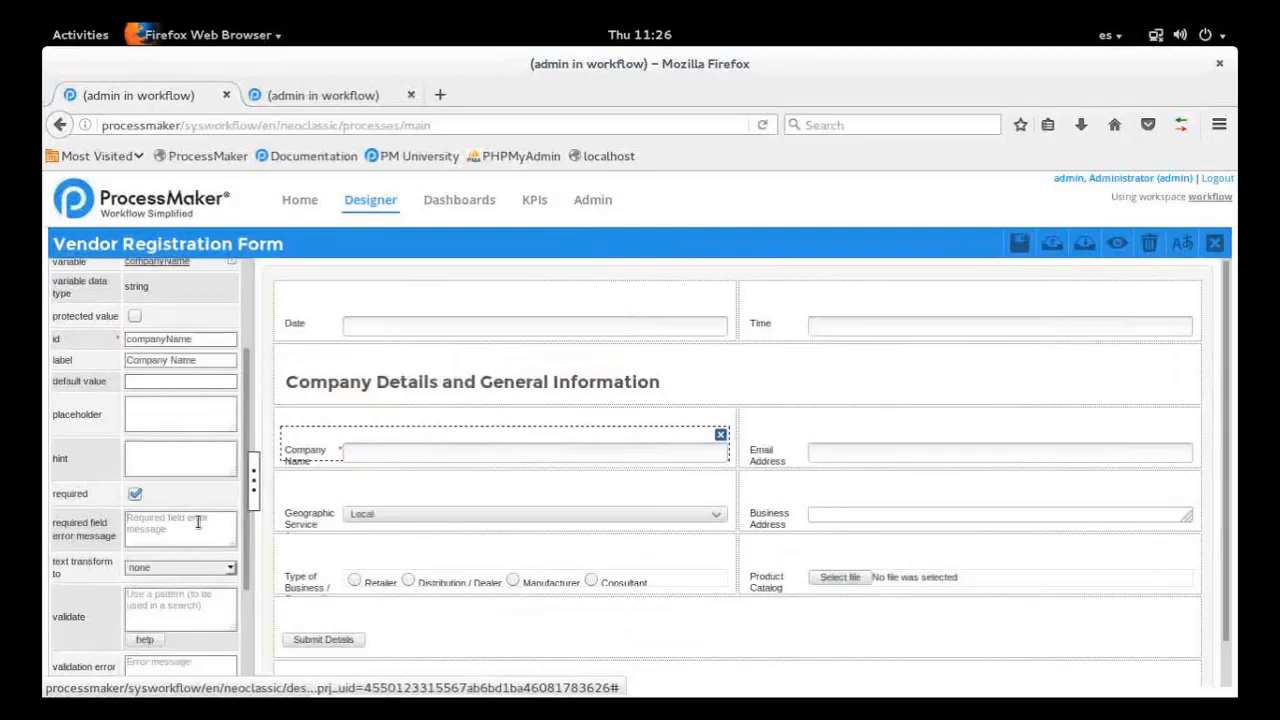
text(You must provide your company name)
drag(178, 530, 130, 523)
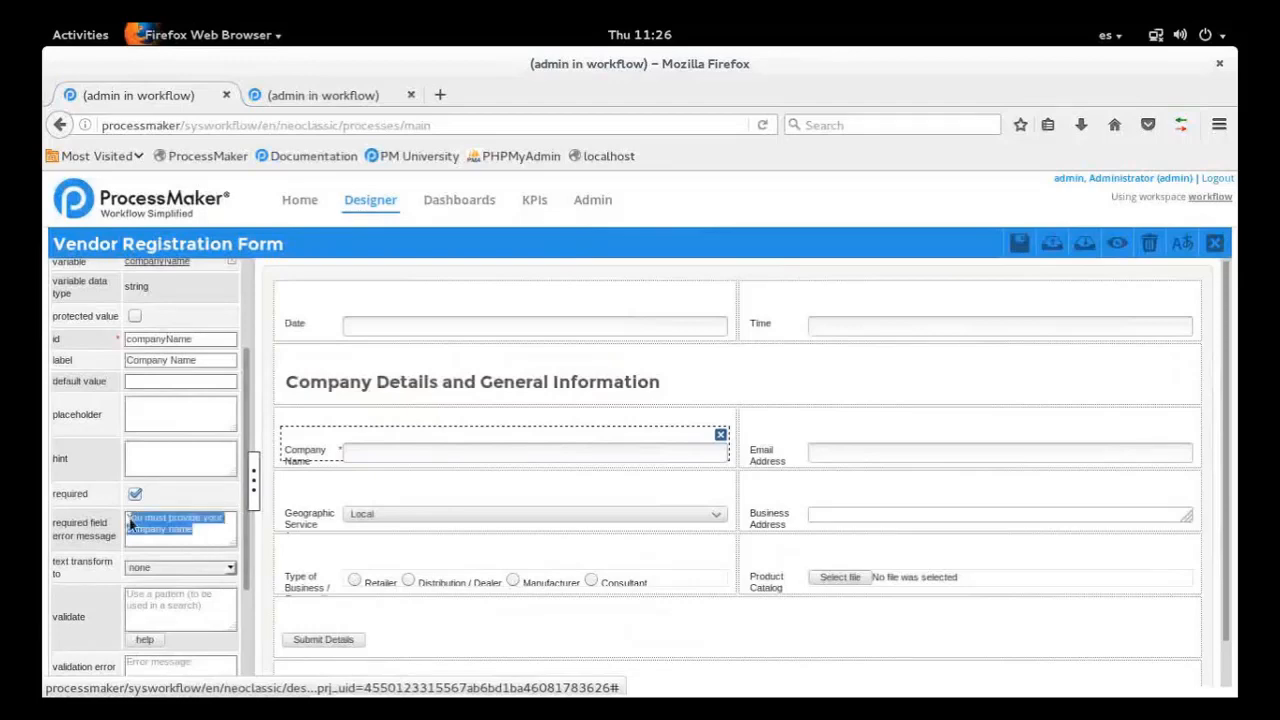
click(1019, 243)
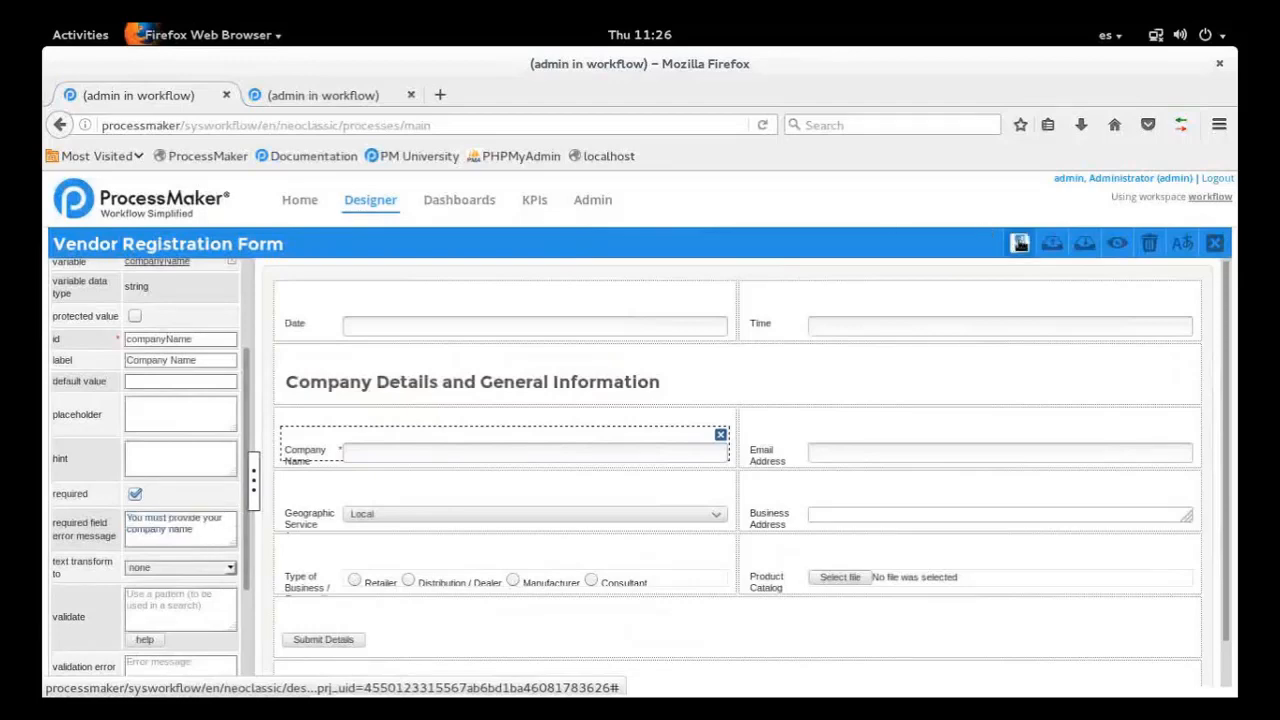
Preview the form again, submit it without a company name to check the custom error message, and return to the editor
click(1119, 249)
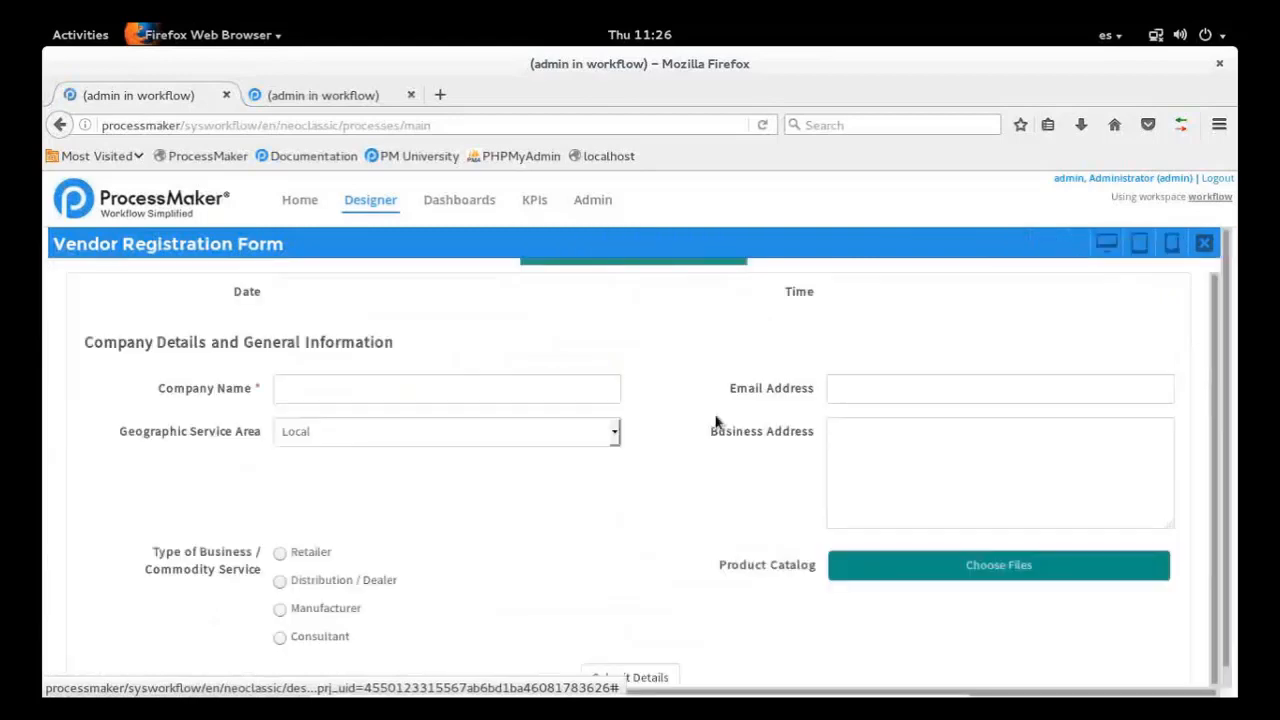
scroll(715, 421, down, 1)
click(655, 662)
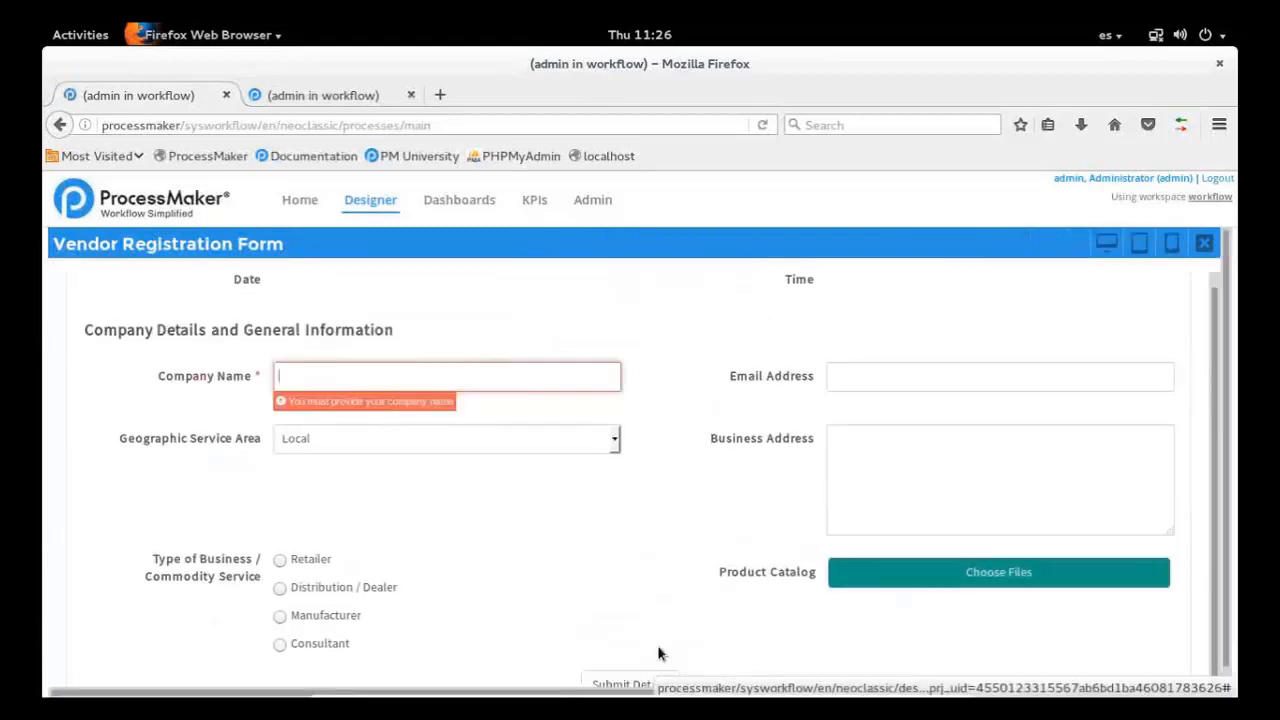
drag(288, 402, 438, 408)
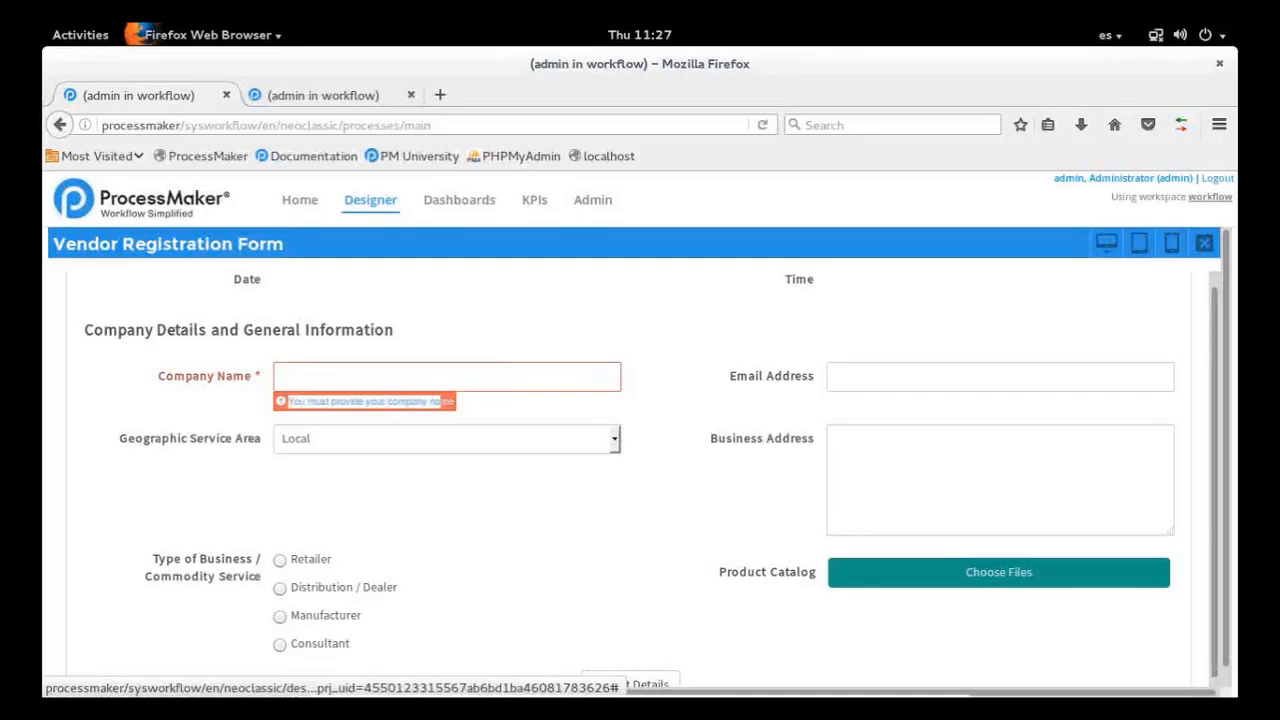
click(1205, 244)
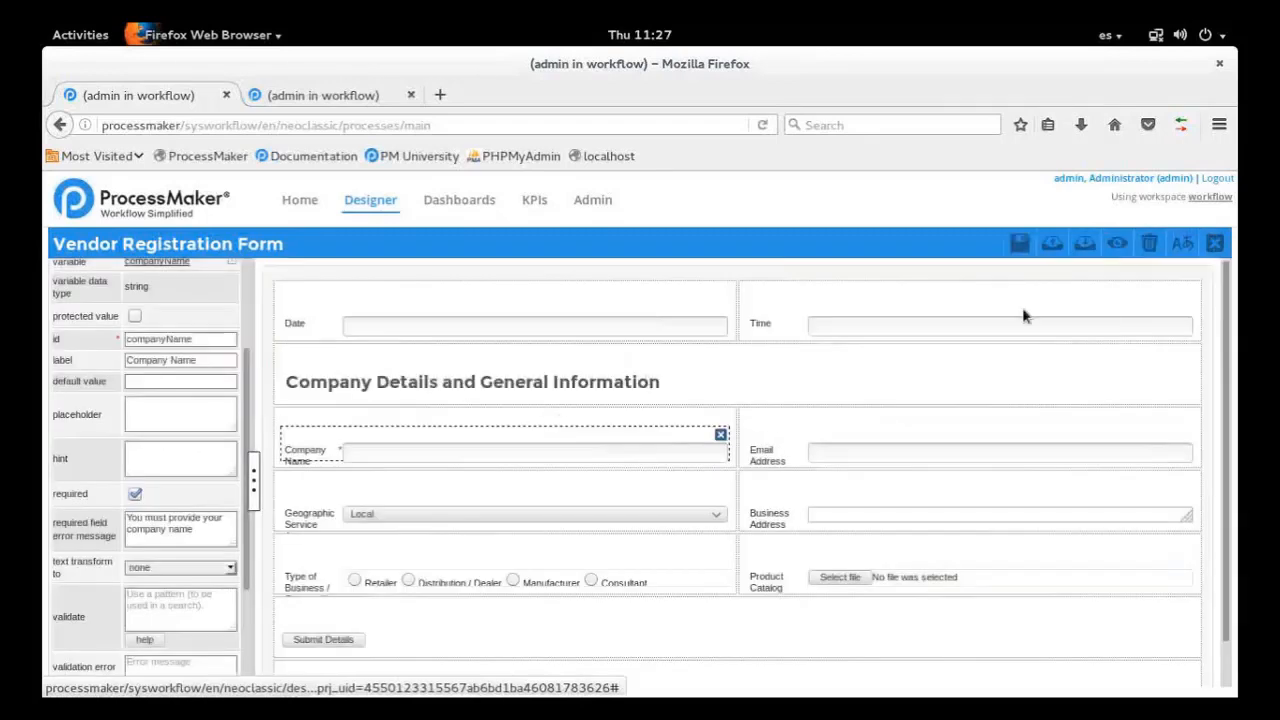
Leave the Vendor Registration Form for the Designer's process list, logging back in with the administrator's username and password
click(1215, 243)
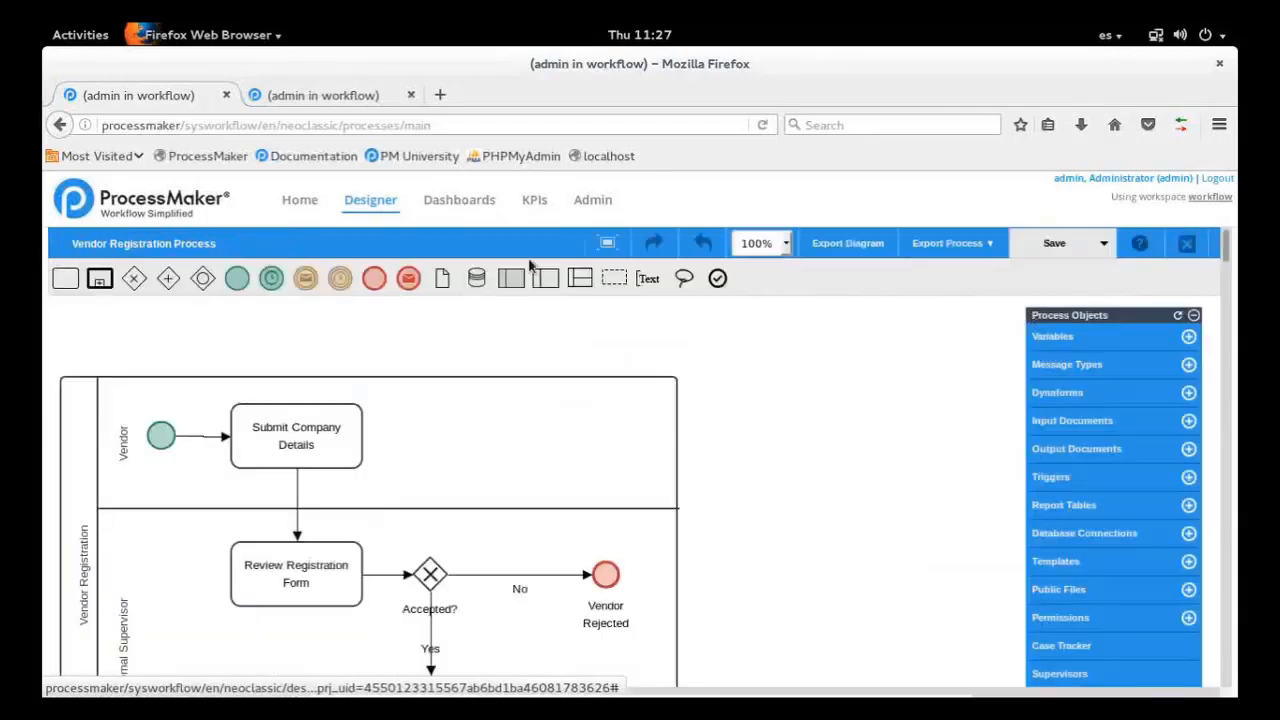
click(379, 202)
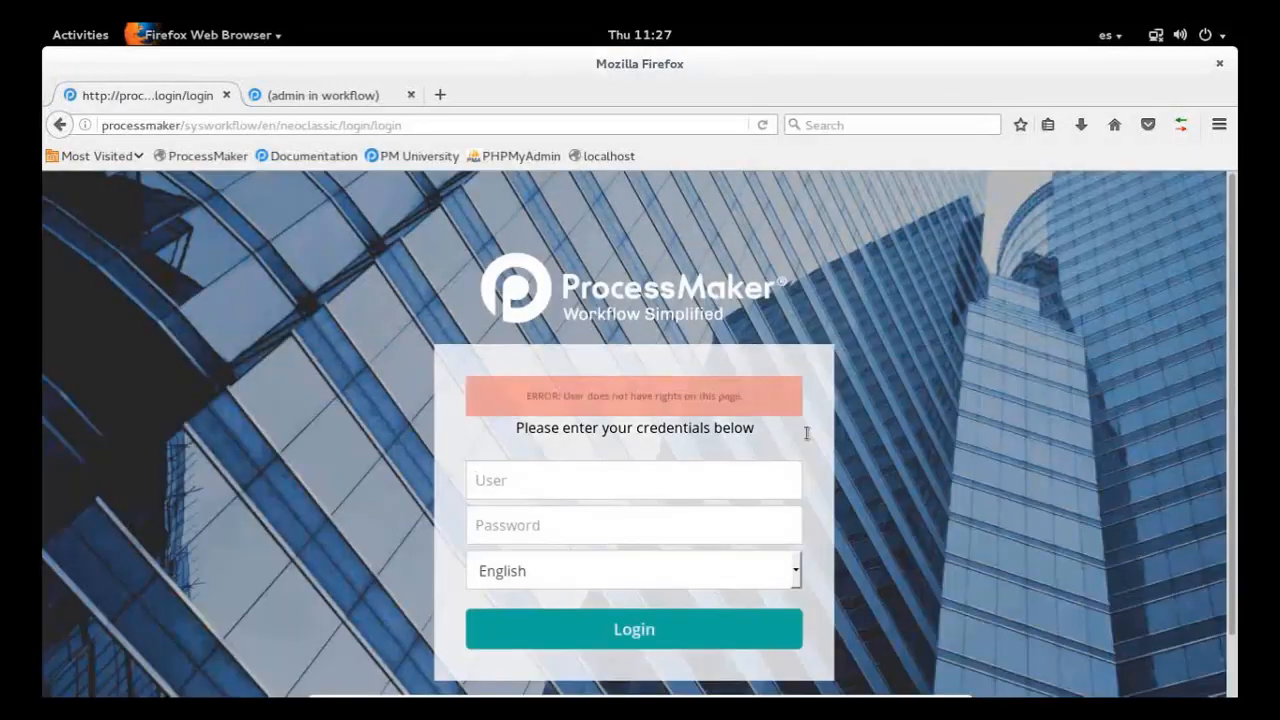
text(admin)
key(Tab)
text(admin)
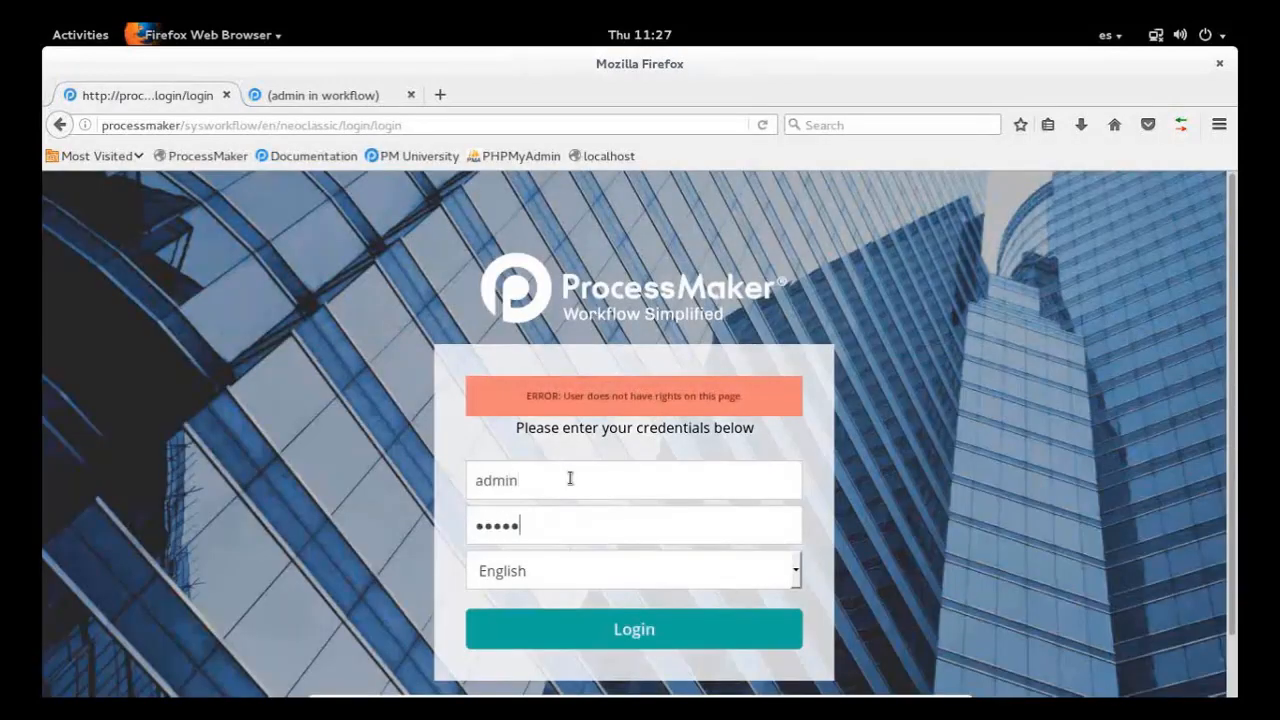
key(Return)
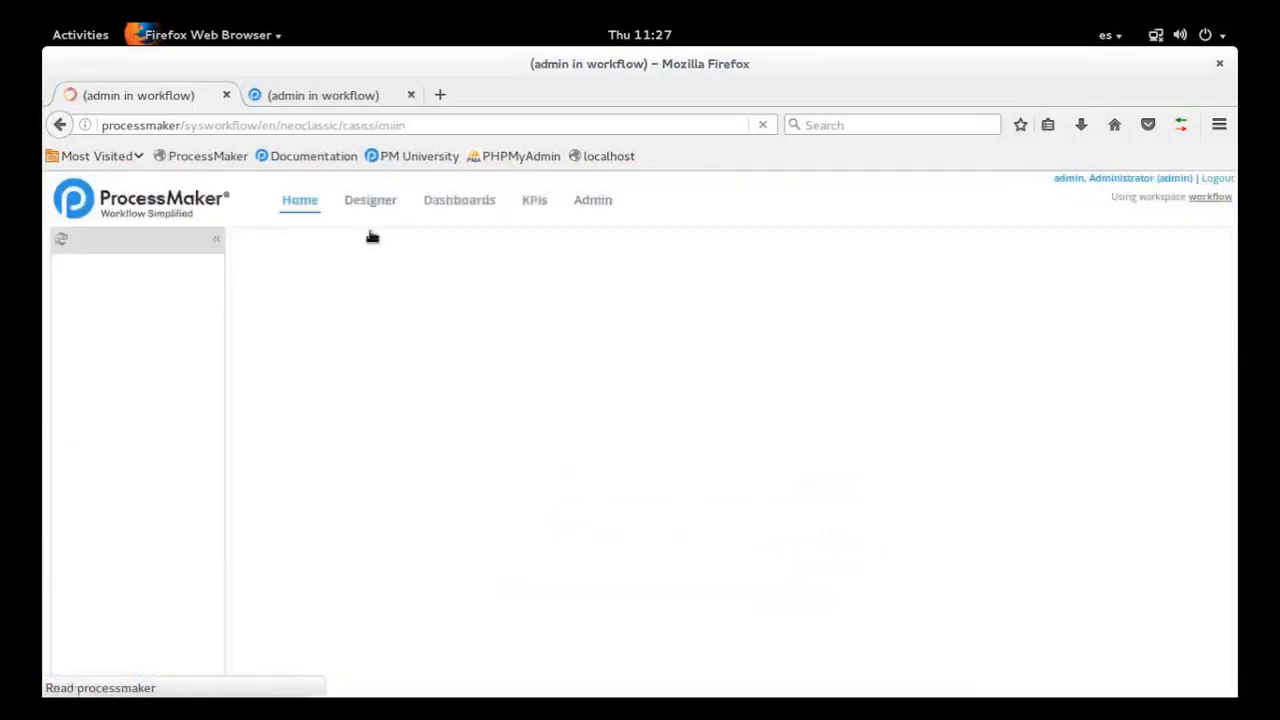
click(371, 233)
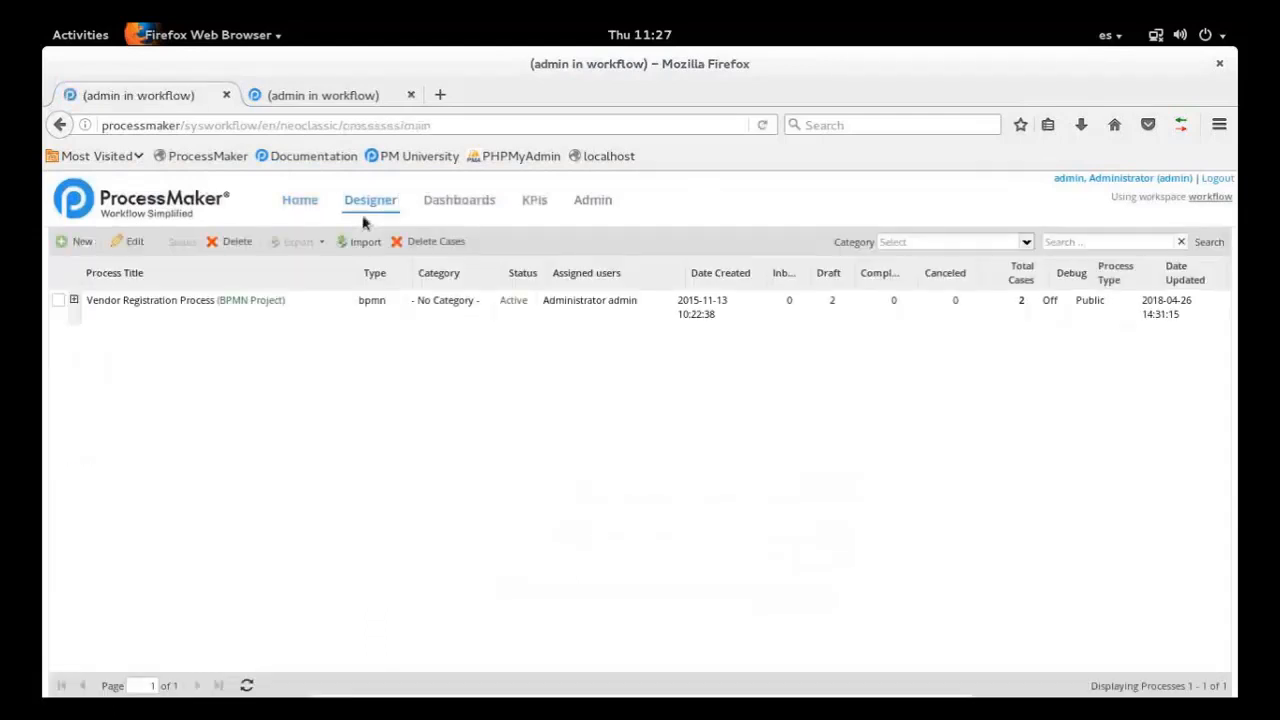
Create a new BPMN project titled "gateways test" without a category and quit its introductory tour
click(80, 244)
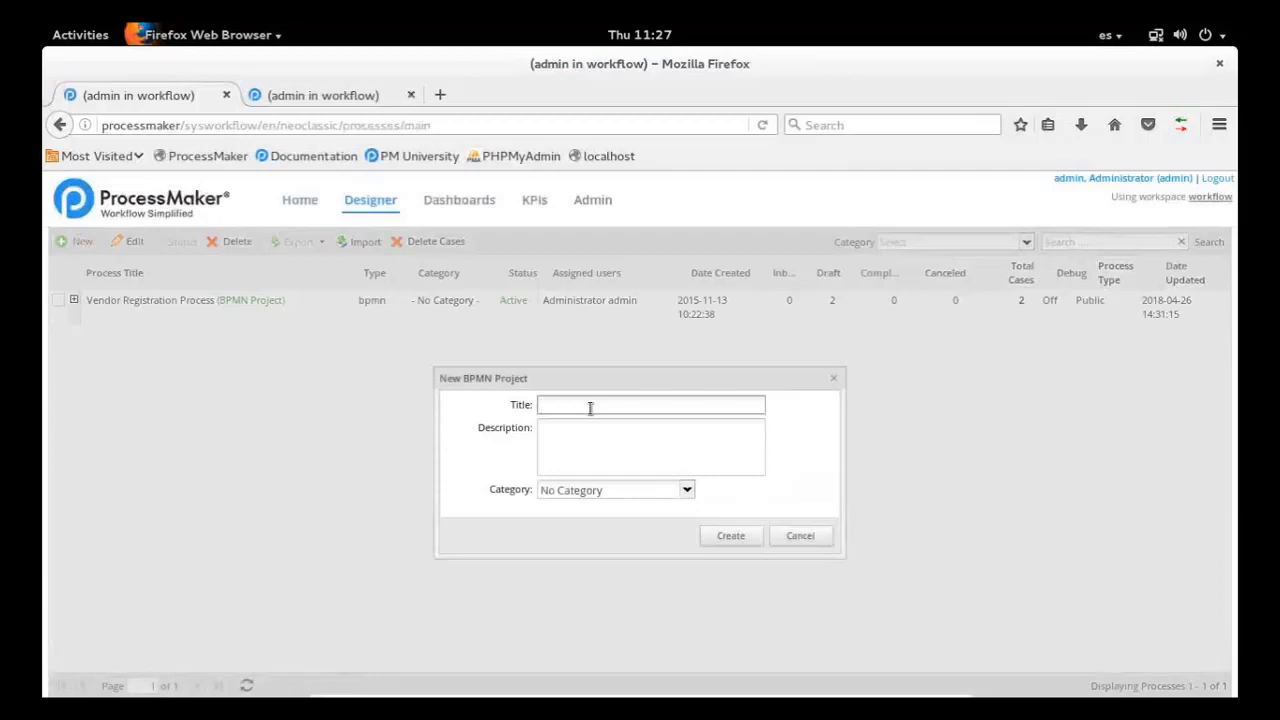
text(gateway test)
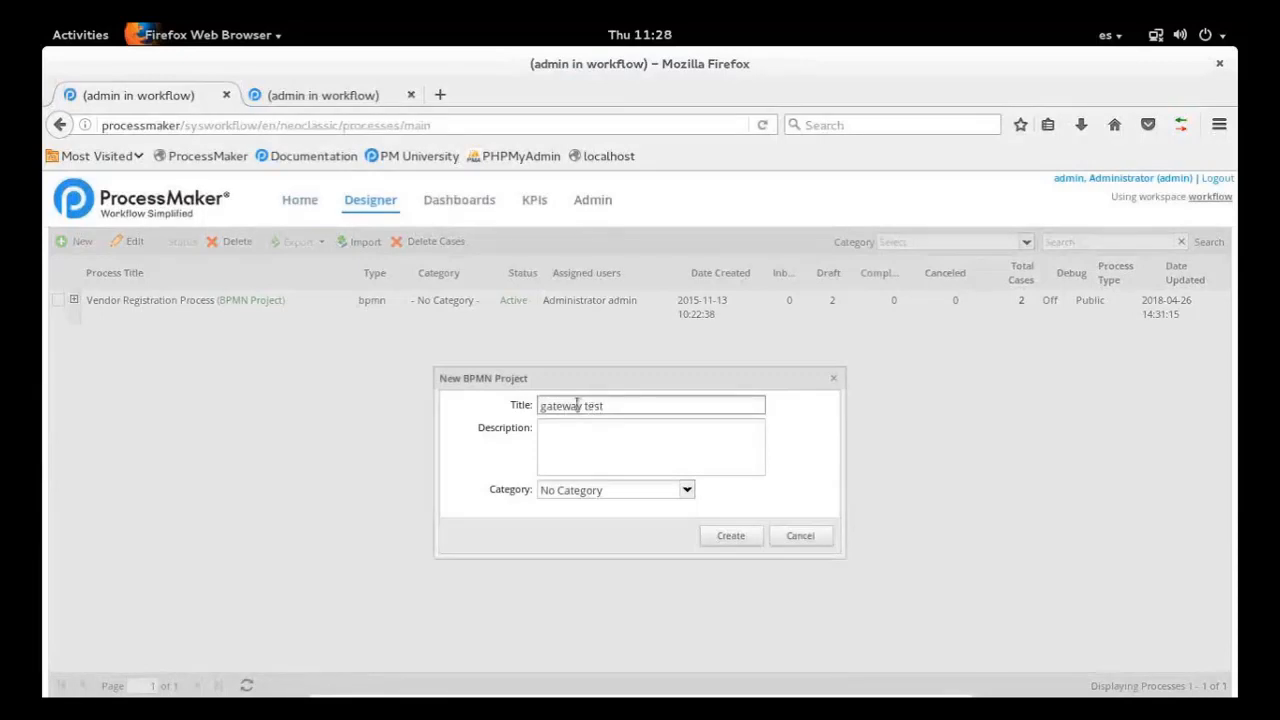
click(583, 406)
text(s)
click(730, 536)
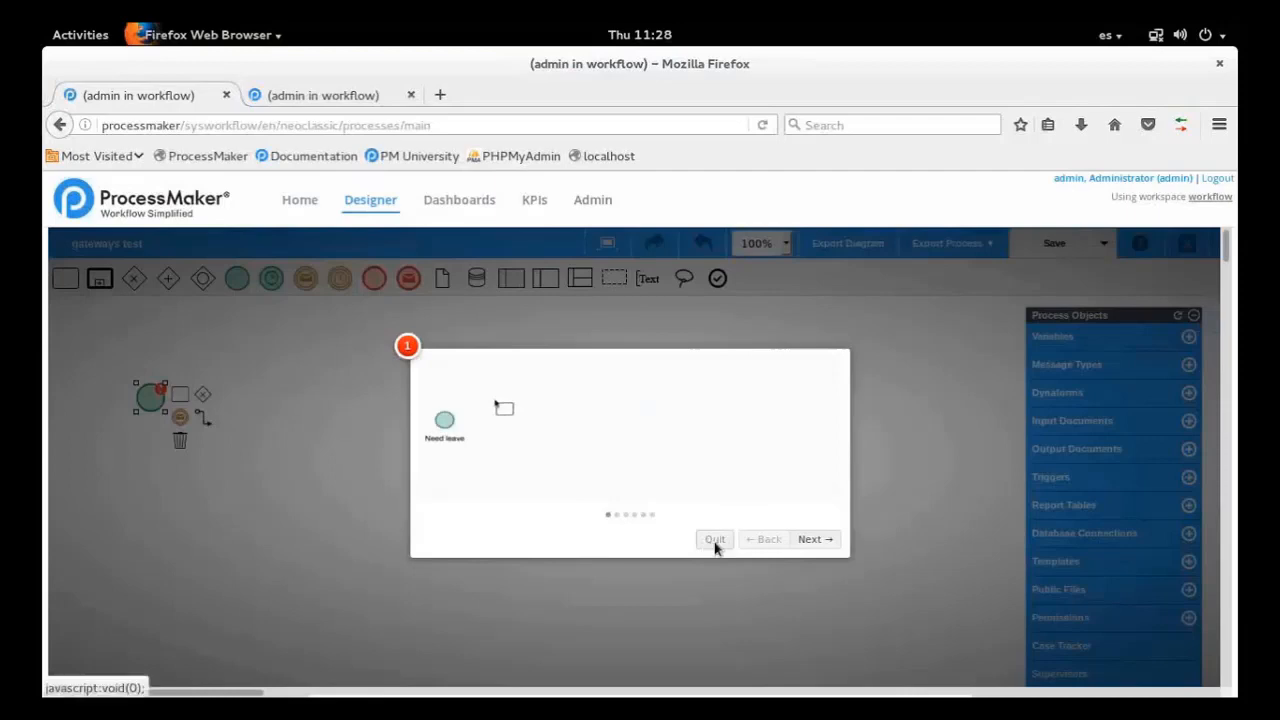
click(714, 540)
Add a task connected after the start event, followed by a connected exclusive gateway
drag(186, 398, 233, 396)
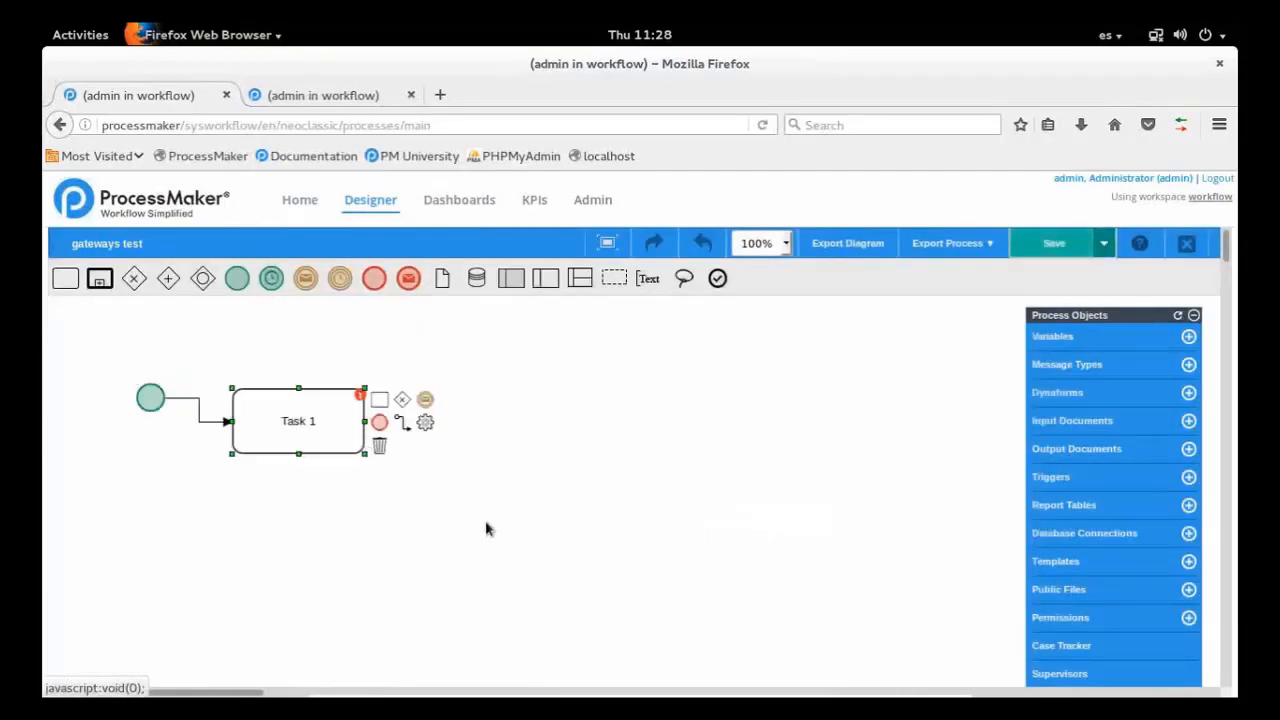
drag(401, 399, 446, 412)
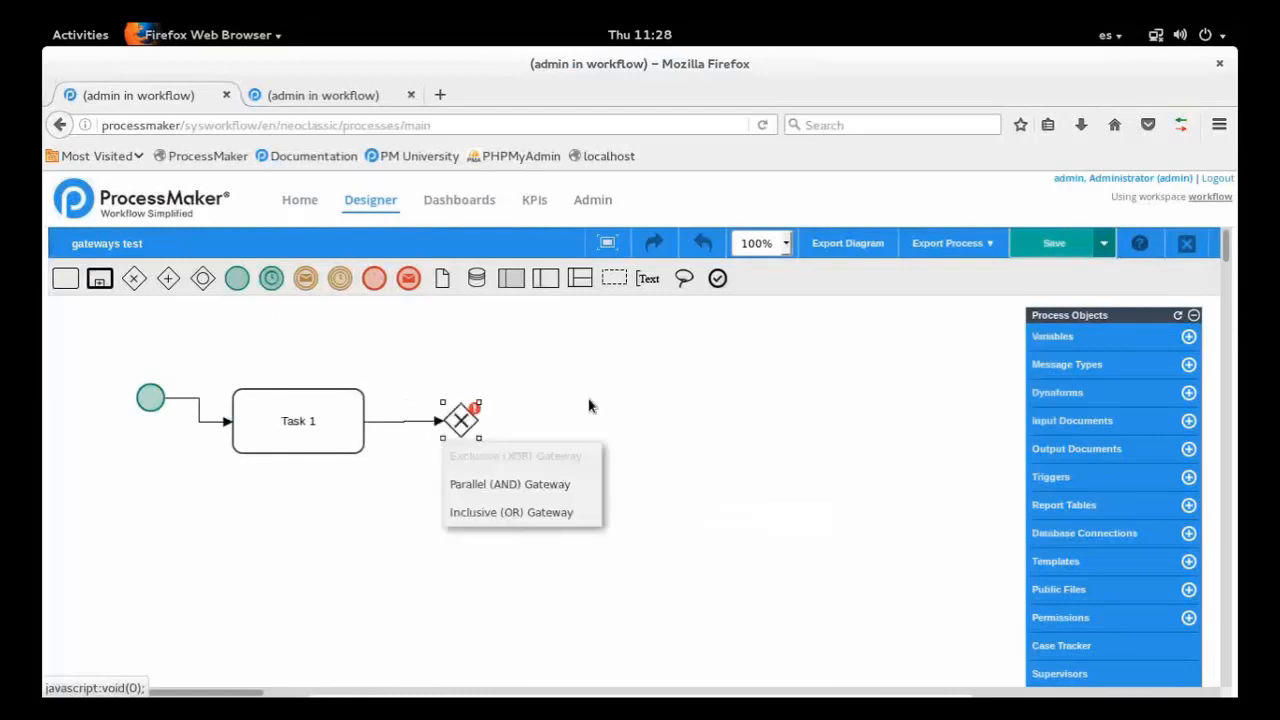
click(459, 421)
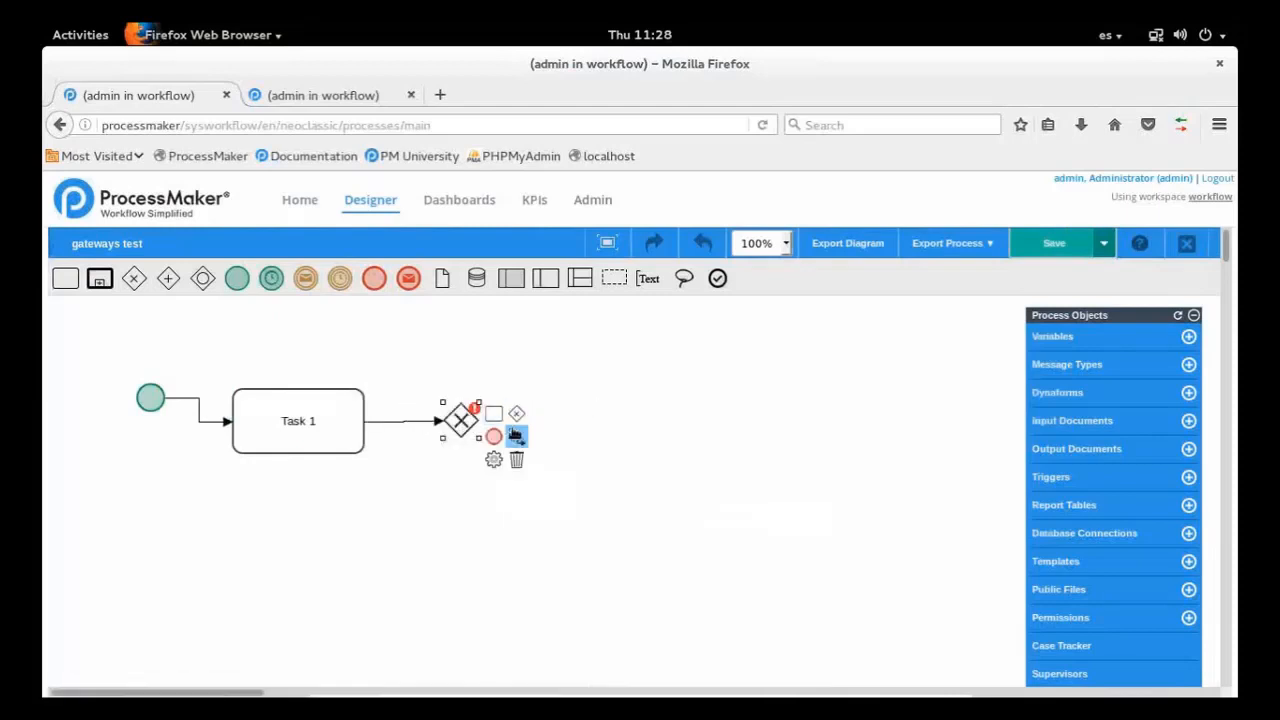
Add three tasks stacked vertically beyond the exclusive gateway, each connected to it by its own outgoing flow
drag(494, 416, 586, 346)
click(462, 424)
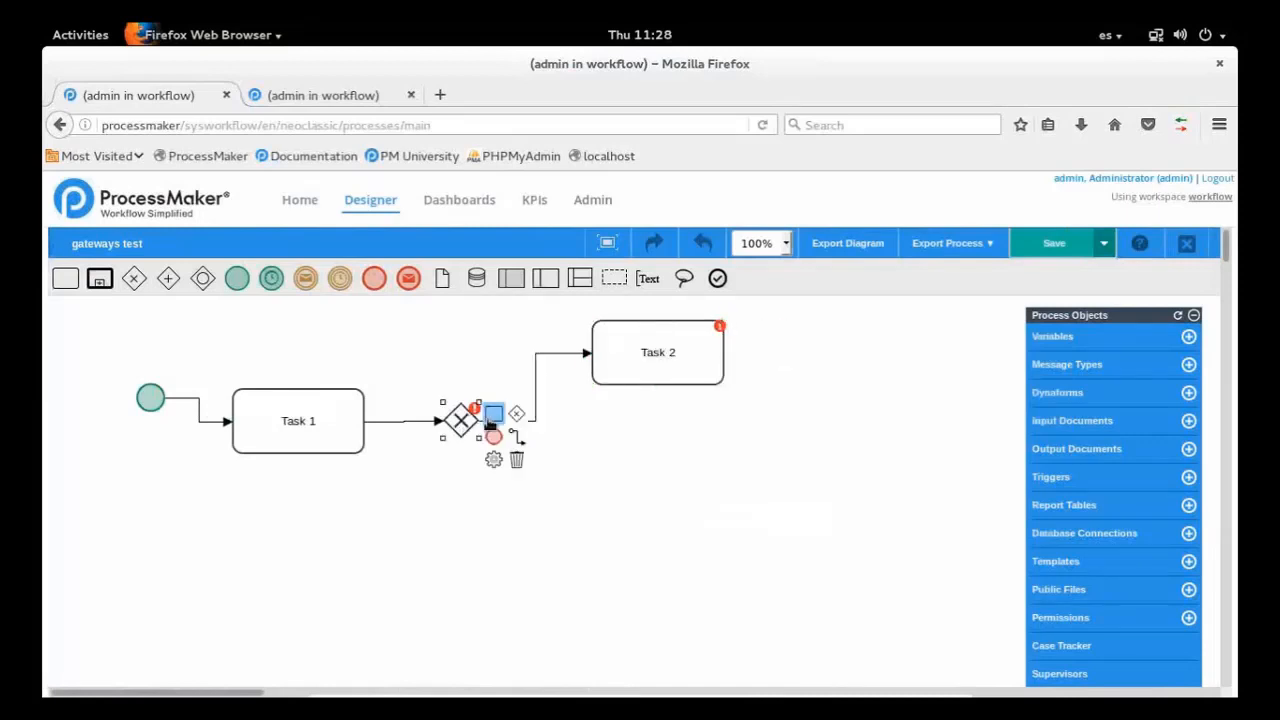
drag(490, 425, 640, 436)
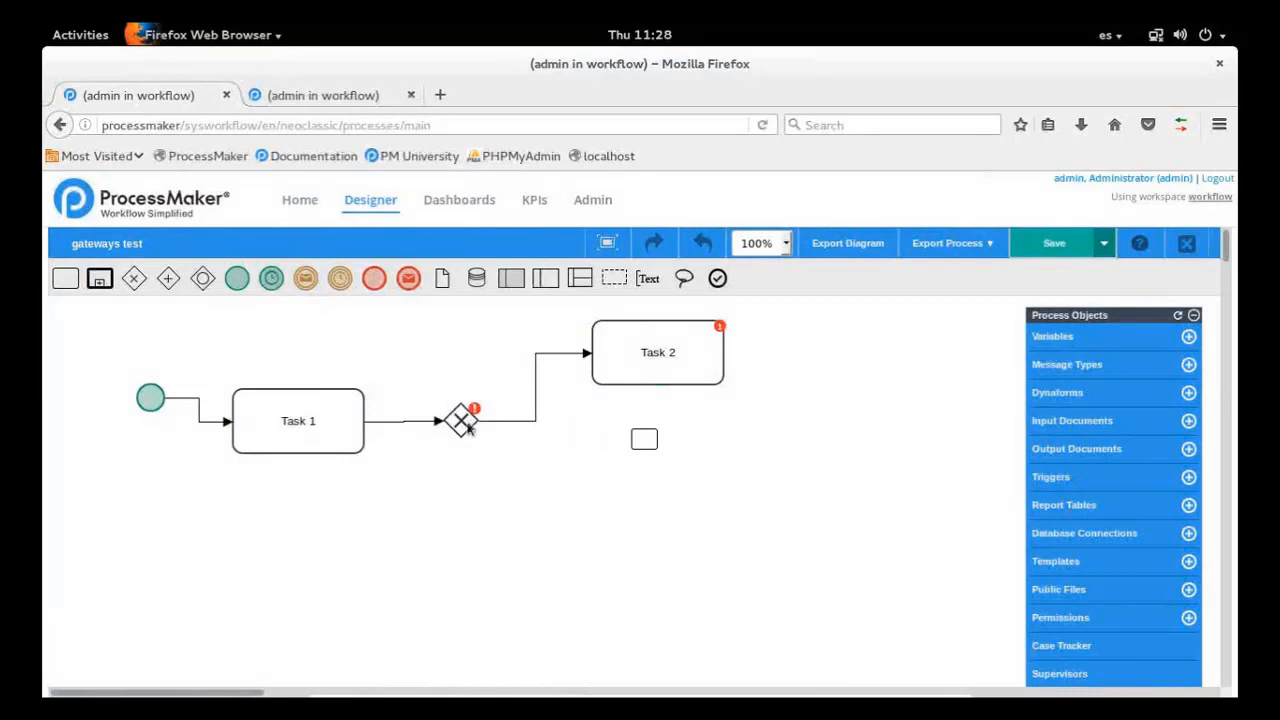
click(464, 424)
drag(491, 418, 625, 522)
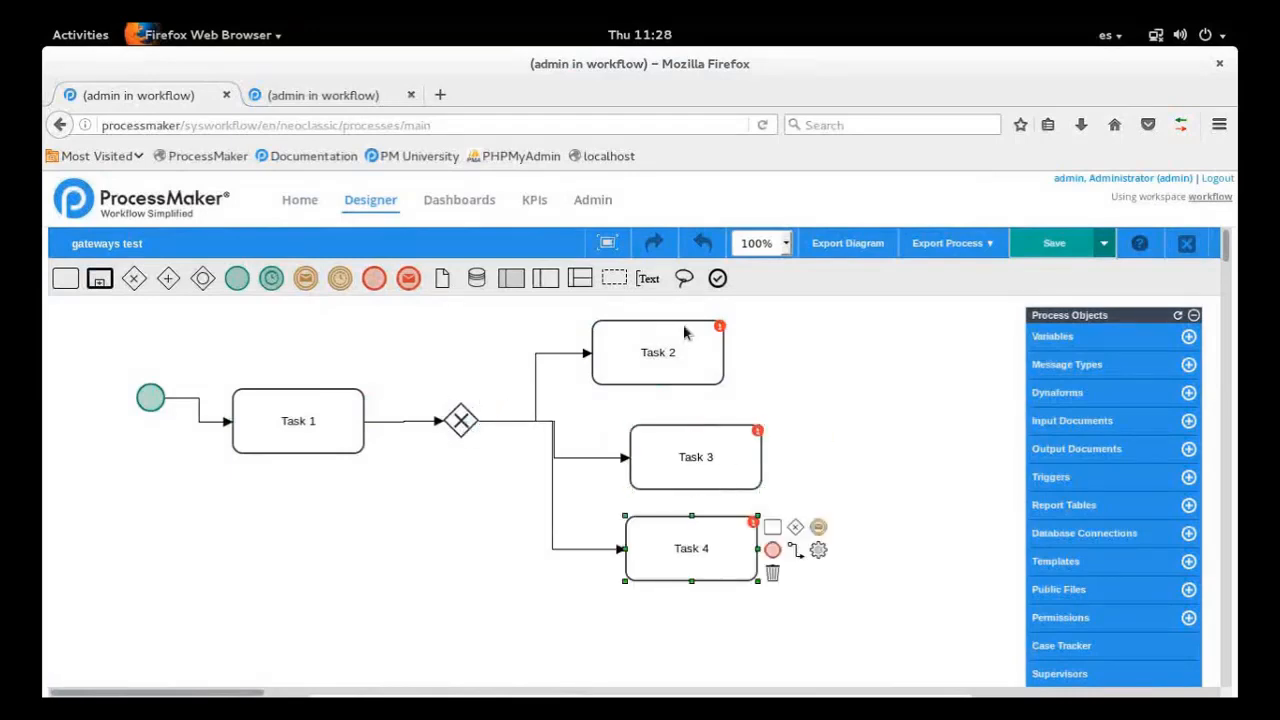
Move Task 2 farther away from the gateway and nudge Task 3 slightly
drag(715, 345, 751, 349)
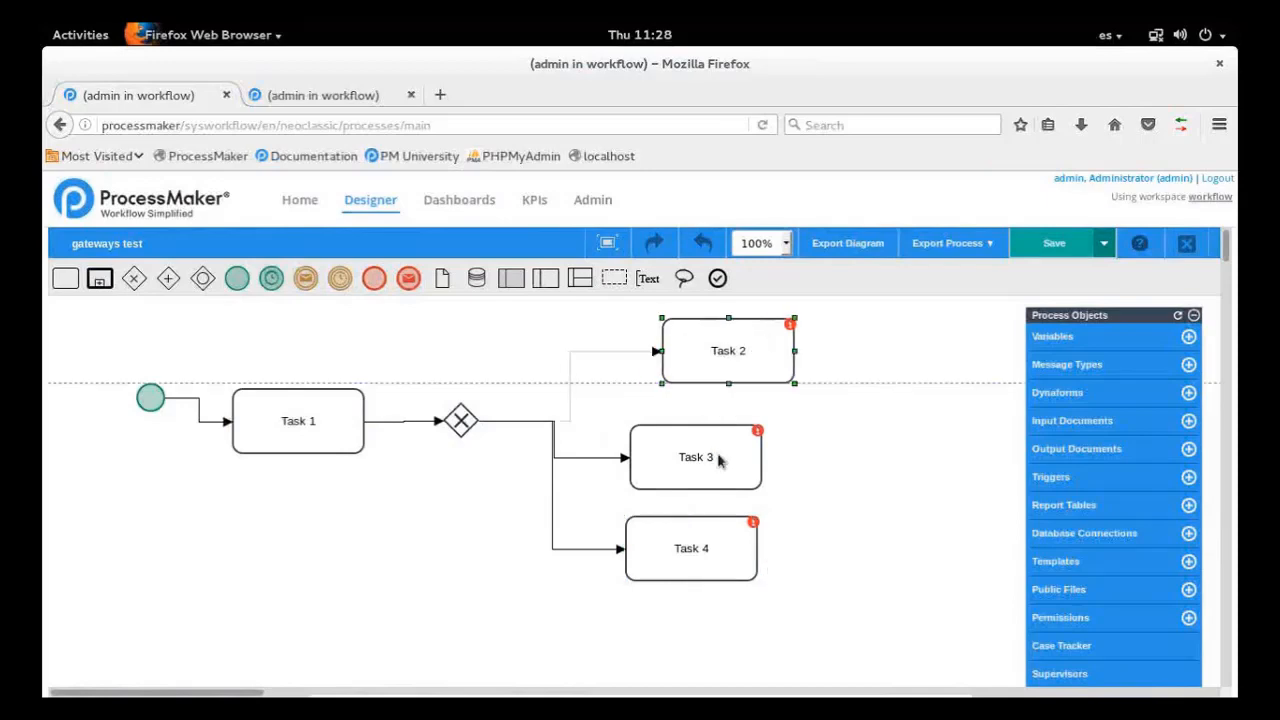
drag(742, 468, 743, 468)
click(722, 530)
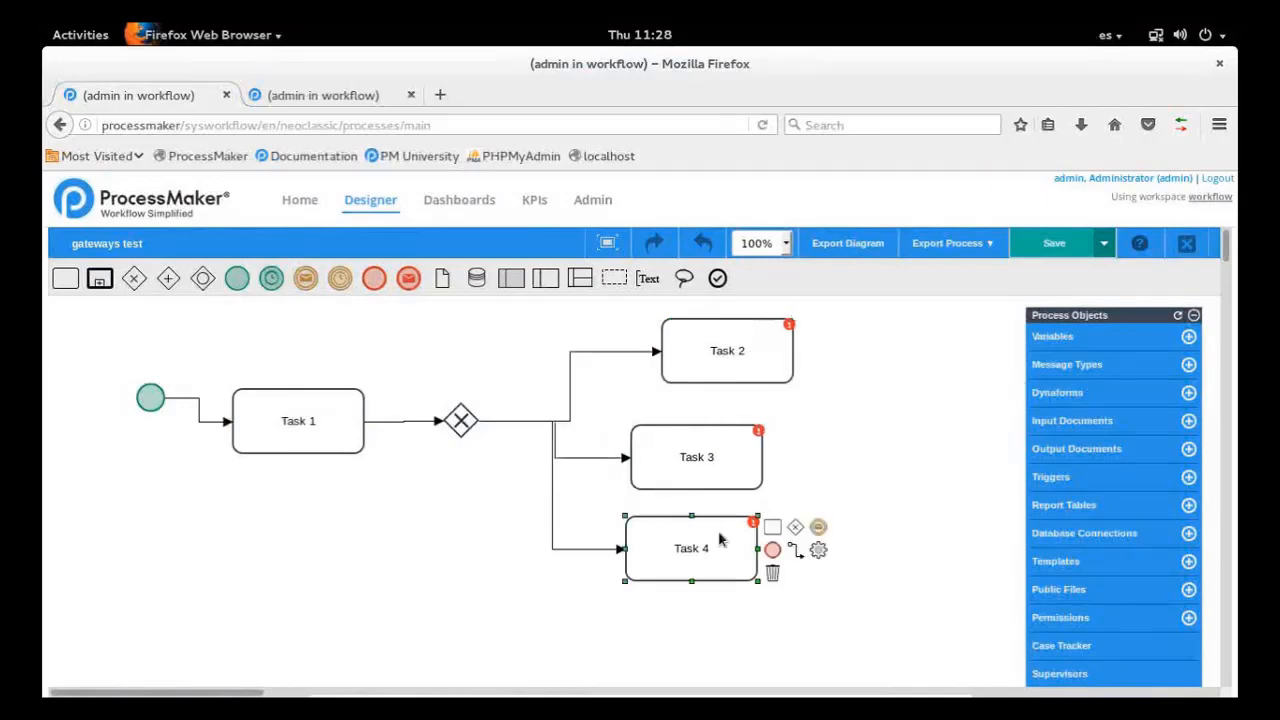
click(838, 462)
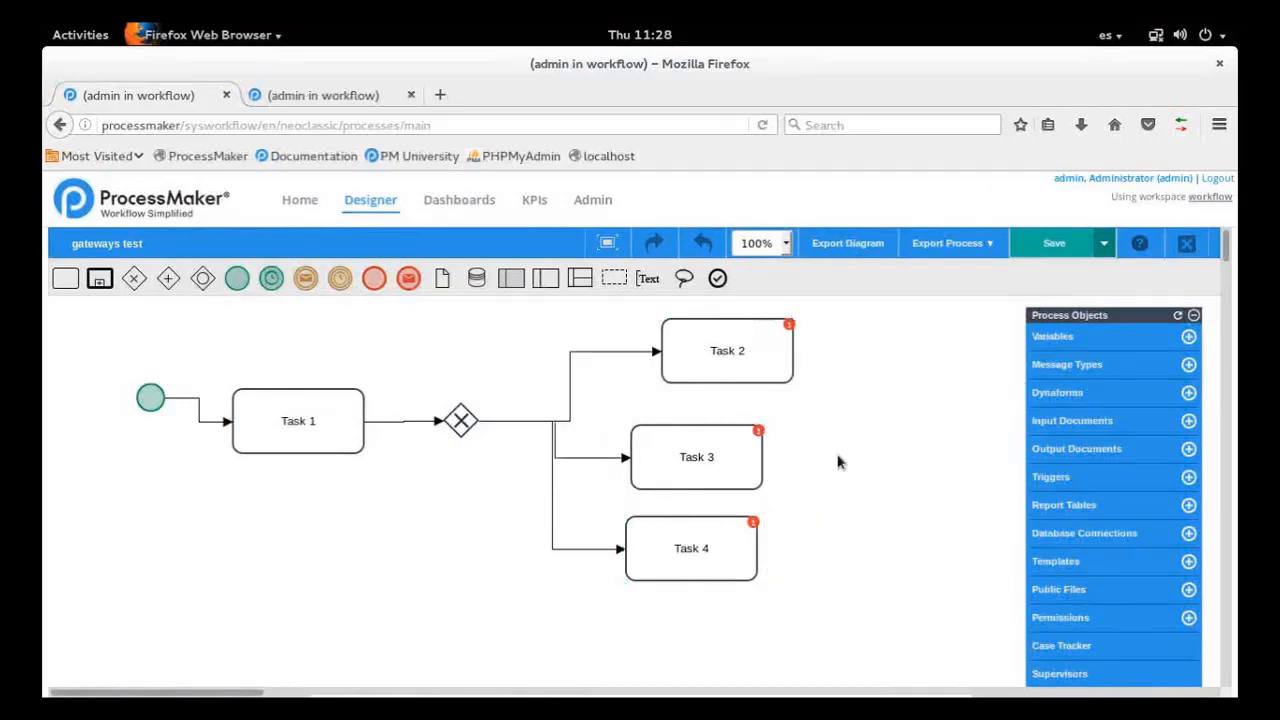
Reroute the flows to Task 2 and Task 4 from the gateway's upper and lower corners, and move Task 2 nearly above Task 3
click(470, 420)
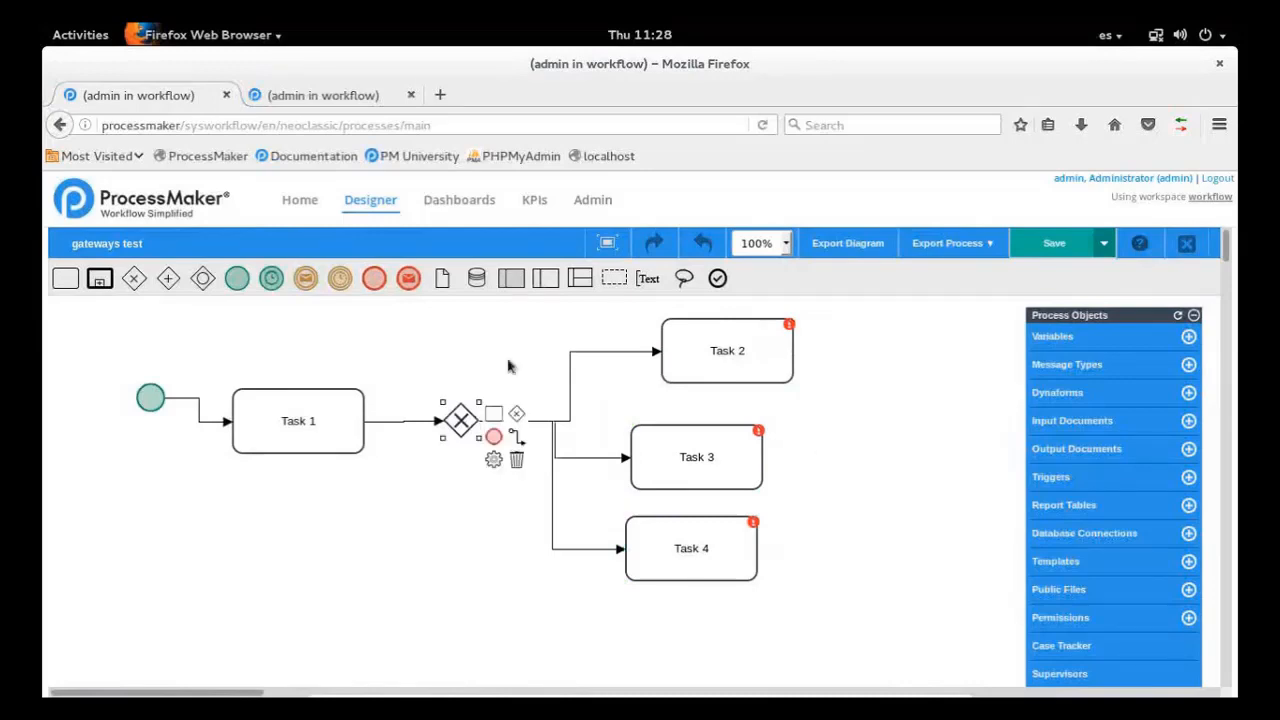
click(655, 352)
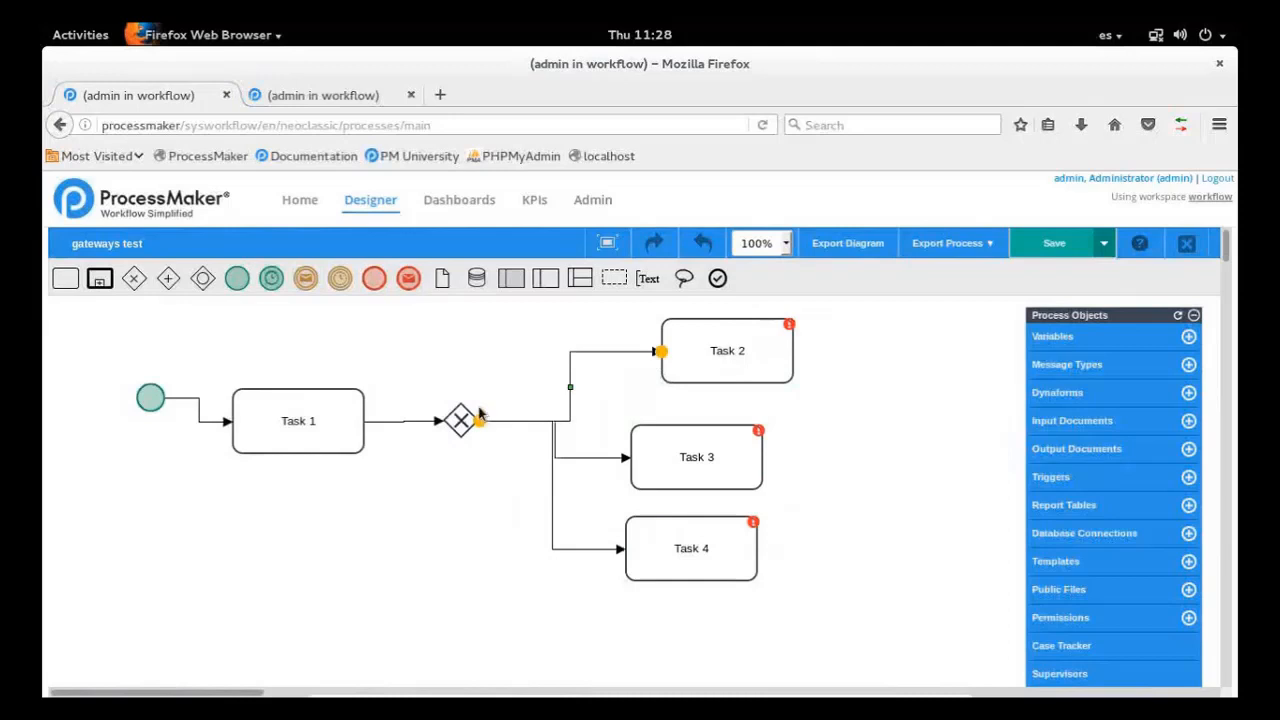
drag(480, 421, 462, 403)
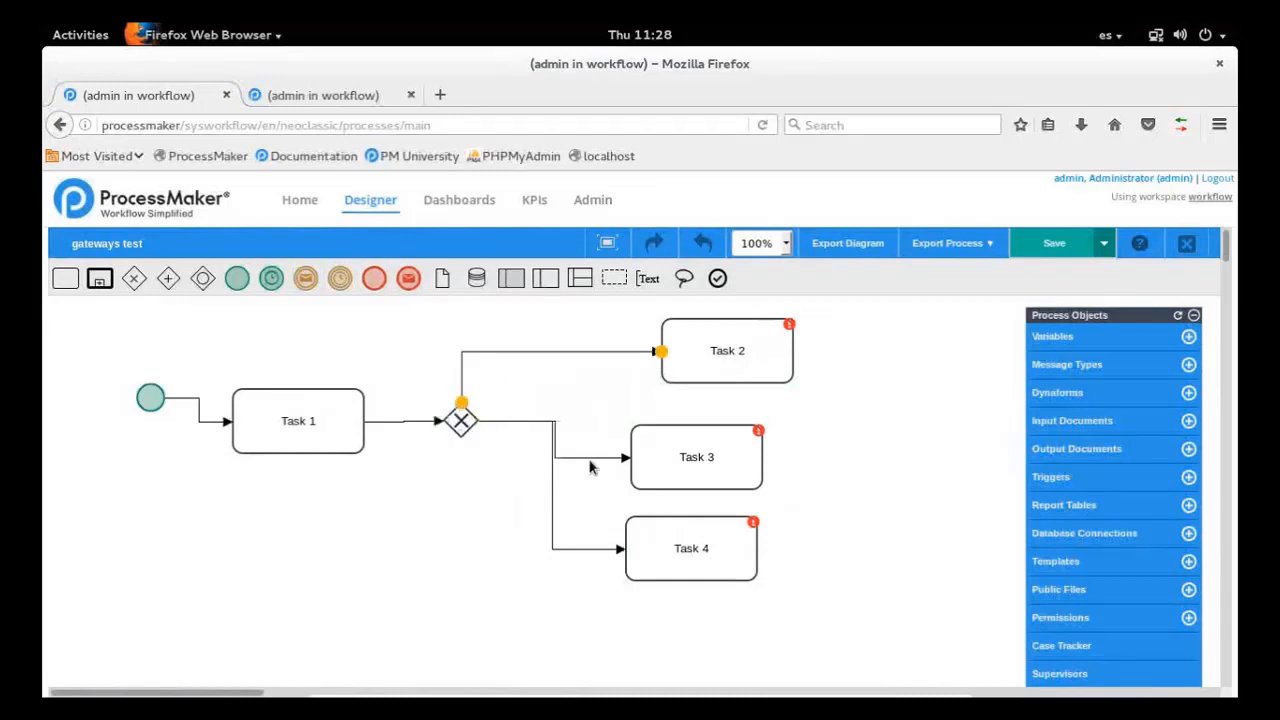
click(619, 552)
drag(480, 421, 461, 438)
mouse_move(754, 527)
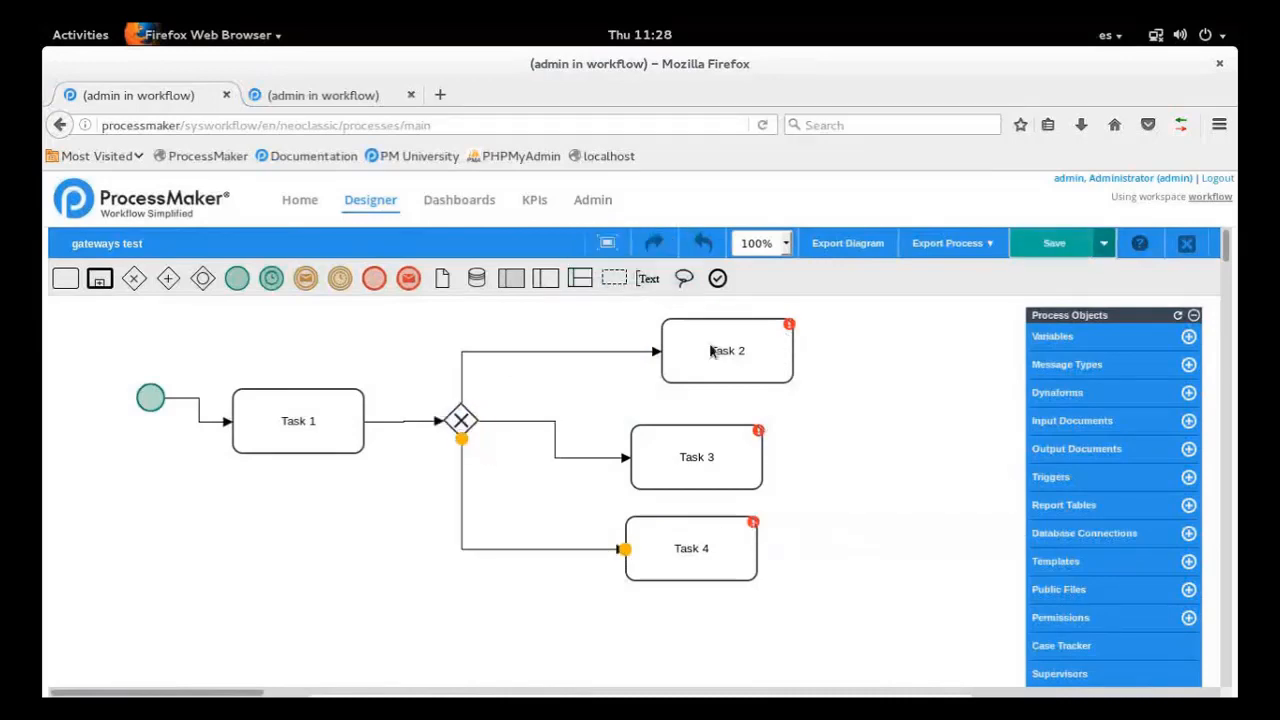
drag(712, 350, 687, 350)
Run the Validator, examine the errors listed for Task 2 and Task 3, and close the results
mouse_move(766, 330)
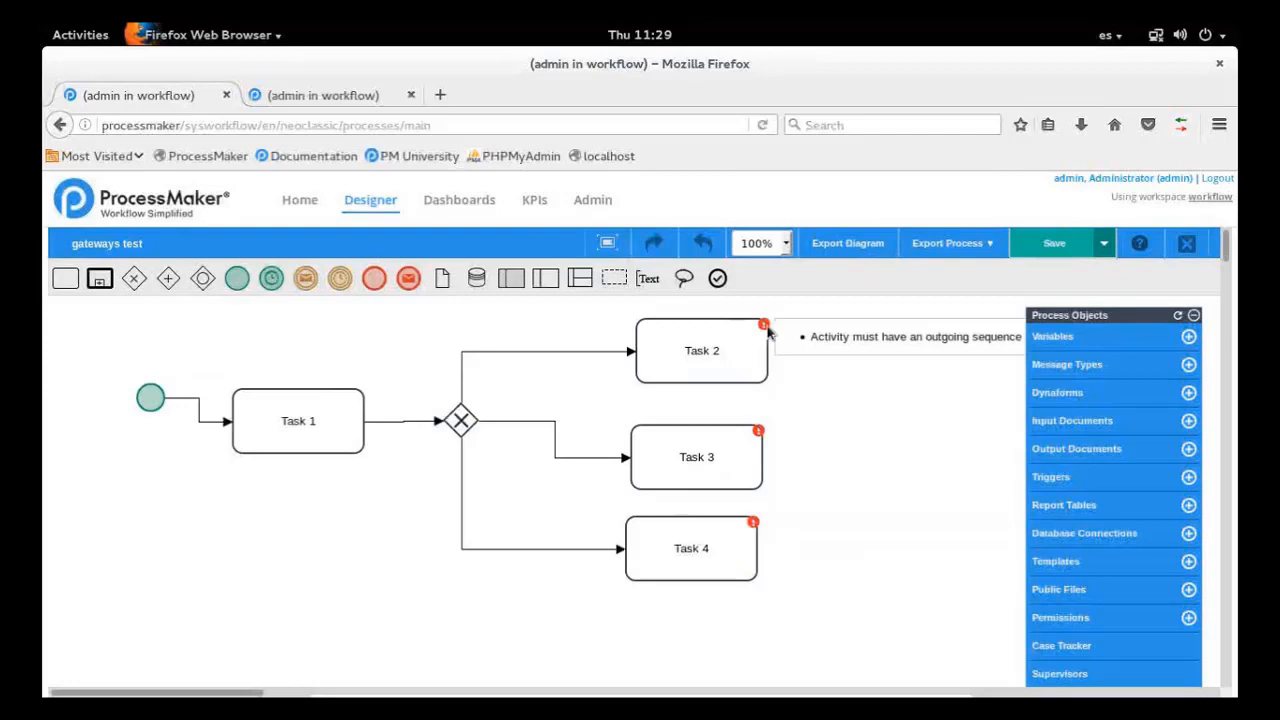
click(718, 280)
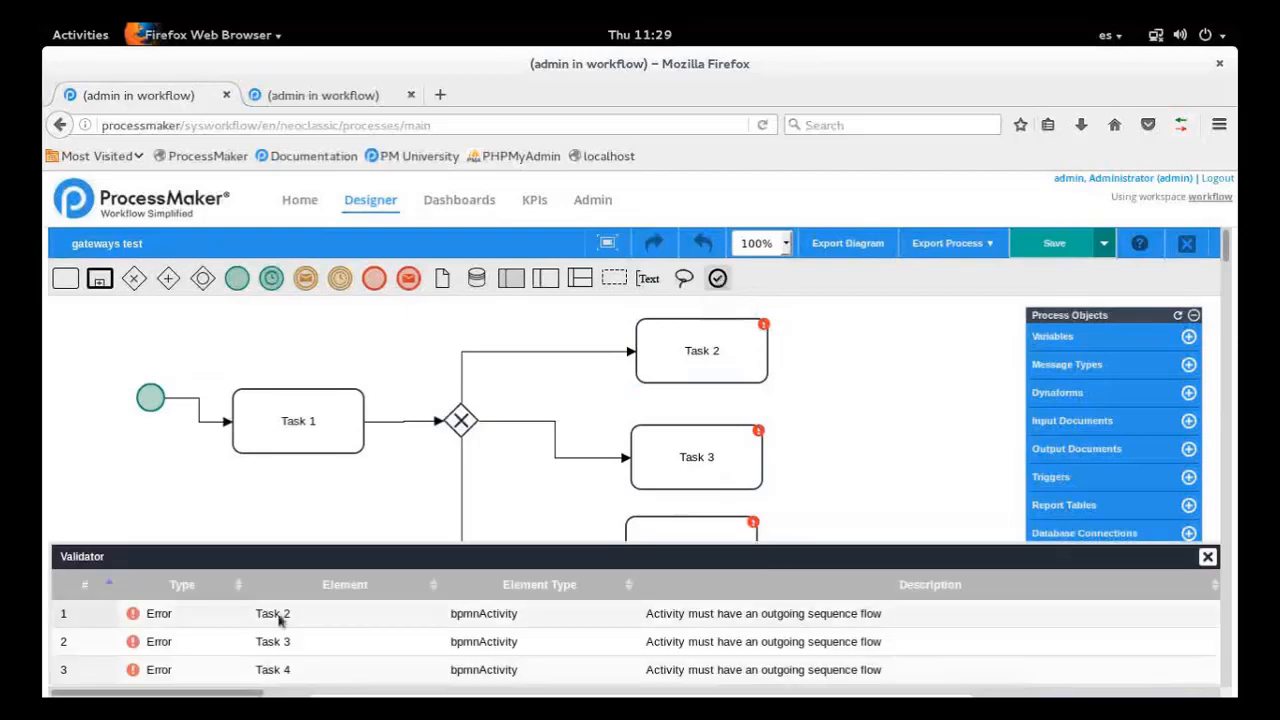
click(396, 623)
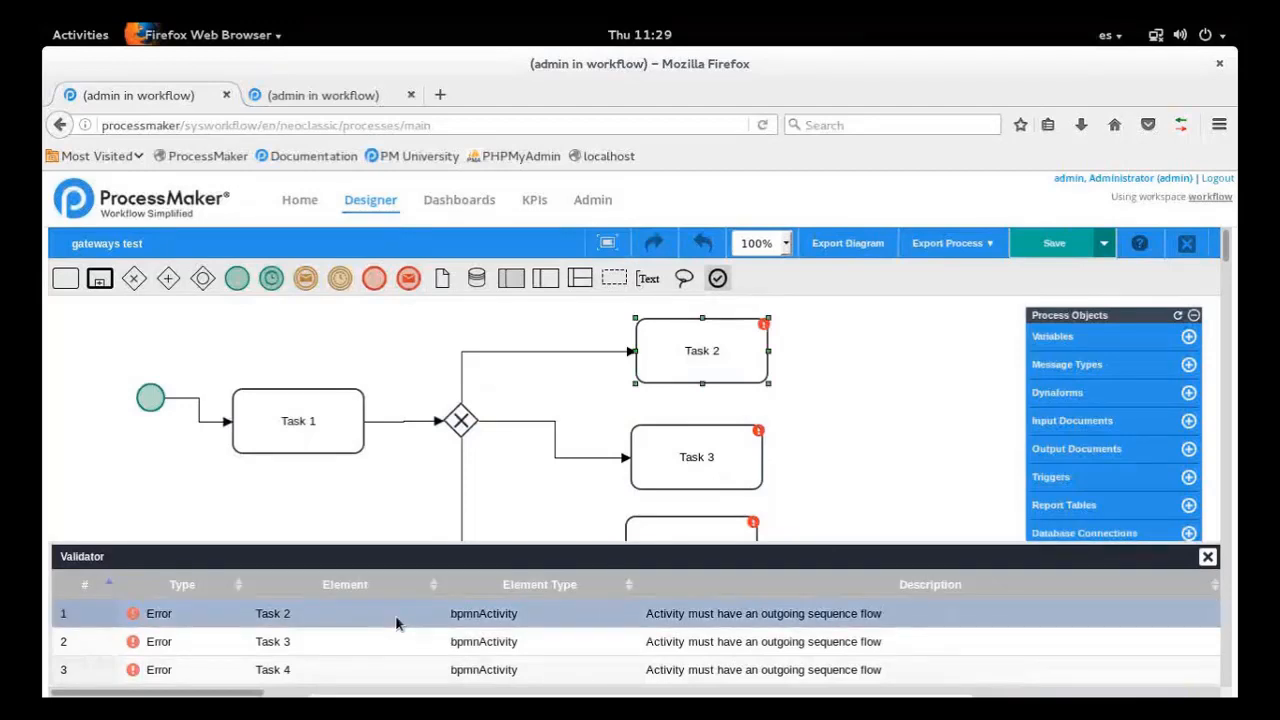
click(402, 637)
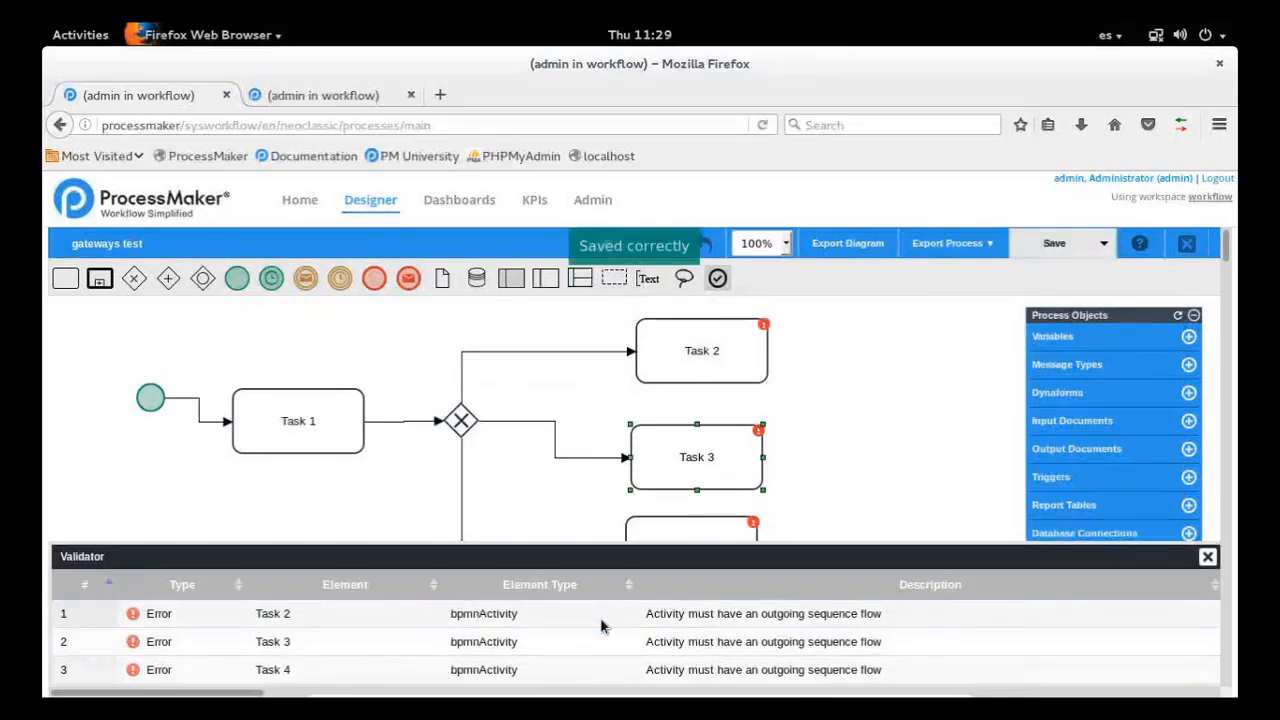
click(1208, 561)
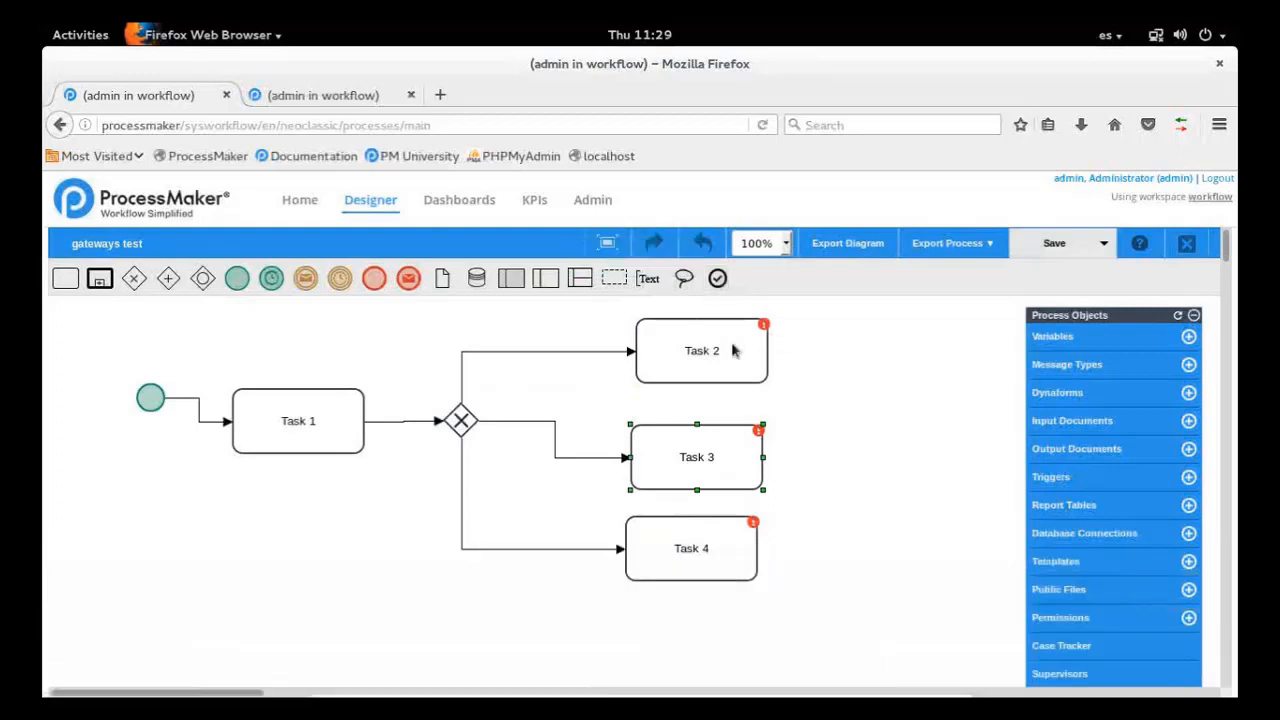
Add a separate connected end event after each of Task 2, Task 3 and Task 4
click(733, 350)
click(783, 352)
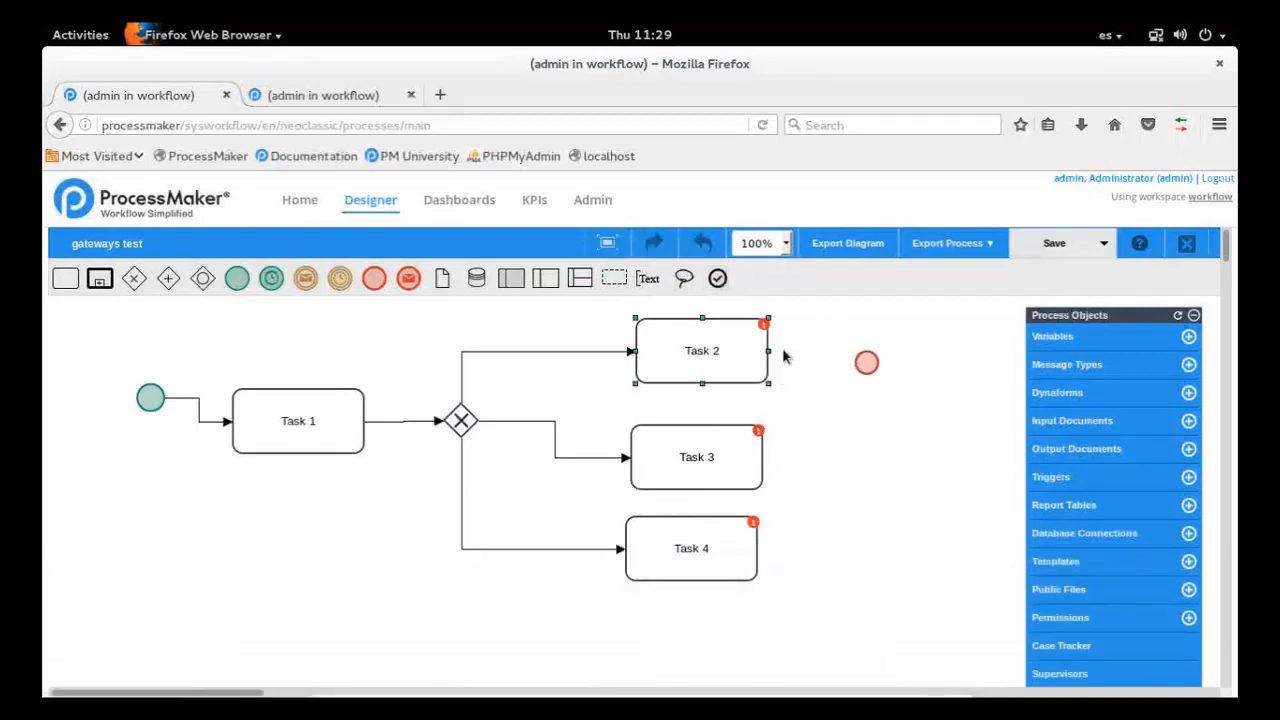
click(848, 341)
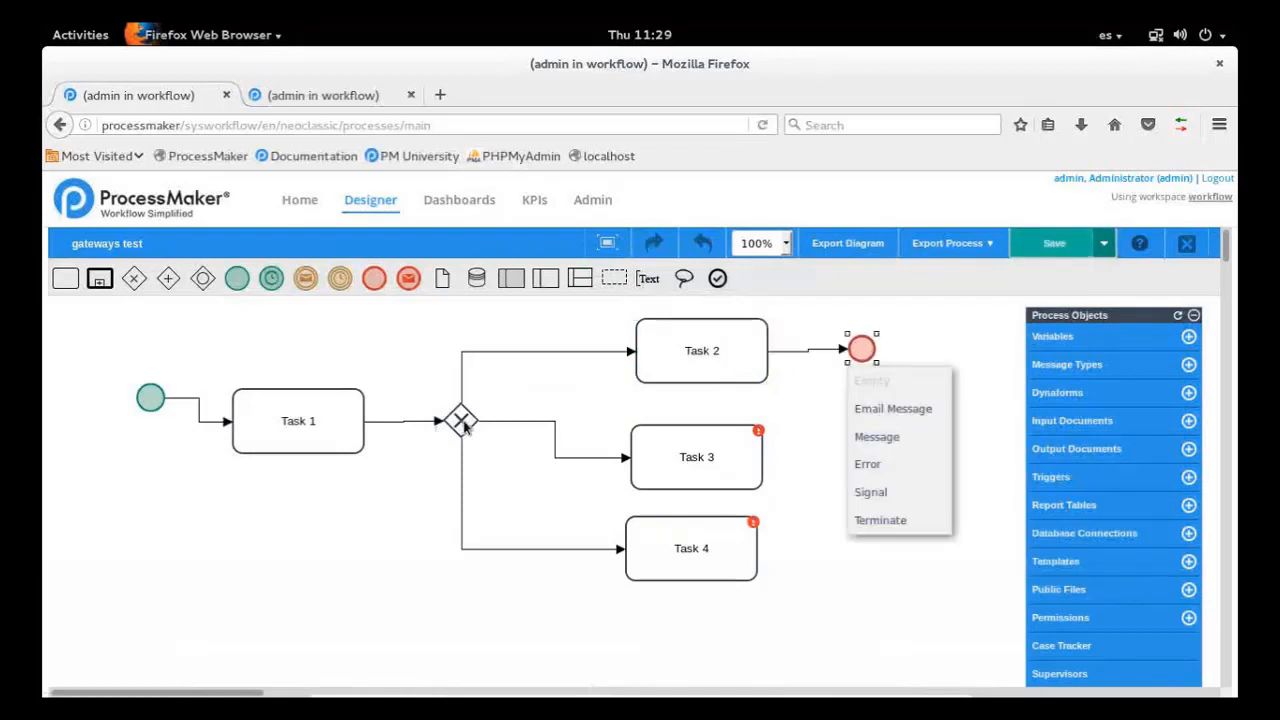
click(700, 456)
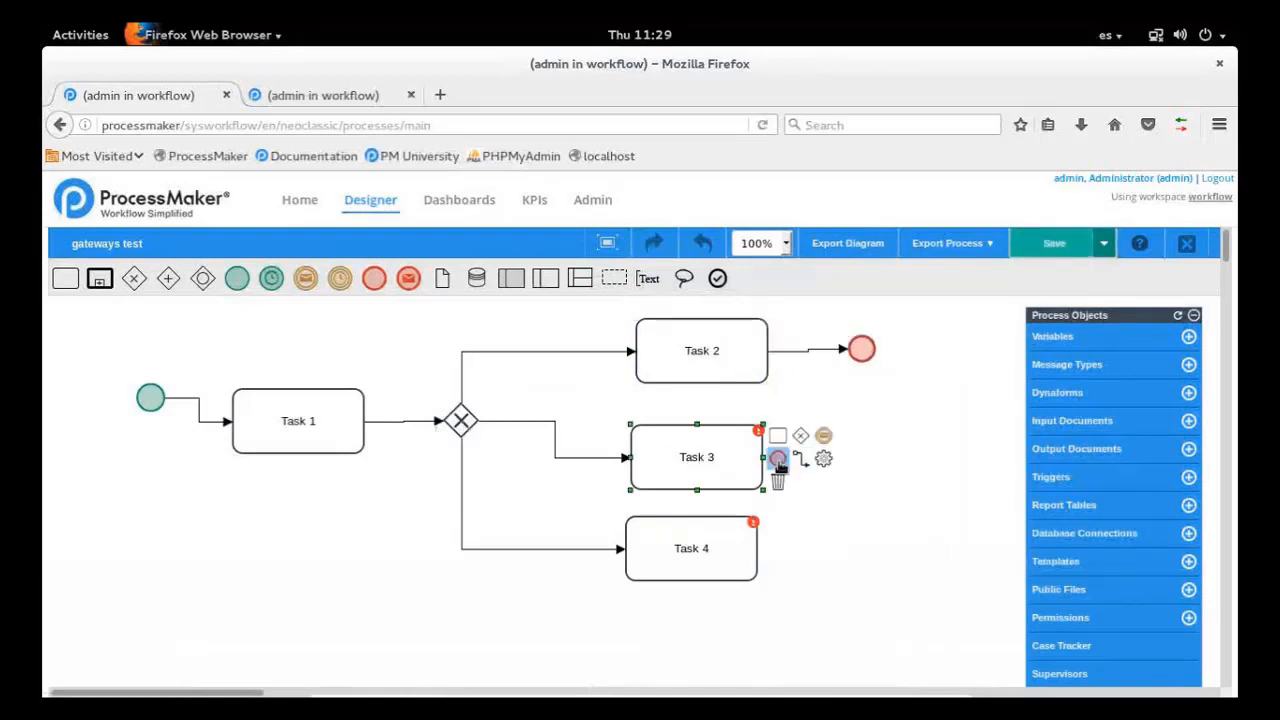
click(777, 451)
click(838, 453)
click(726, 563)
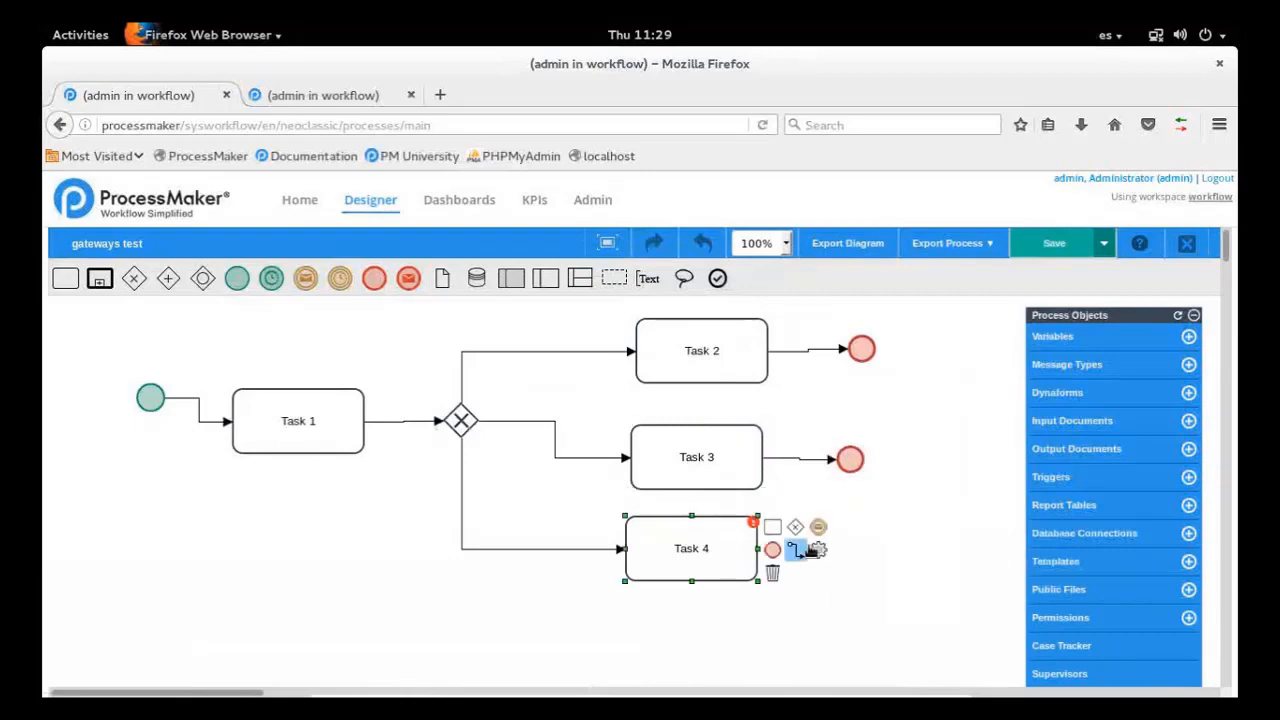
click(753, 521)
click(846, 538)
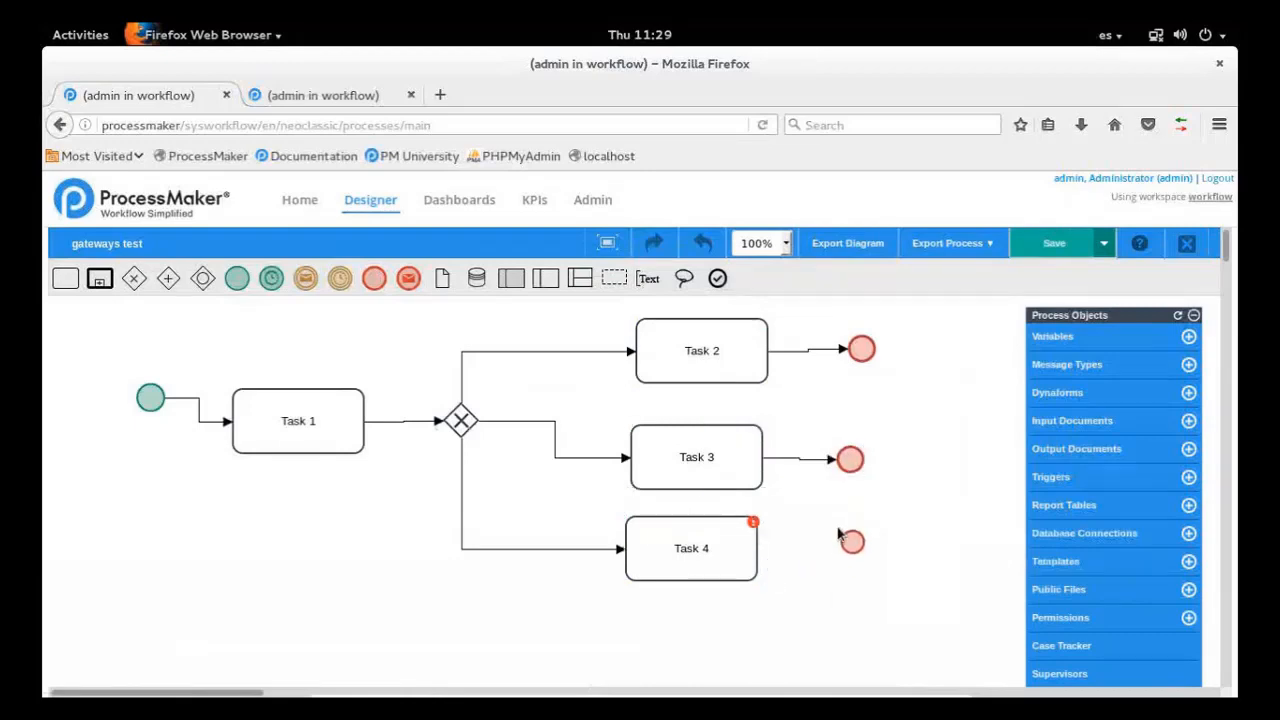
click(864, 354)
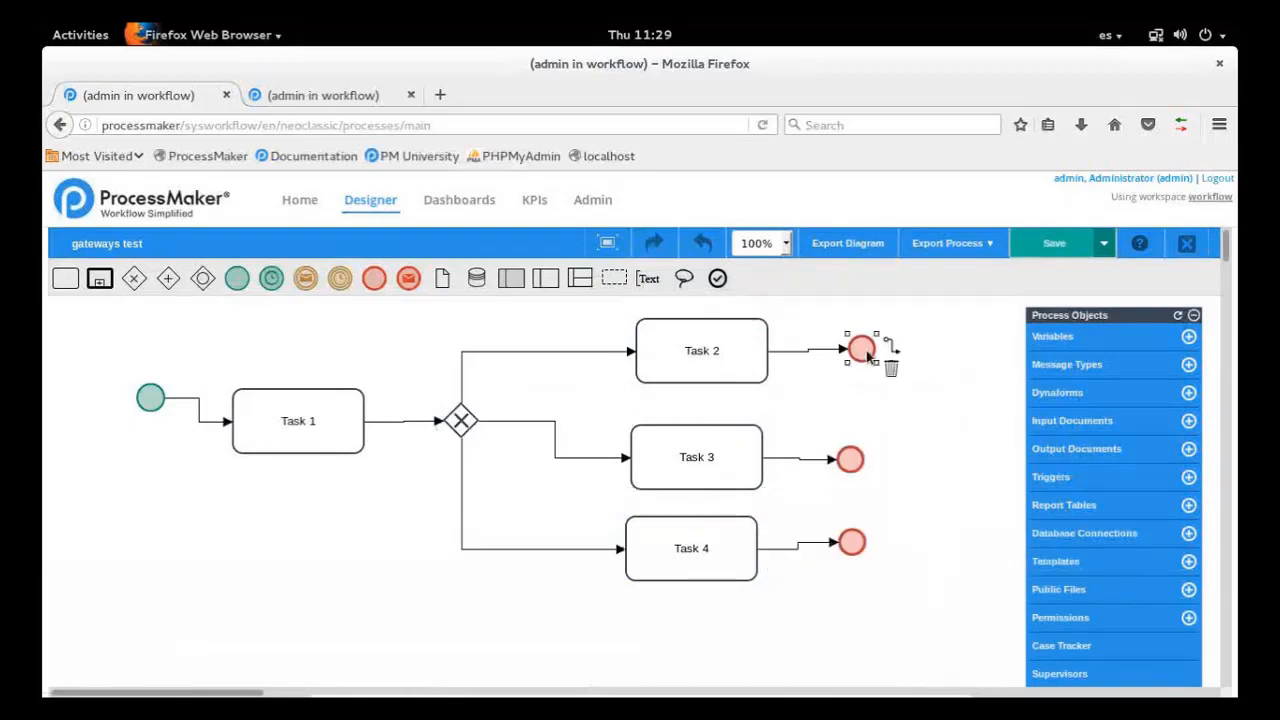
click(856, 463)
click(862, 553)
scroll(862, 553, down, 1)
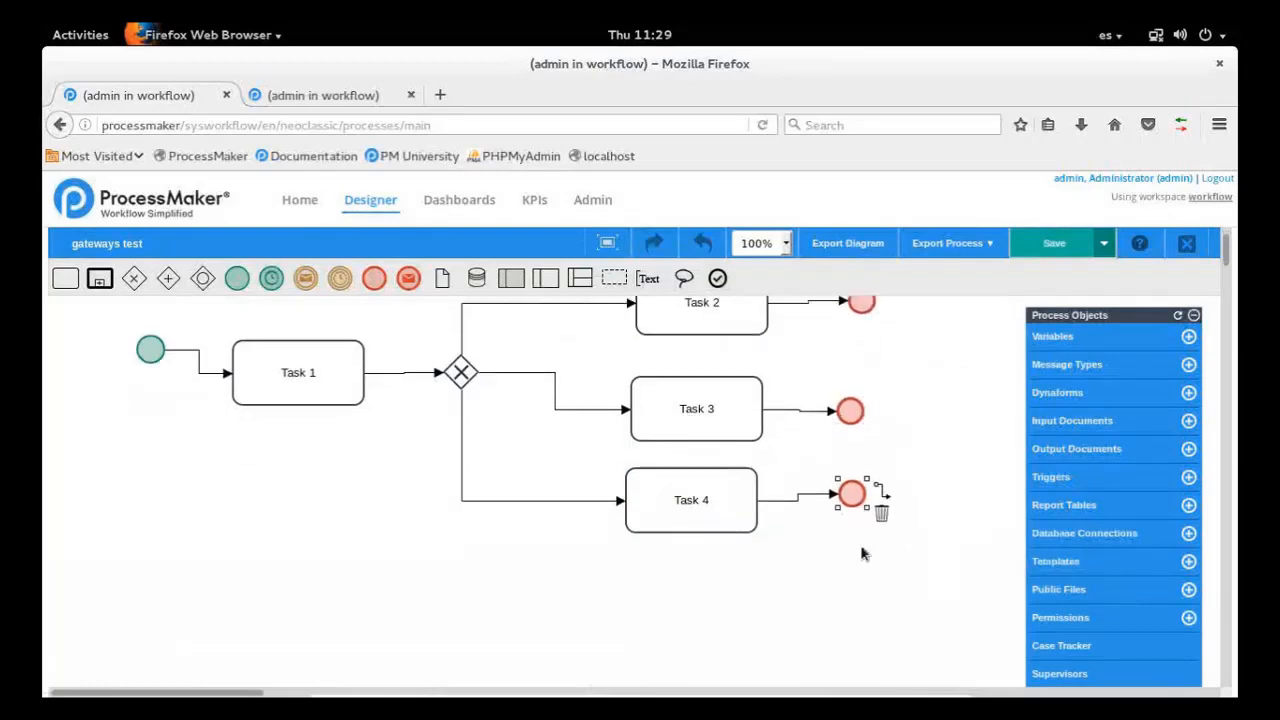
scroll(863, 553, down, 1)
scroll(863, 553, up, 2)
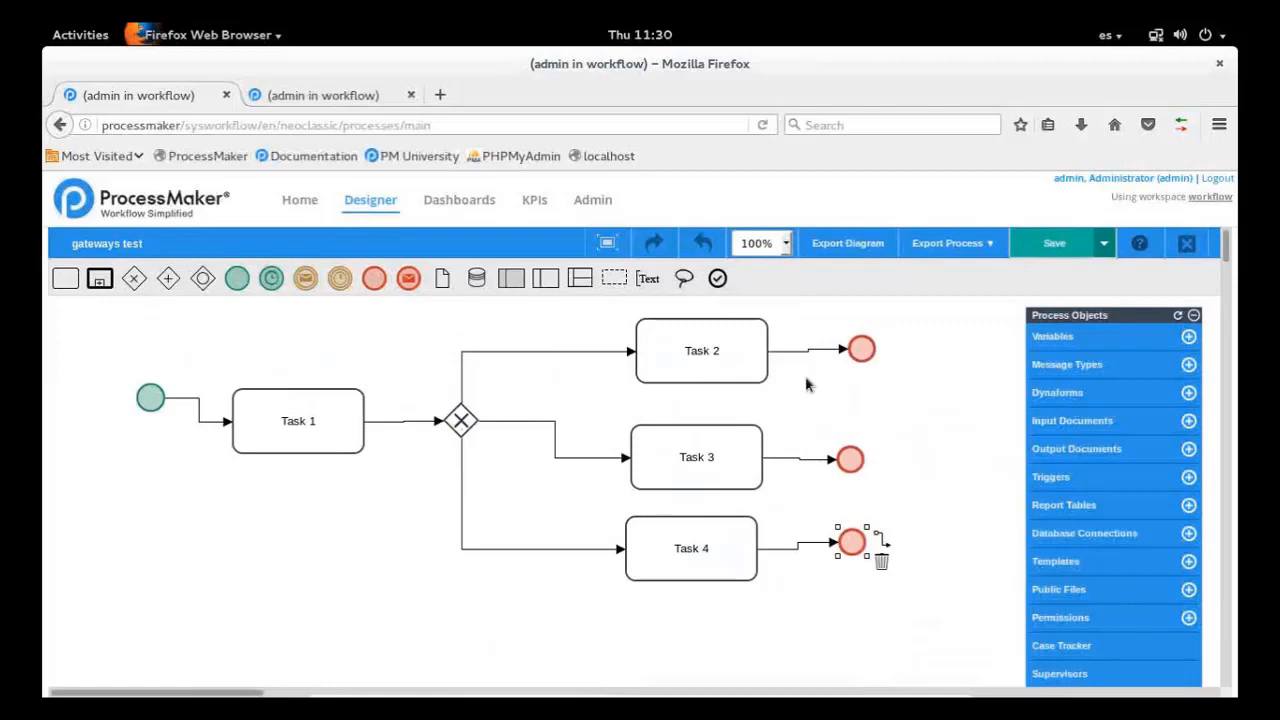
click(865, 353)
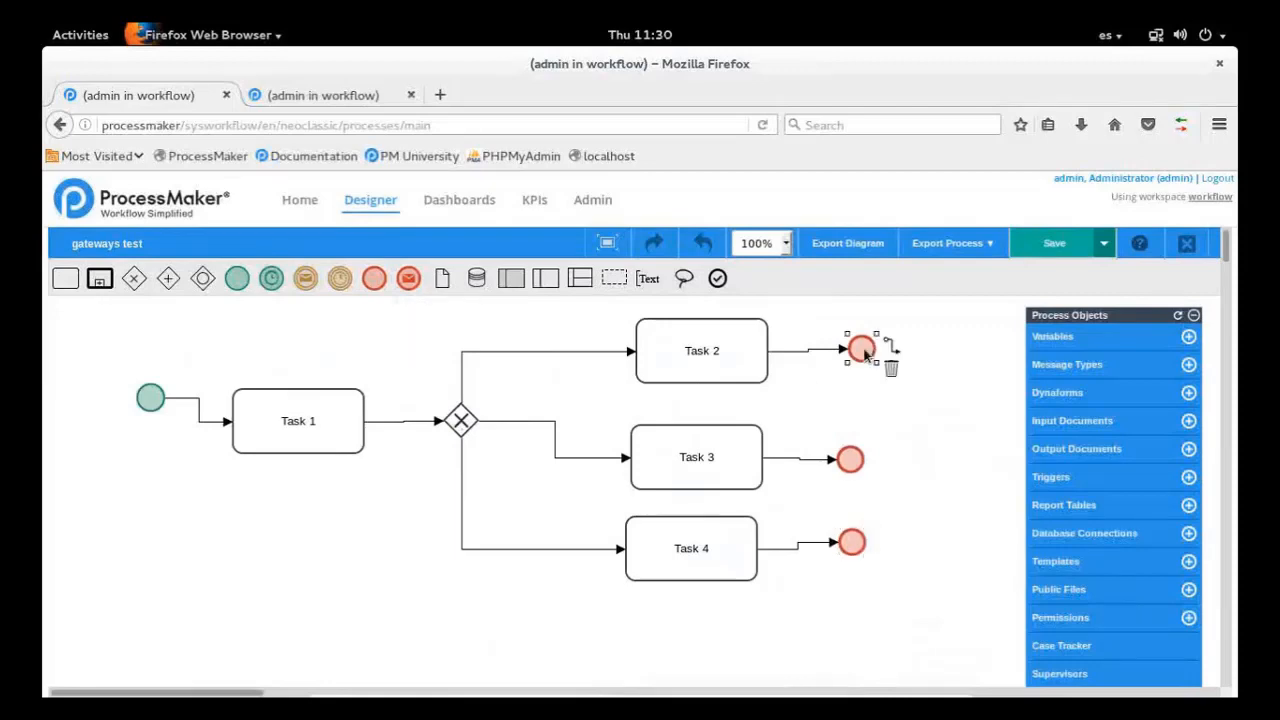
click(862, 461)
click(858, 546)
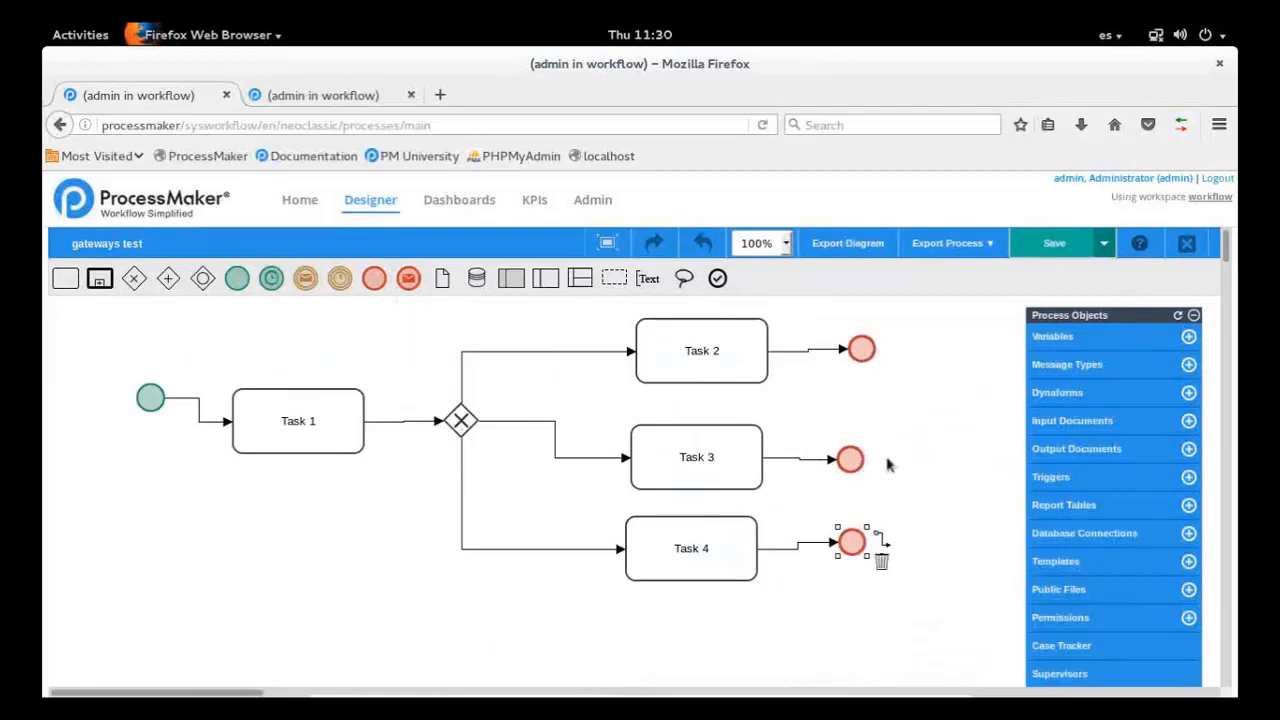
click(864, 355)
scroll(940, 491, down, 2)
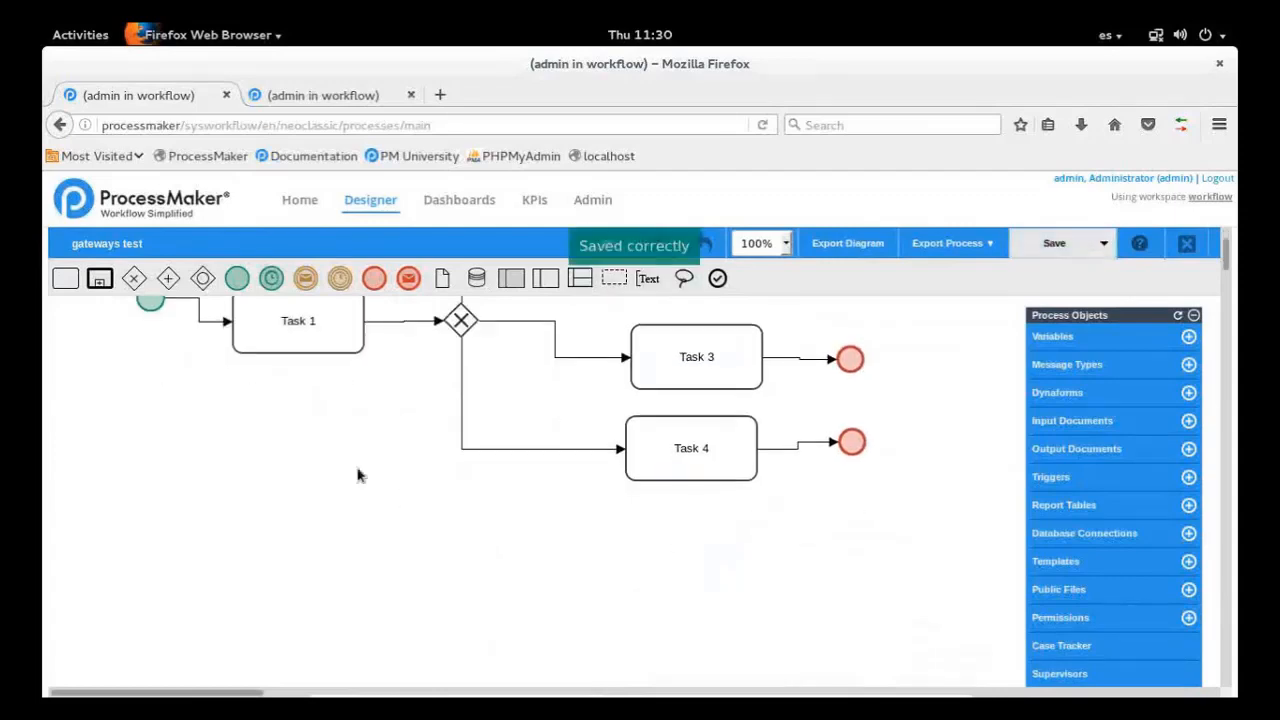
scroll(358, 476, up, 2)
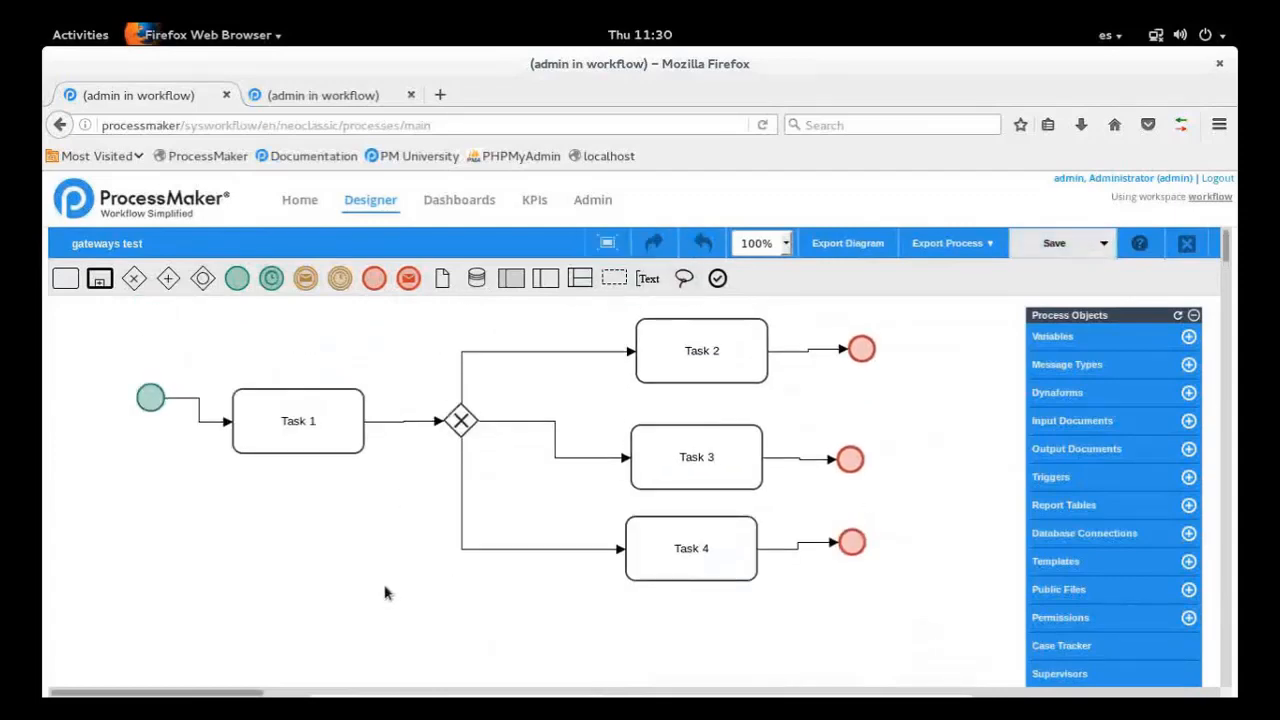
Add a second start event below the existing flow and place a connected task after it
scroll(383, 594, down, 1)
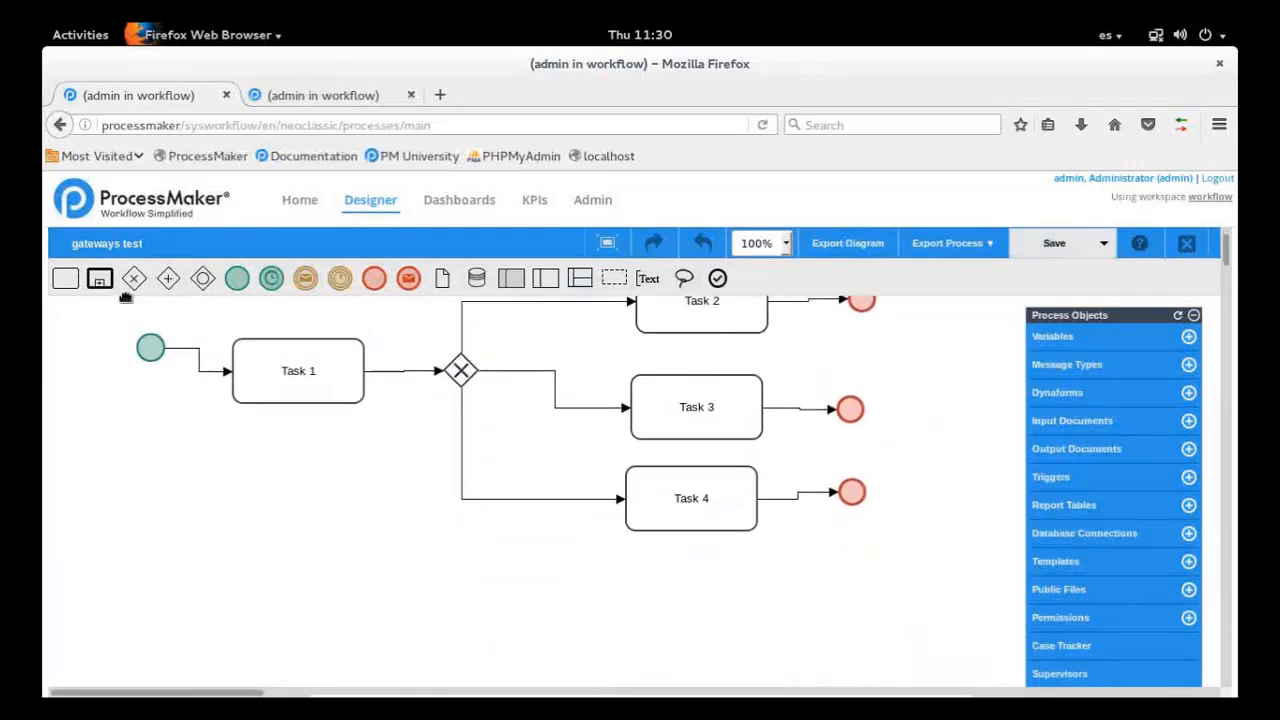
drag(237, 278, 299, 618)
click(192, 634)
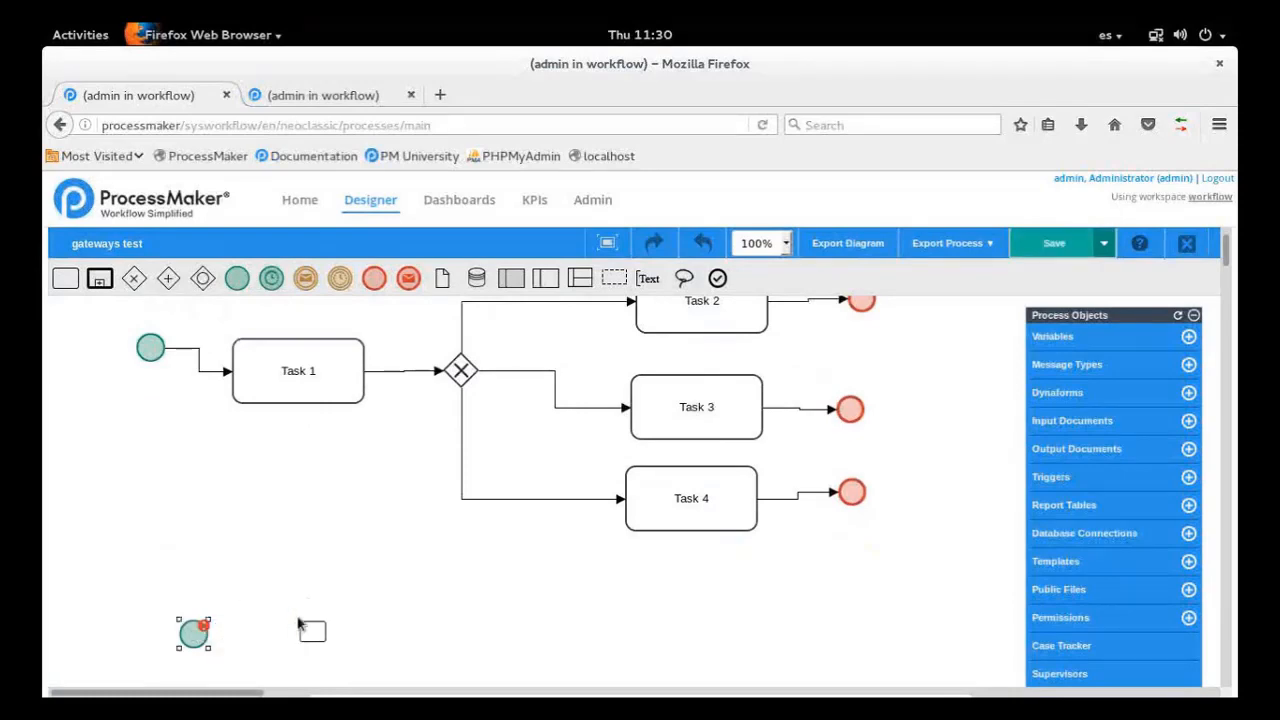
drag(498, 632, 500, 630)
scroll(500, 630, down, 3)
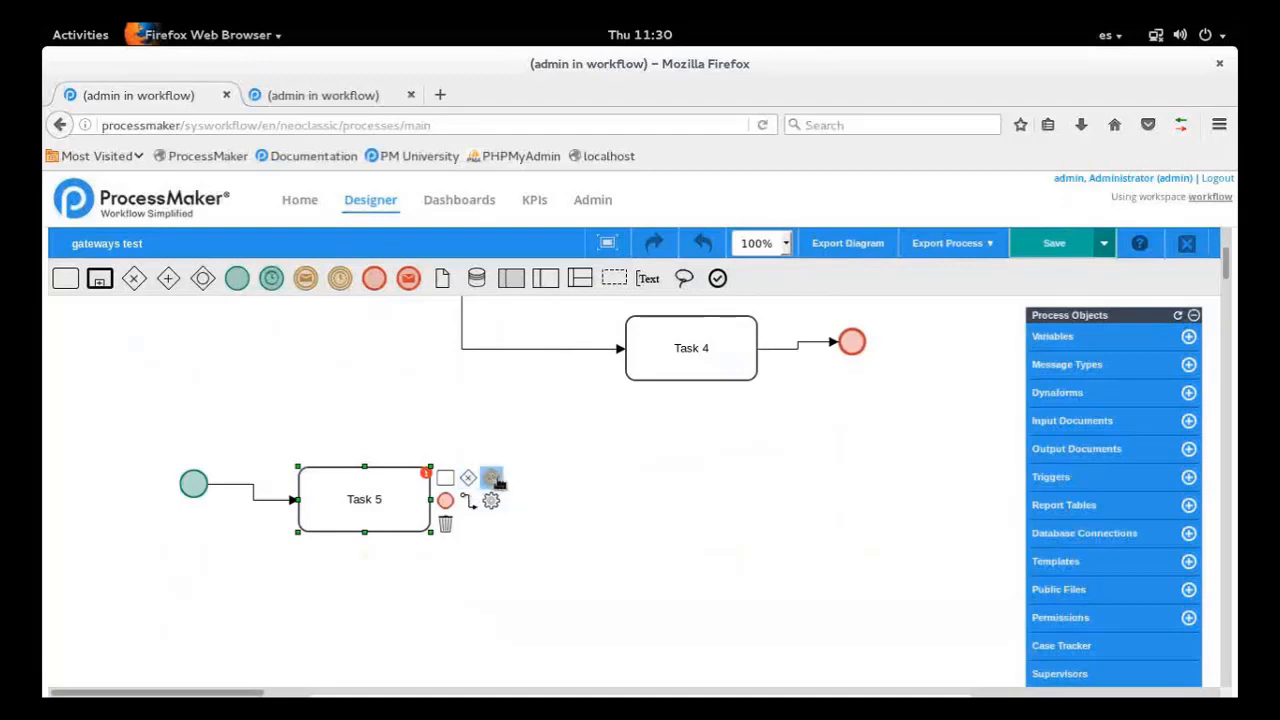
Add an intermediate timer event after Task 5 and an exclusive gateway after the timer, connecting them in sequence
drag(340, 280, 557, 500)
click(430, 513)
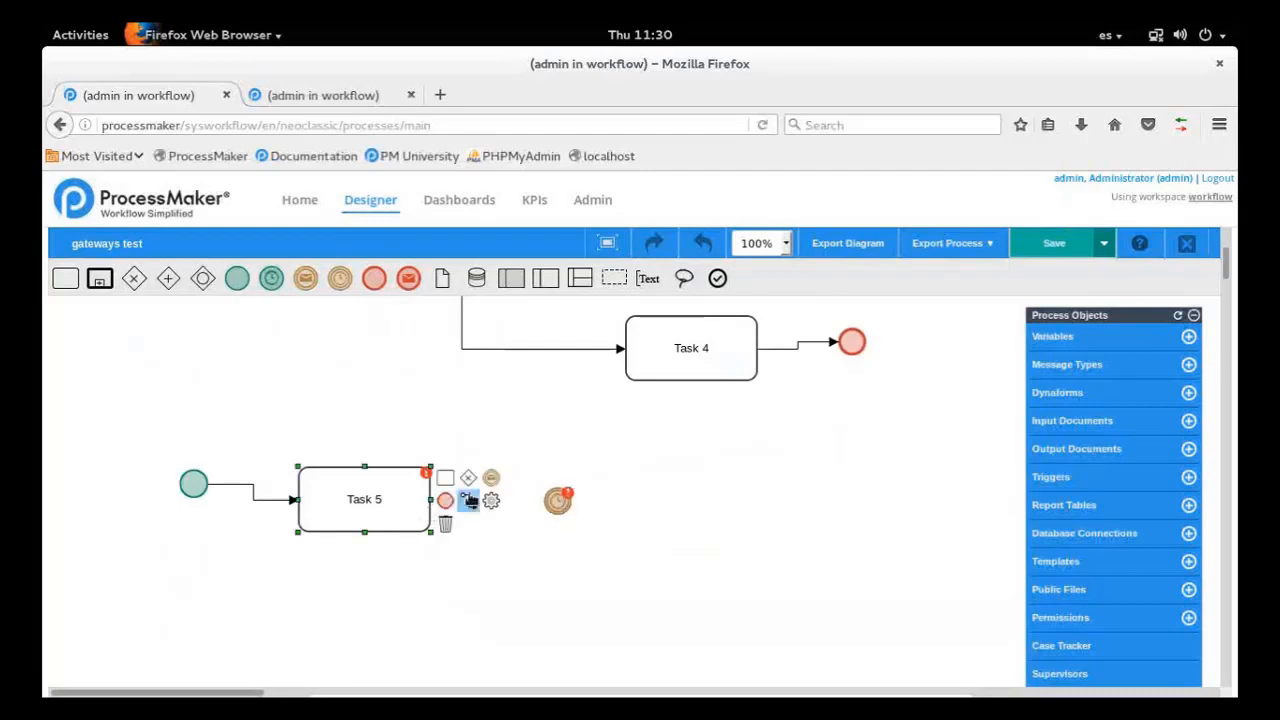
mouse_move(468, 500)
mouse_down()
mouse_move(561, 509)
mouse_move(729, 495)
mouse_up()
Rename Task 5 as "Generate a report"
click(375, 510)
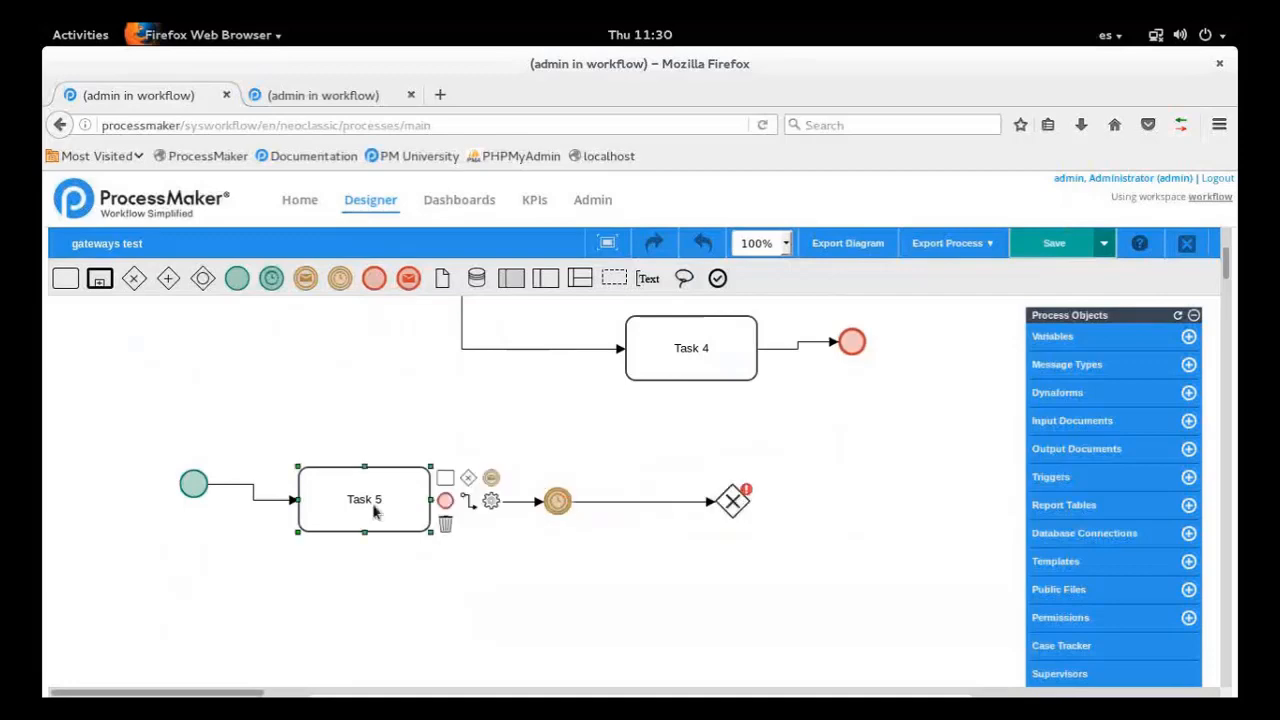
double_click(376, 512)
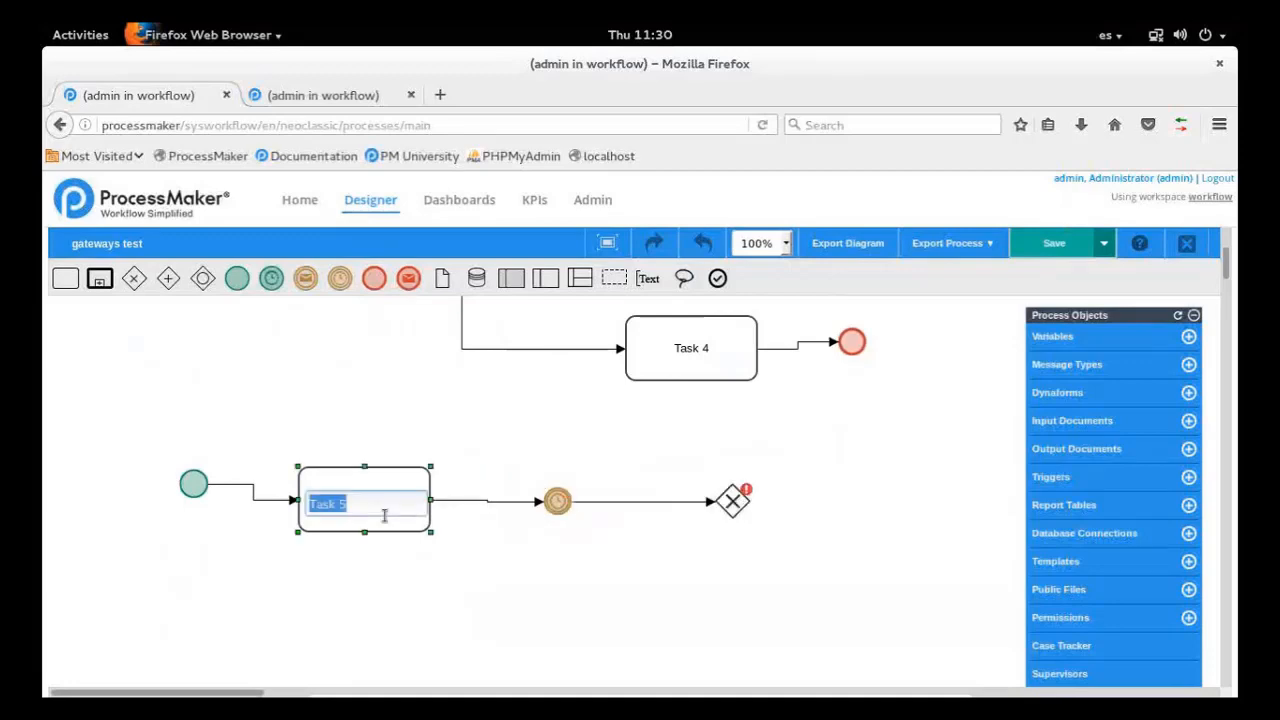
text(Generate a report)
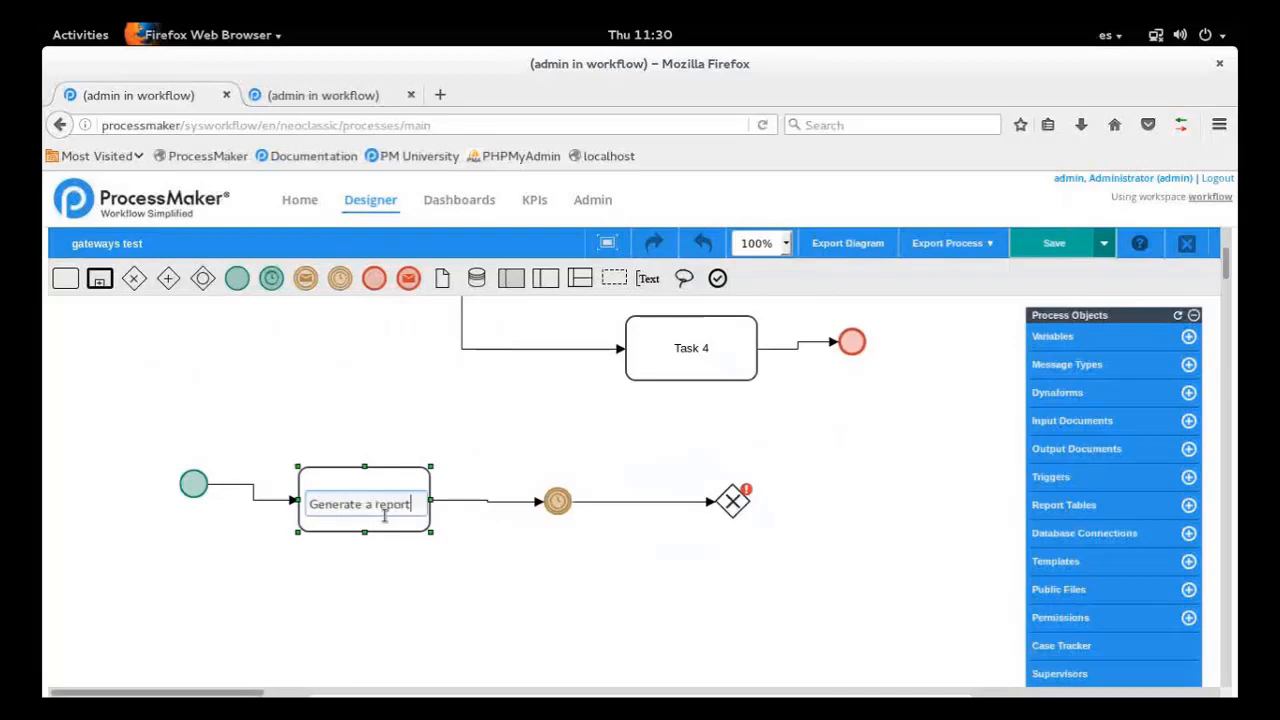
key(Return)
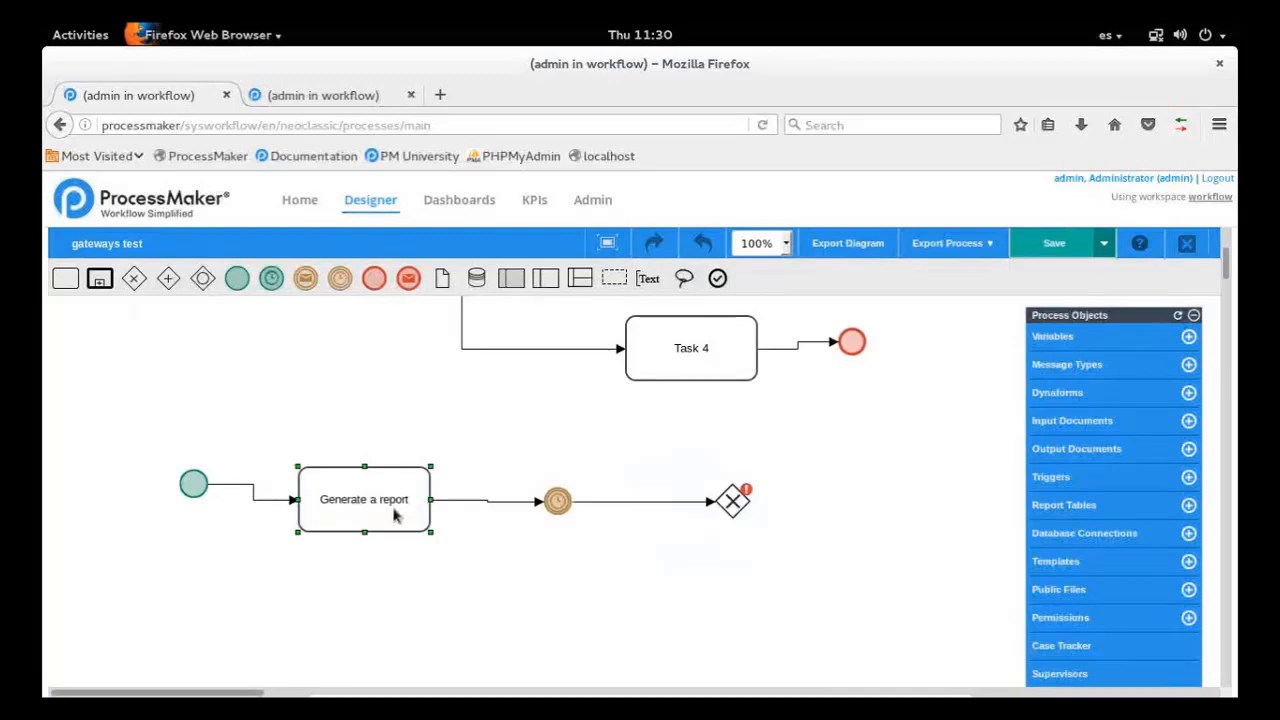
Change the "Generate a report" task to a Service Task and shift it slightly toward the timer event
right_click(395, 515)
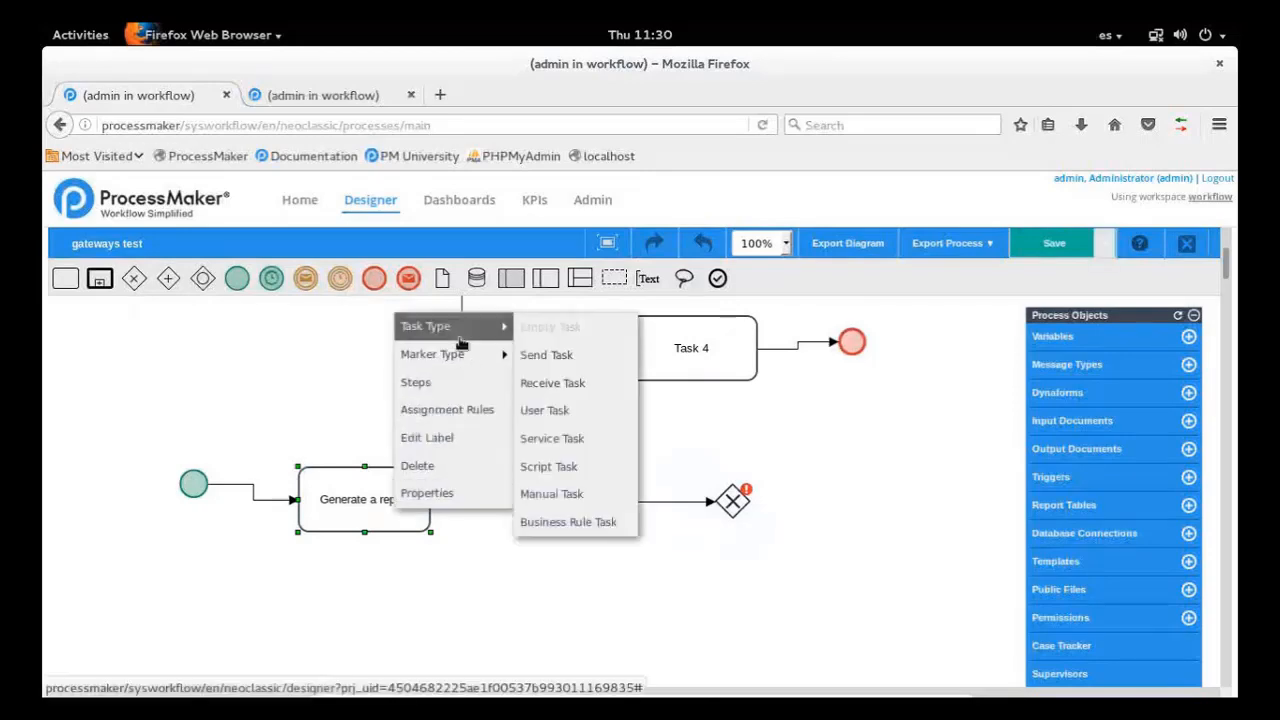
mouse_move(468, 329)
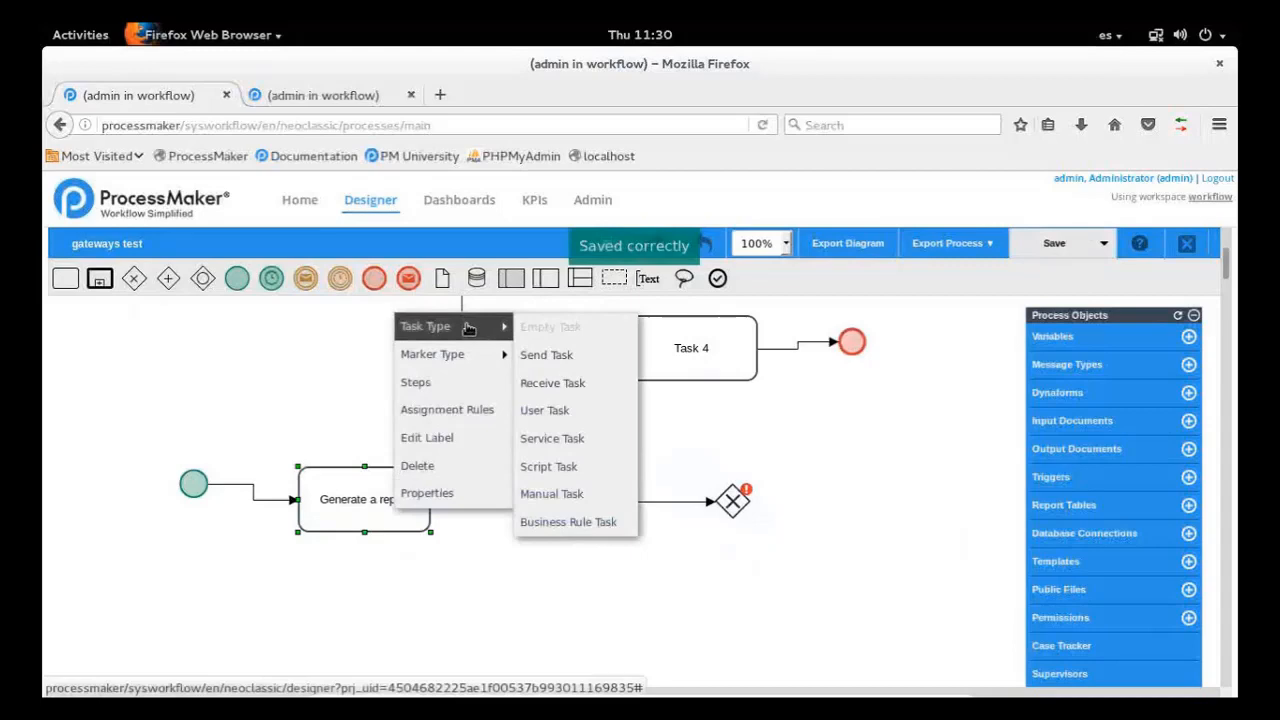
click(565, 440)
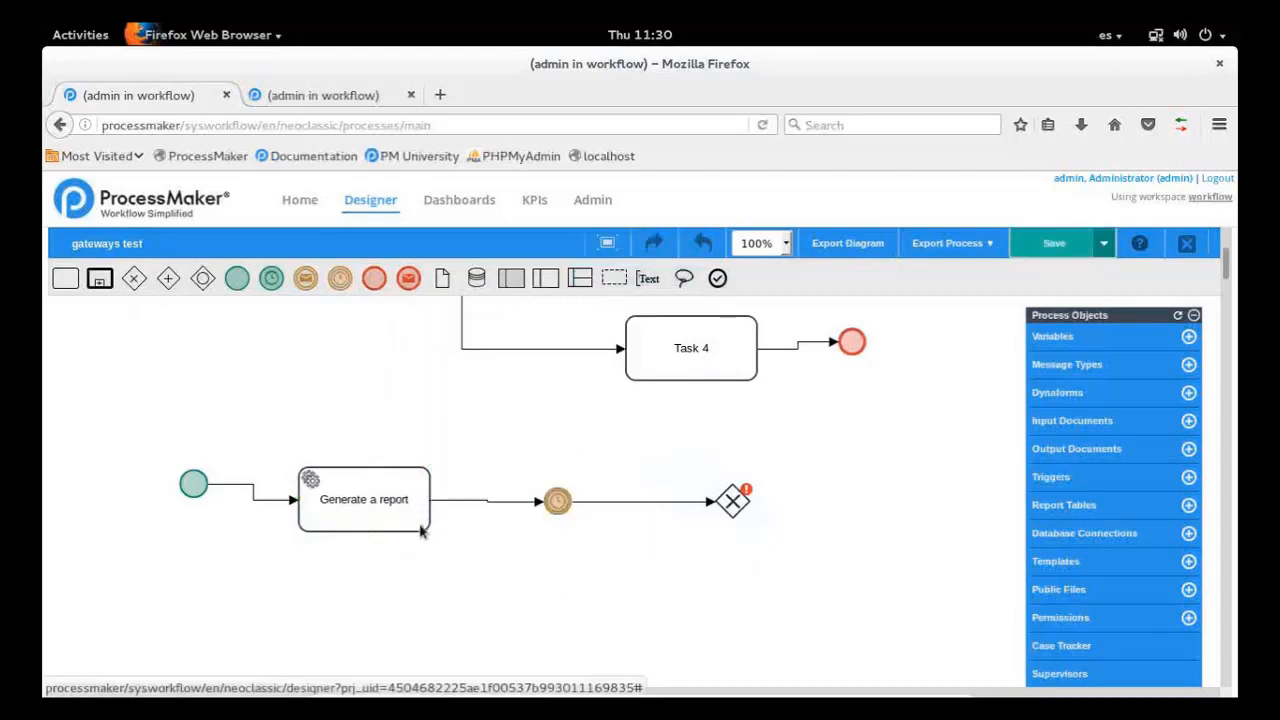
drag(397, 509, 407, 504)
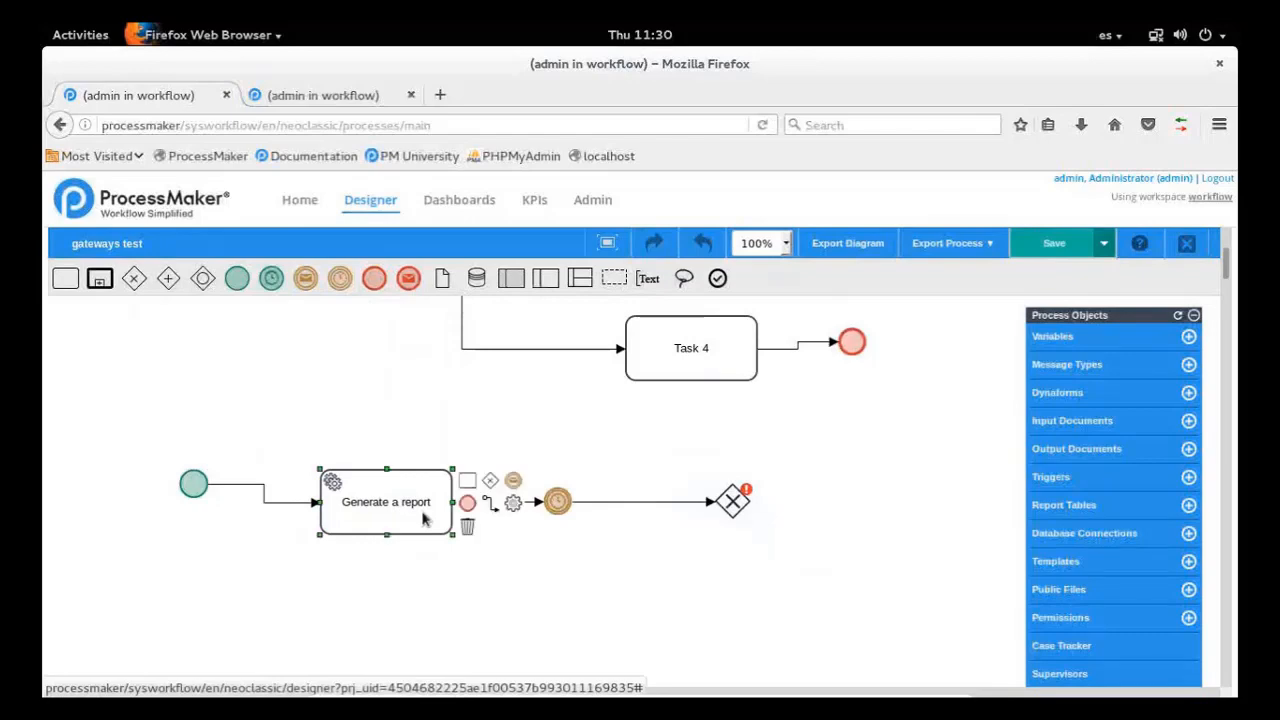
click(541, 603)
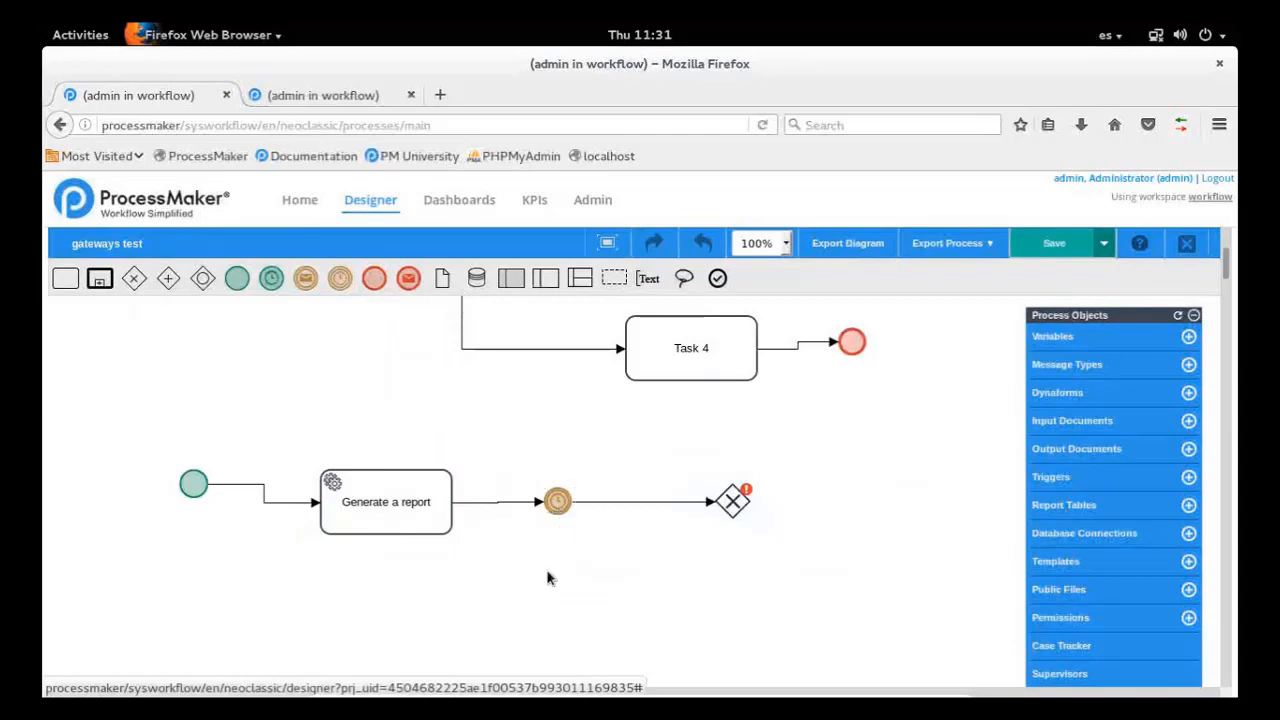
Connect the new gateway back to "Generate a report", routing the flow from the gateway's upper corner to the task's upper edge
click(736, 503)
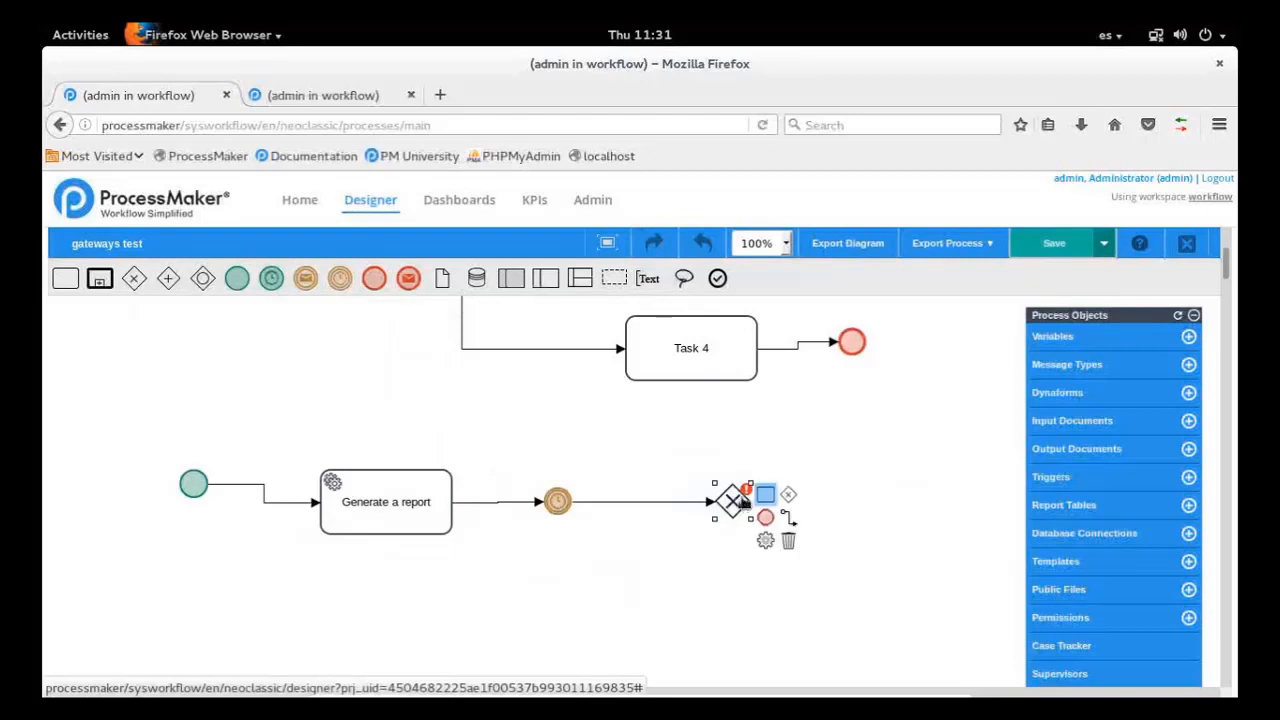
click(791, 517)
click(437, 478)
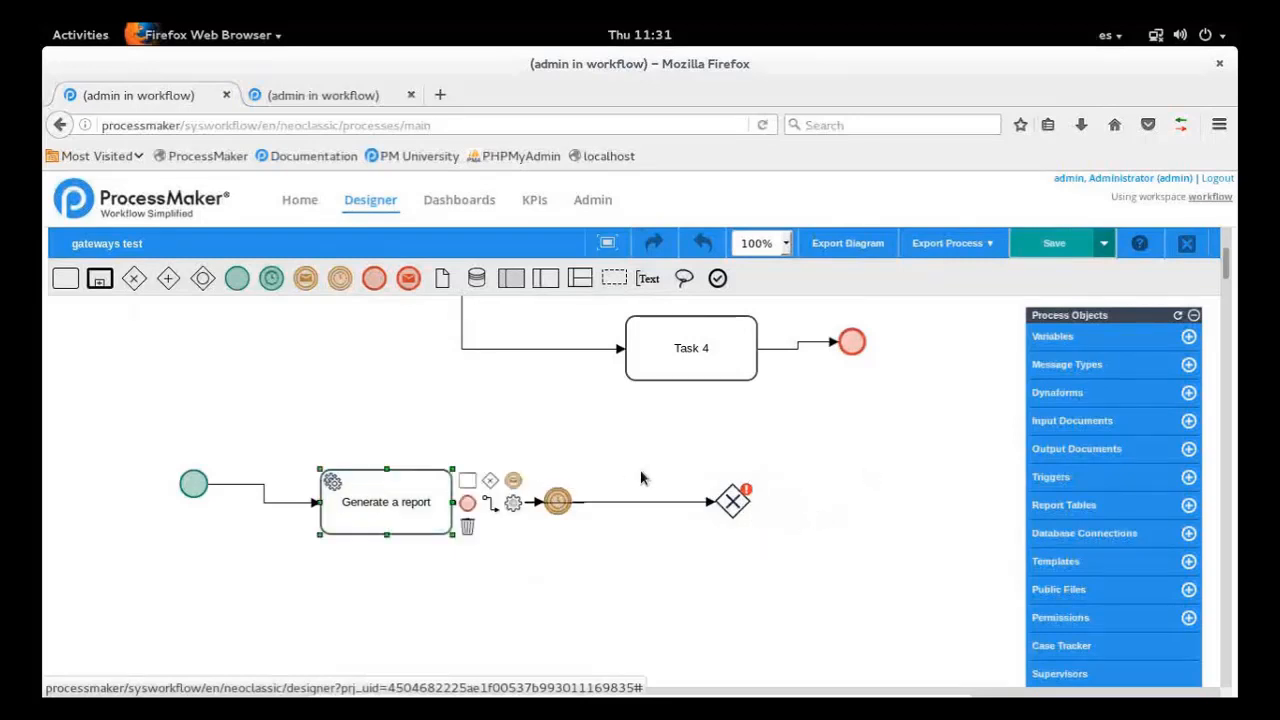
click(618, 595)
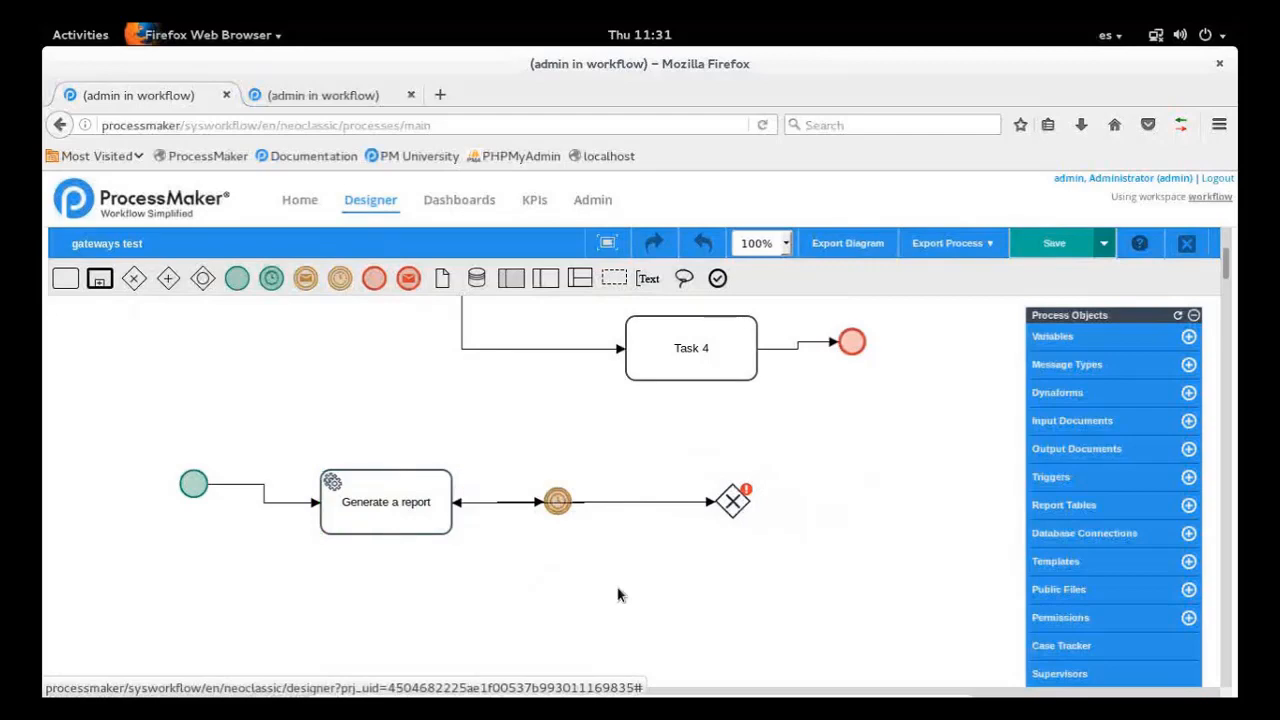
click(458, 503)
drag(452, 502, 387, 467)
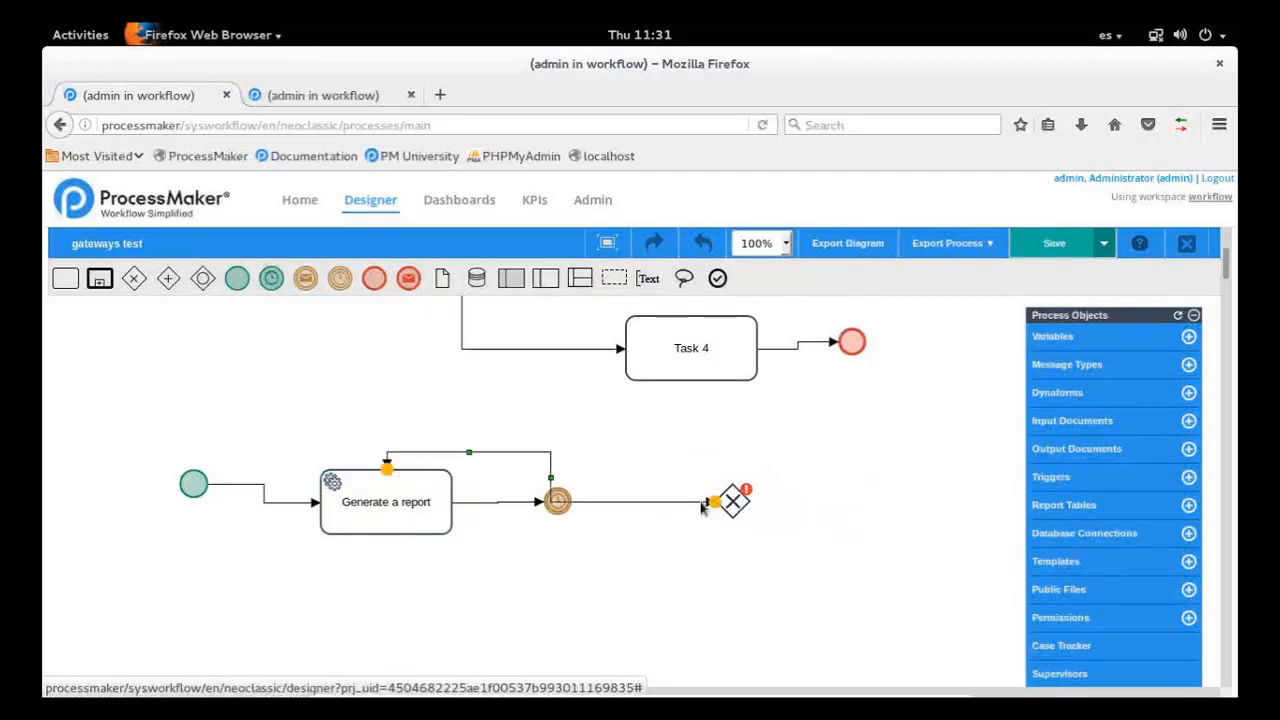
drag(712, 502, 734, 483)
Add a connected task after the new exclusive gateway, on the side away from the timer event
click(733, 500)
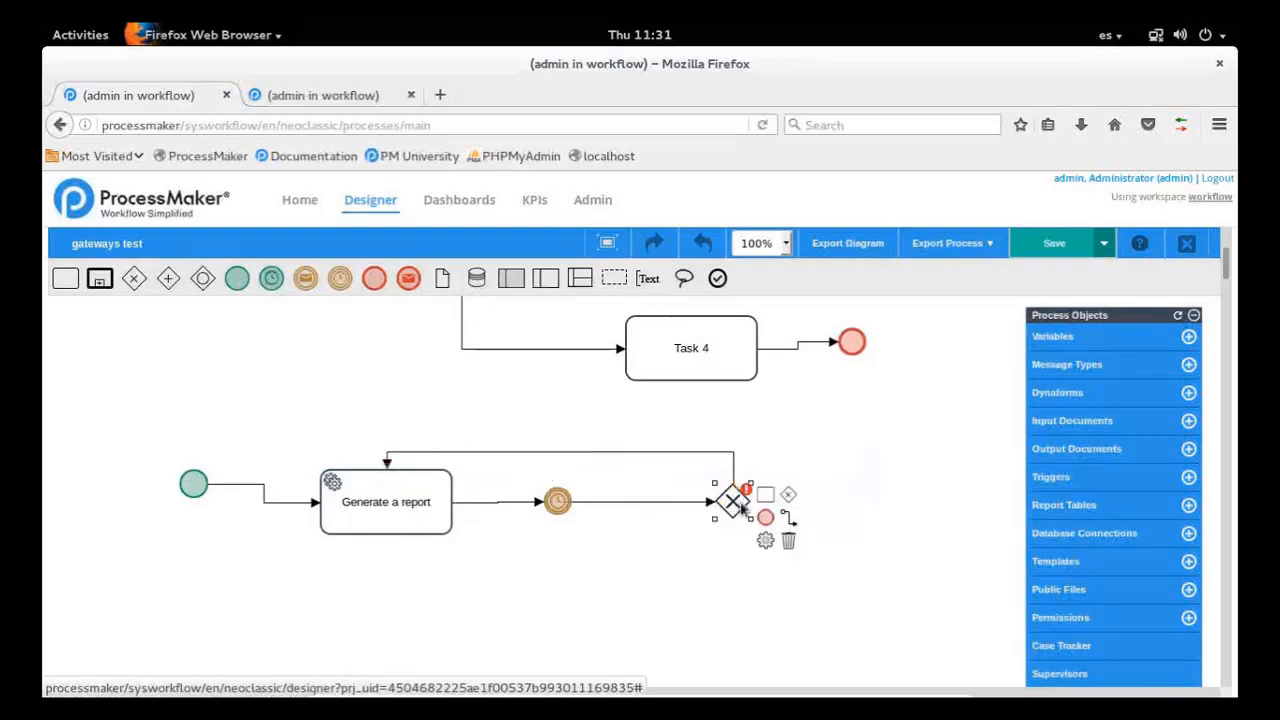
click(765, 495)
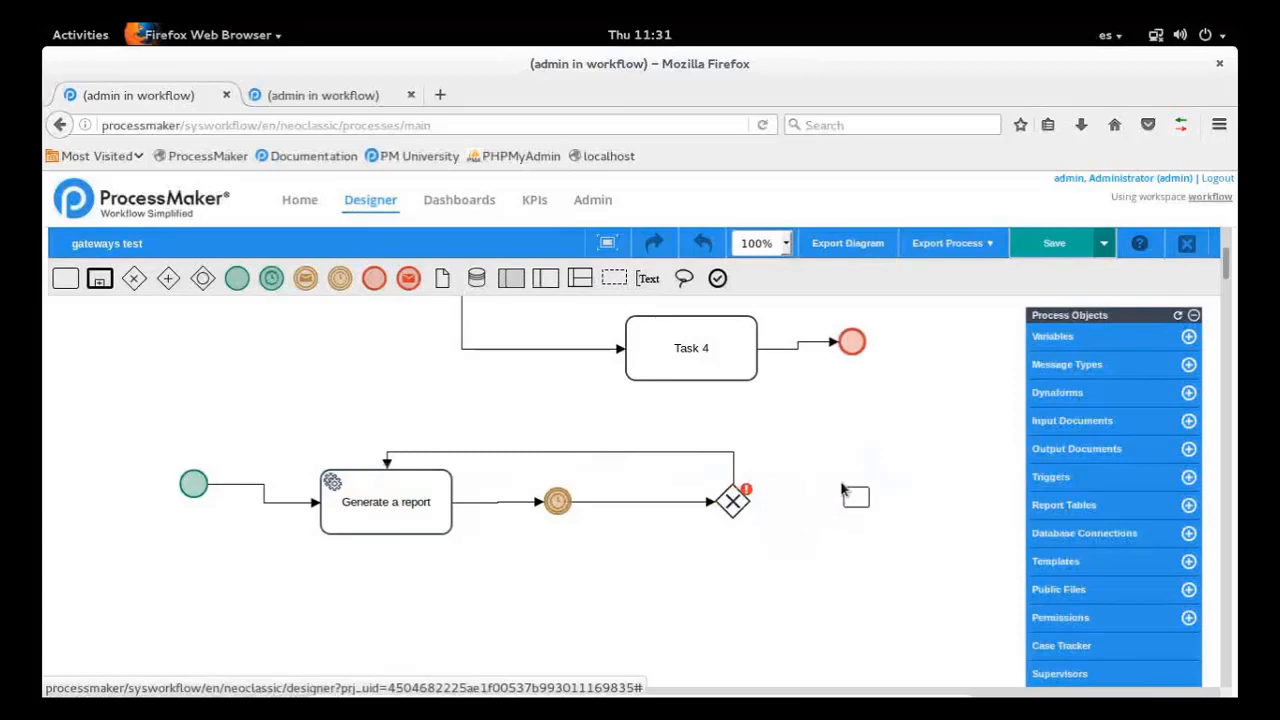
click(856, 497)
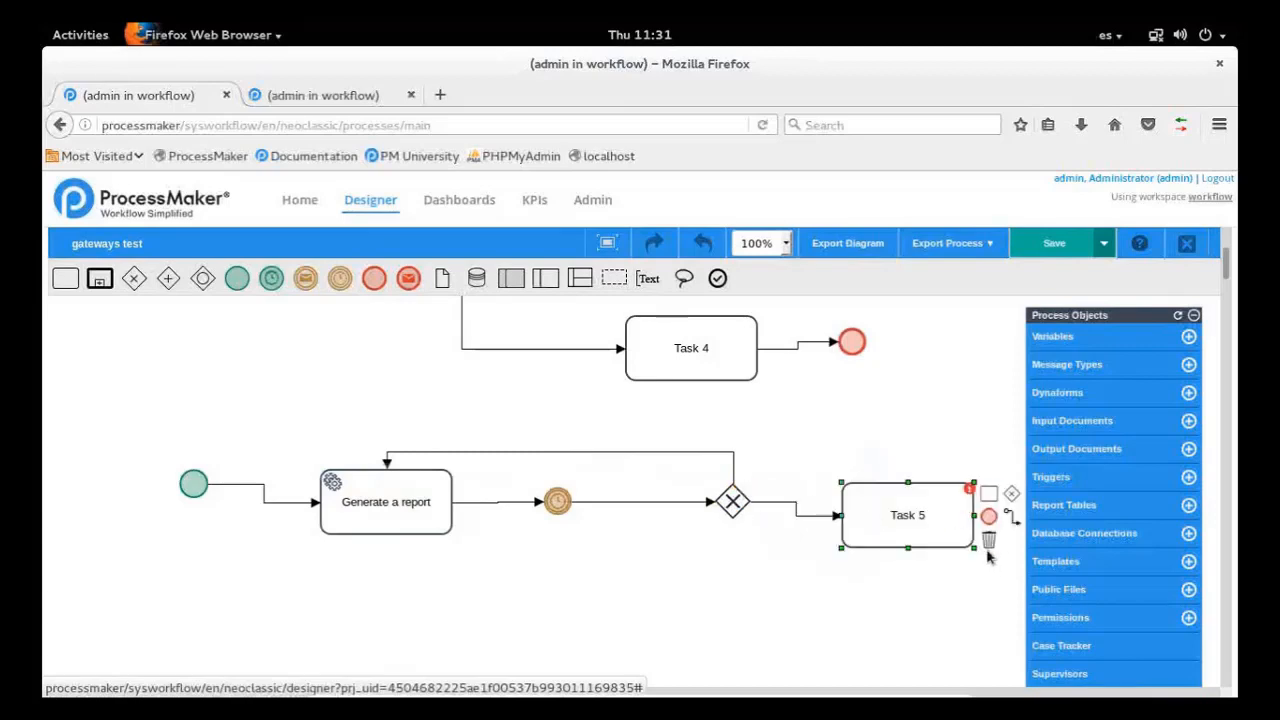
click(851, 622)
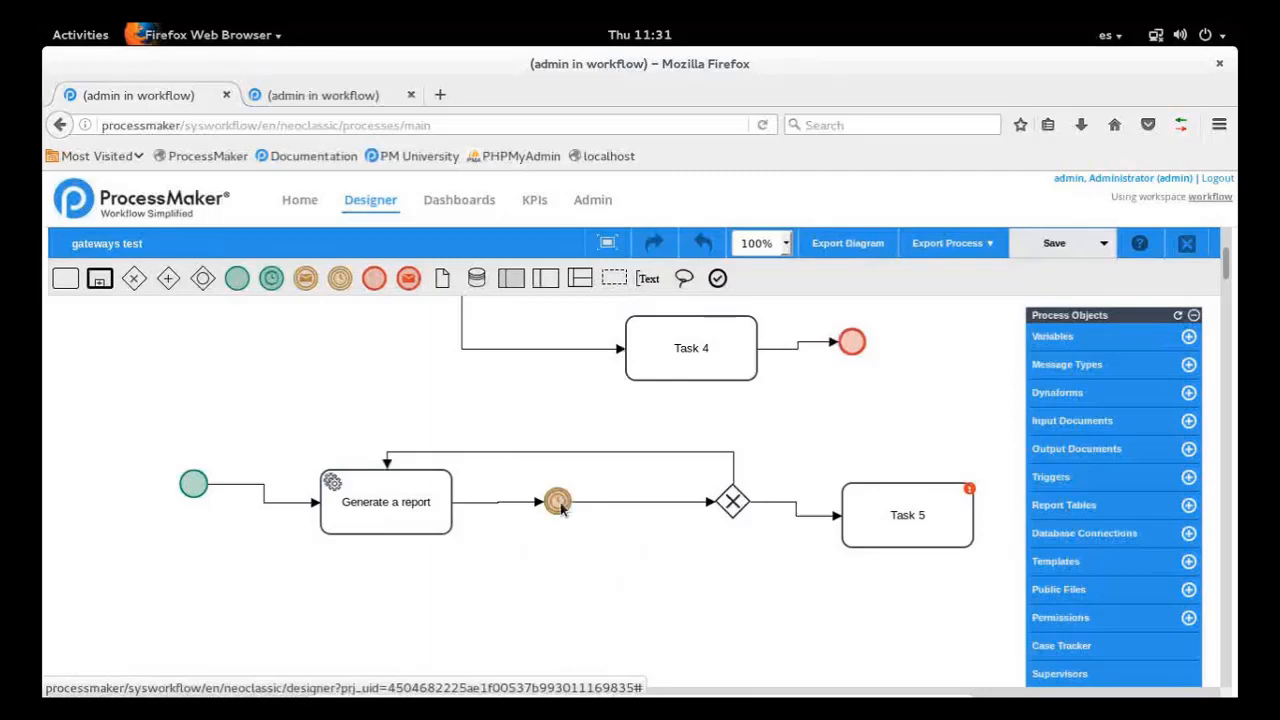
Move the timer event slightly closer to the gateway
drag(560, 508, 579, 504)
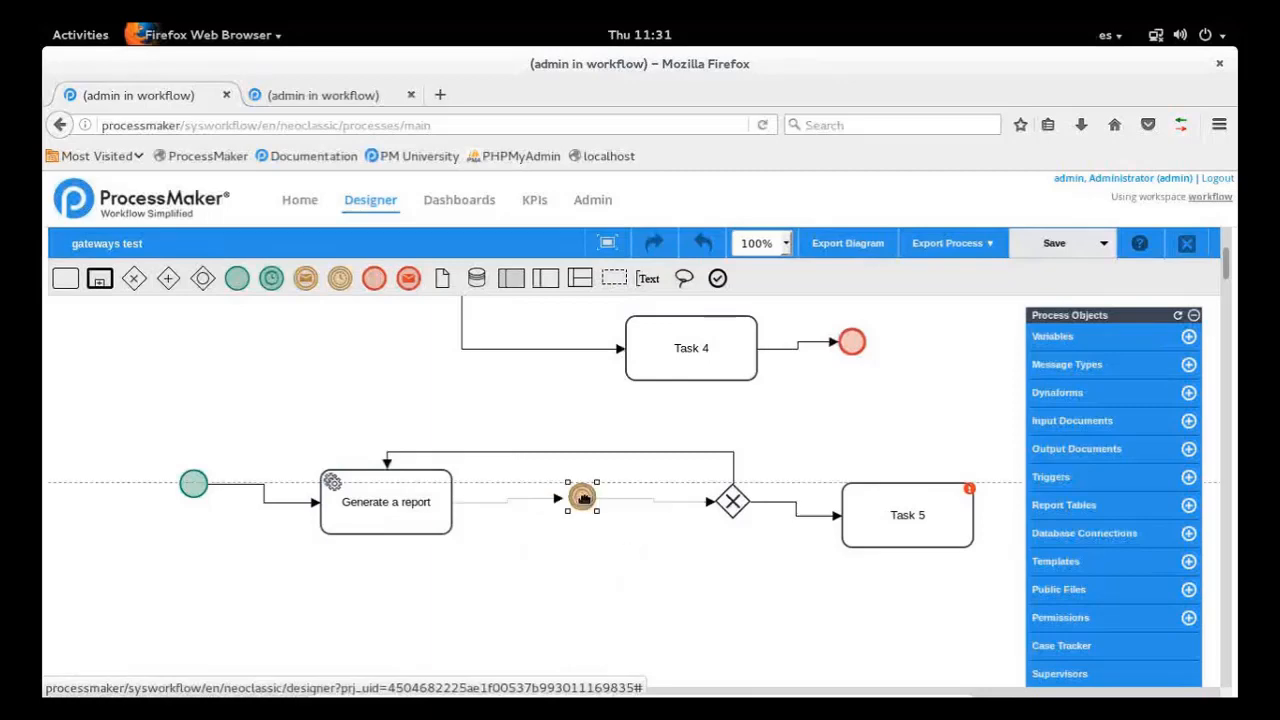
click(587, 503)
click(580, 562)
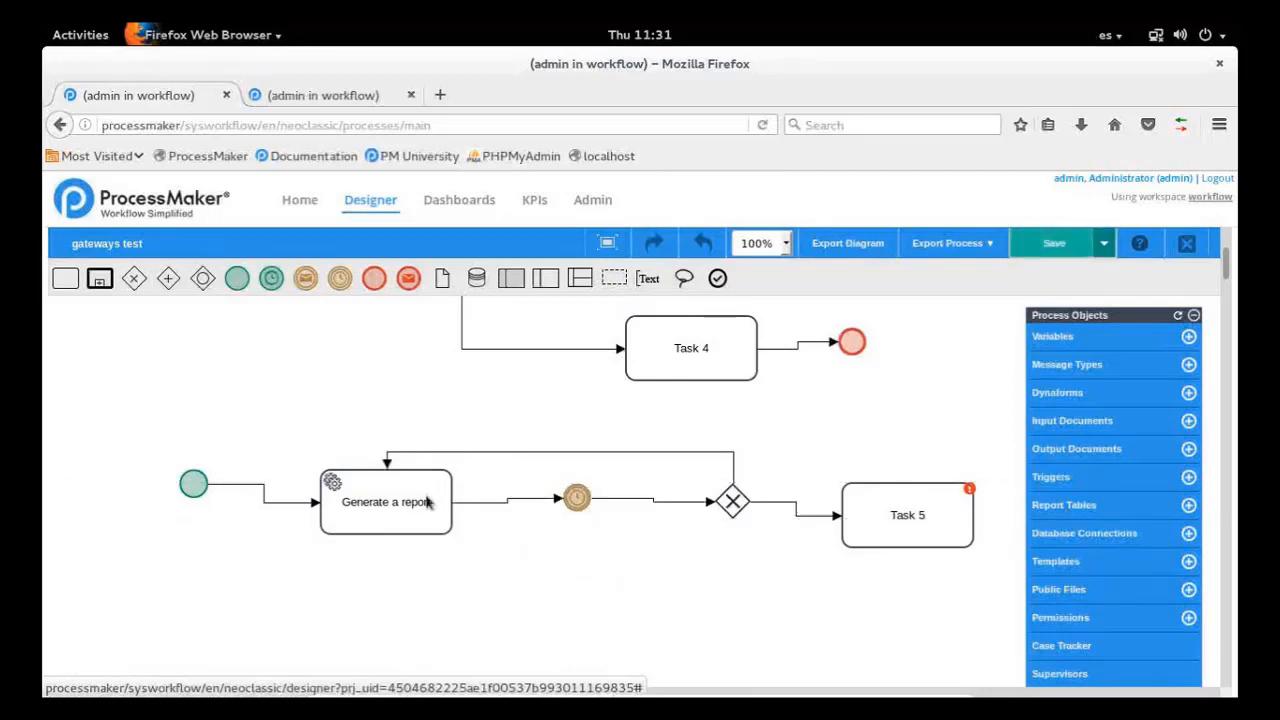
click(414, 518)
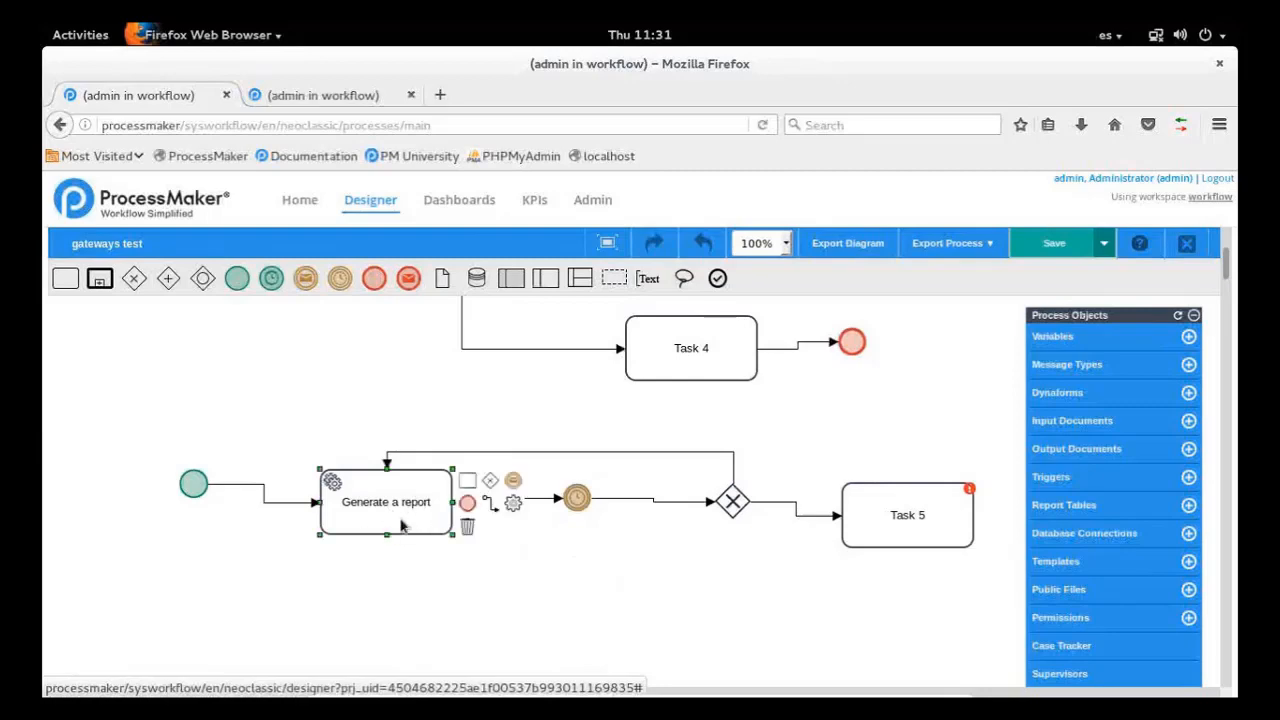
right_click(434, 530)
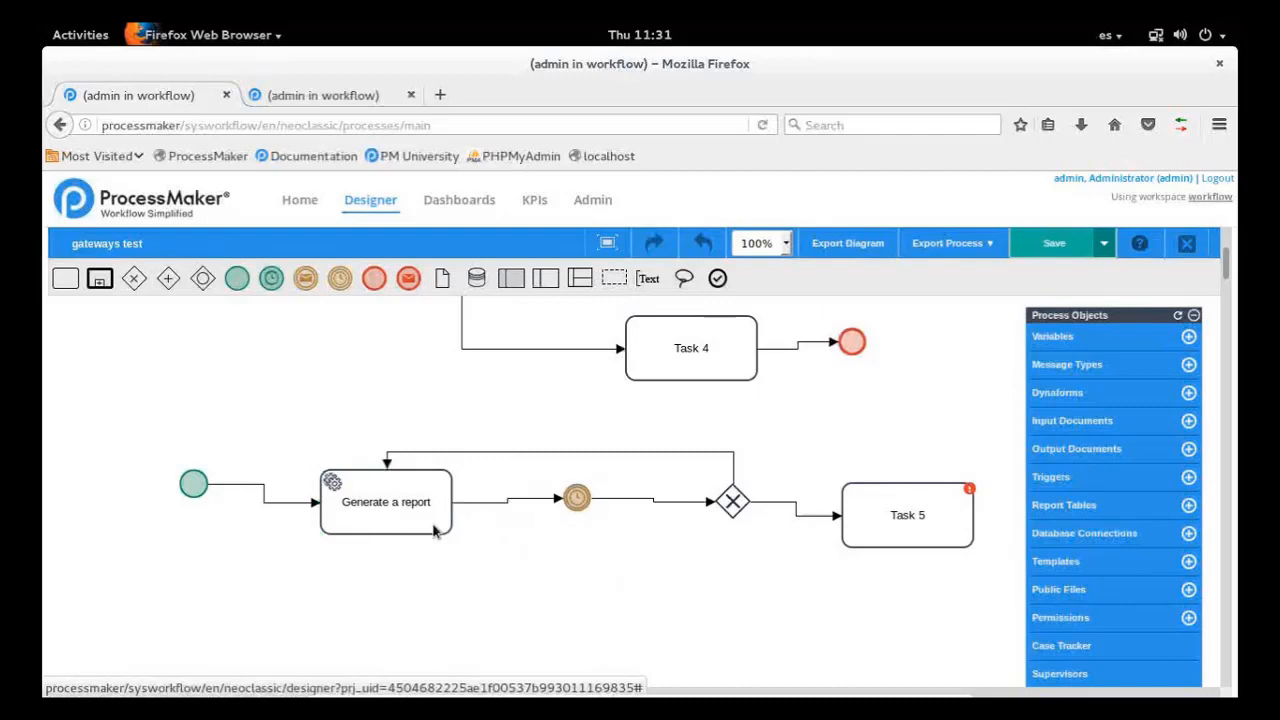
click(577, 499)
click(737, 543)
Label the new exclusive gateway "report was generated?" and save the process
click(733, 505)
double_click(734, 513)
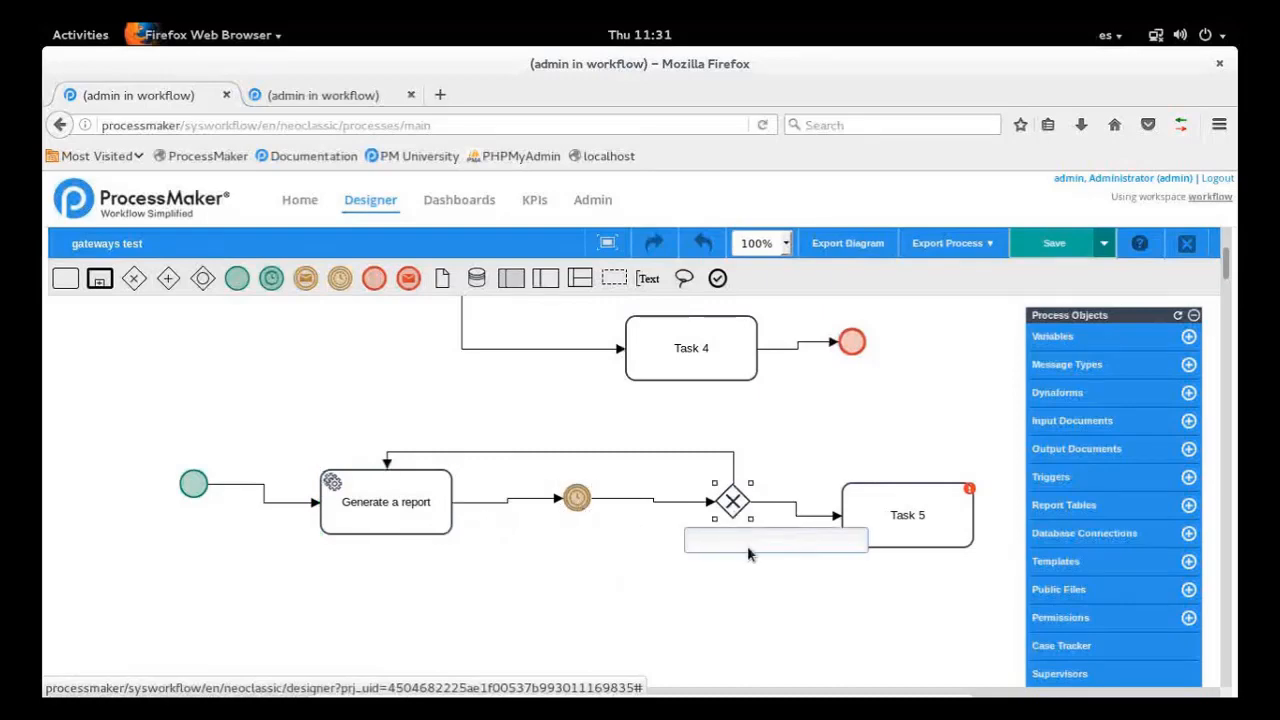
text(report was generated?)
key(Return)
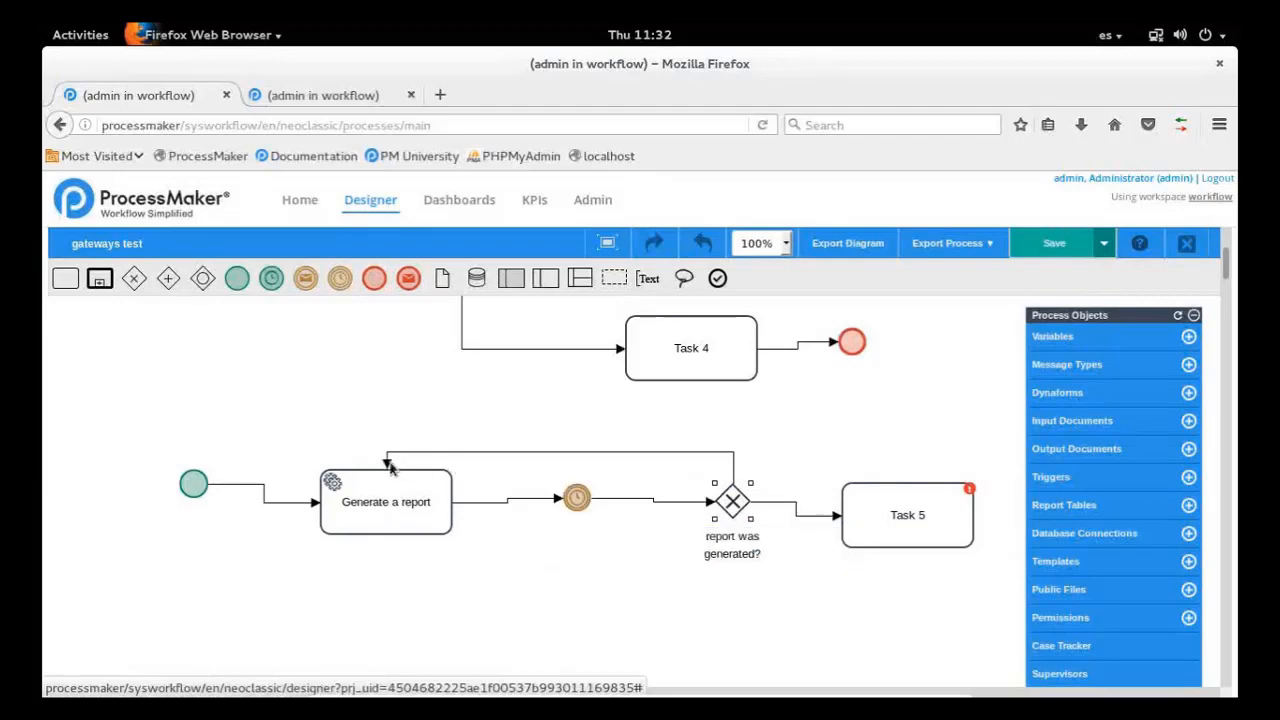
key(ctrl+s)
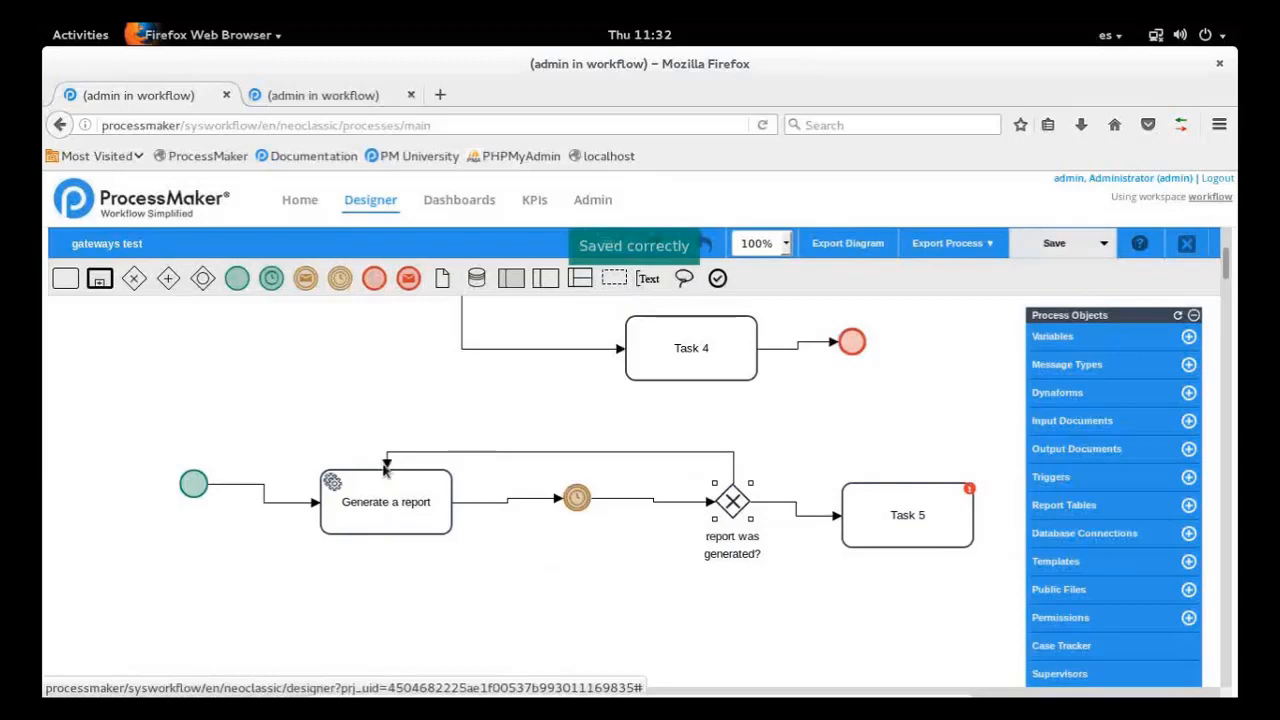
Label the flow returning to "Generate a report" as "no" and the flow from the gateway to Task 5 as "yes"
double_click(386, 465)
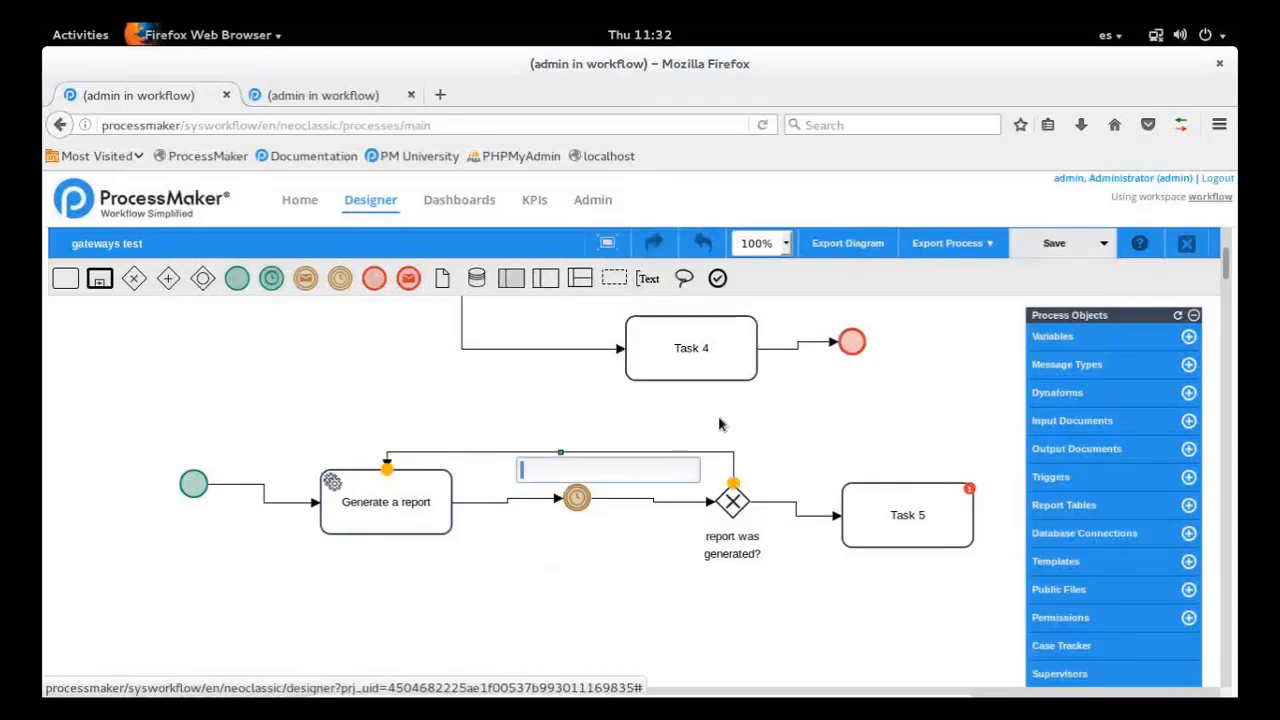
text(no)
key(Return)
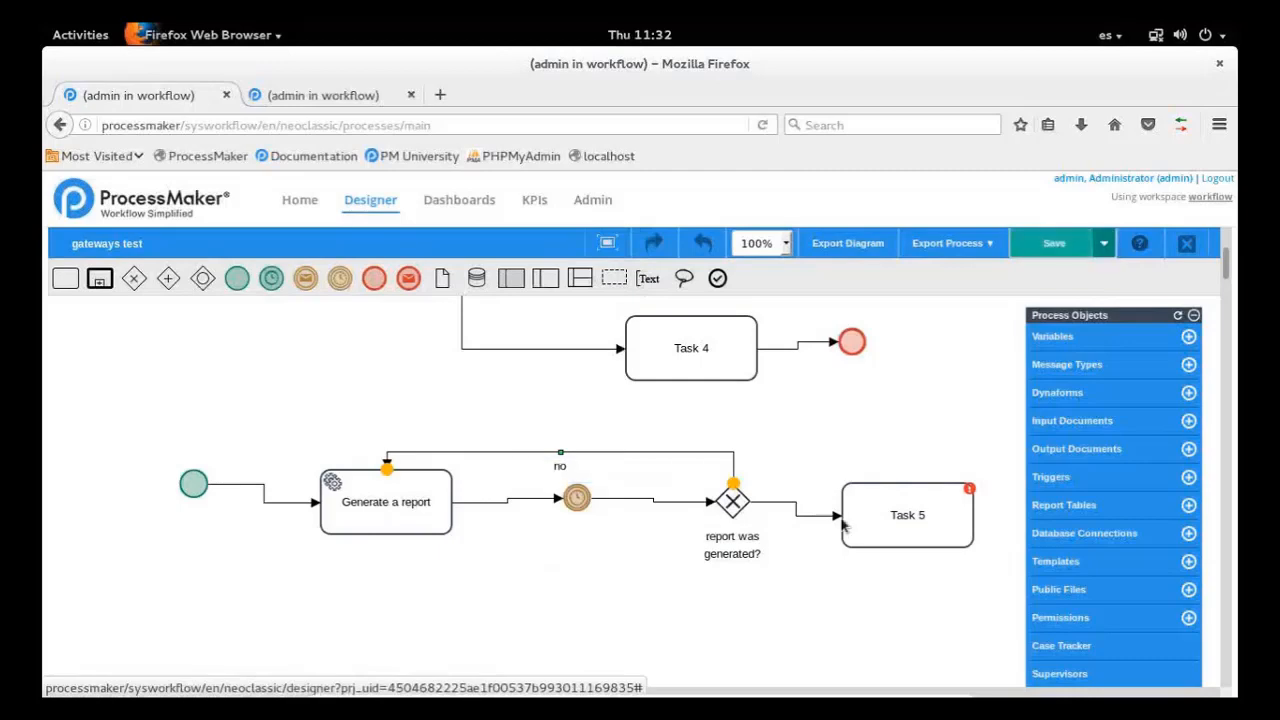
double_click(840, 518)
text(es)
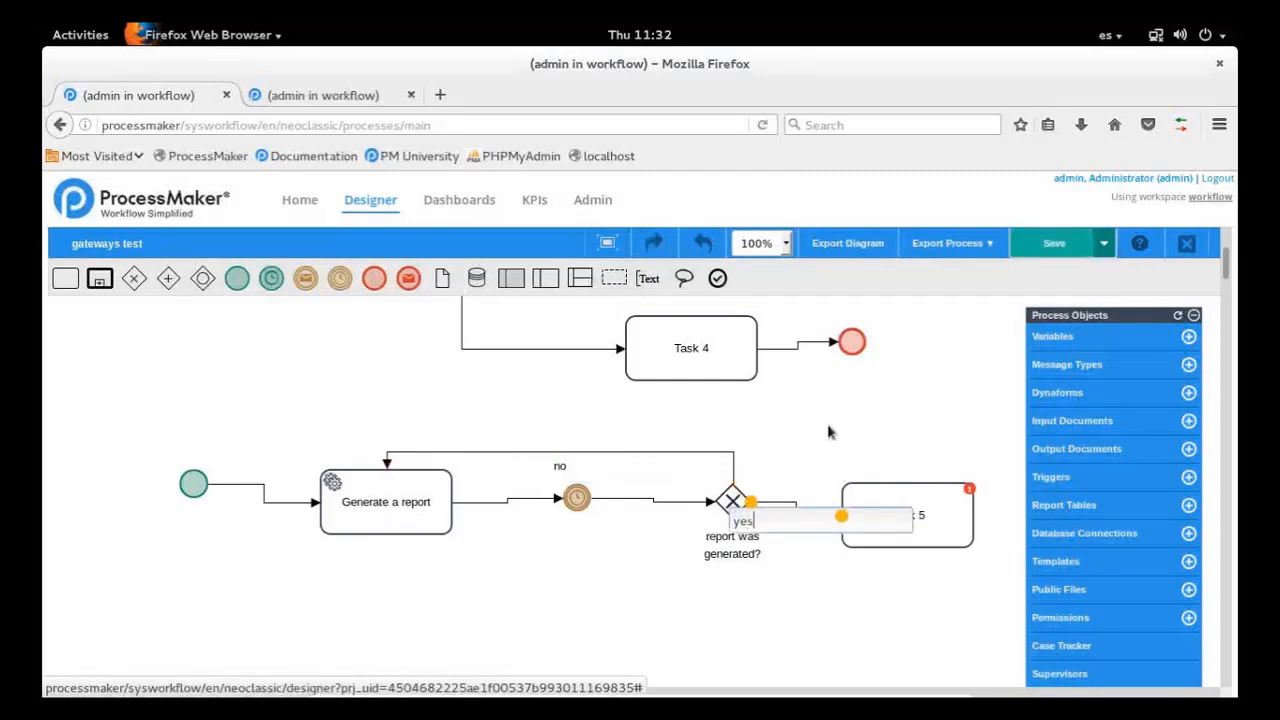
key(Return)
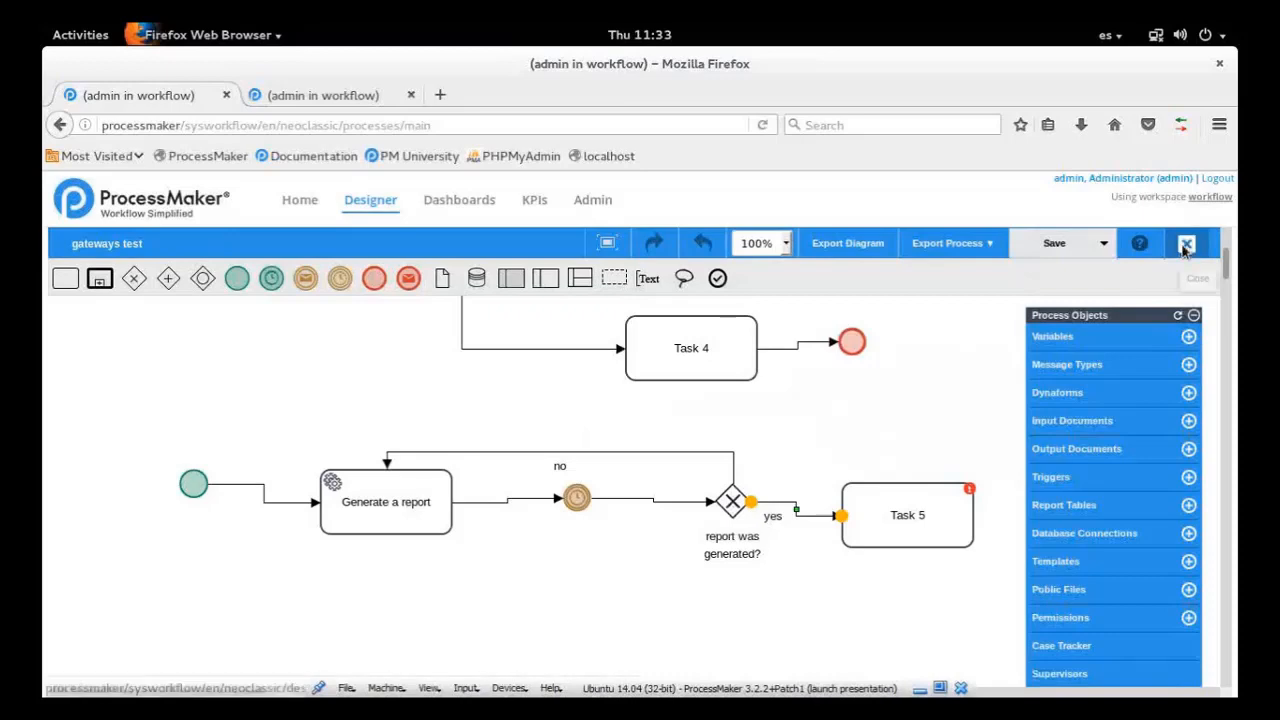
Open the advanced case search and look over its category, process and filter-by criteria
click(298, 202)
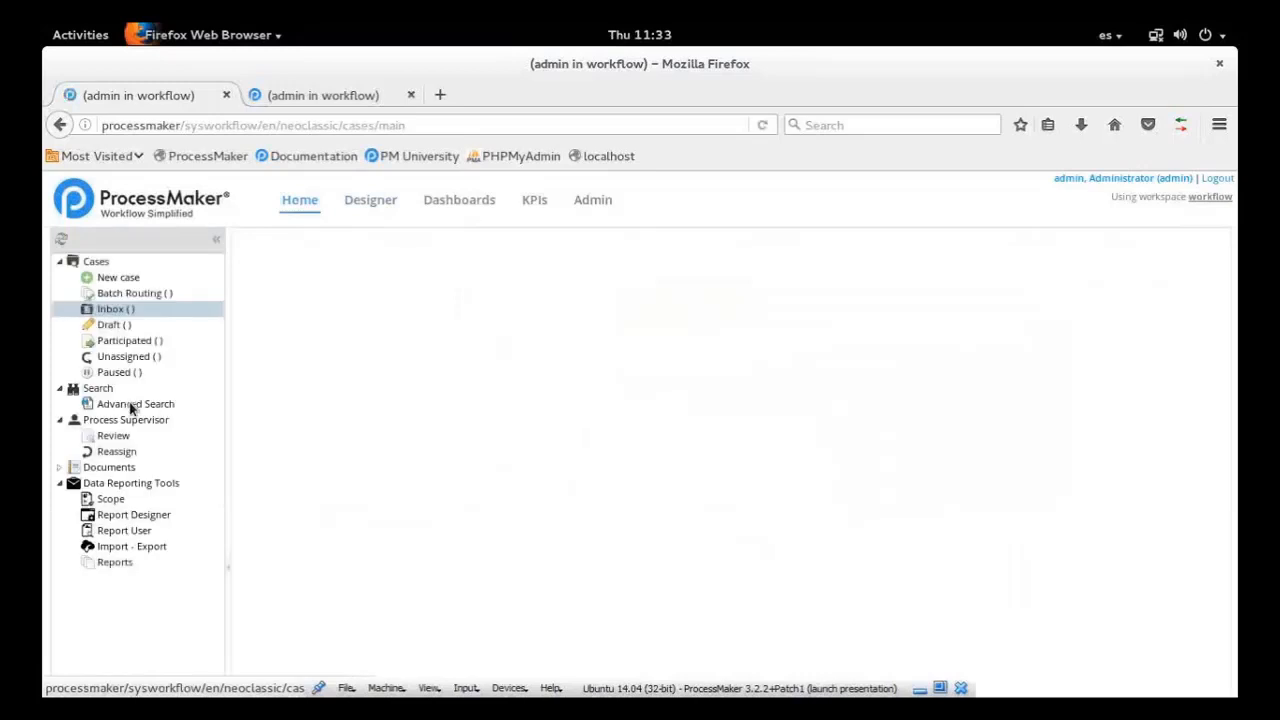
click(137, 405)
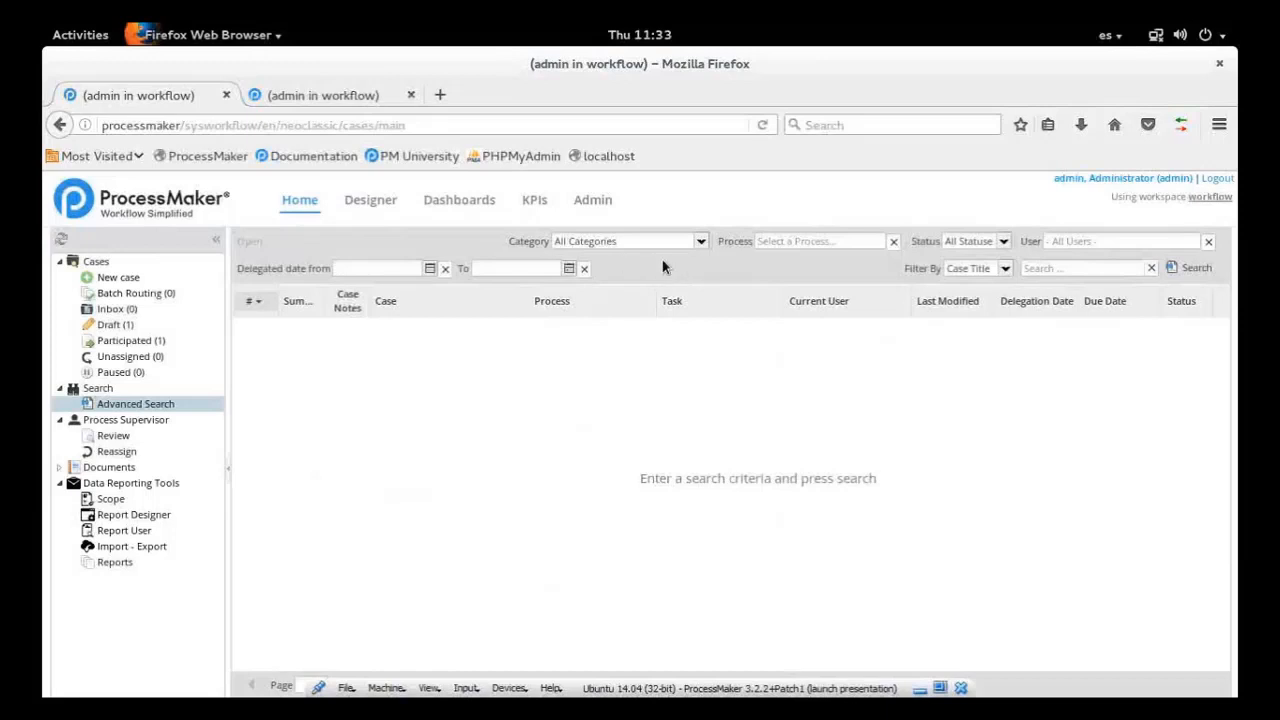
click(574, 247)
click(822, 245)
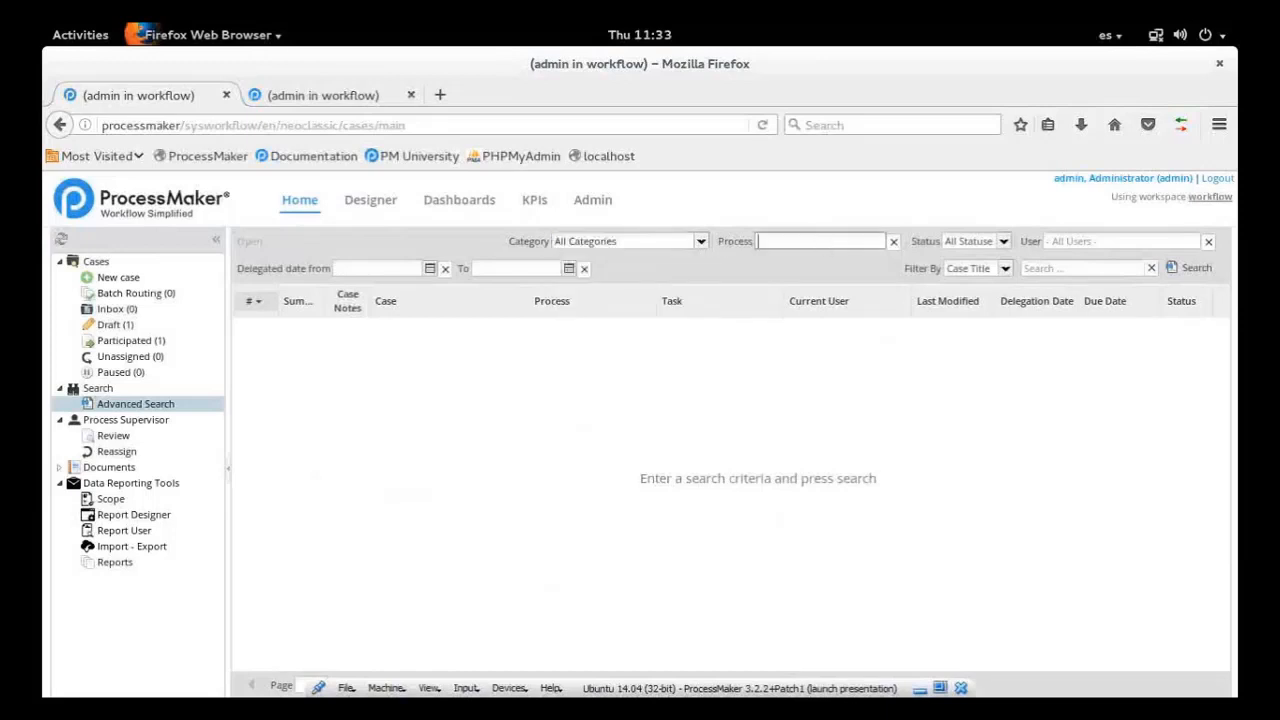
click(712, 277)
click(1005, 269)
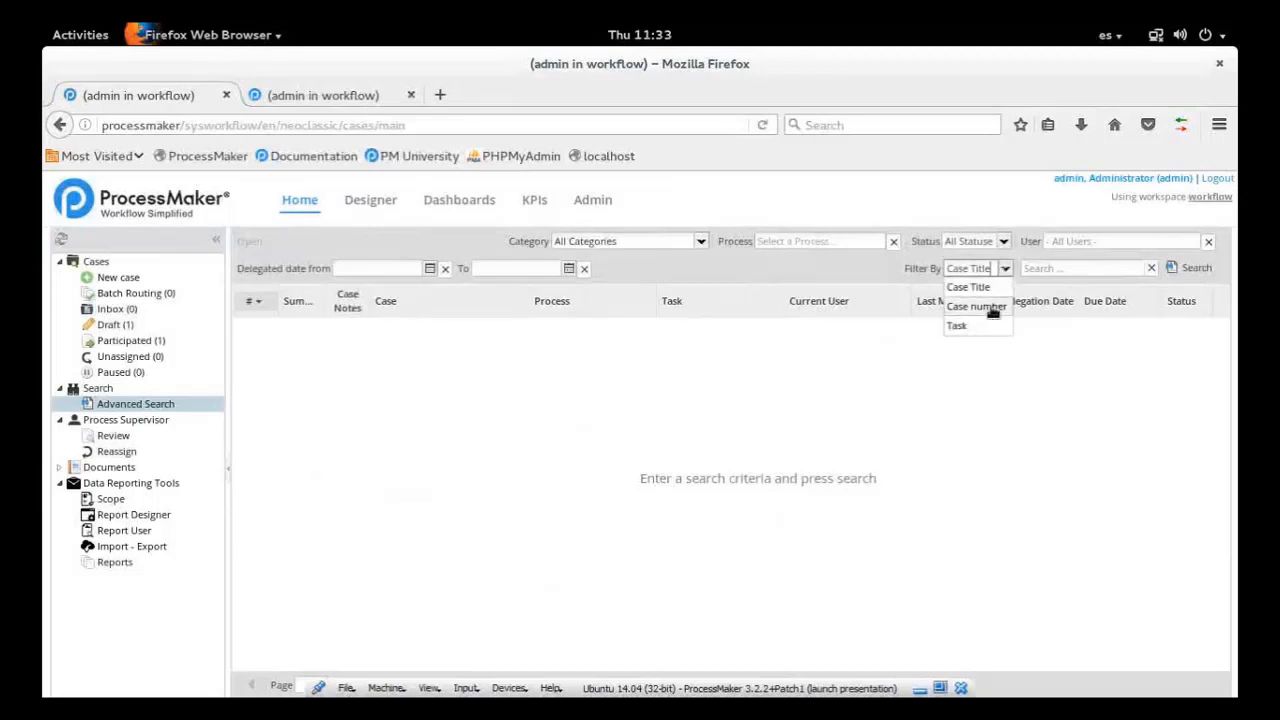
click(991, 309)
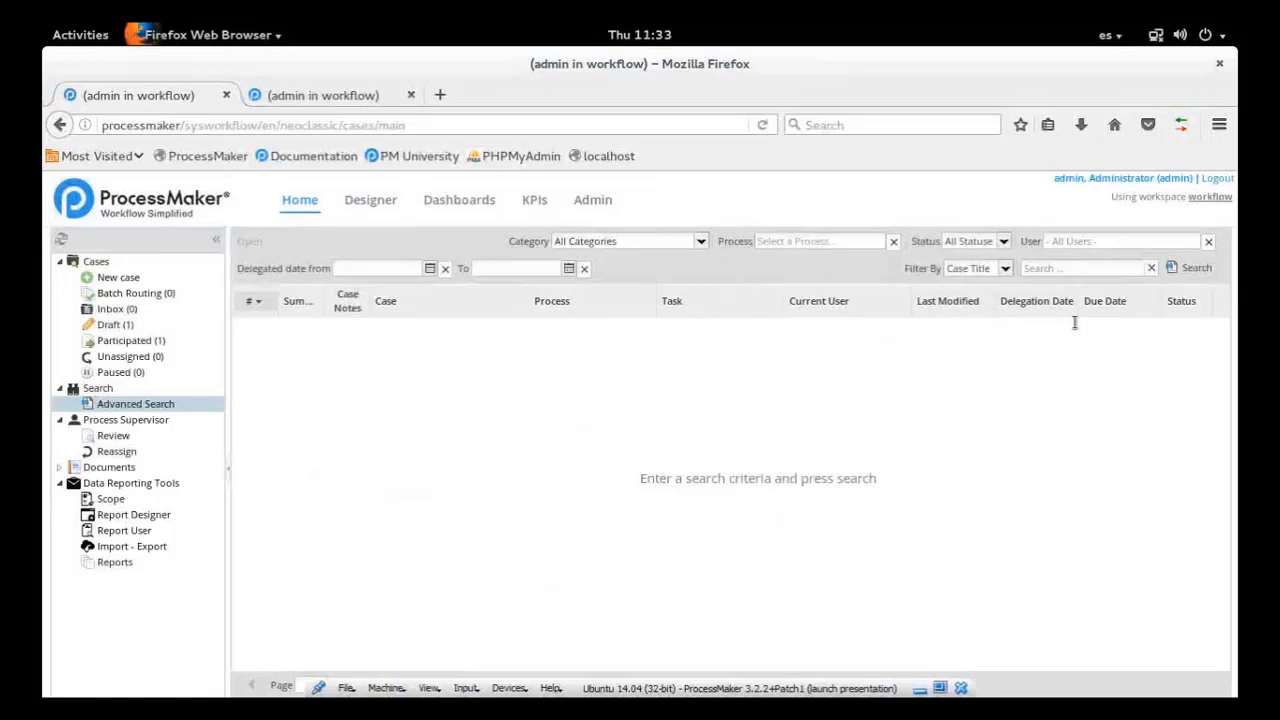
Search all cases for "vendor", filtering by case title
click(1075, 268)
text(vendor)
click(978, 268)
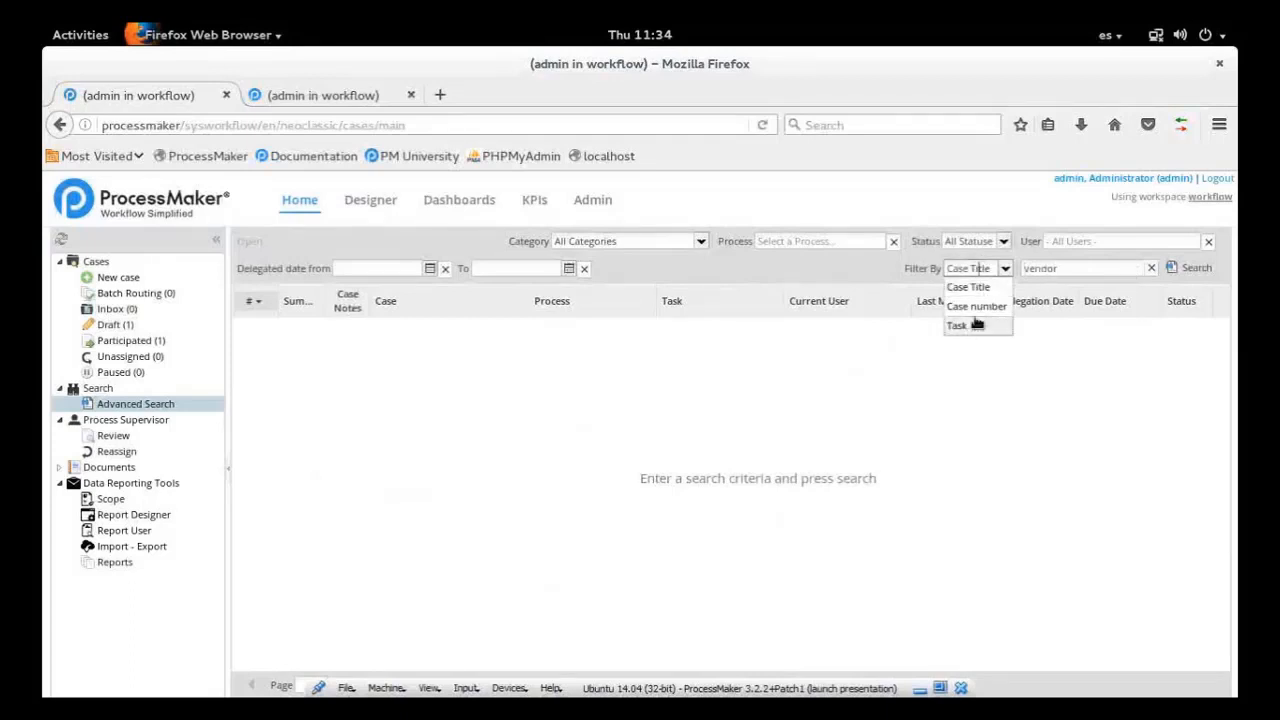
click(993, 289)
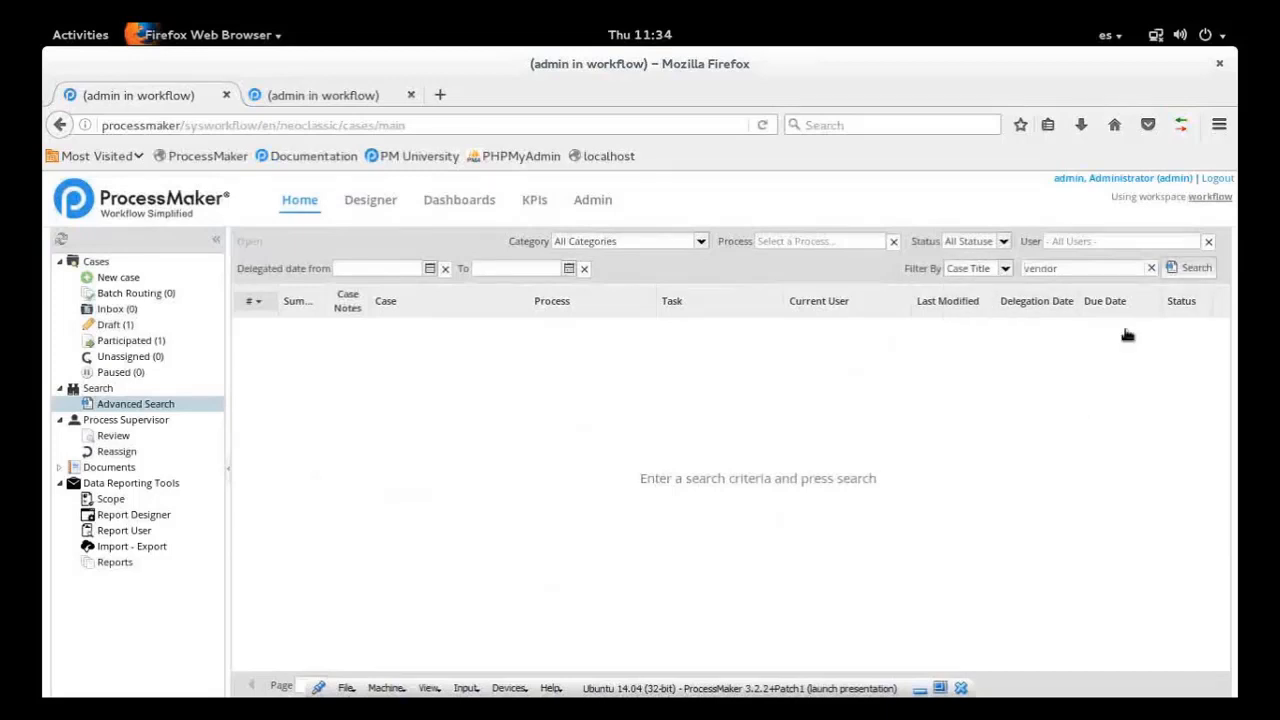
click(1198, 270)
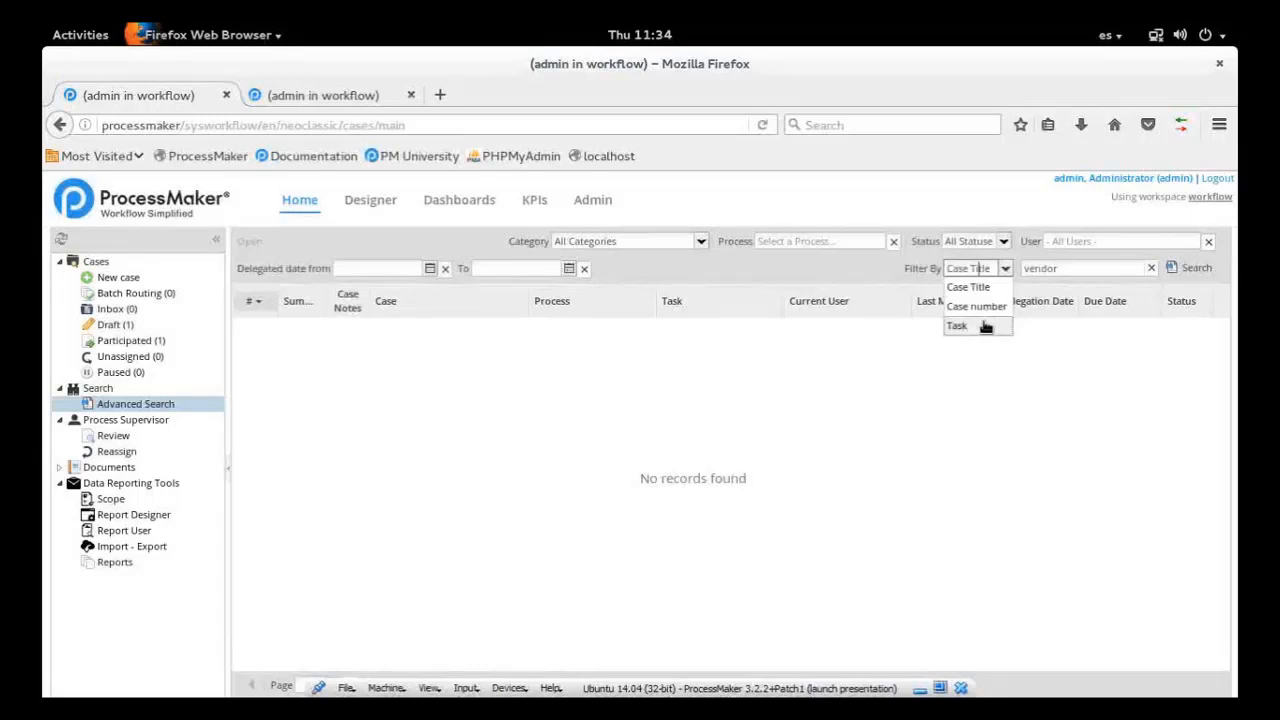
Restrict the case search to the Vendor Registration Process, keeping all categories
key(Escape)
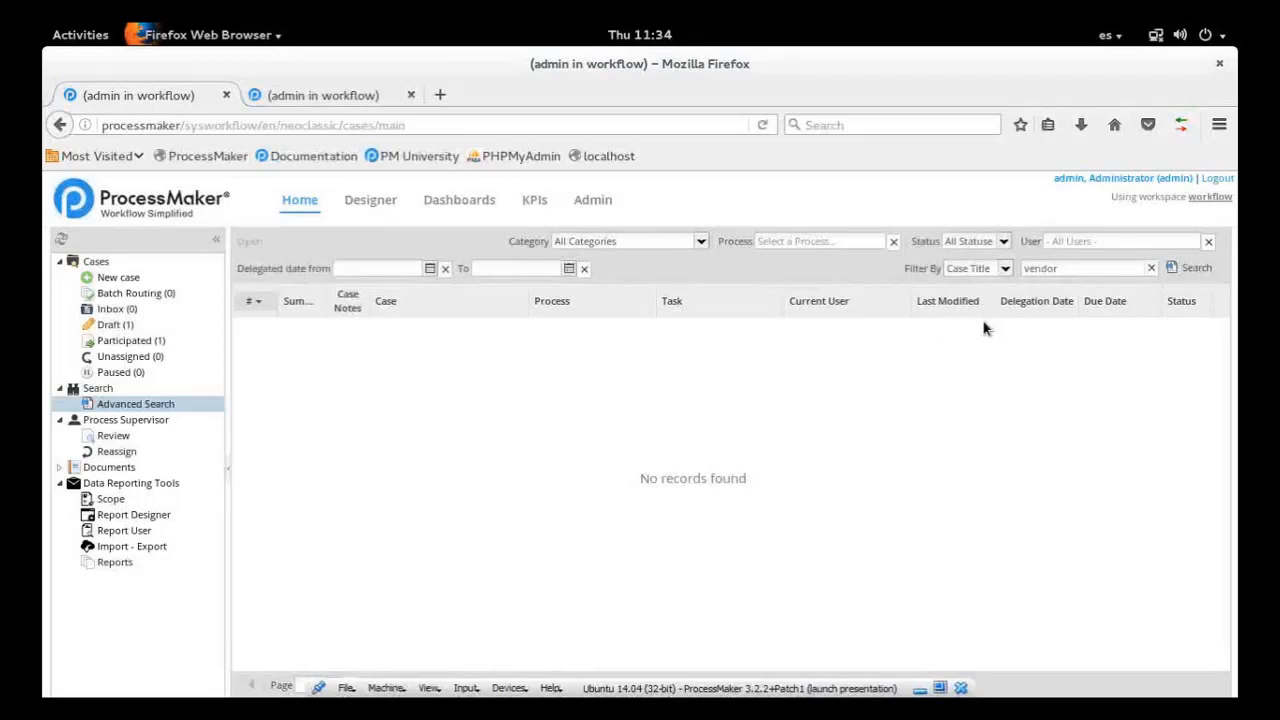
click(701, 243)
click(812, 240)
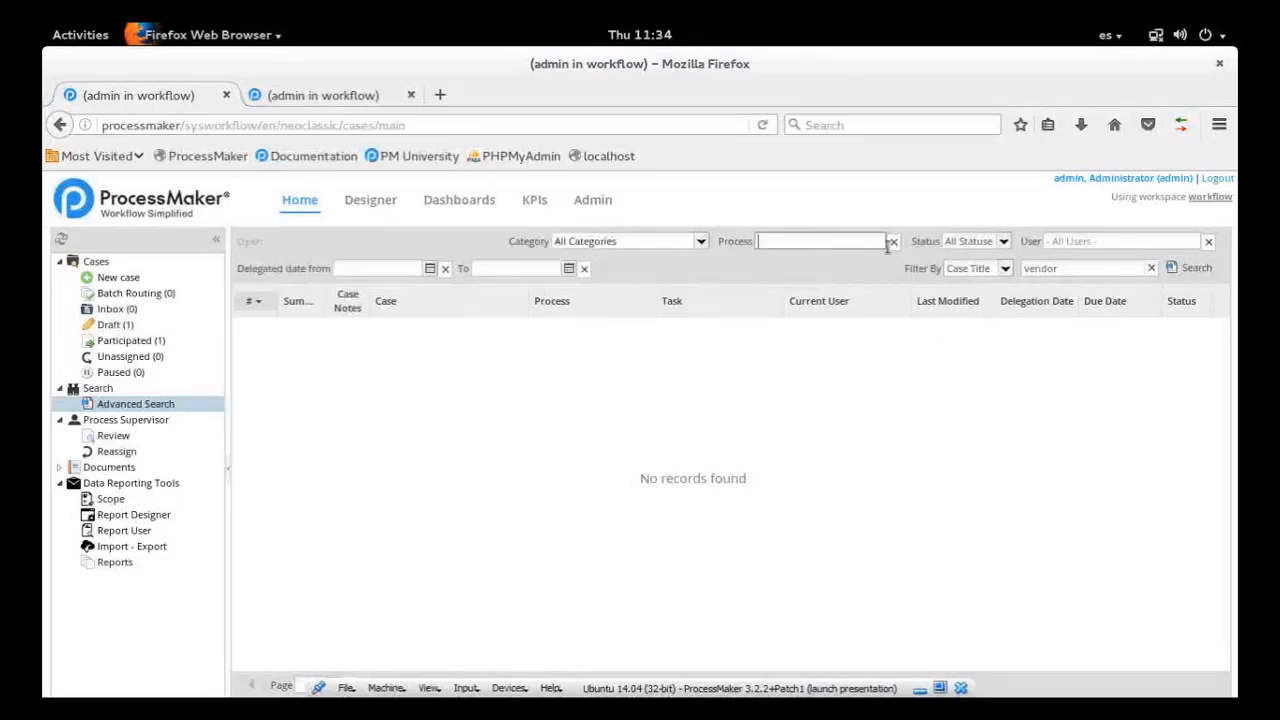
text(ven)
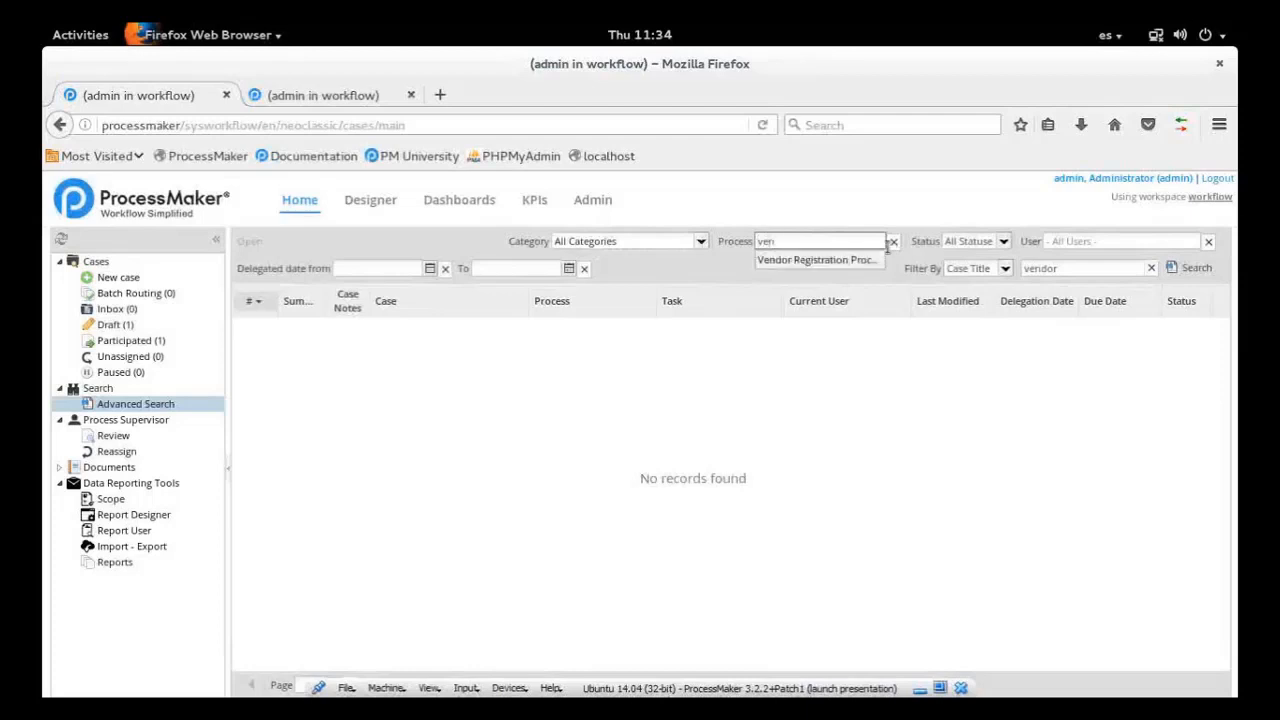
click(822, 262)
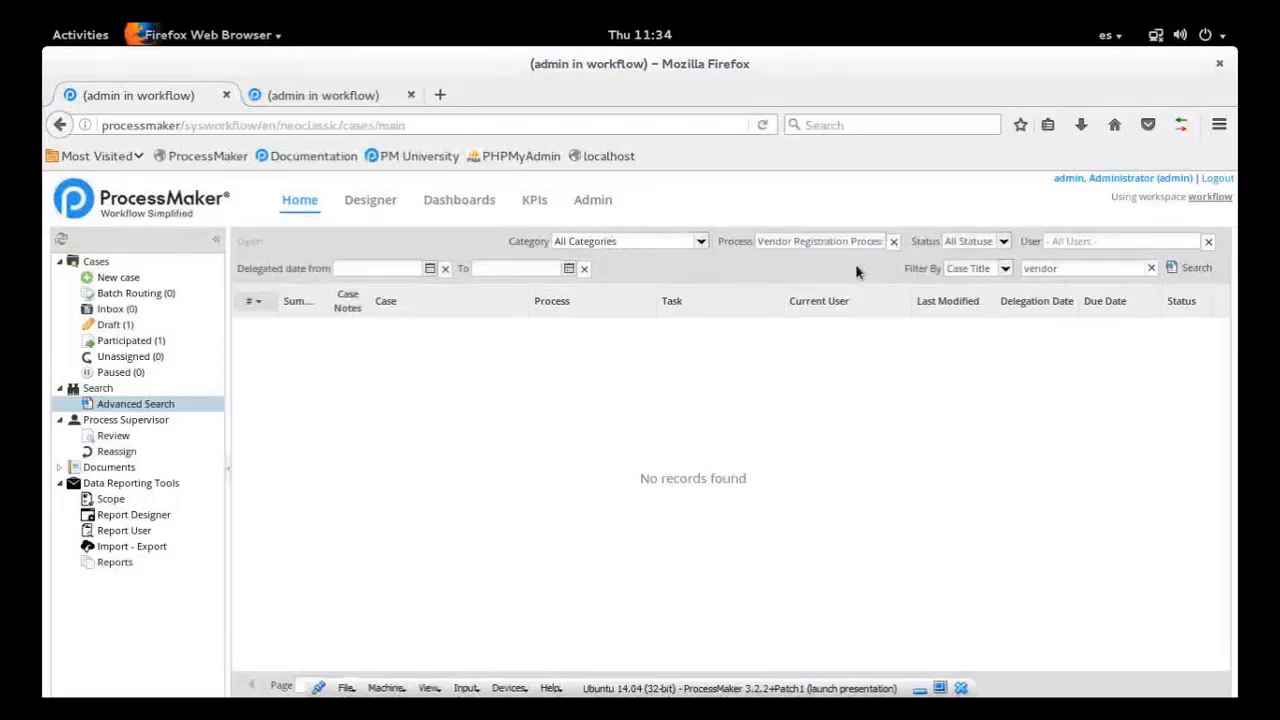
Change the search filter to Task with the text "company" and run the case search
click(1004, 268)
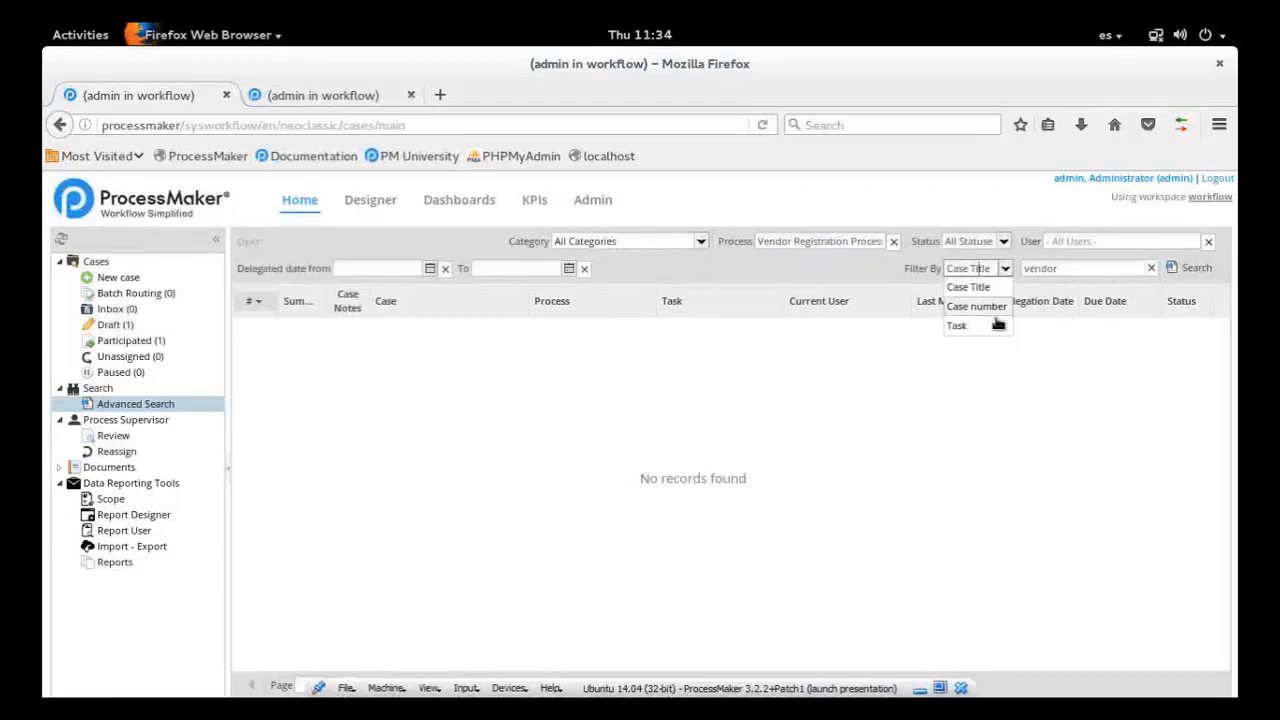
click(988, 324)
click(1074, 267)
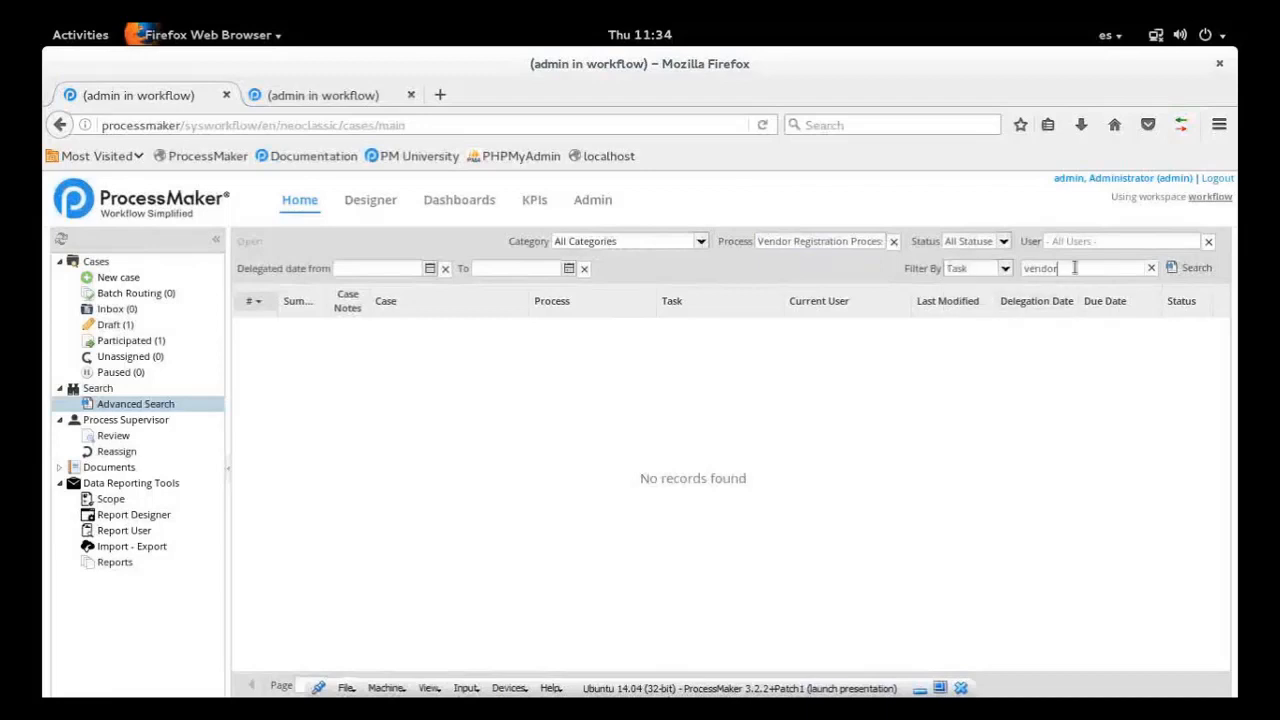
double_click(1074, 267)
text(company)
click(1198, 271)
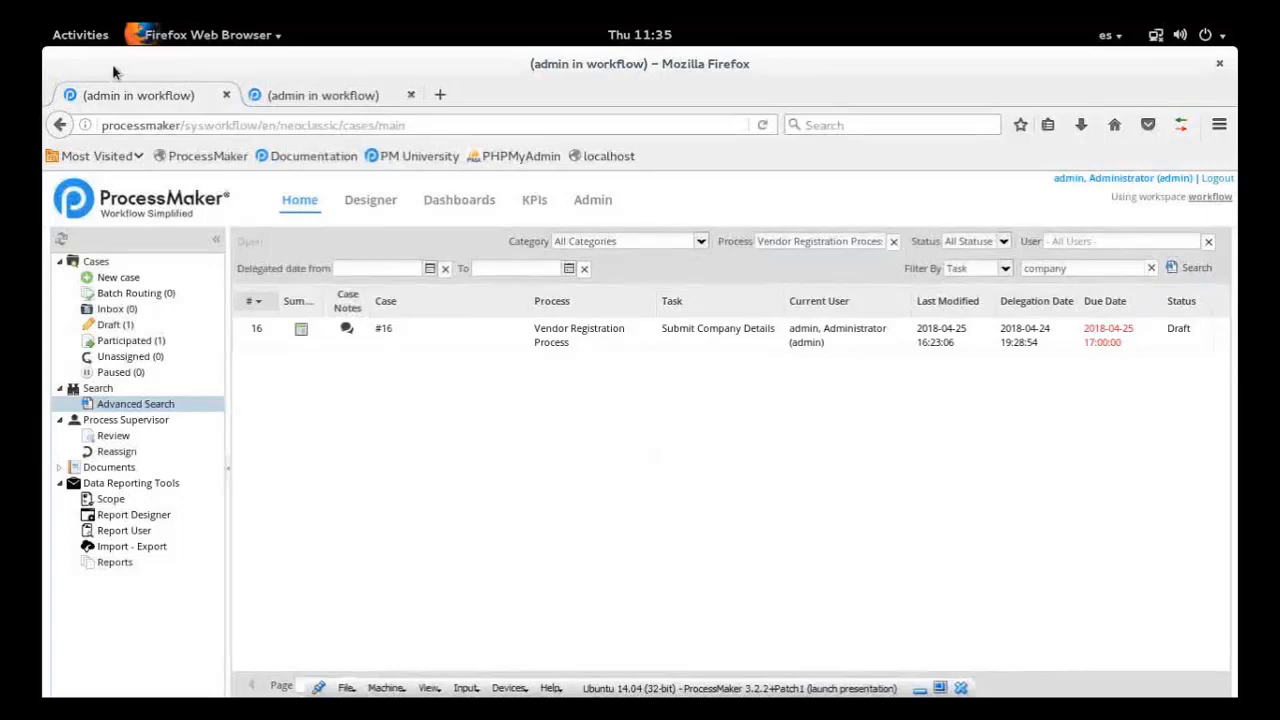
Switch to the Files app and open processmaker-2017-04-05.log from the Downloads folder
click(81, 38)
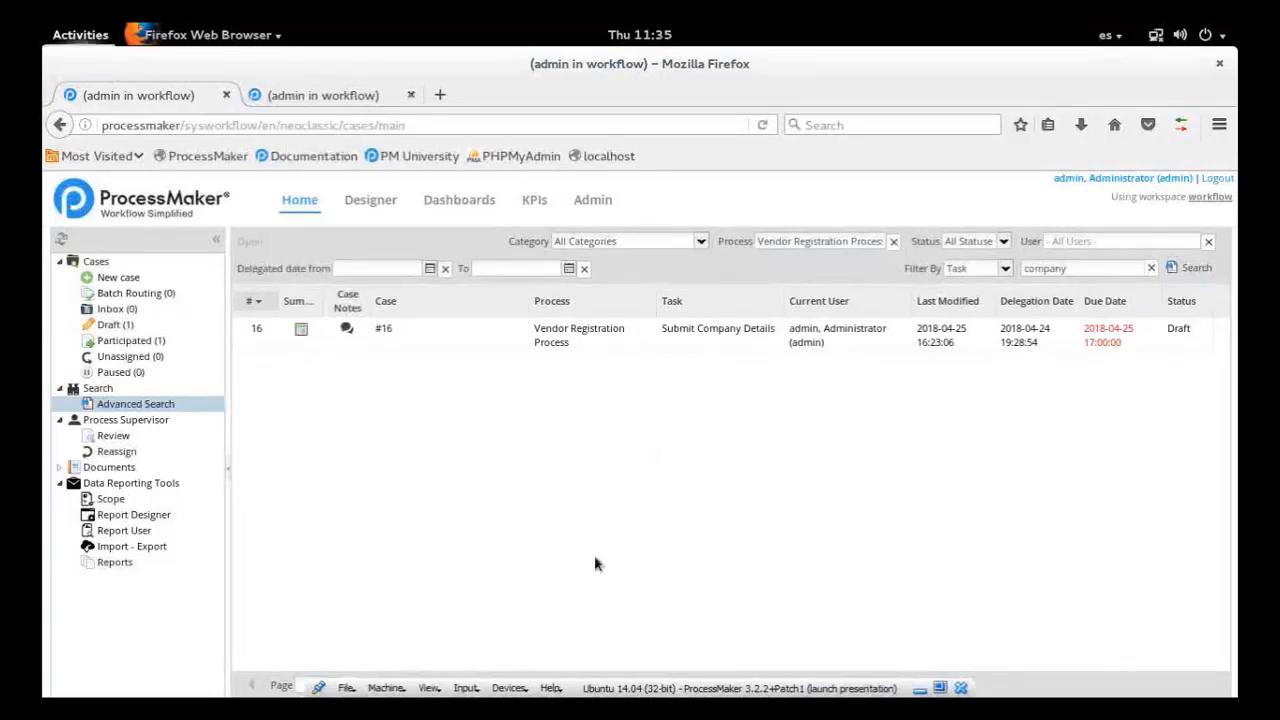
click(100, 262)
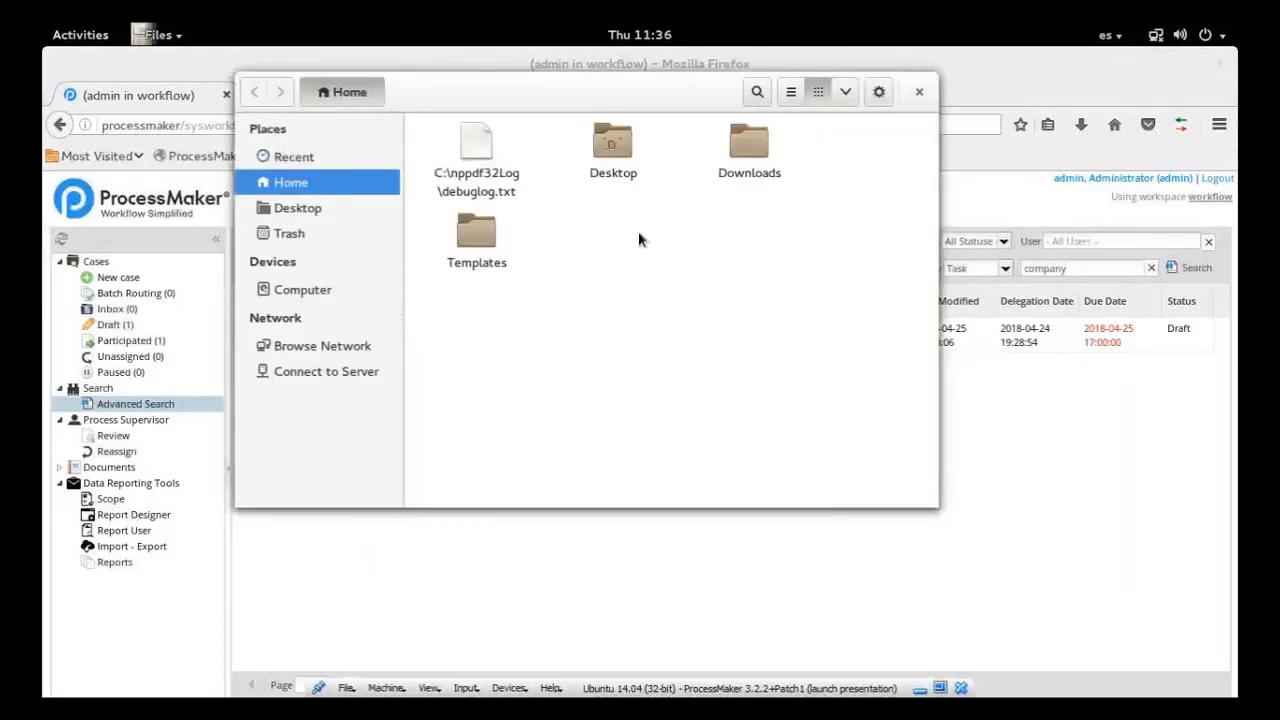
double_click(746, 155)
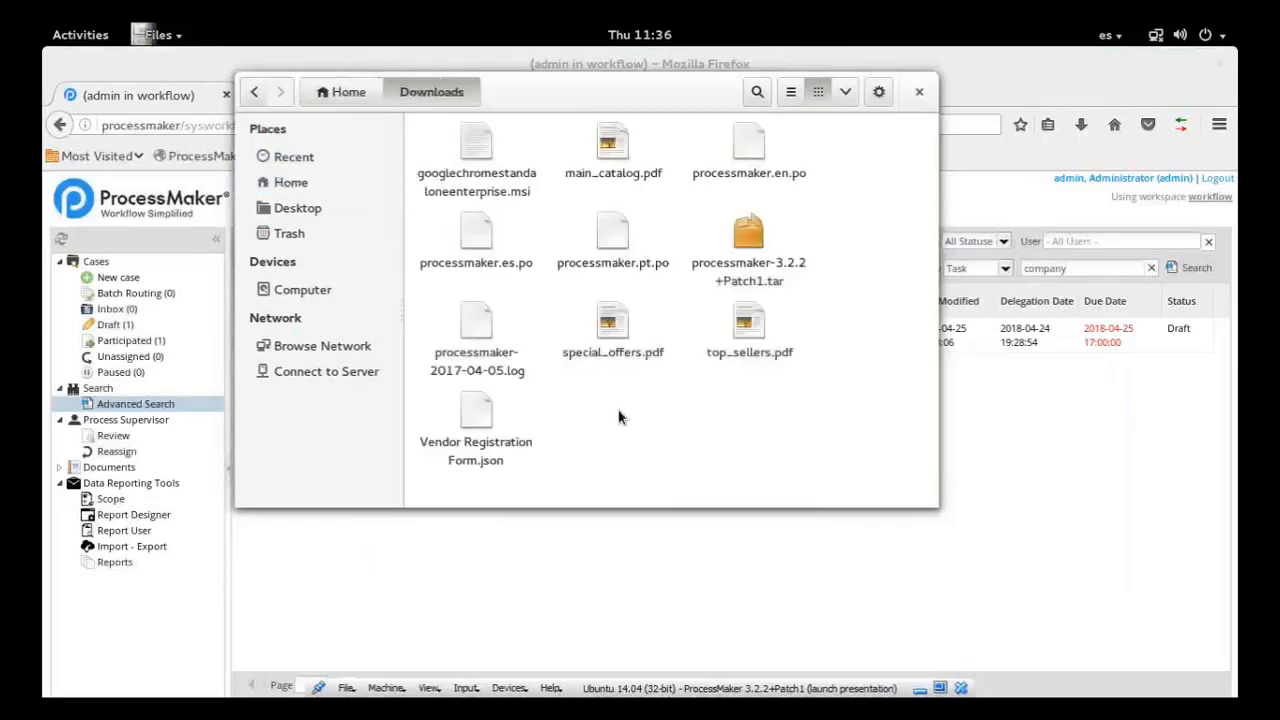
double_click(490, 340)
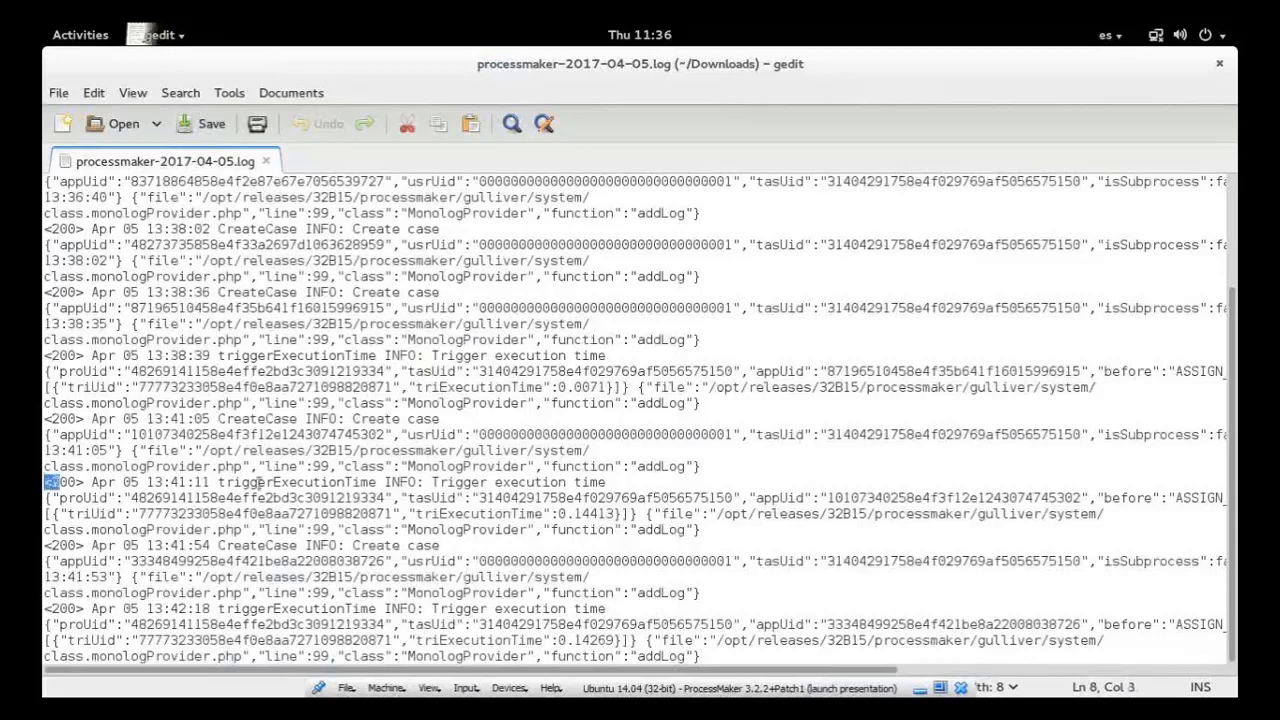
Examine the 13:41:11 trigger execution entry in the log, including its process, task, case and trigger IDs, the before value and the execution time
drag(48, 483, 472, 541)
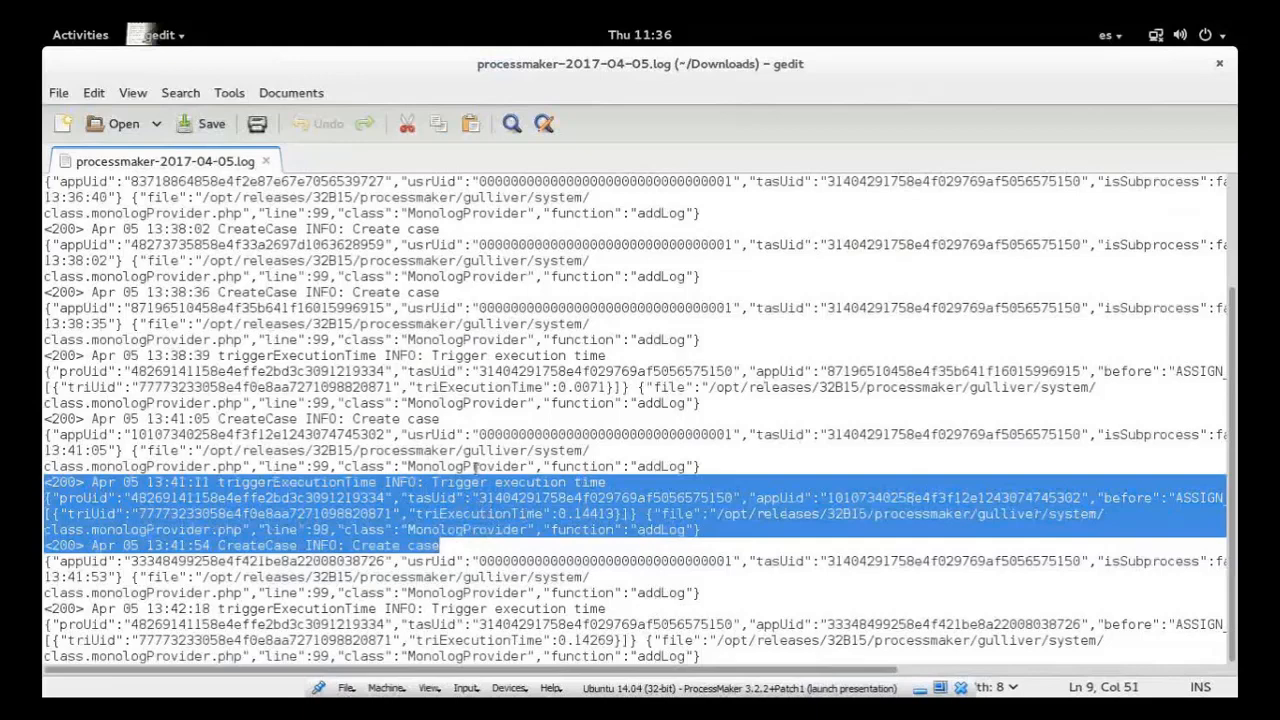
click(465, 494)
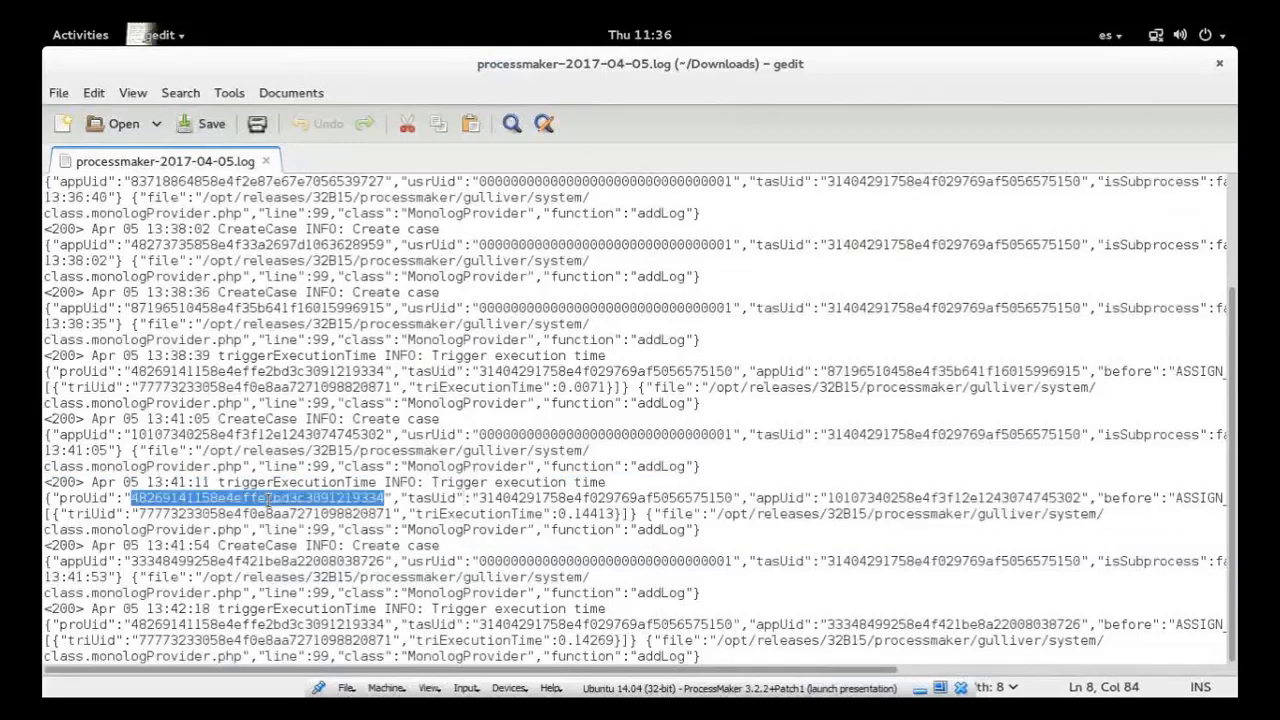
double_click(268, 500)
double_click(559, 500)
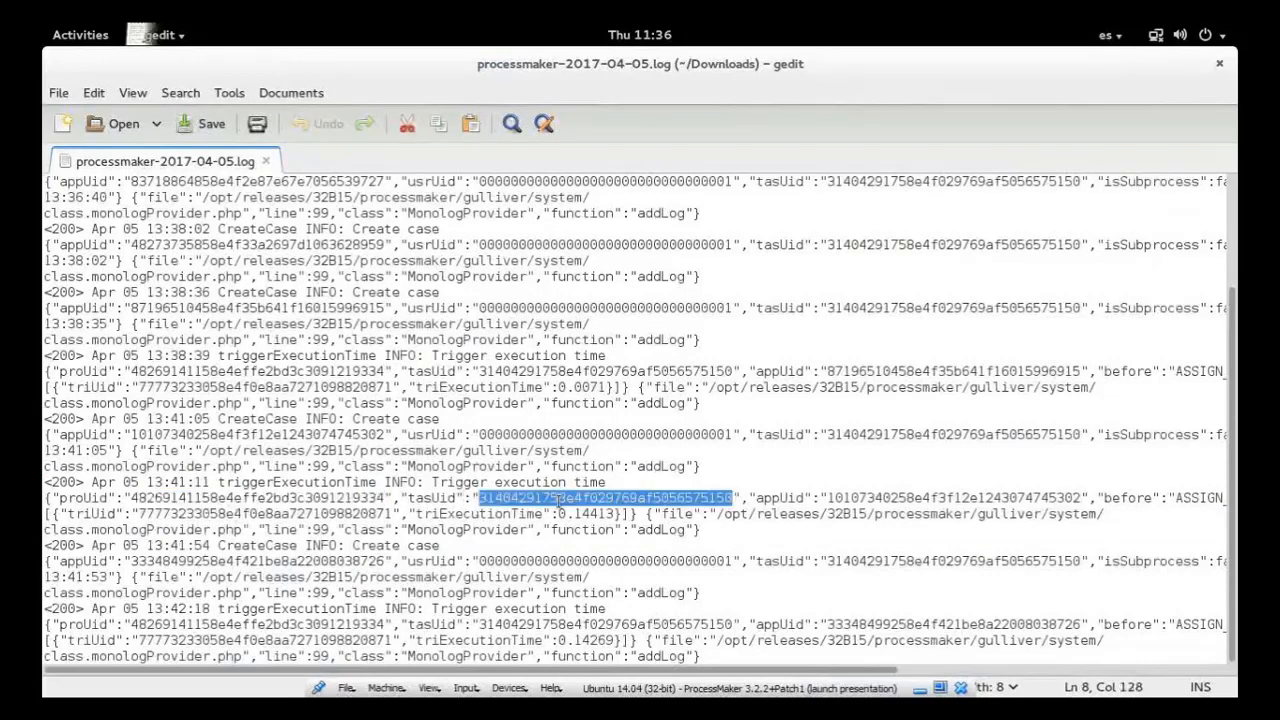
double_click(953, 499)
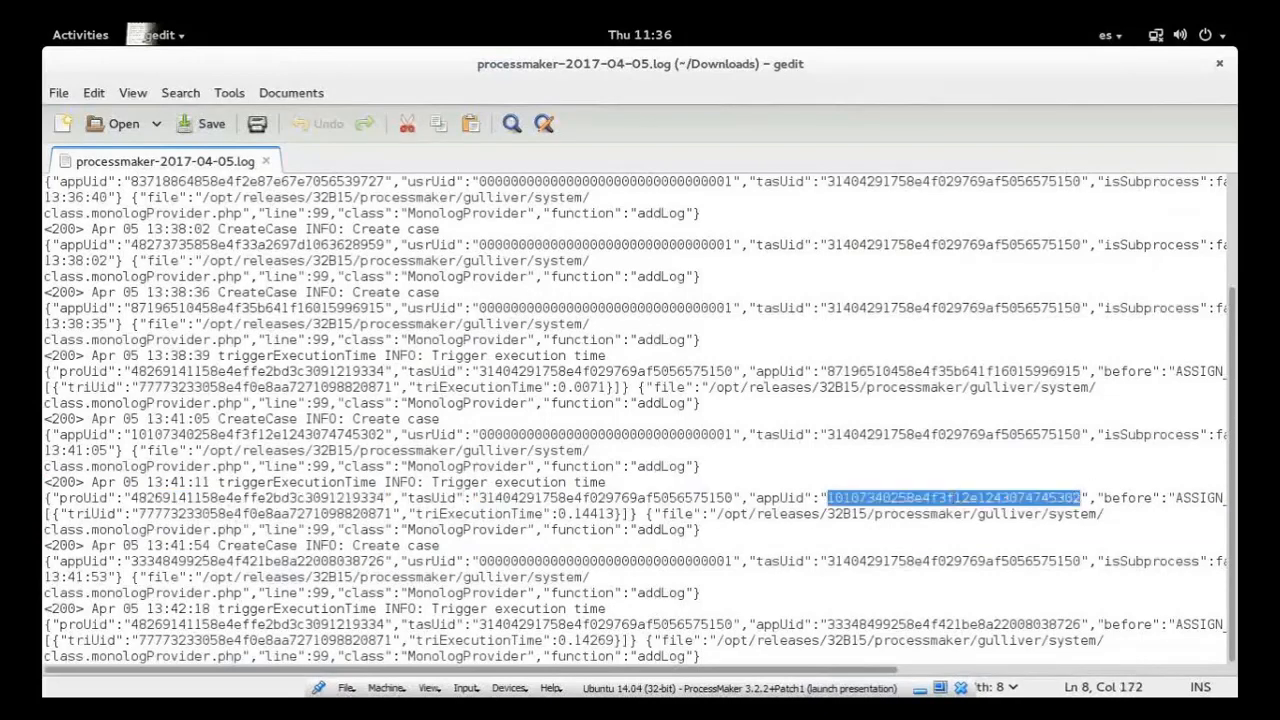
double_click(1193, 497)
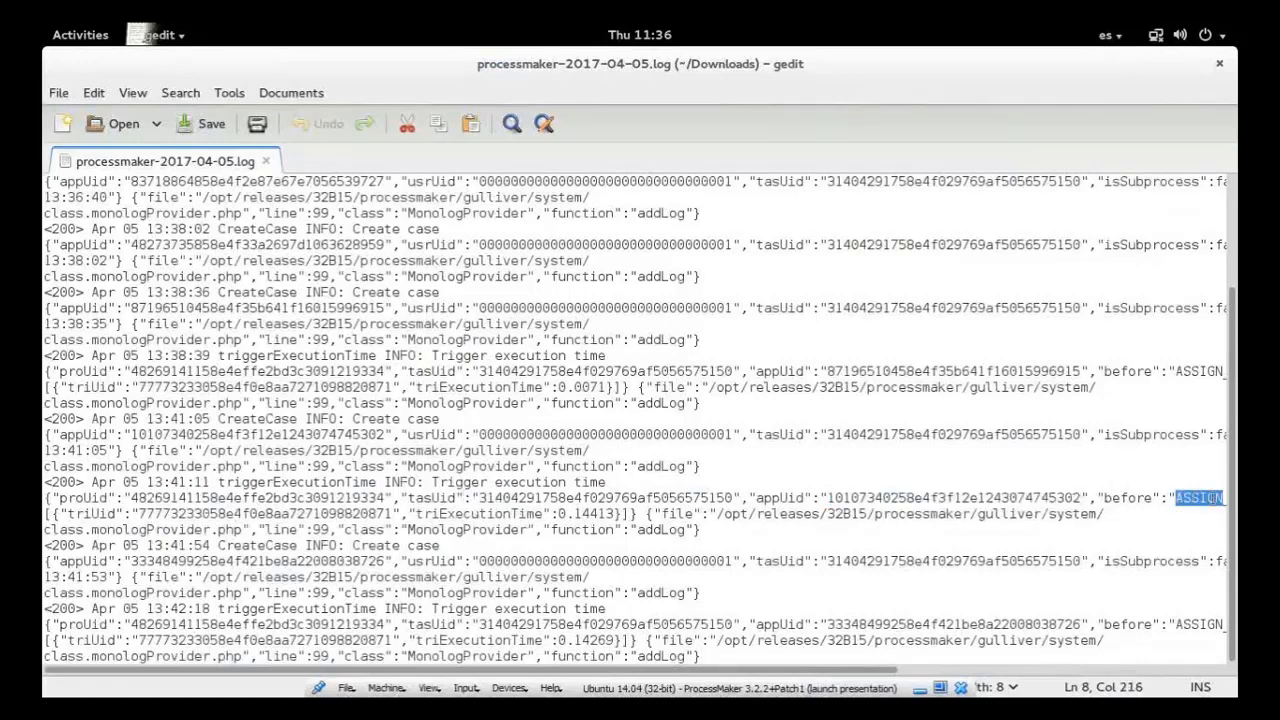
double_click(204, 514)
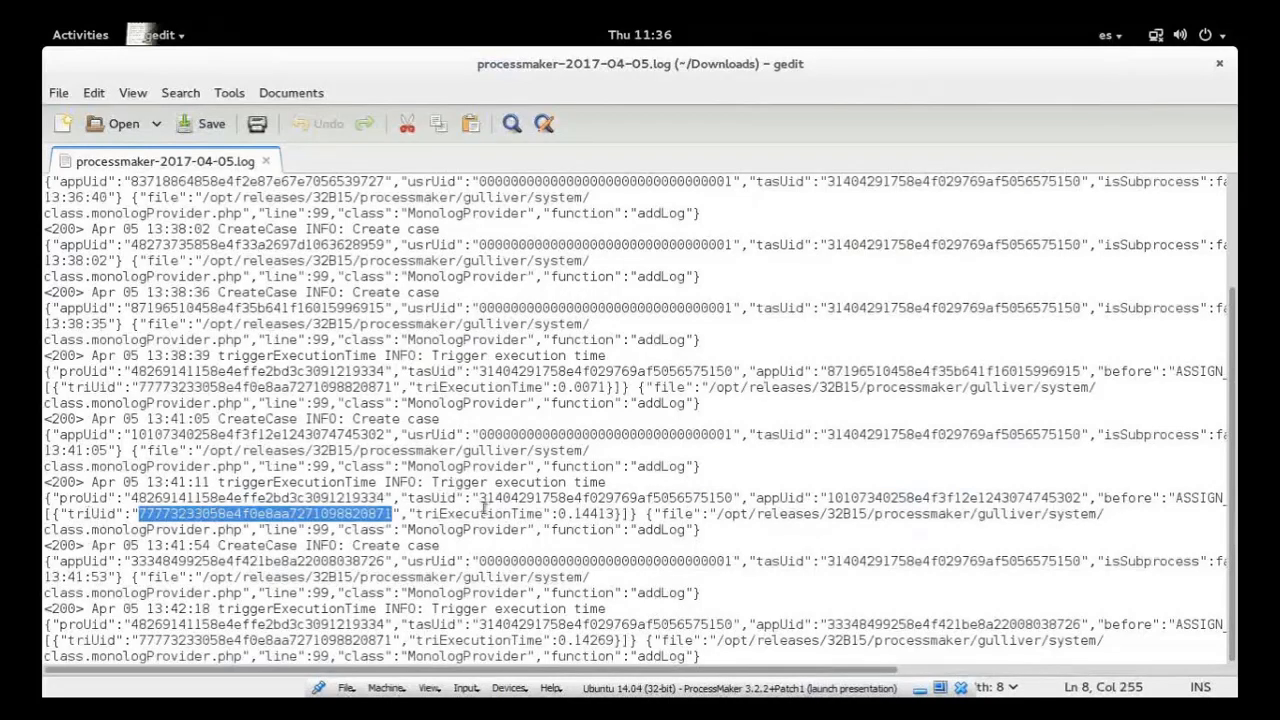
double_click(500, 514)
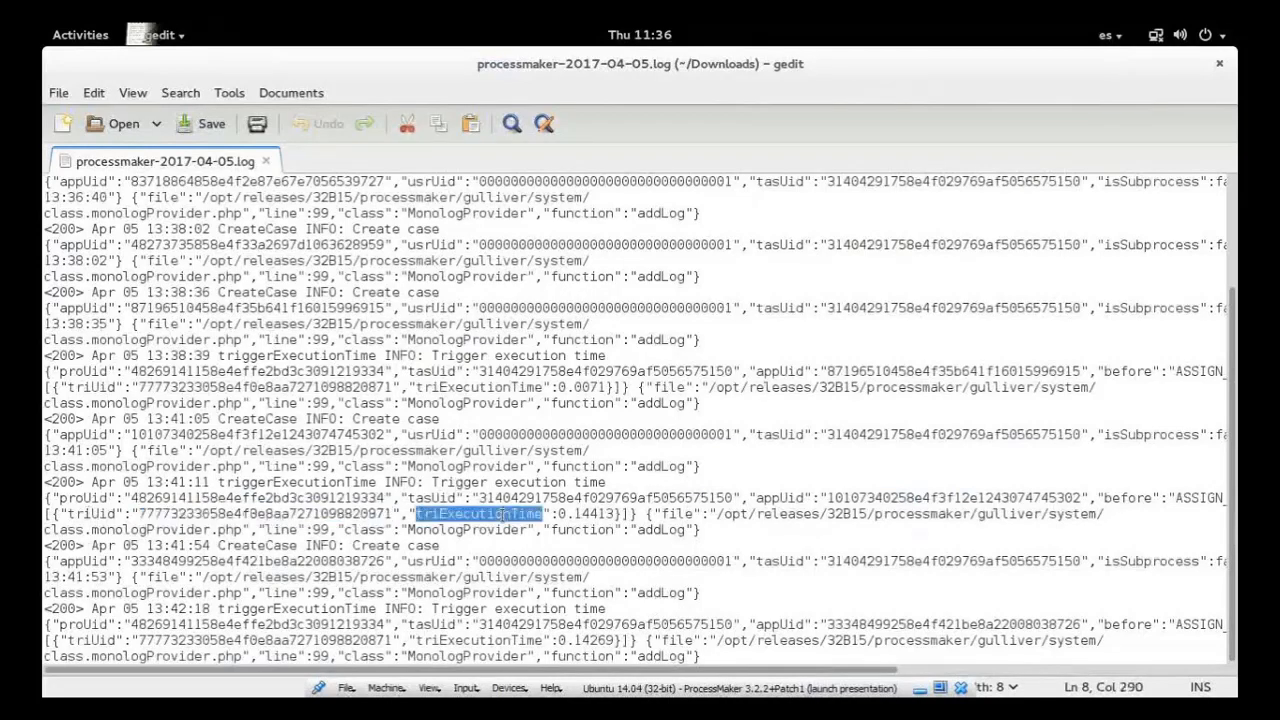
click(730, 538)
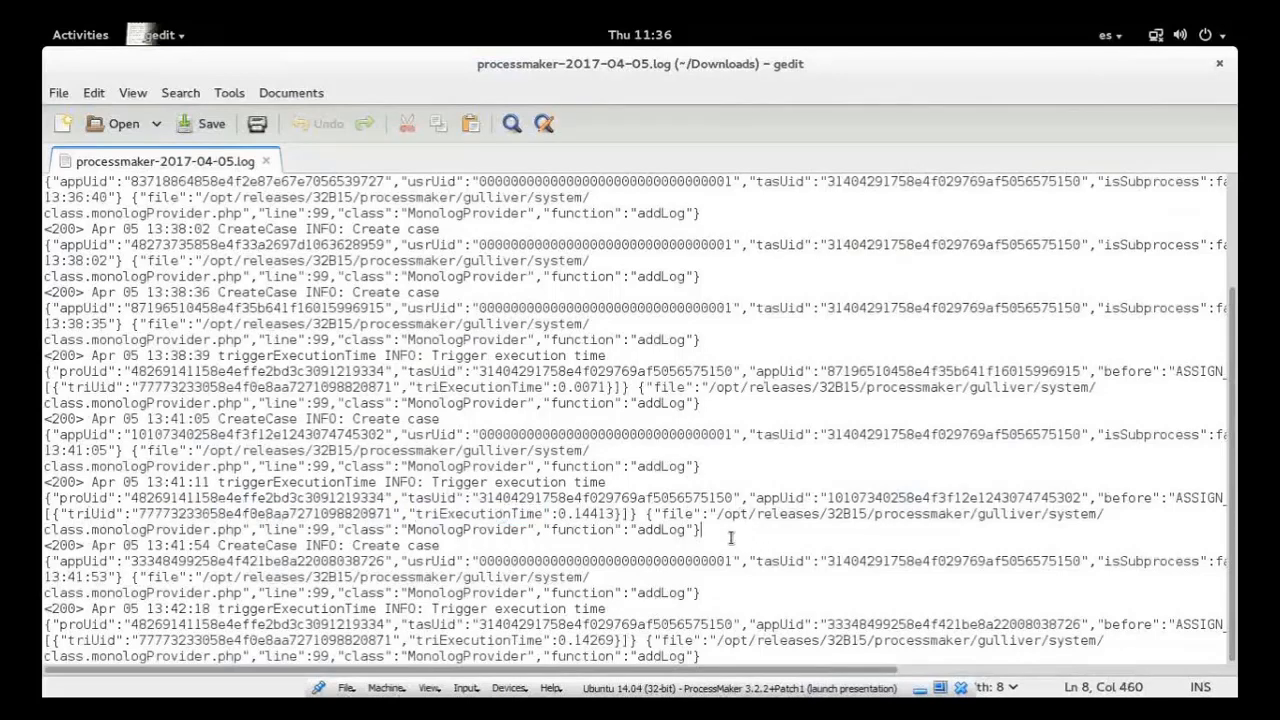
shift+click(576, 513)
shift+click(543, 497)
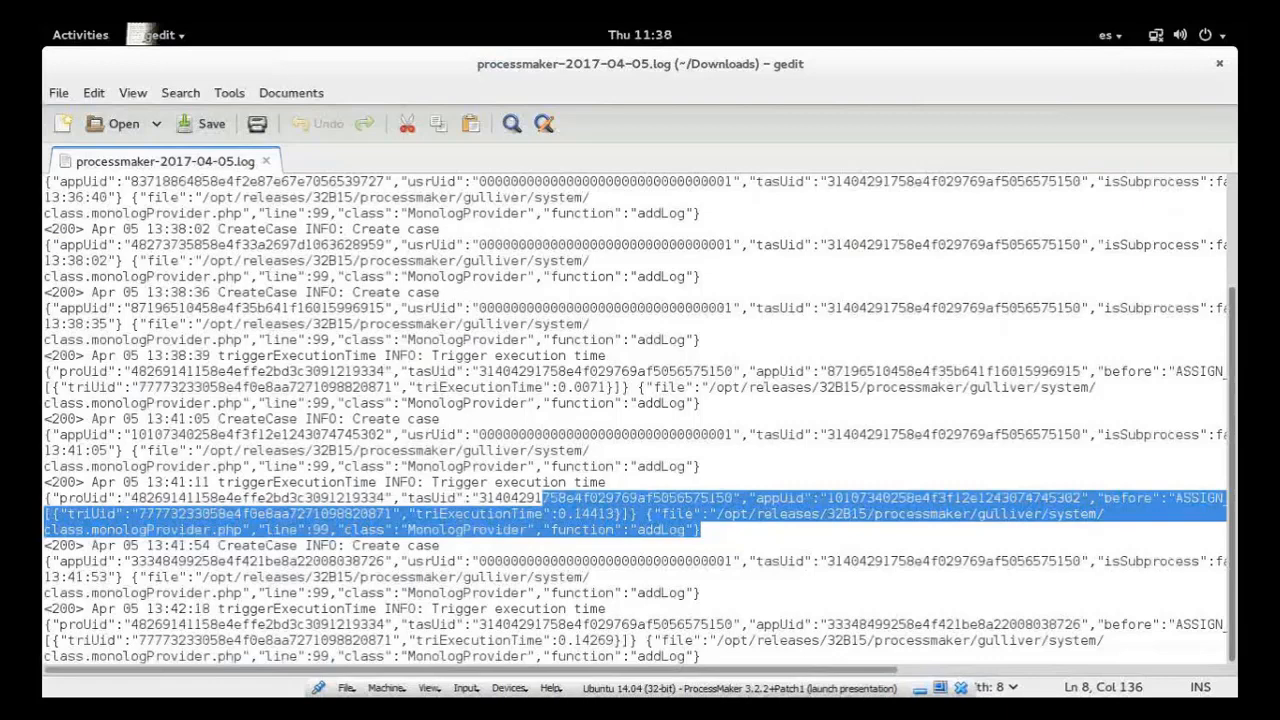
click(648, 410)
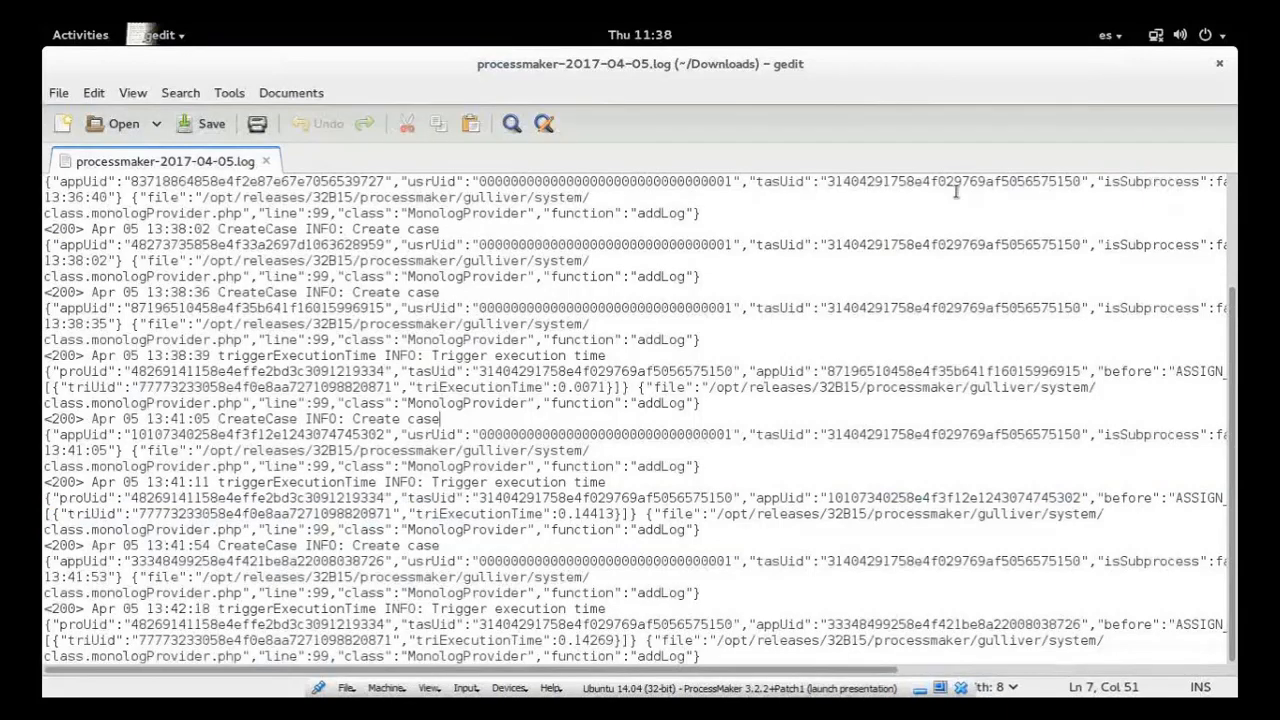
Close the log file and the file manager, and return to ProcessMaker's process designer area in the browser
click(1219, 63)
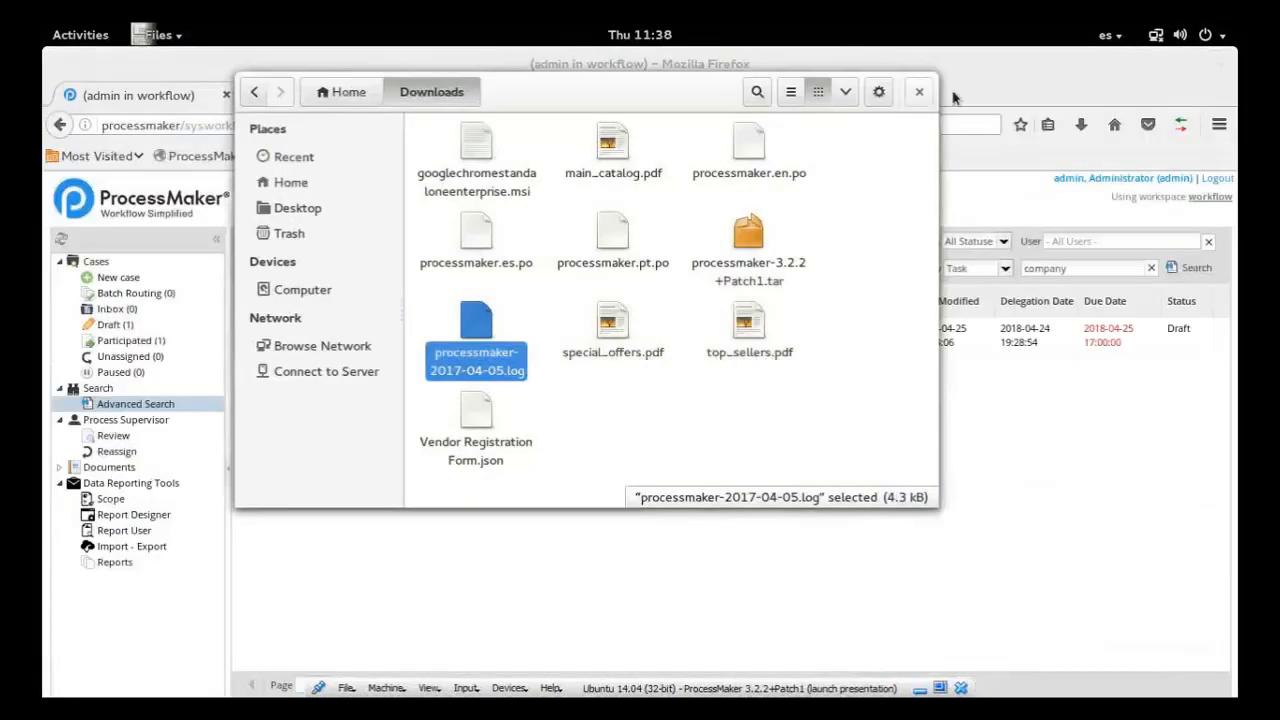
click(919, 91)
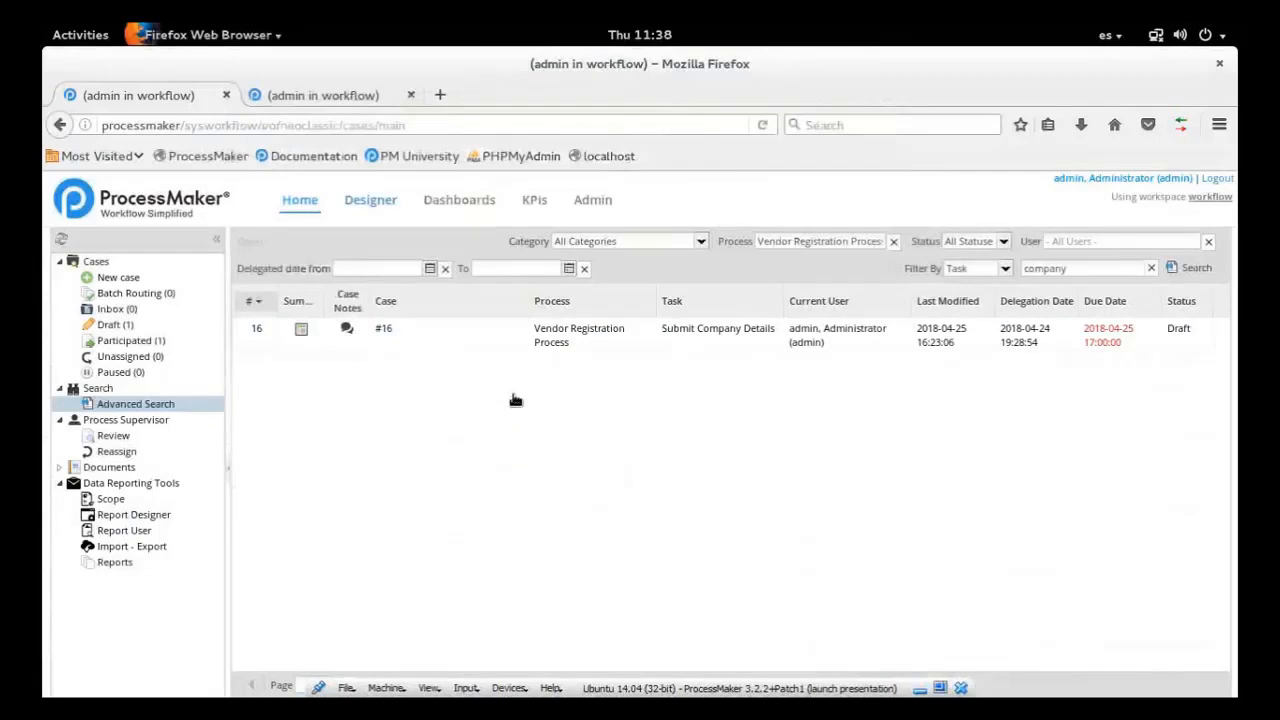
click(371, 200)
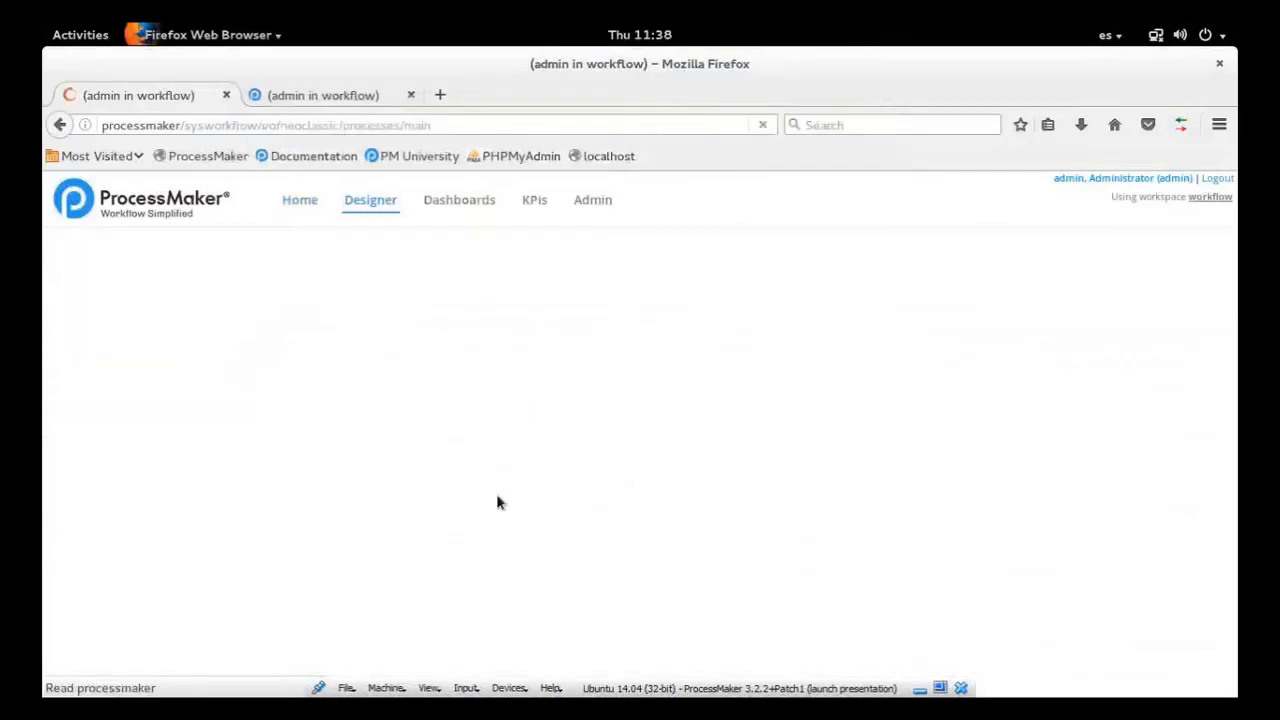
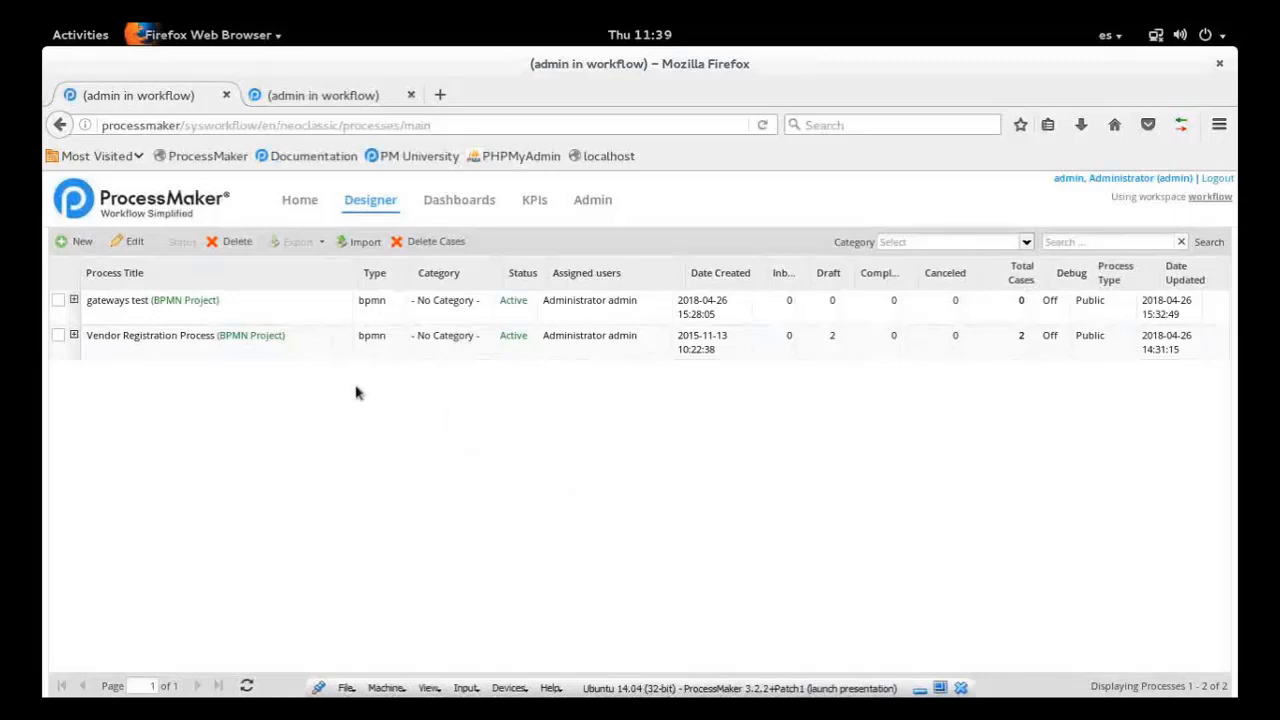
Load the bookmarked Documentation site in a new browser tab
click(441, 95)
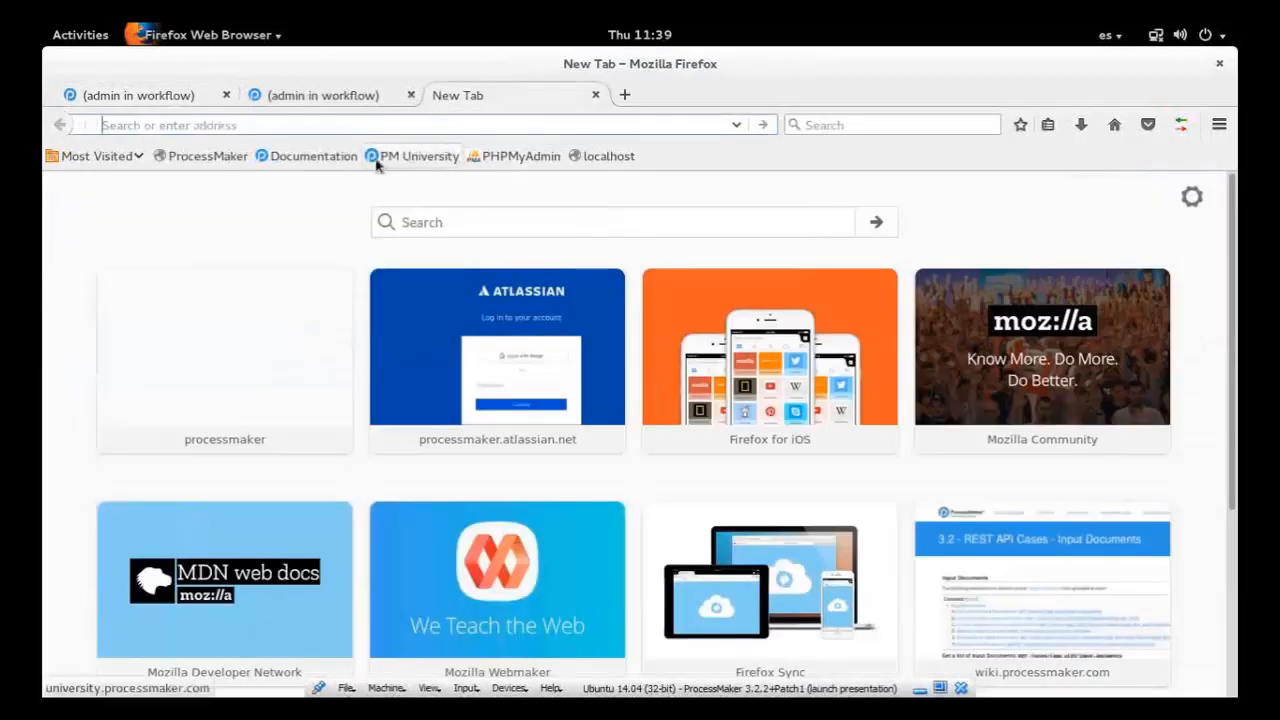
click(304, 158)
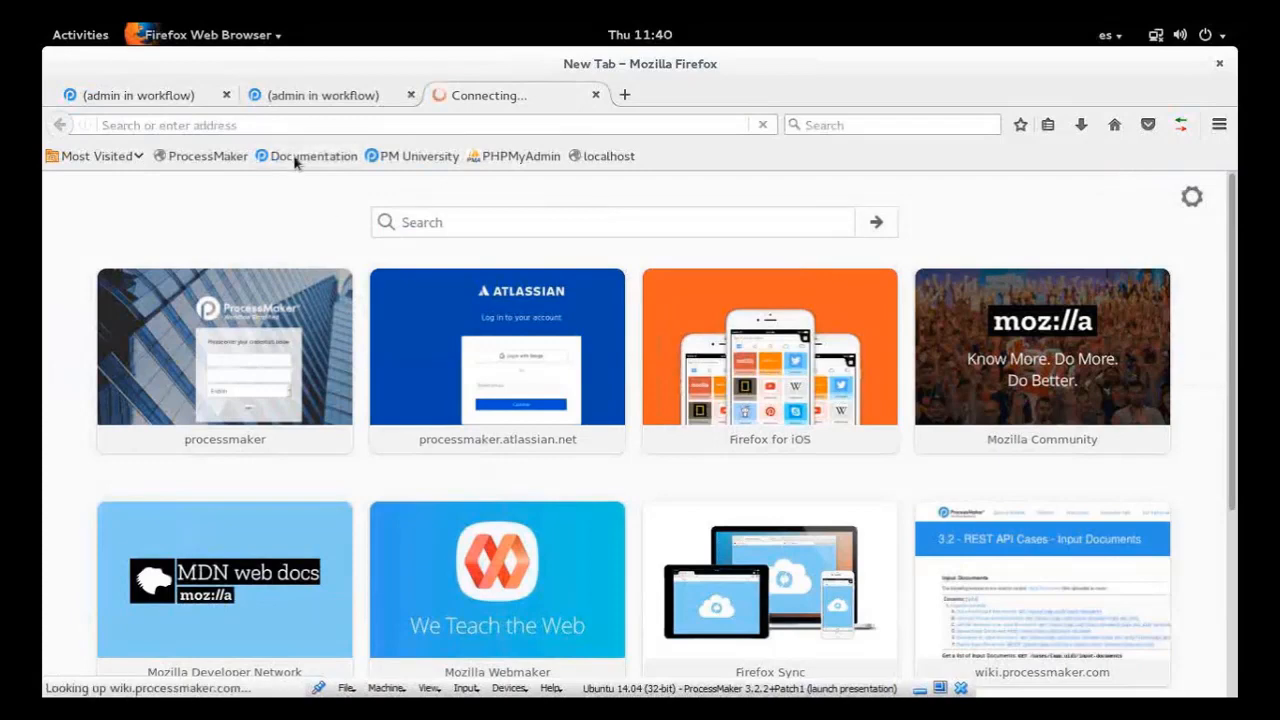
Open the Admin area in a separate browser tab and show the Connectors list of PM Connectors
click(320, 94)
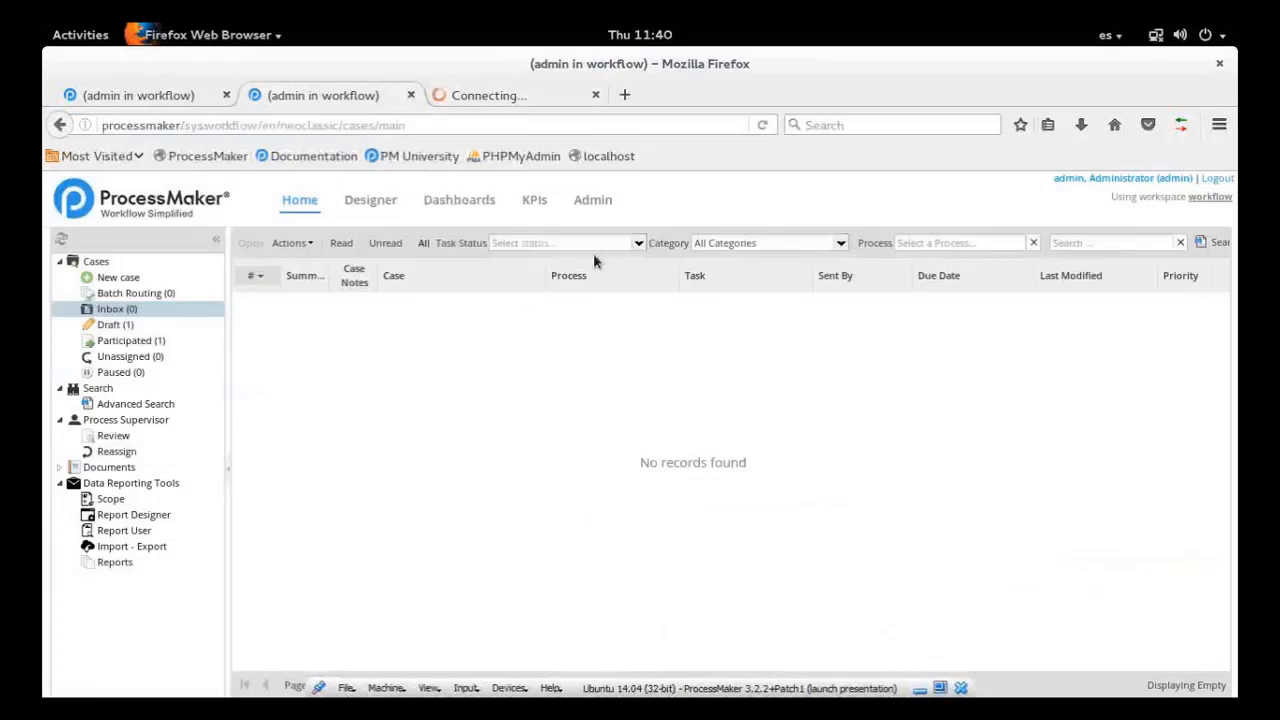
click(610, 224)
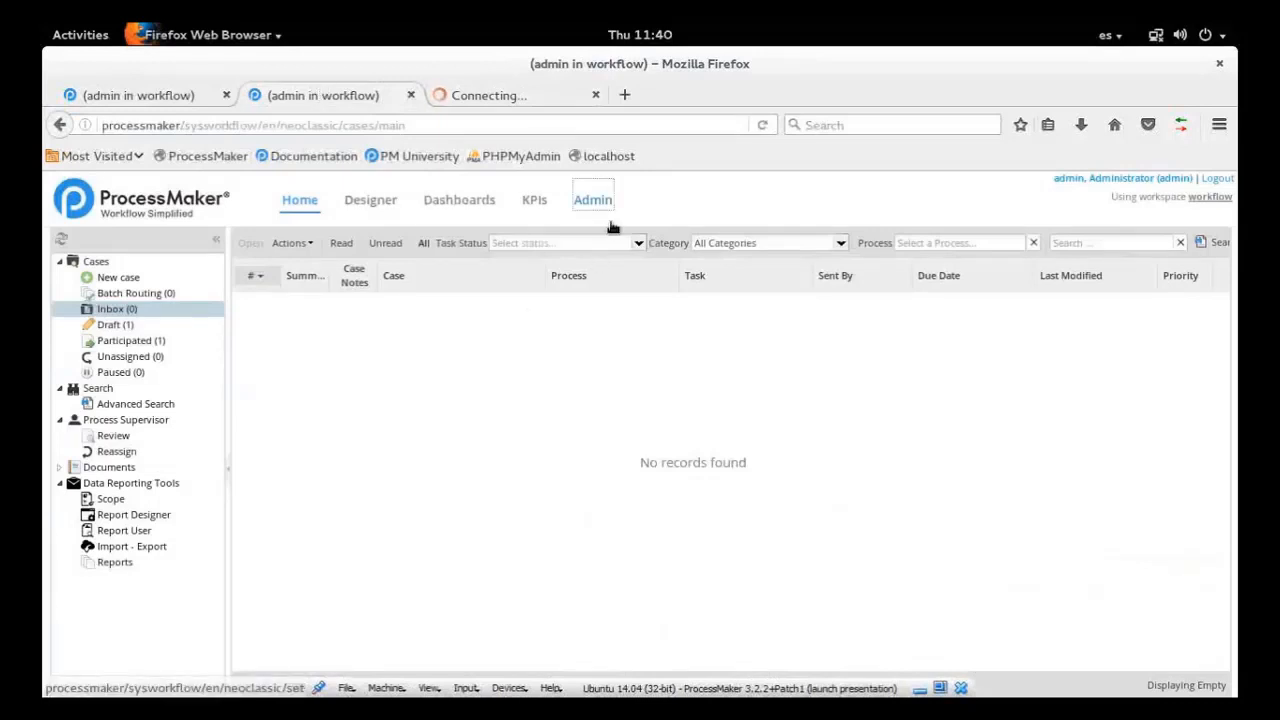
middle_click(611, 223)
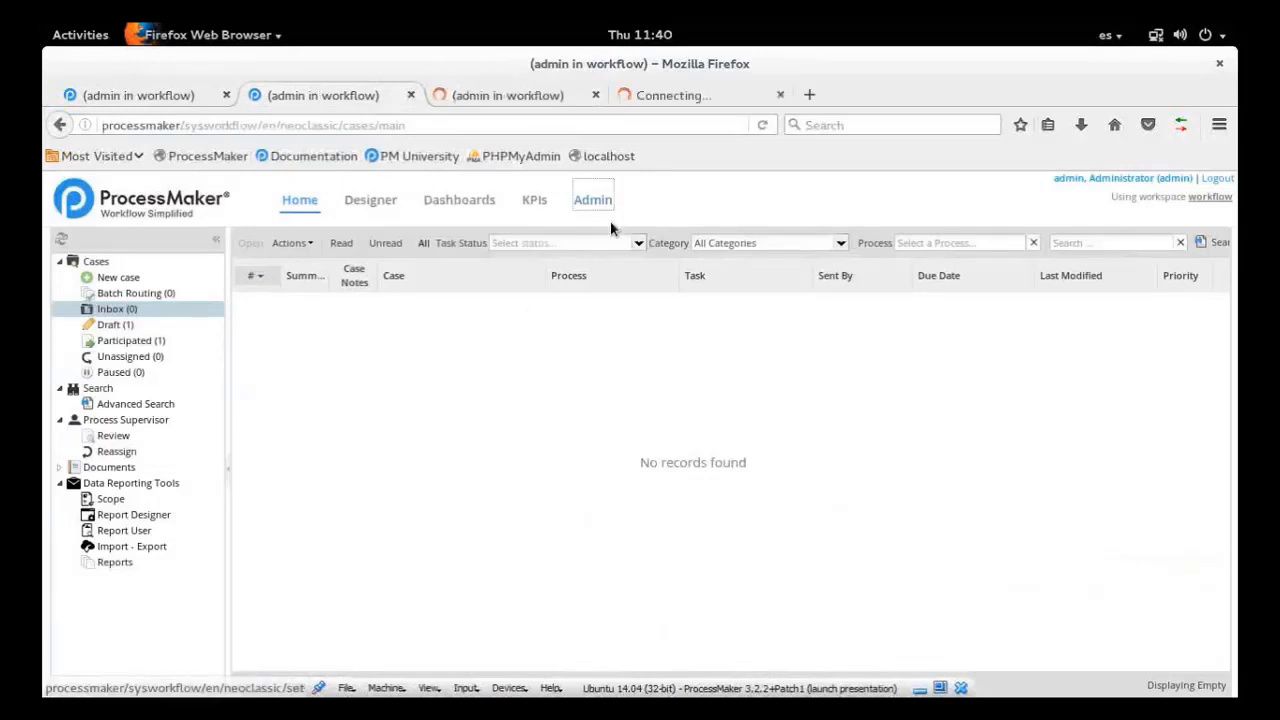
key(ctrl+Tab)
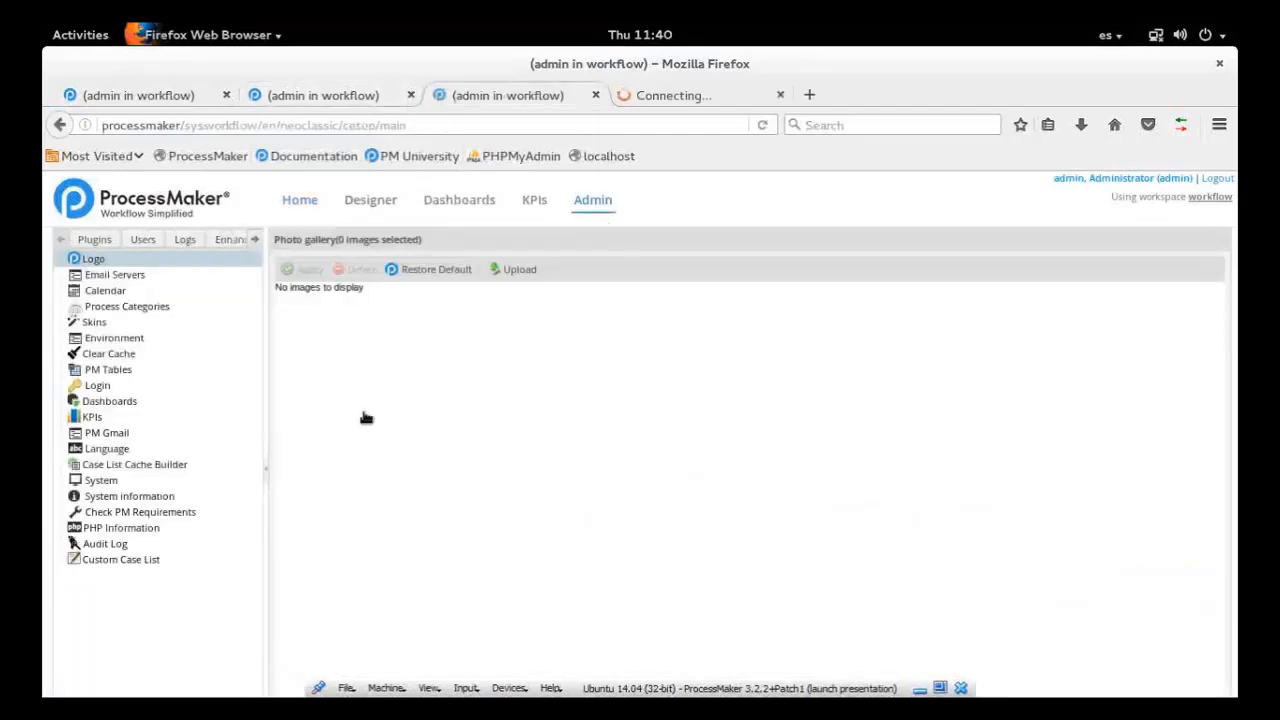
click(212, 248)
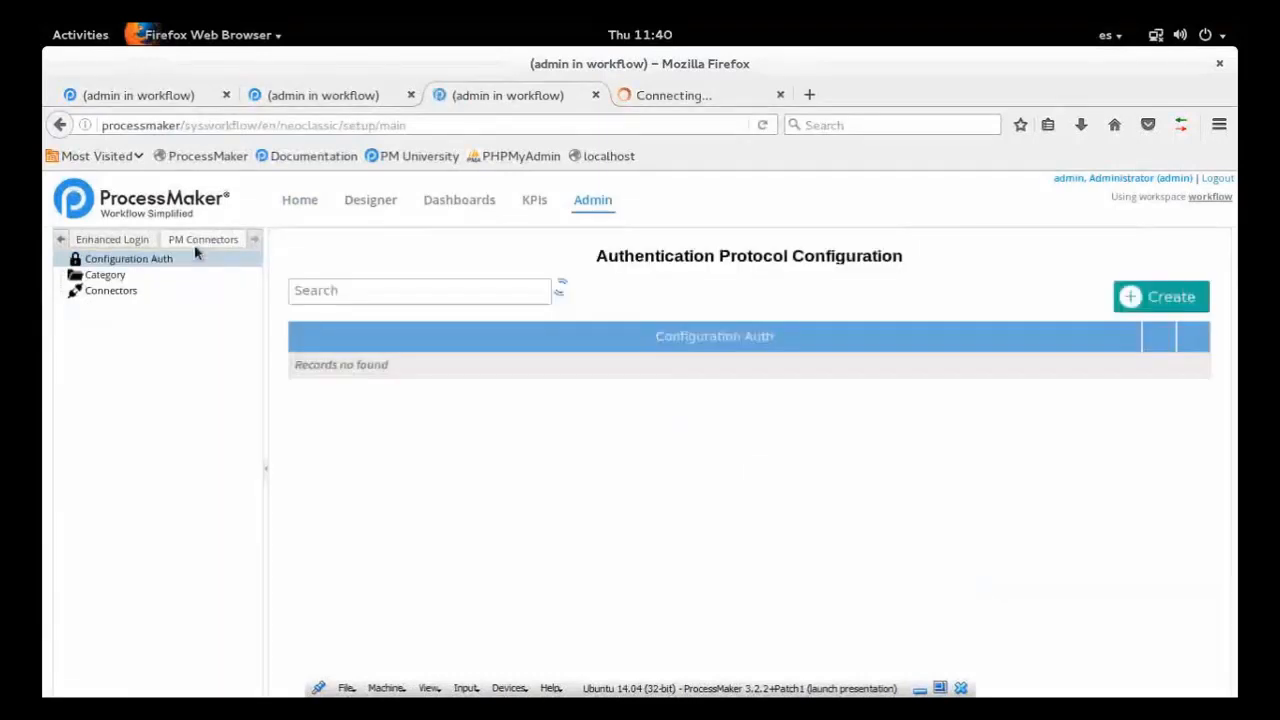
click(130, 293)
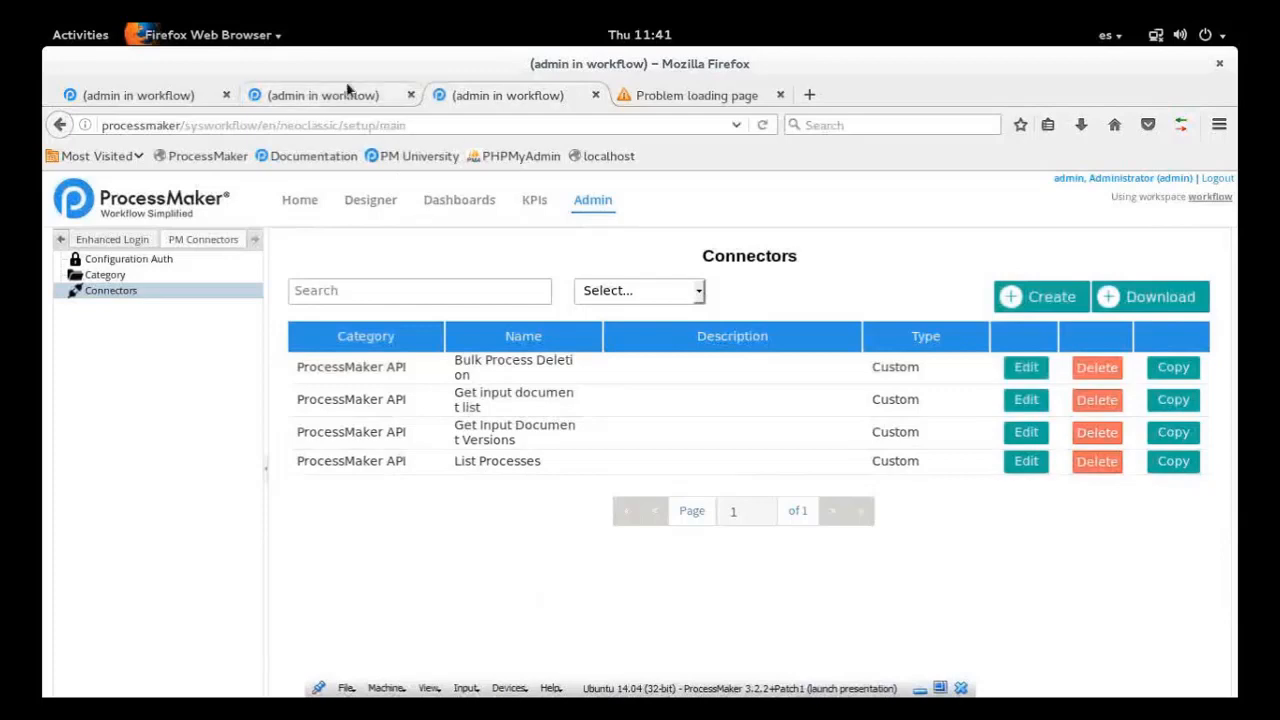
Return to the process designer area and create a new BPMN project titled "process 1" with no category
click(348, 90)
click(171, 93)
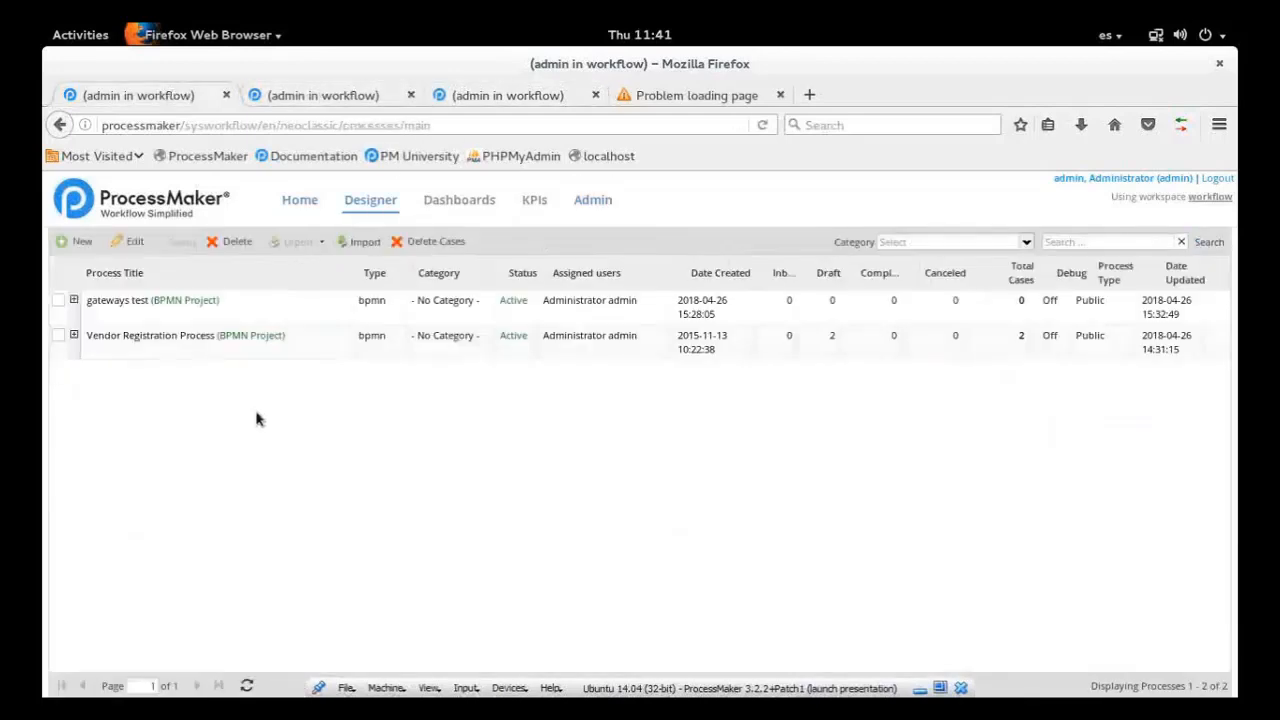
click(76, 241)
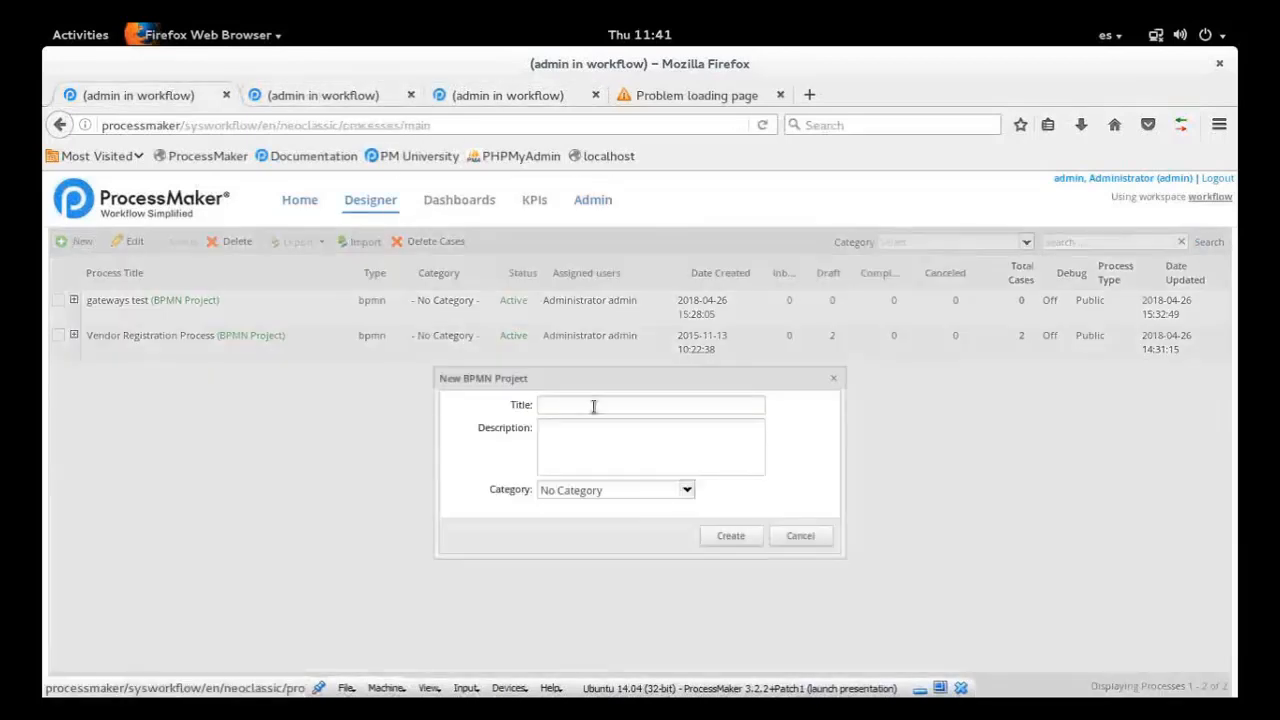
click(593, 406)
text(process)
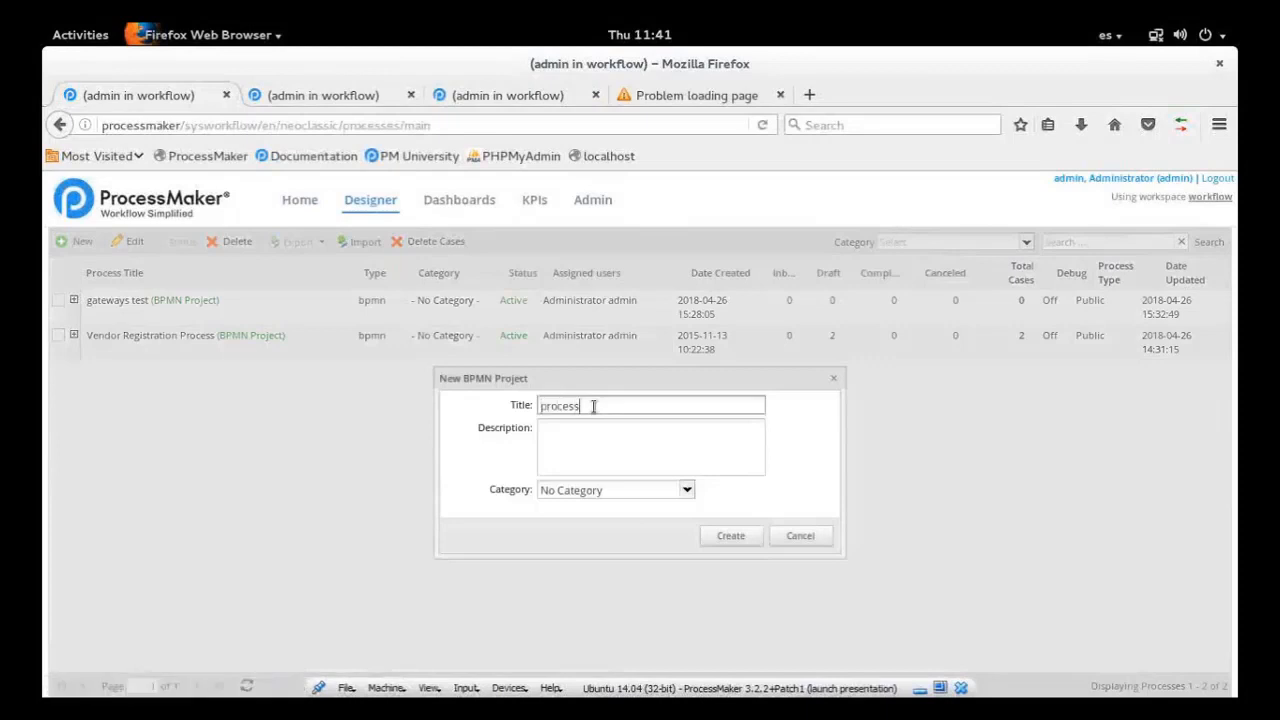
text( 1)
click(735, 537)
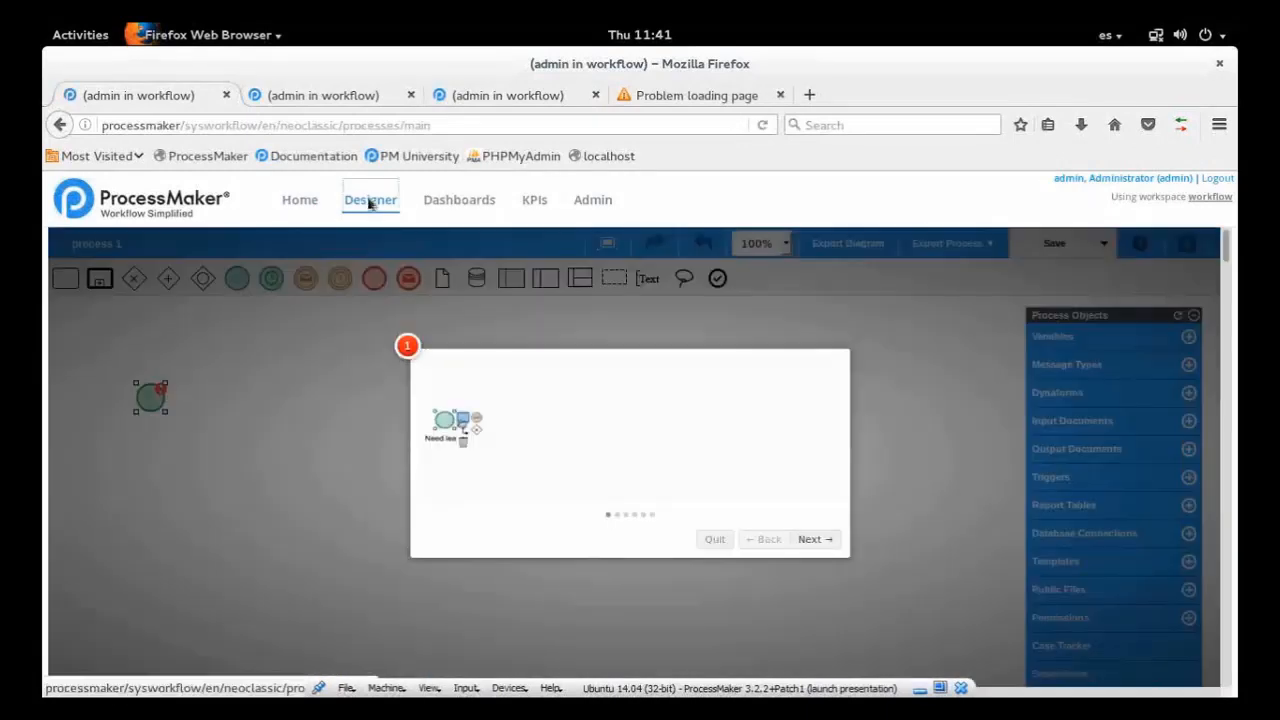
Create another BPMN project titled "process 2" from the process list and quit its introductory tour
click(370, 201)
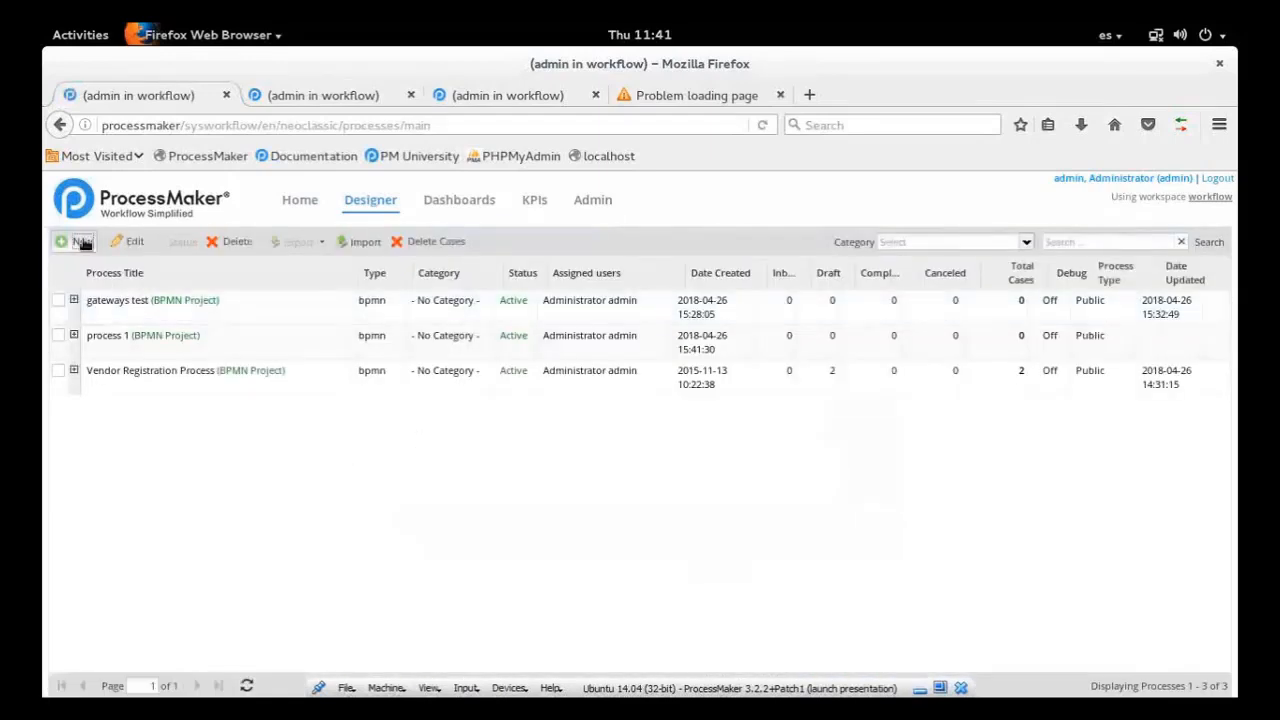
click(82, 242)
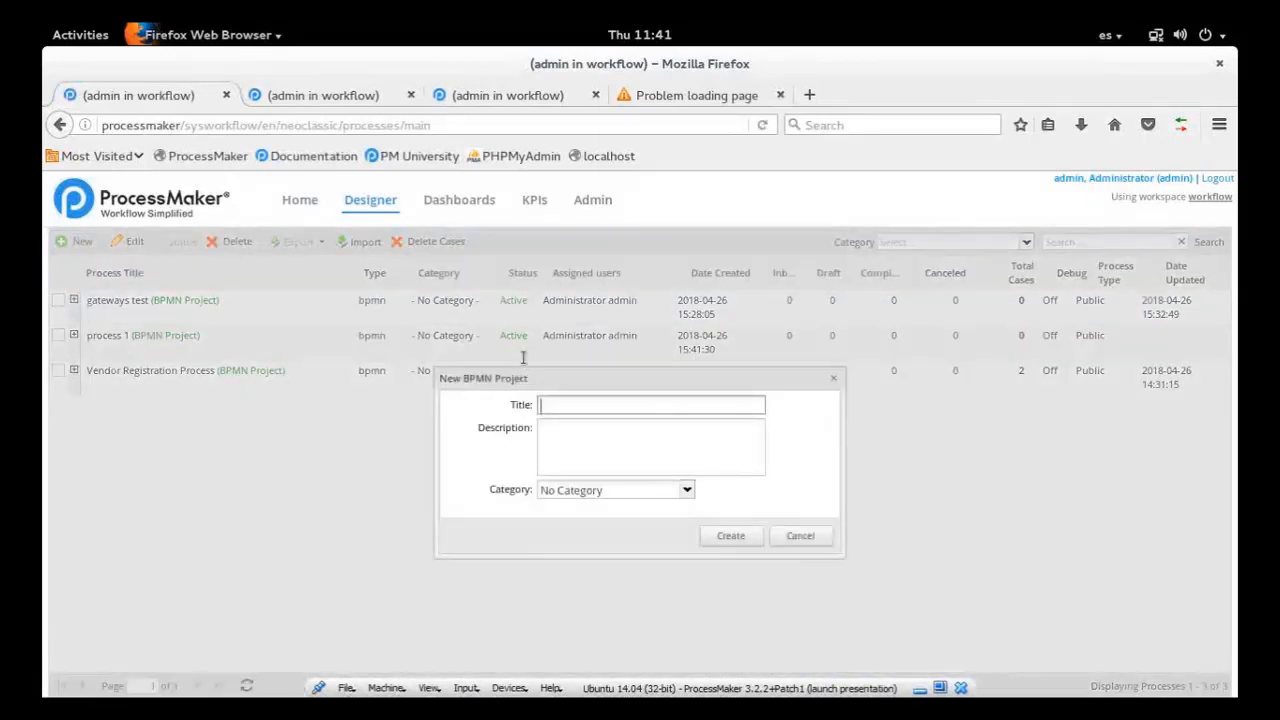
text(process 2)
click(729, 538)
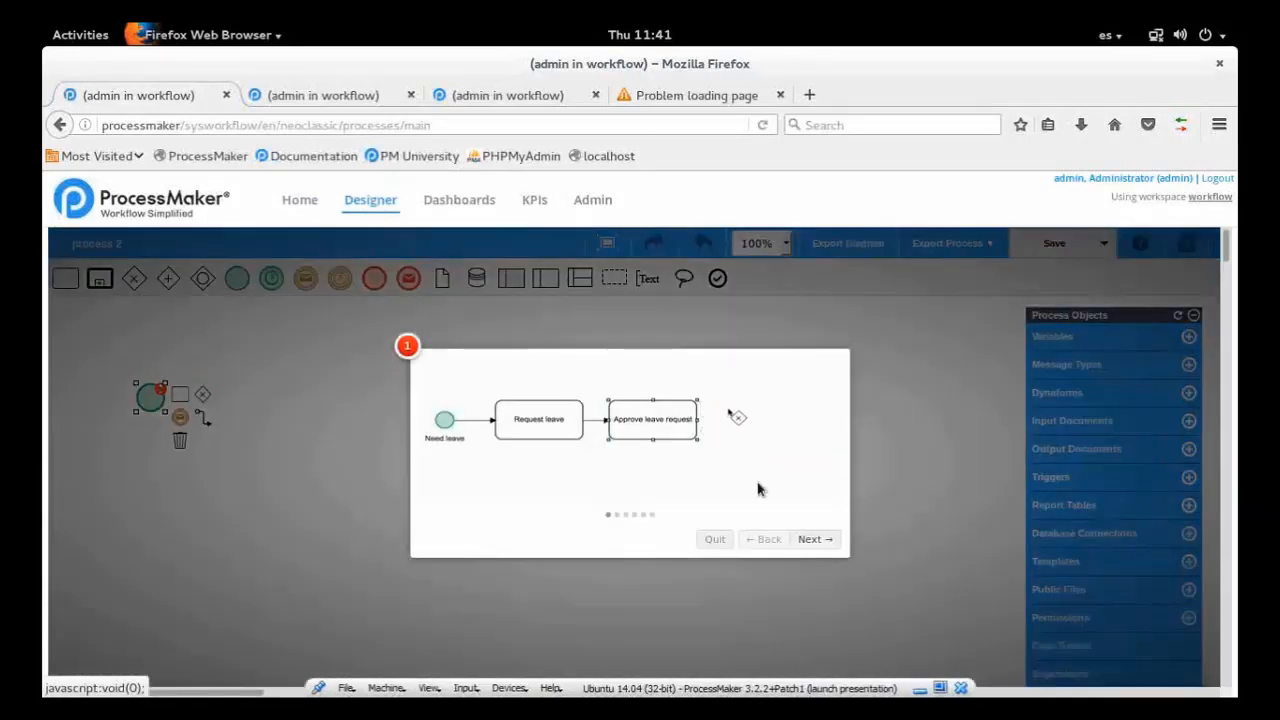
click(714, 539)
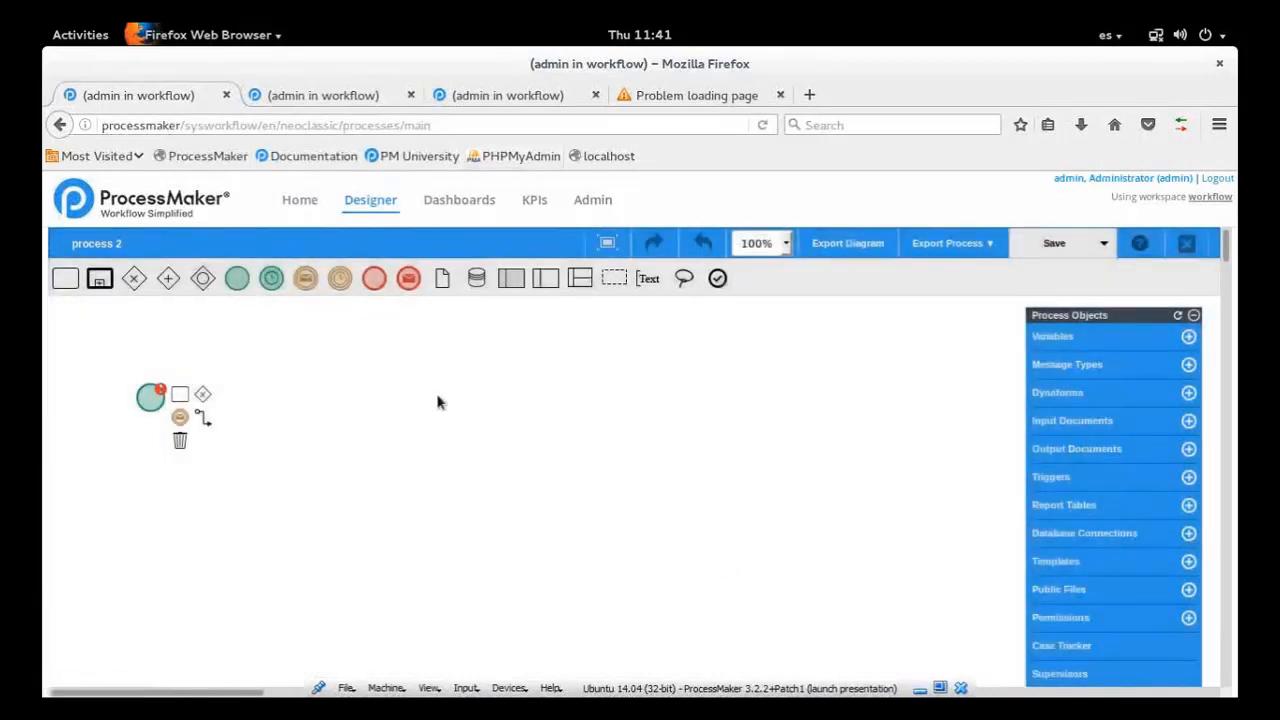
Open the List Processes connector for editing and review its URL, authentication, headers, query parameters and remaining settings
click(505, 96)
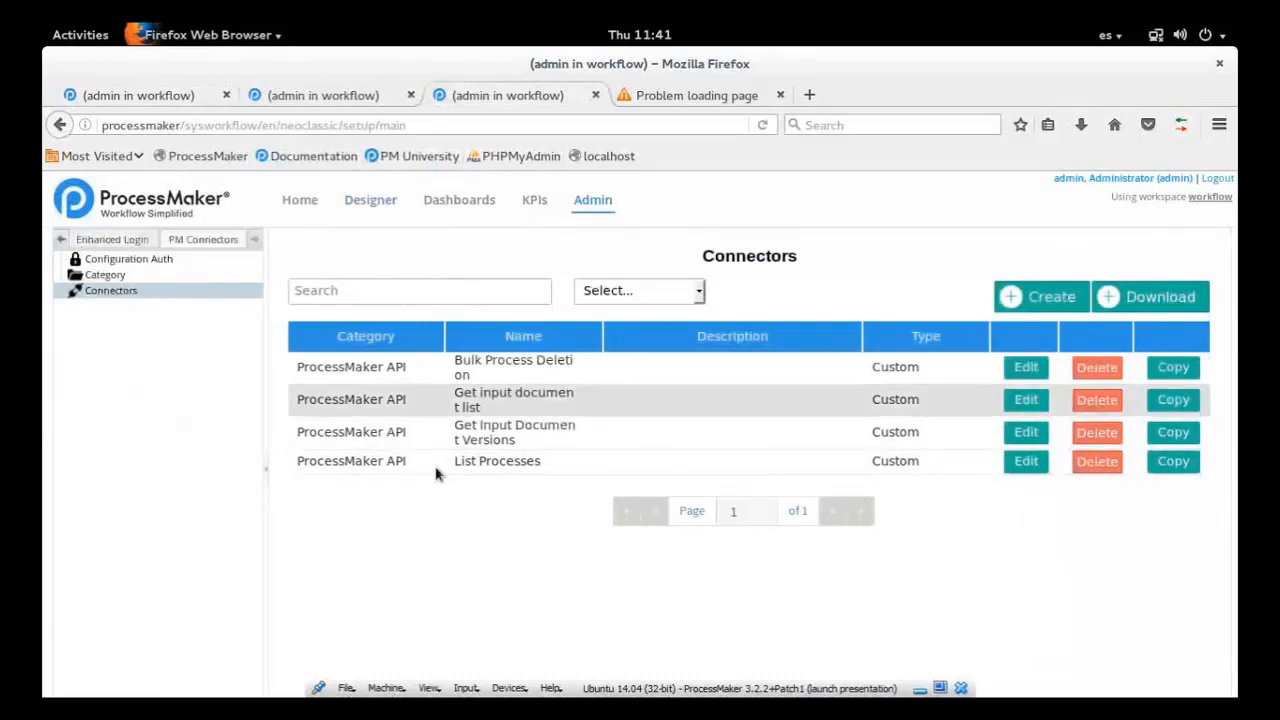
click(1033, 468)
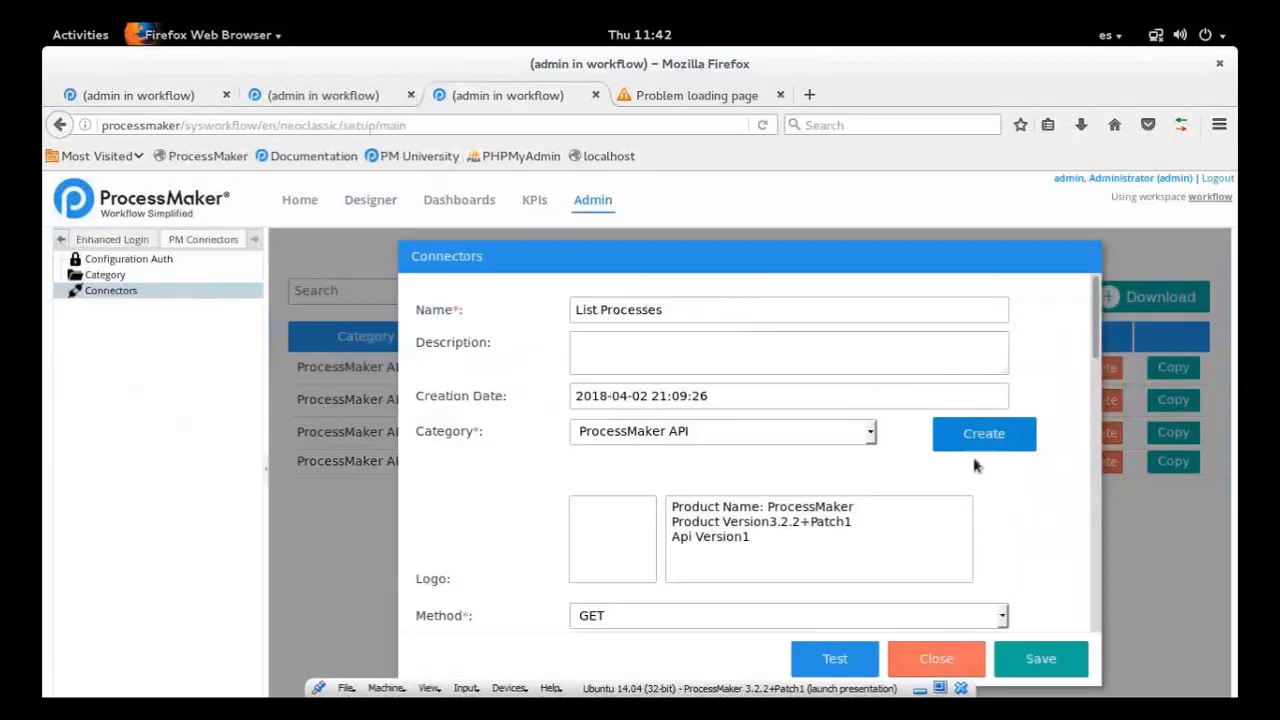
scroll(975, 465, down, 6)
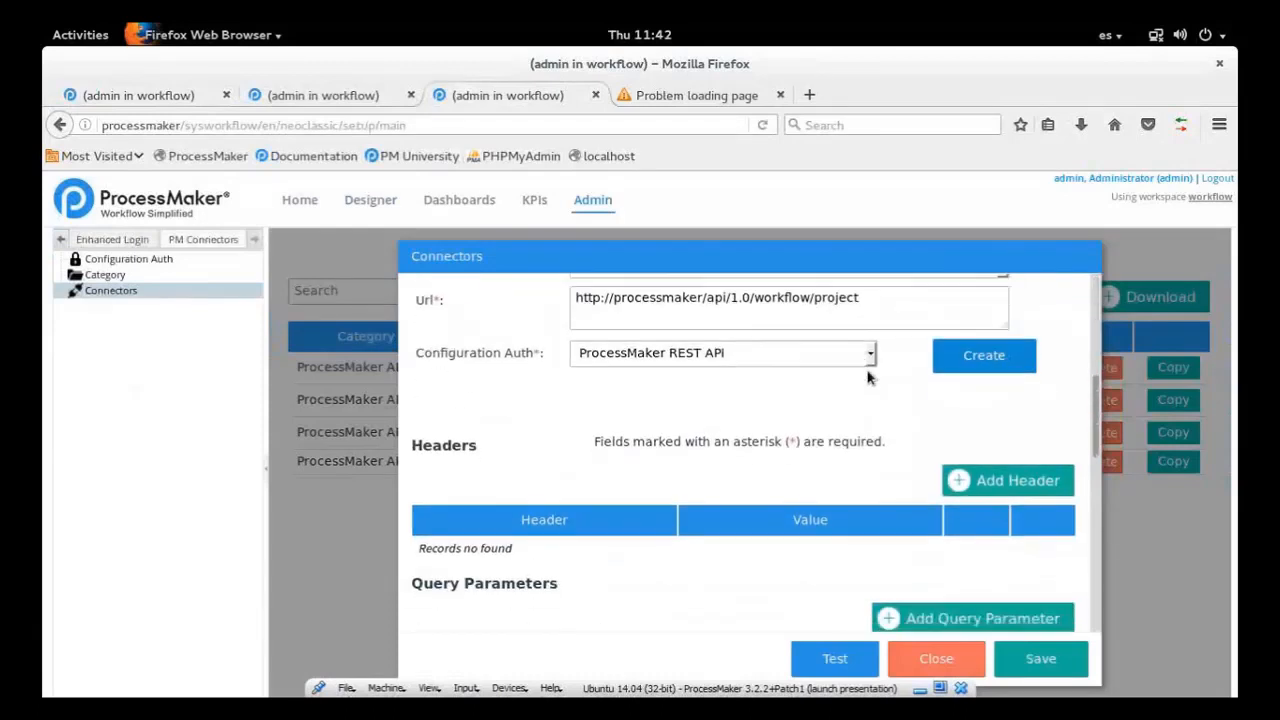
triple_click(801, 292)
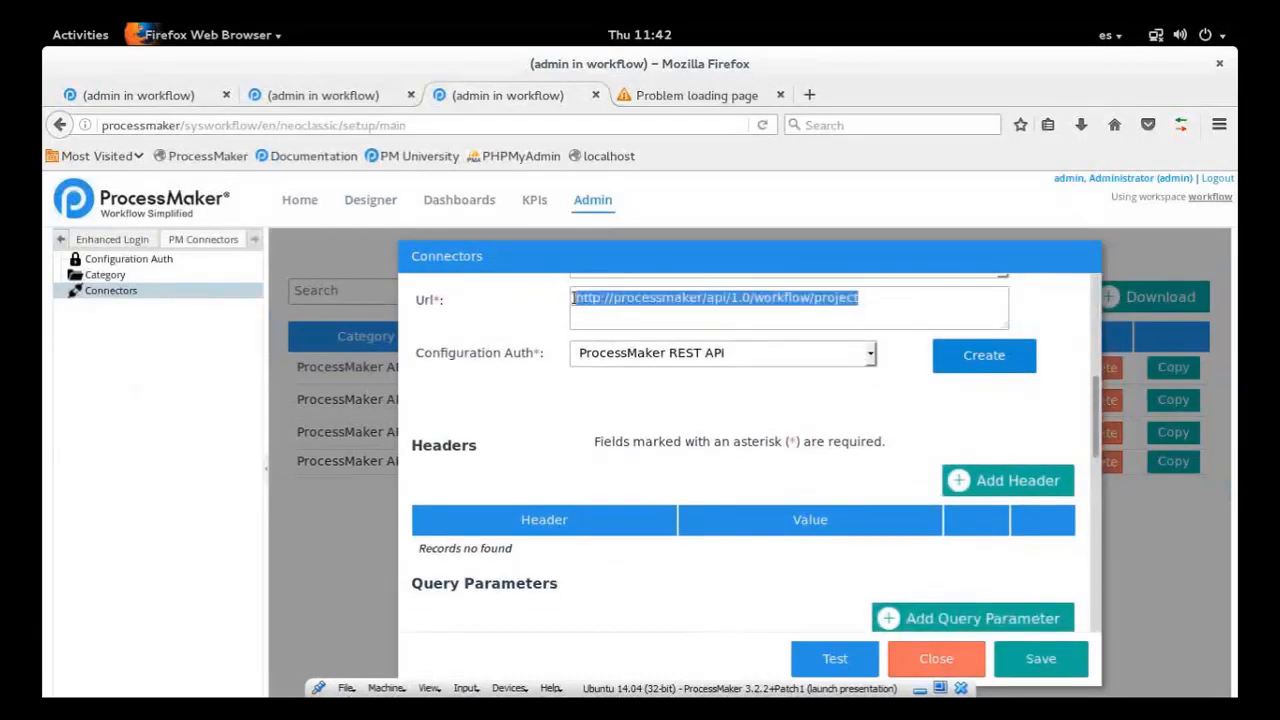
click(896, 300)
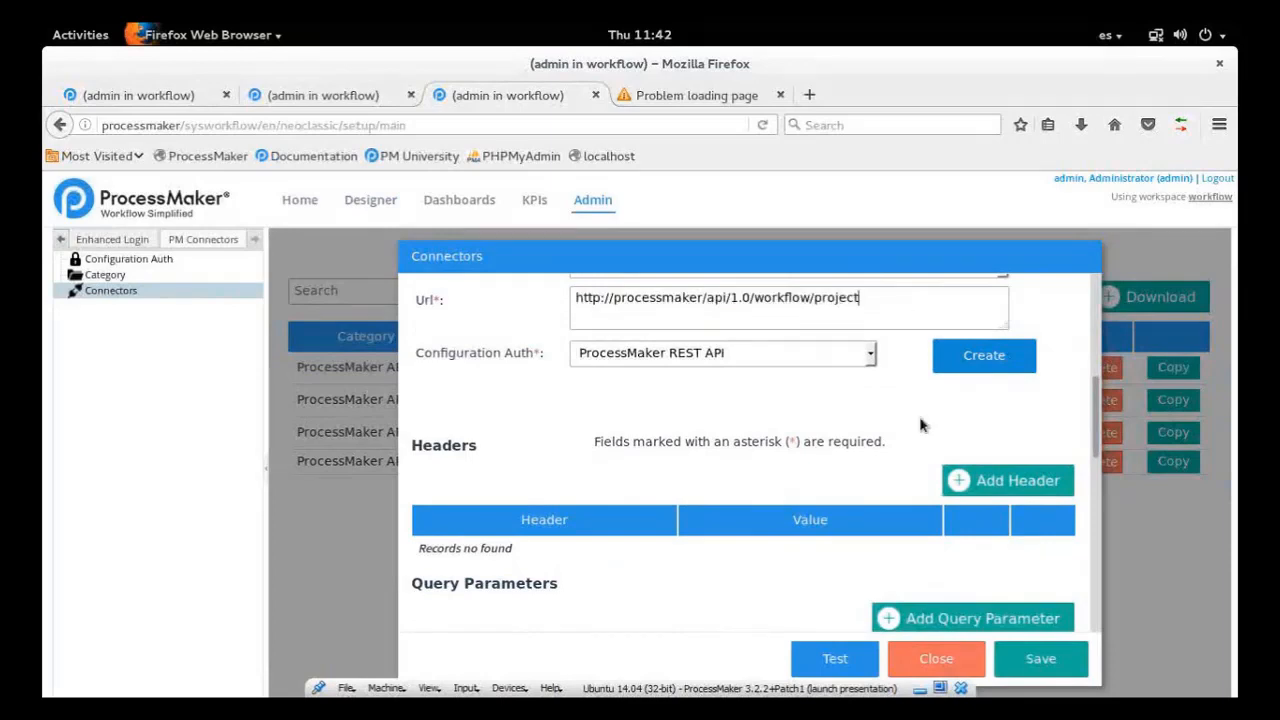
scroll(1098, 466, down, 4)
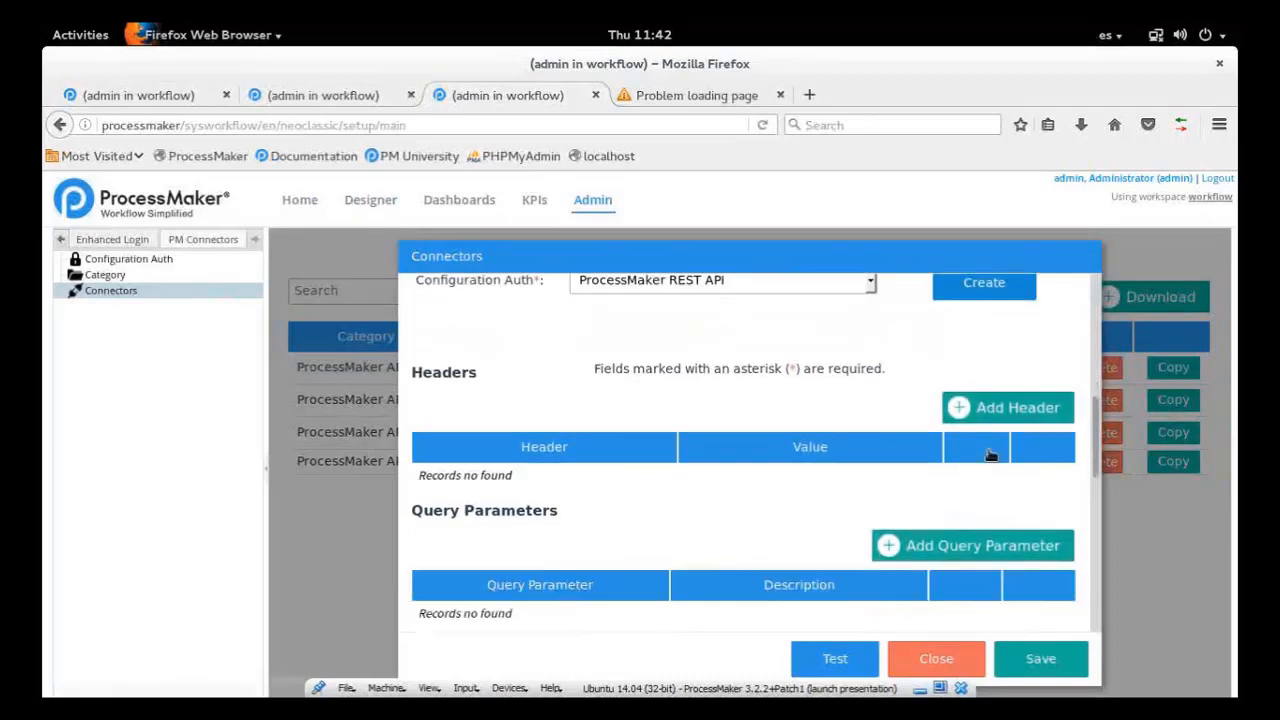
drag(1101, 462, 1093, 581)
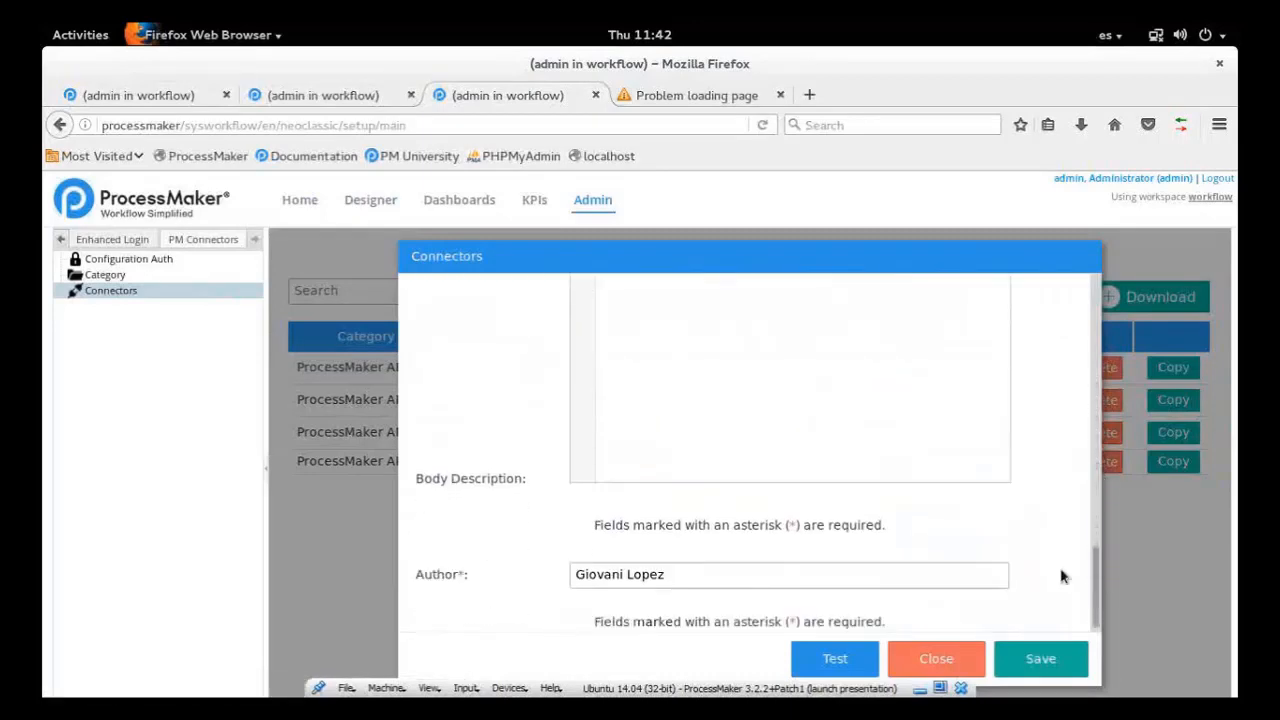
click(835, 660)
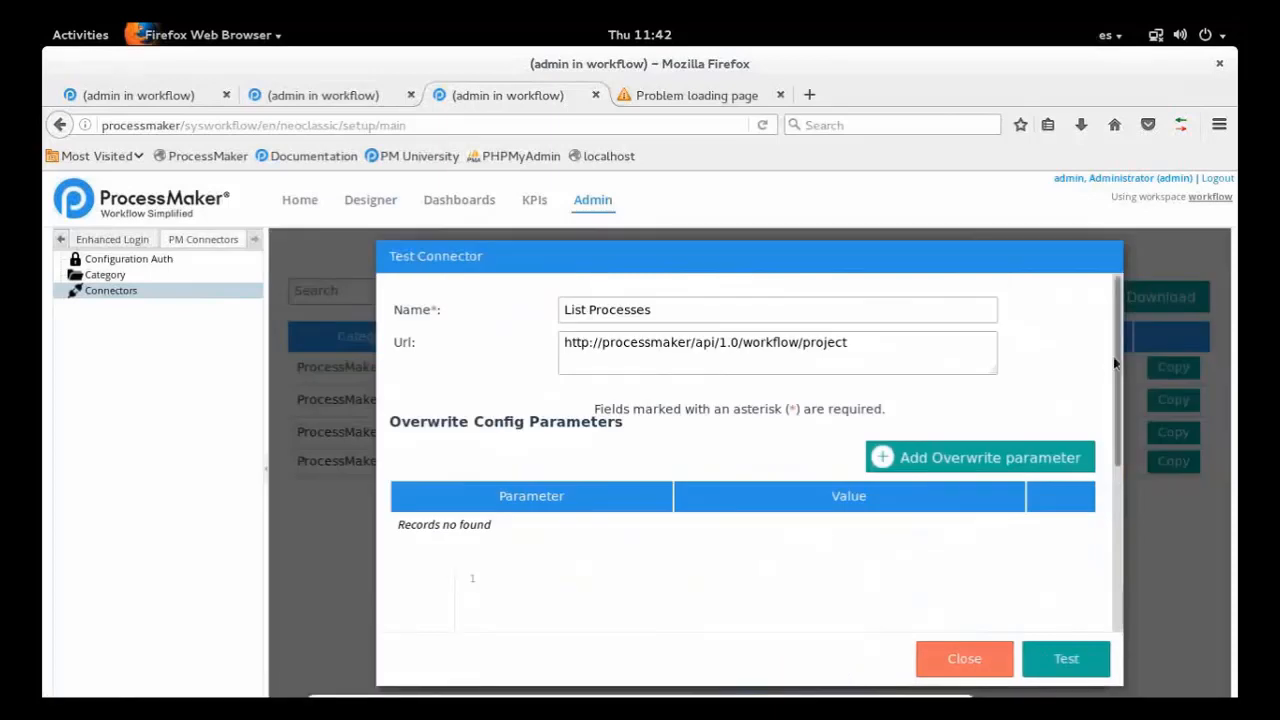
scroll(1110, 478, down, 2)
scroll(1110, 478, down, 2)
scroll(1114, 343, up, 4)
click(1066, 658)
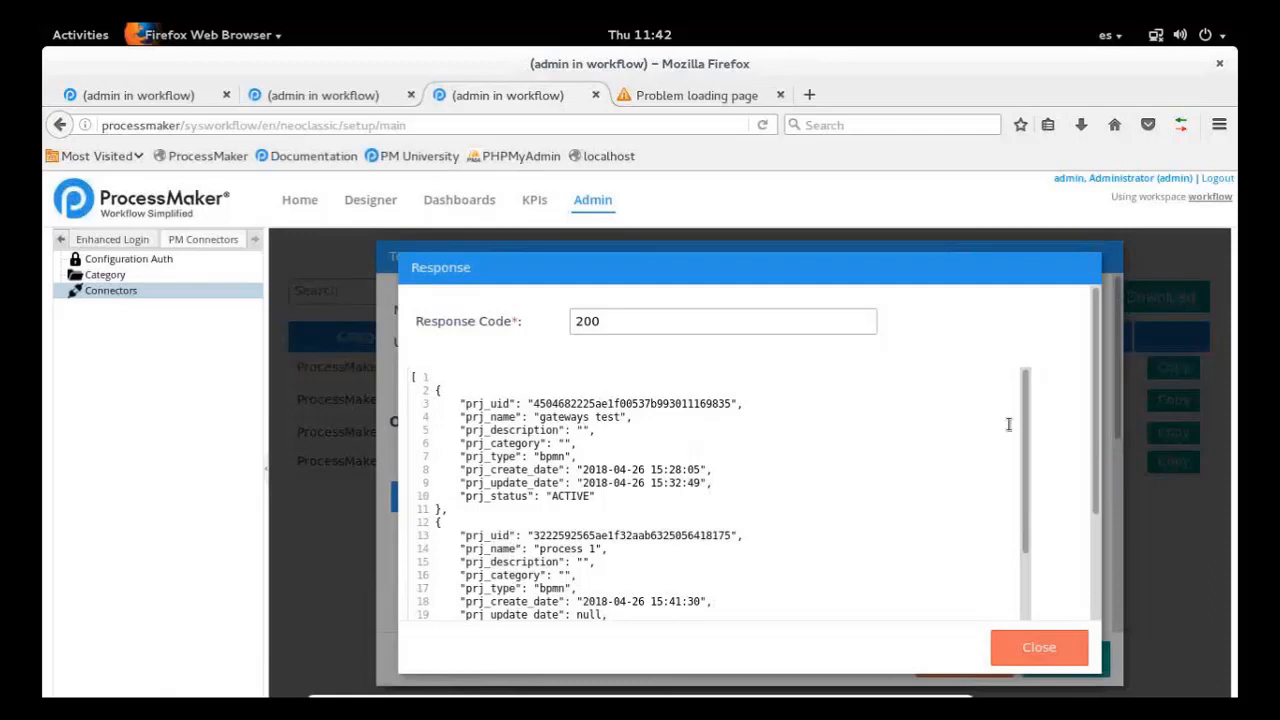
Review the connector's response, marking the prj_name entries for gateways test, process 1 and process 2
drag(1031, 534, 1026, 414)
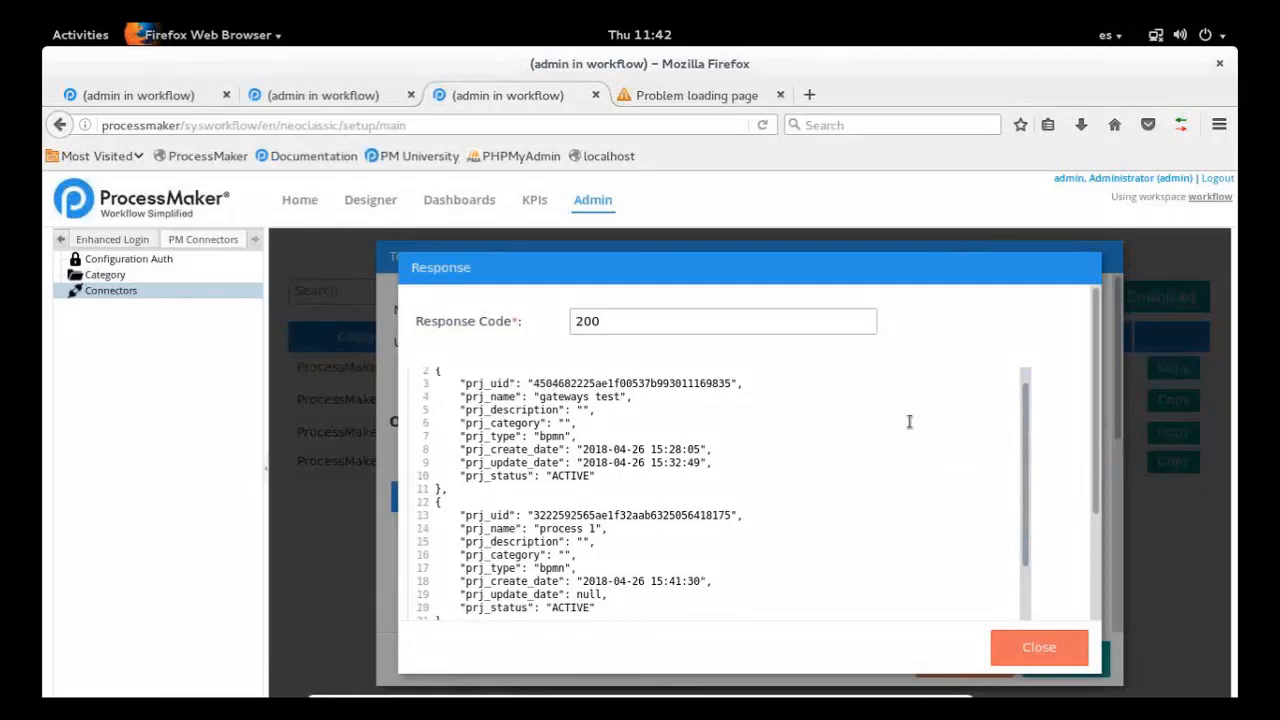
double_click(562, 396)
scroll(1026, 436, down, 3)
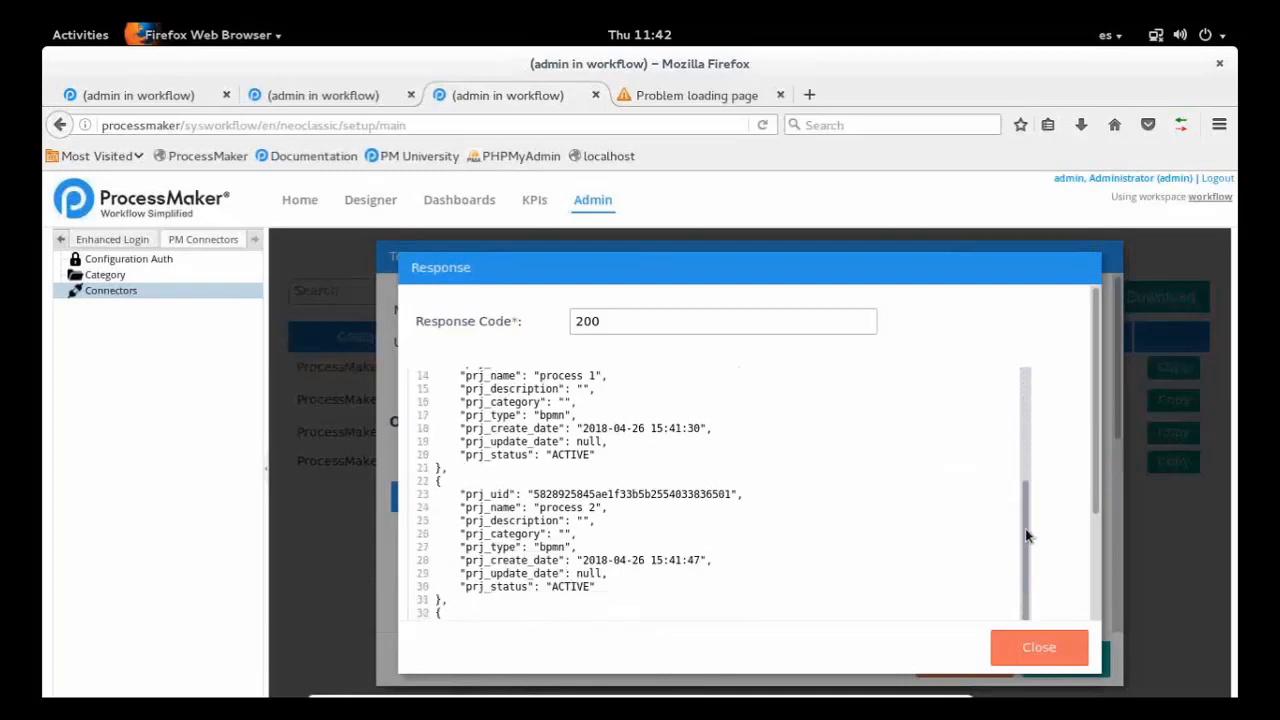
double_click(560, 372)
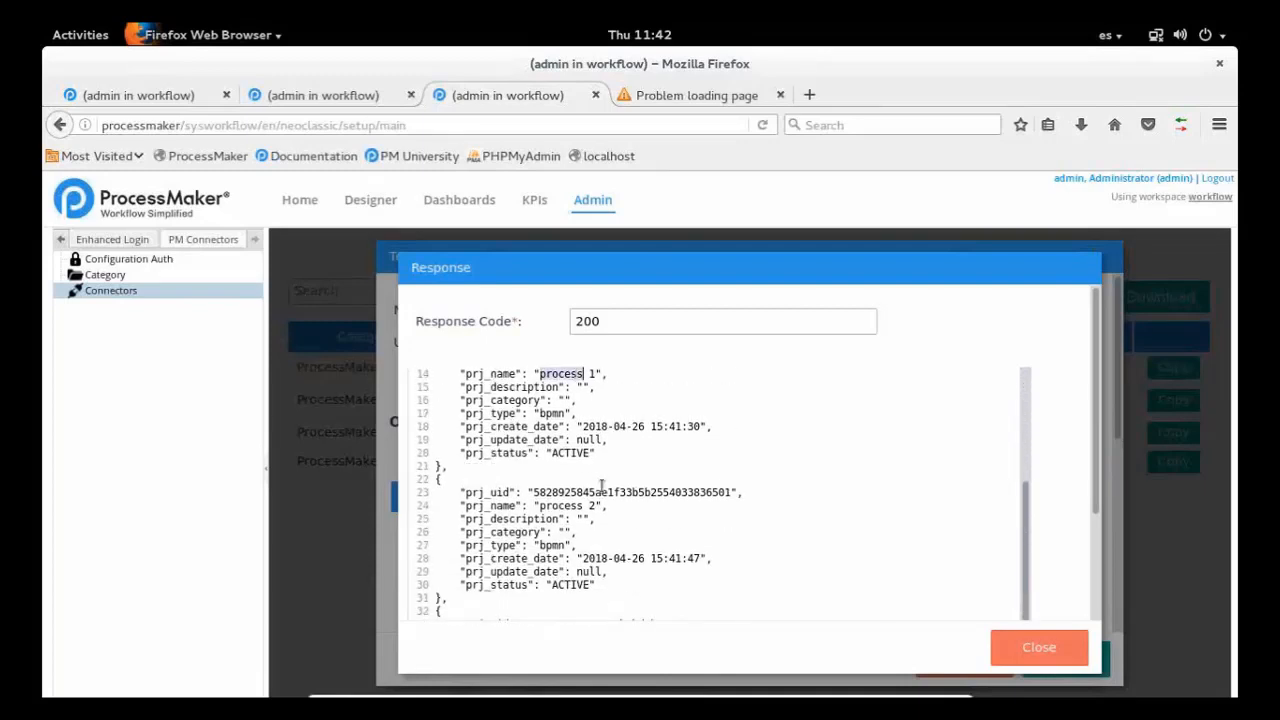
double_click(565, 506)
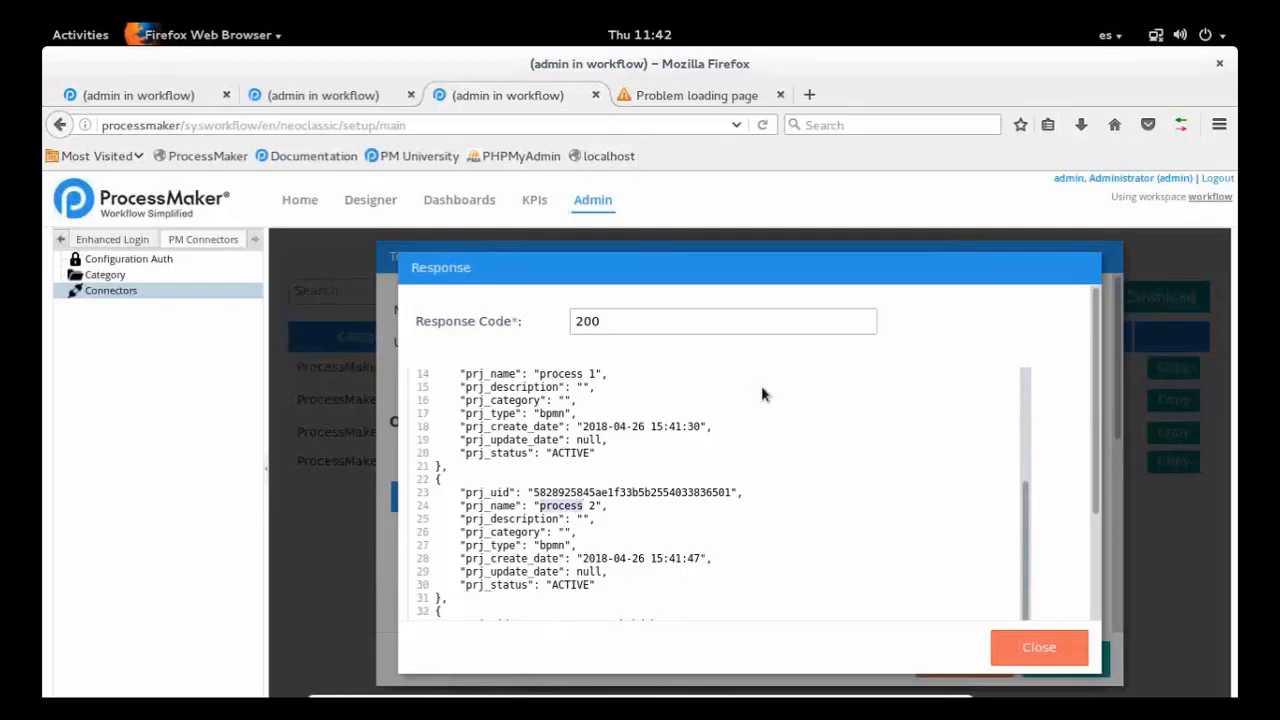
Close the browser tab with the loading problem and load processmaker/sysworkflow/en/neoclassic/setup/main in a new tab
right_click(519, 95)
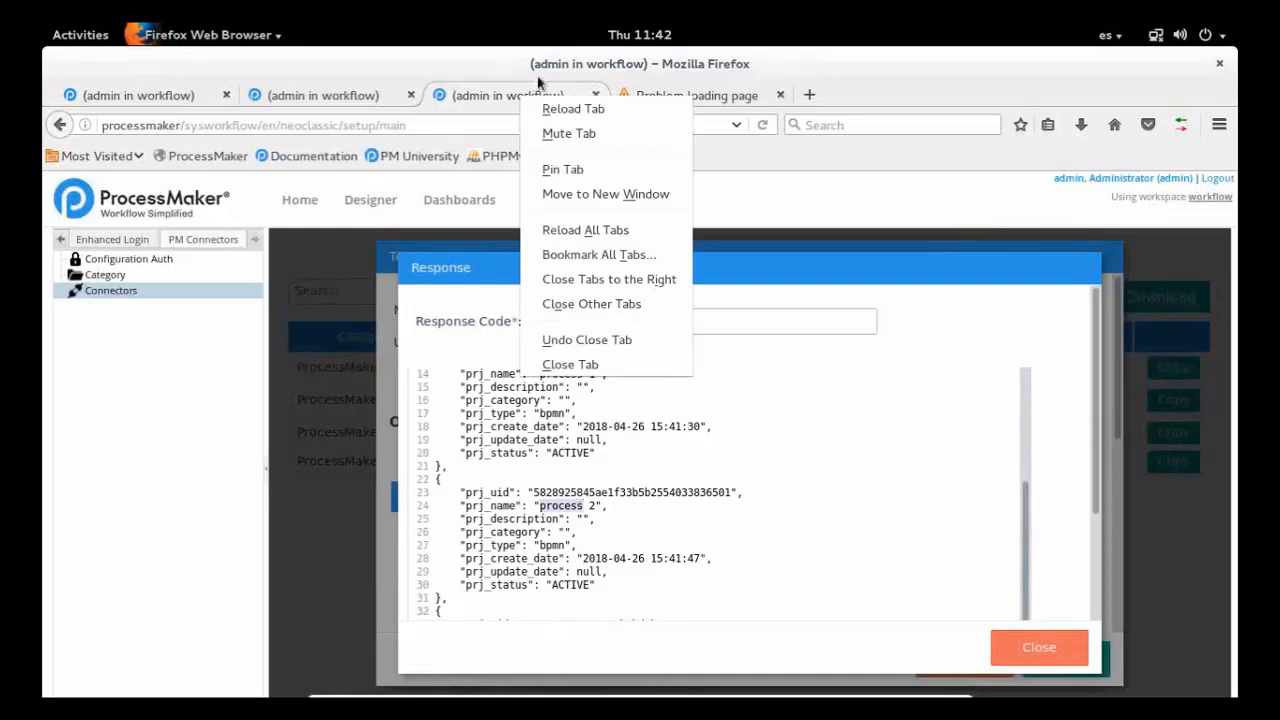
click(474, 133)
click(473, 133)
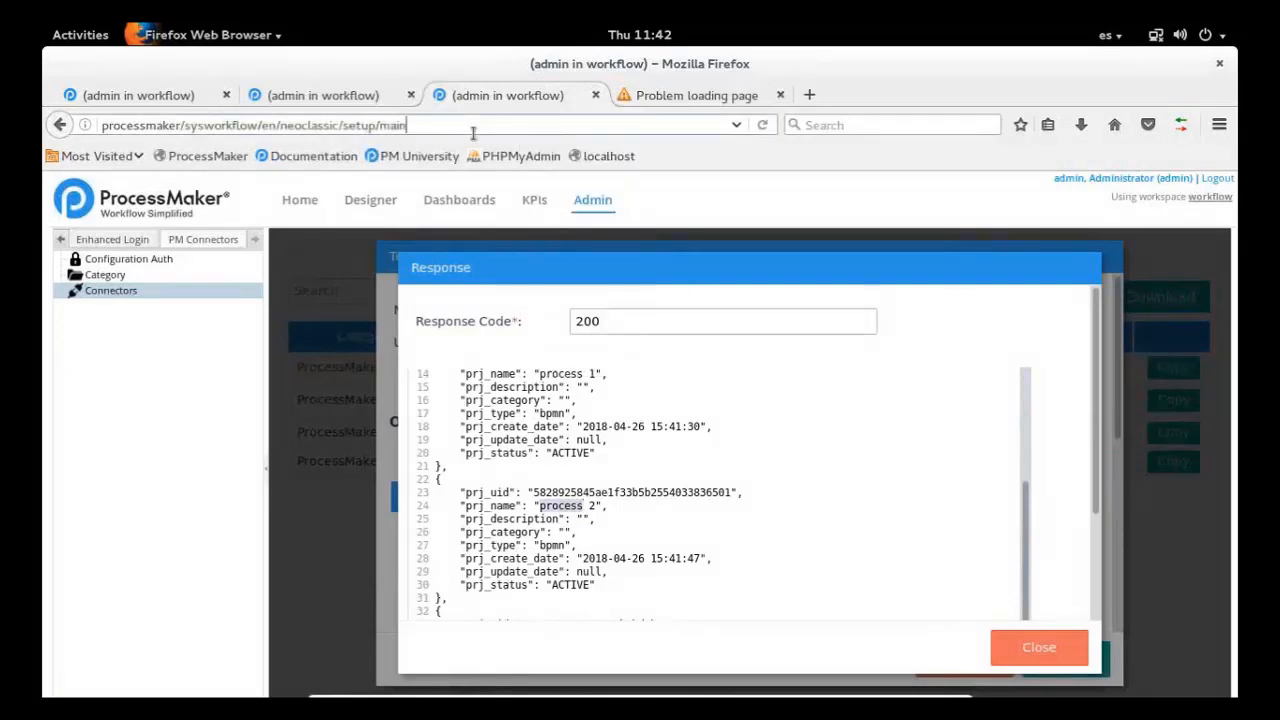
key(ctrl+a)
key(ctrl+c)
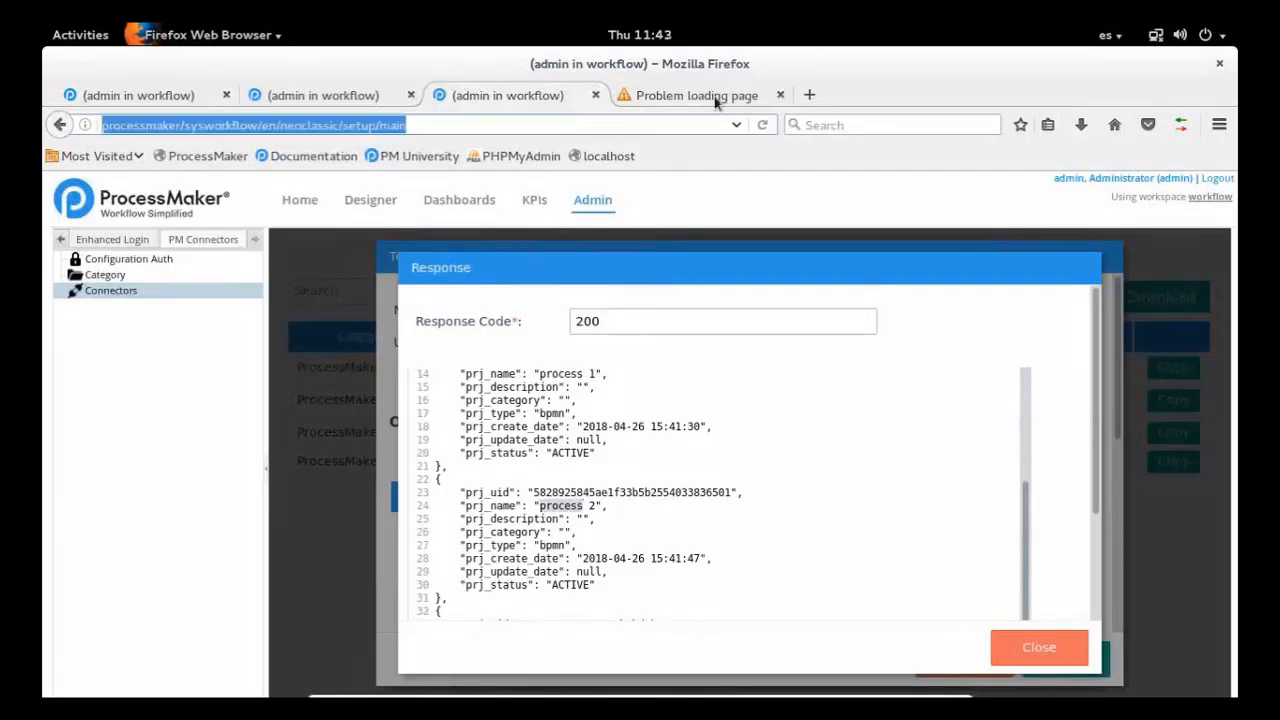
click(780, 95)
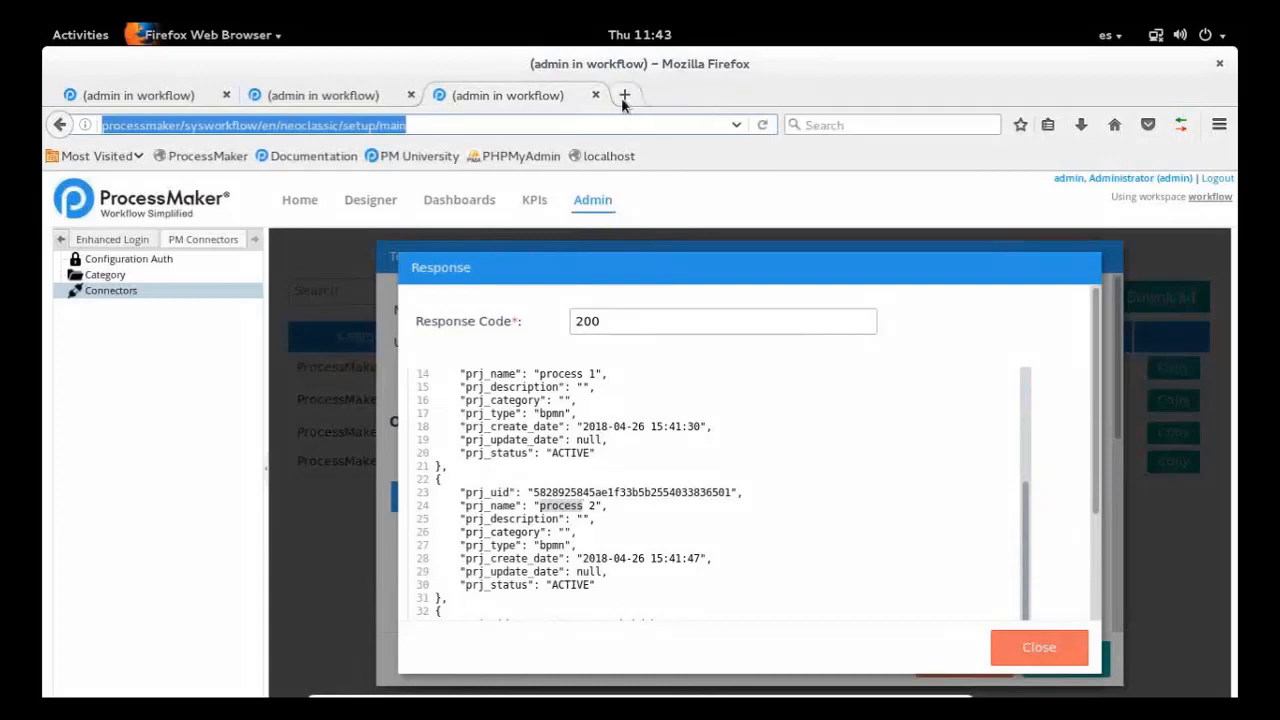
click(624, 94)
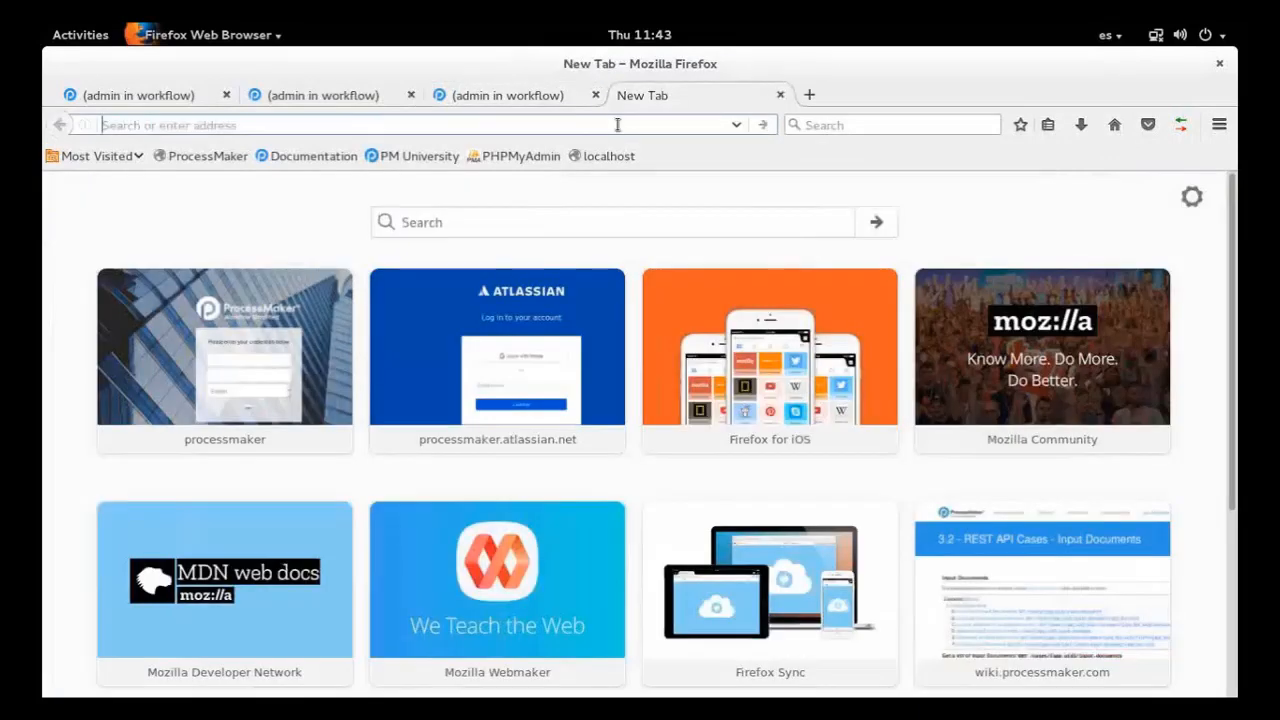
key(ctrl+v)
key(Return)
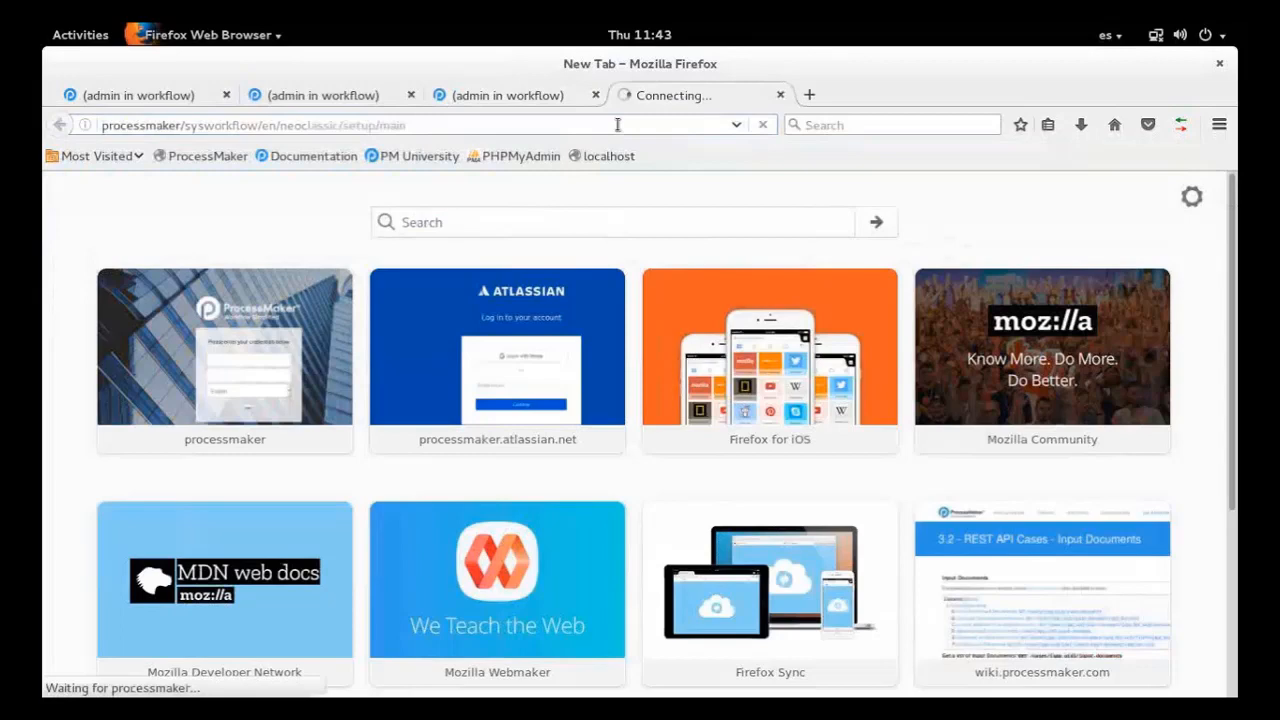
Return to the List Processes test response and mark the prj_uid value of process 2
click(527, 94)
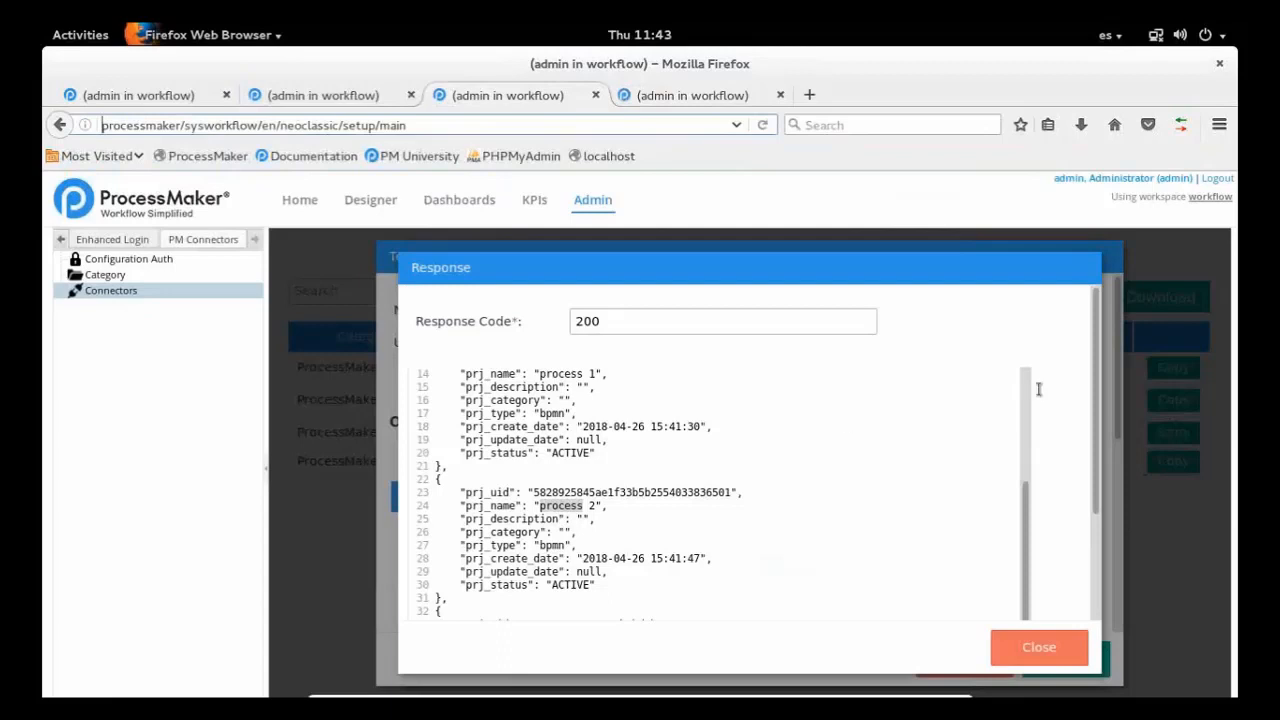
double_click(606, 492)
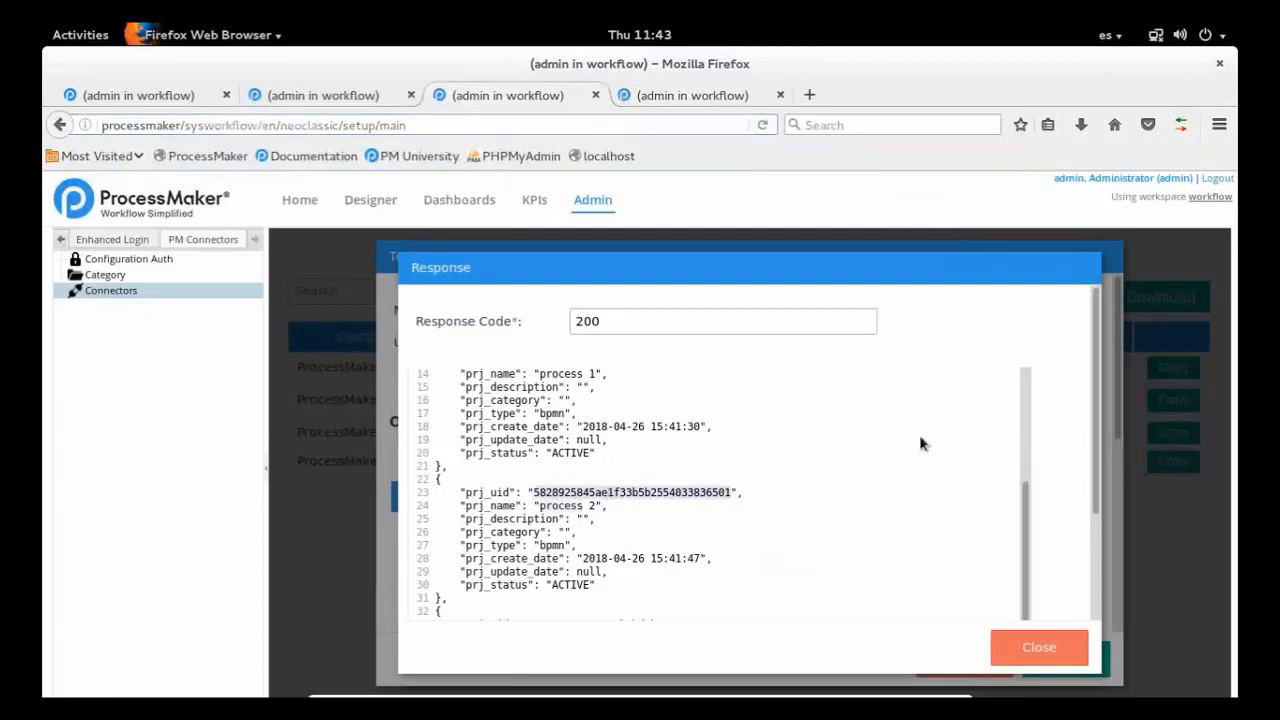
scroll(1026, 512, up, 1)
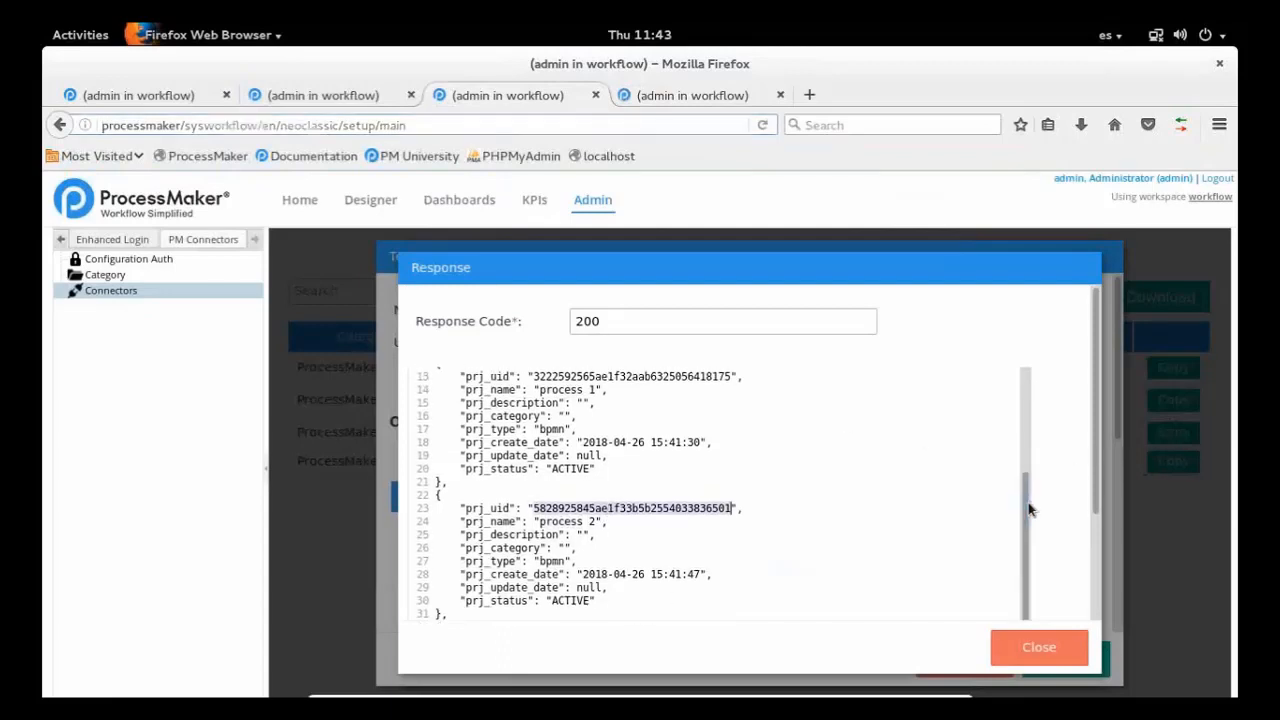
In the newly loaded ProcessMaker admin page, display the list of connectors under PM Connectors
click(723, 95)
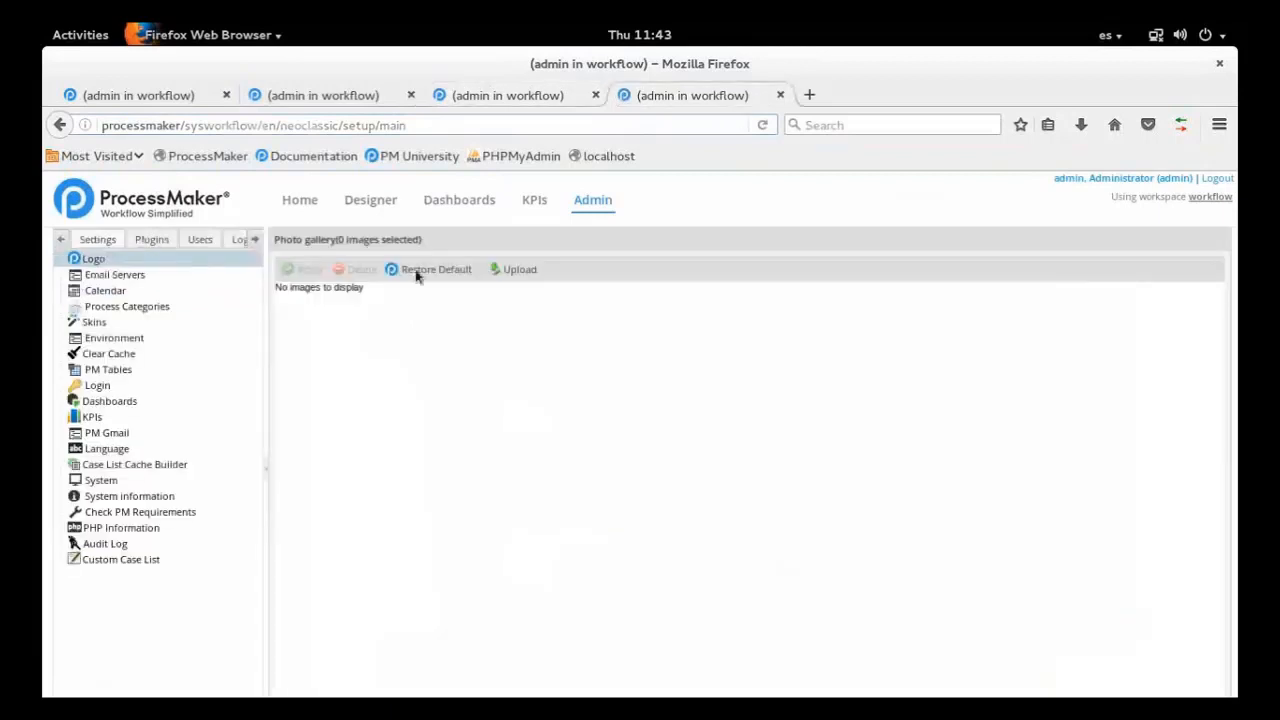
click(251, 243)
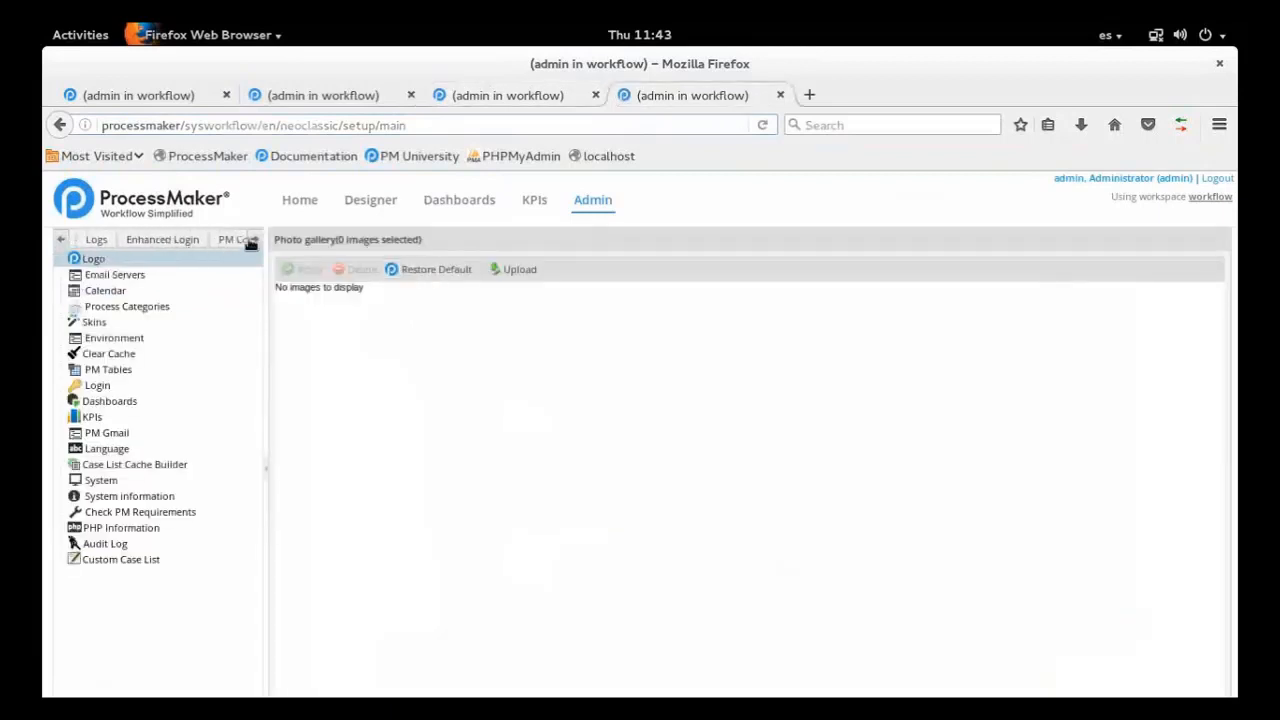
click(251, 243)
click(218, 245)
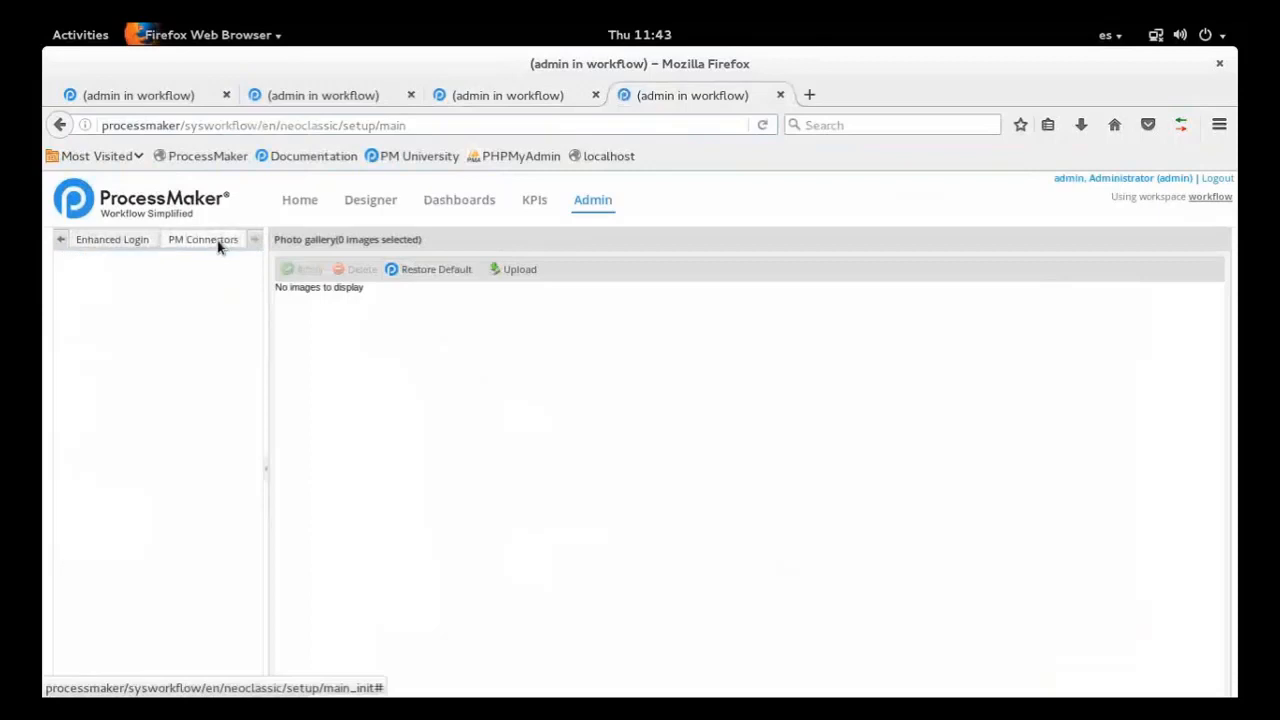
click(149, 294)
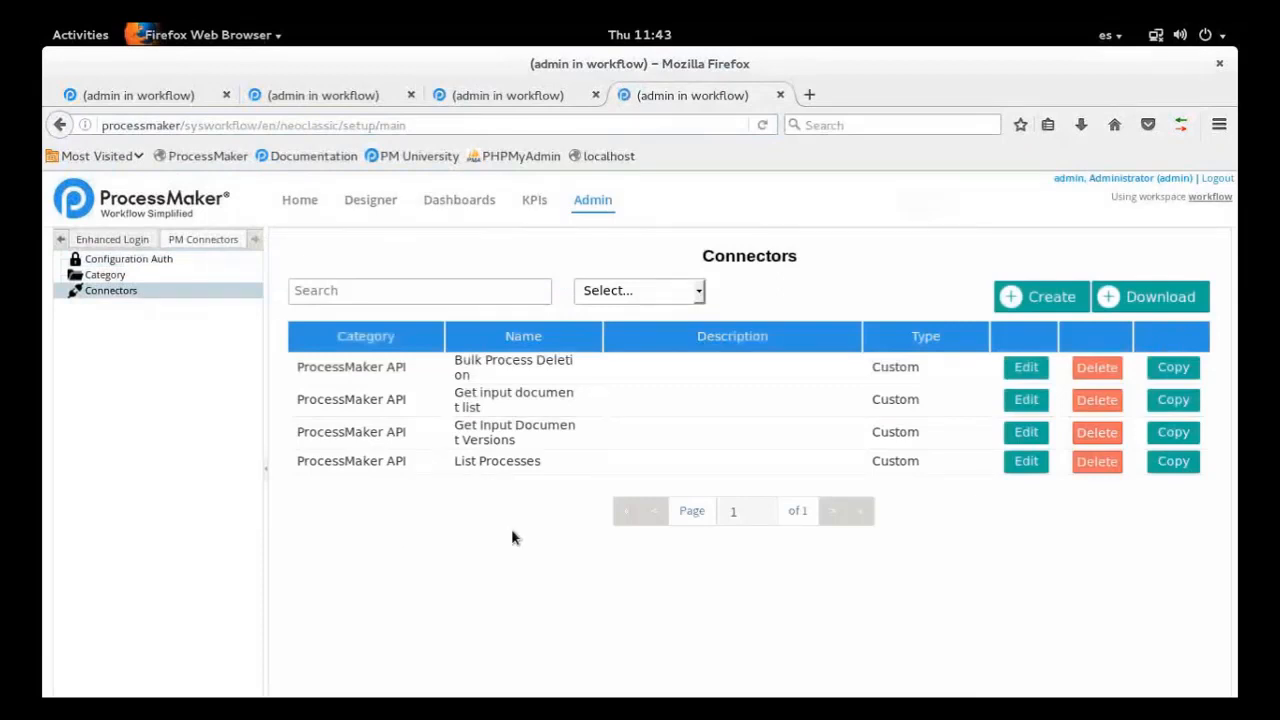
Open the Bulk Process Deletion connector for editing and review its method, URL, authentication, headers, query parameters and body settings
click(1024, 370)
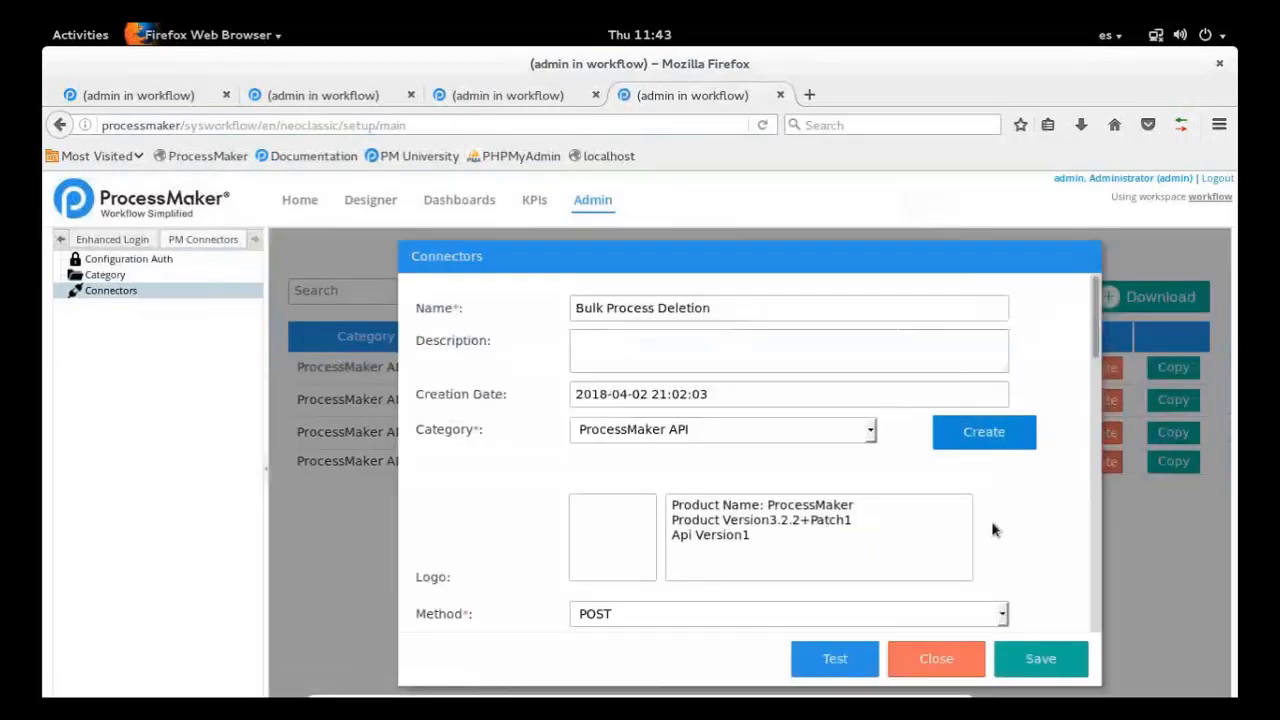
scroll(993, 530, down, 10)
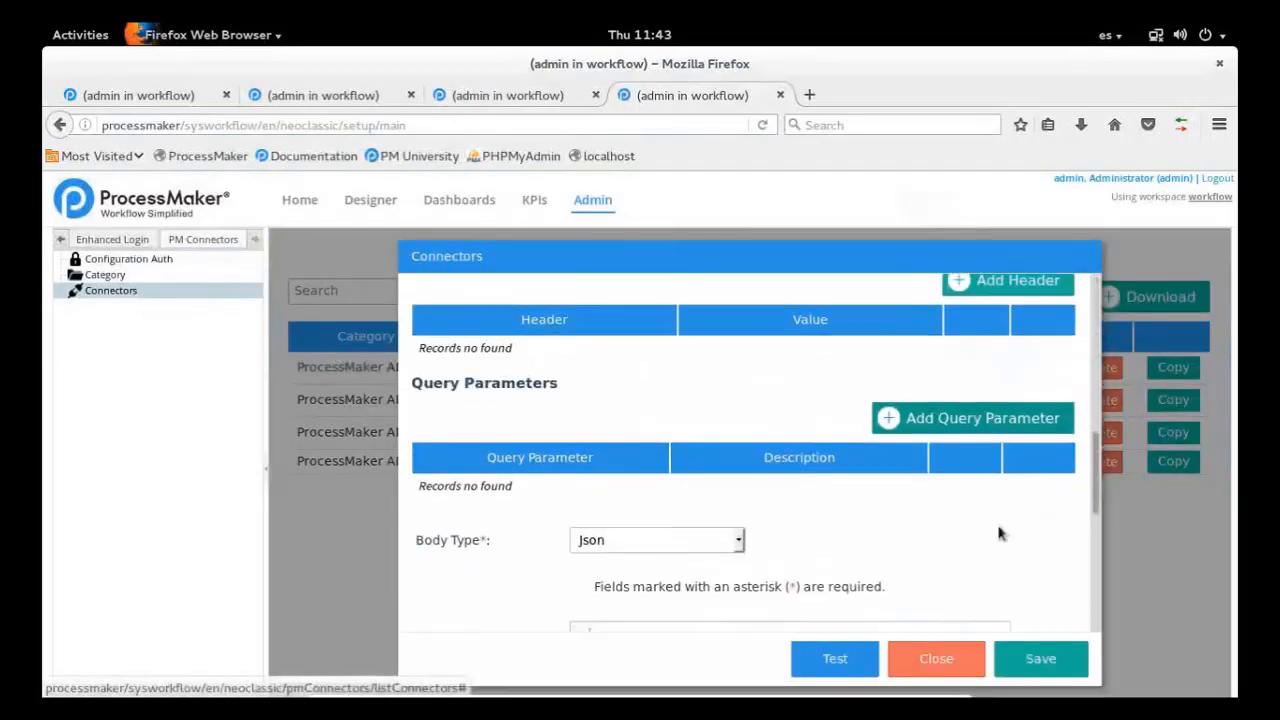
scroll(998, 533, down, 5)
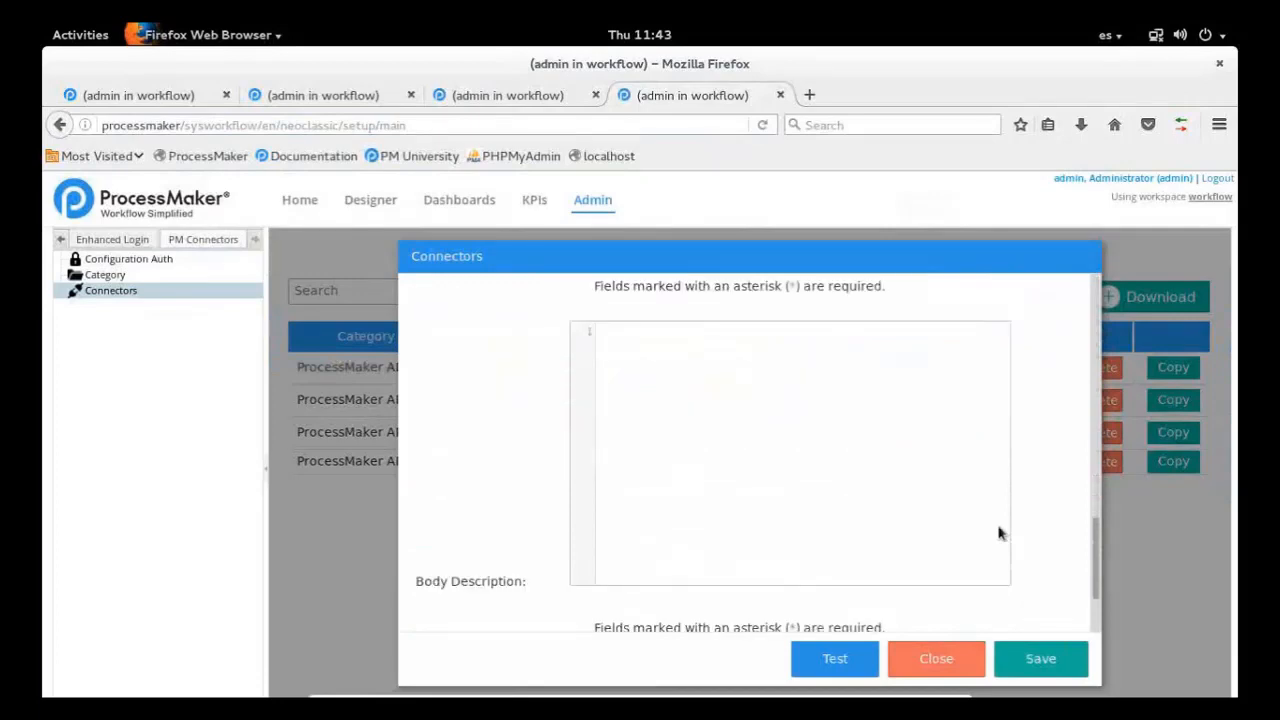
scroll(998, 533, down, 2)
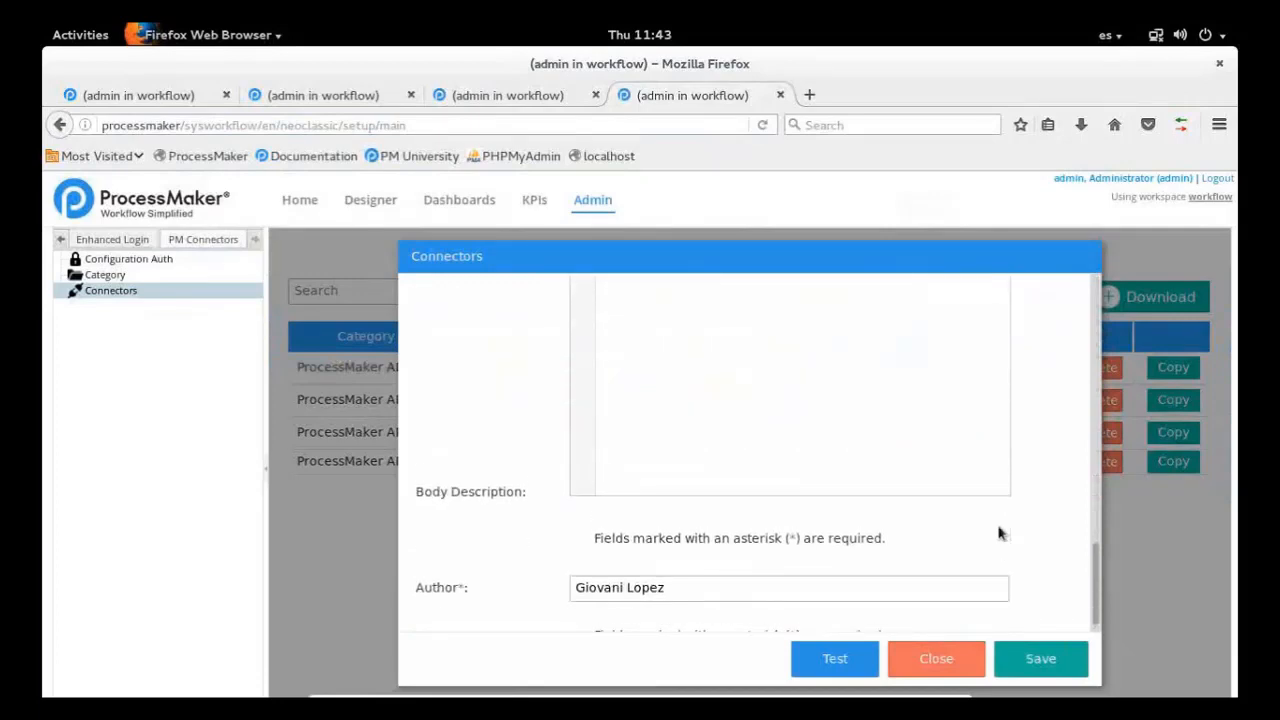
scroll(998, 533, up, 7)
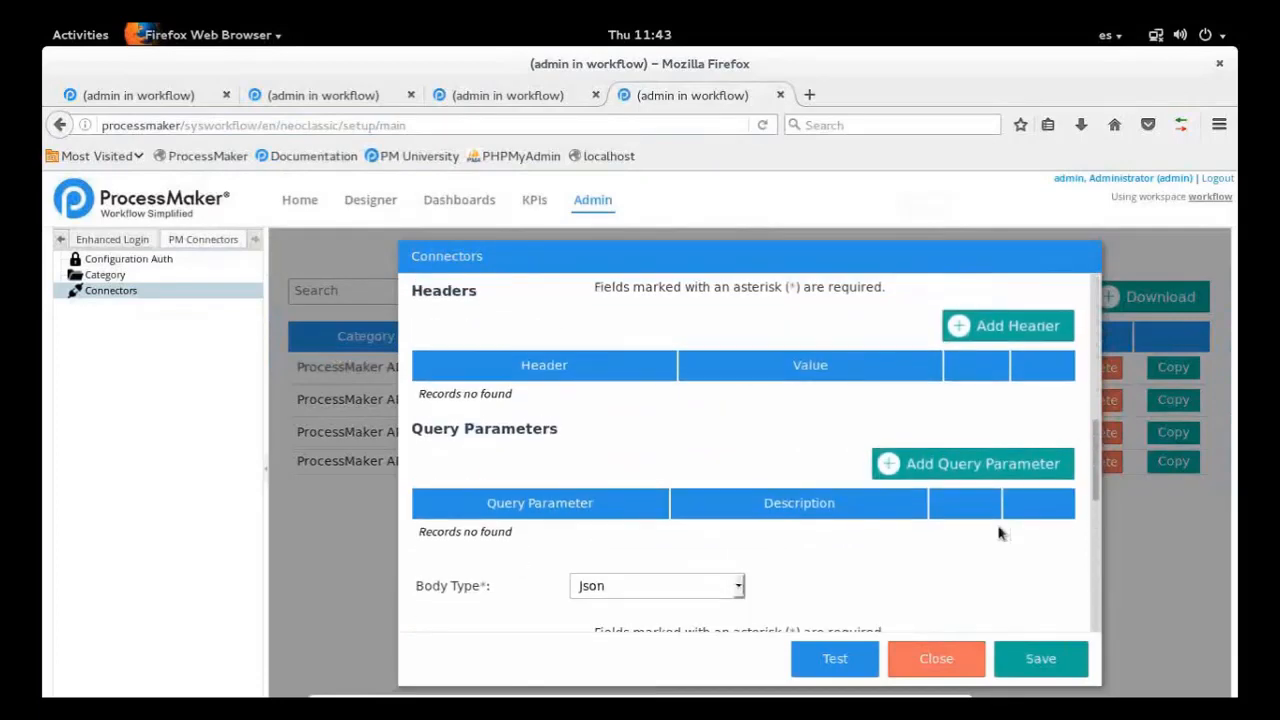
scroll(998, 533, up, 4)
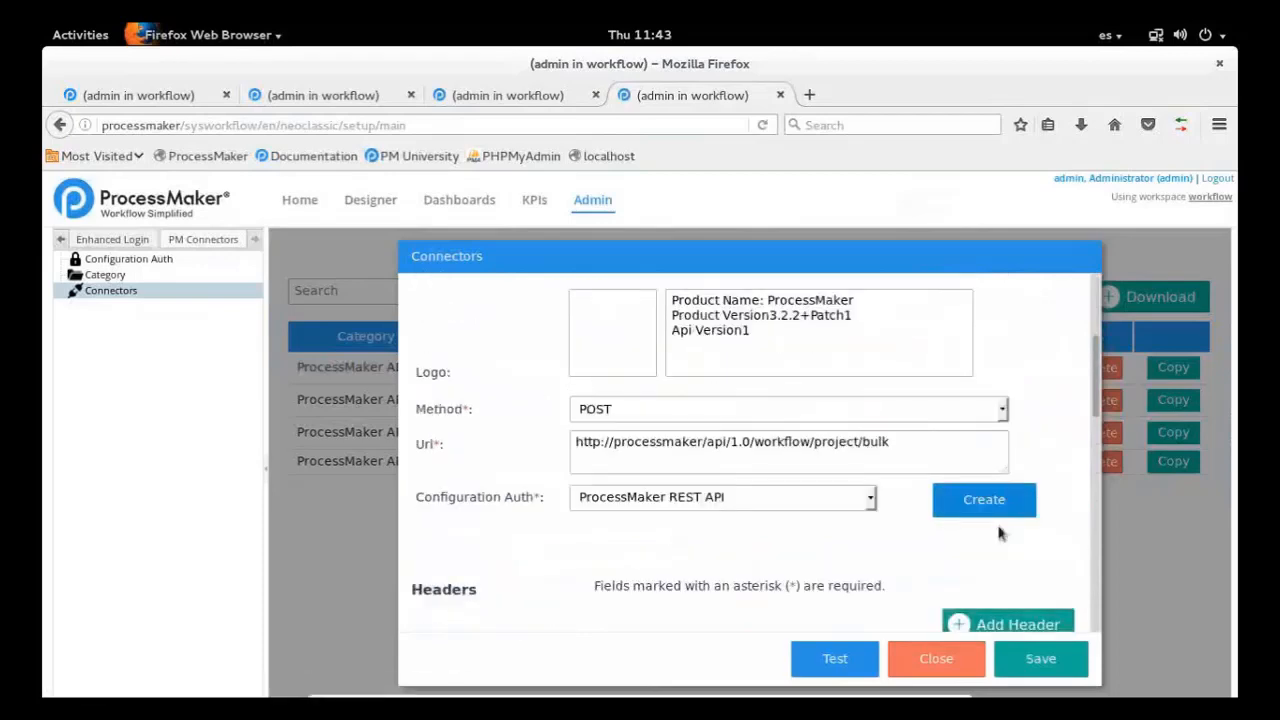
scroll(998, 533, down, 3)
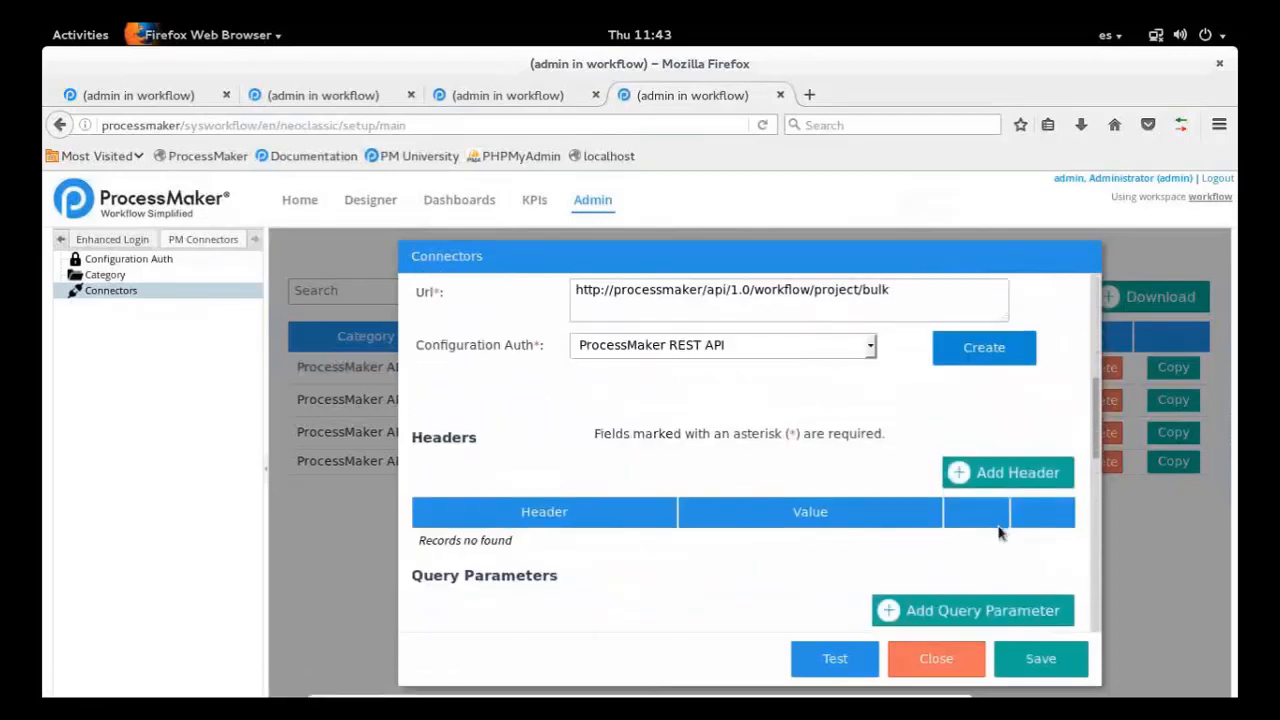
scroll(998, 533, down, 3)
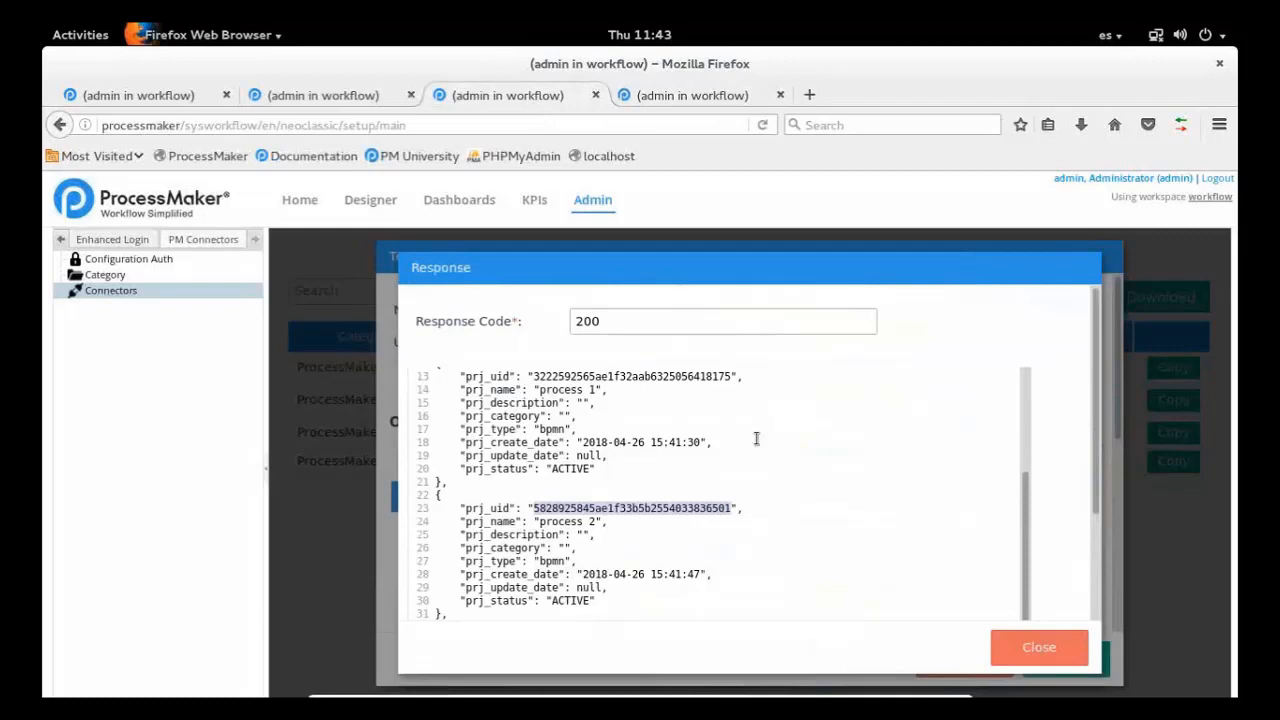
In the List Processes response, mark the prj_uid values of process 1 and process 2 in turn, ending with nothing selected
double_click(677, 377)
double_click(661, 508)
click(865, 472)
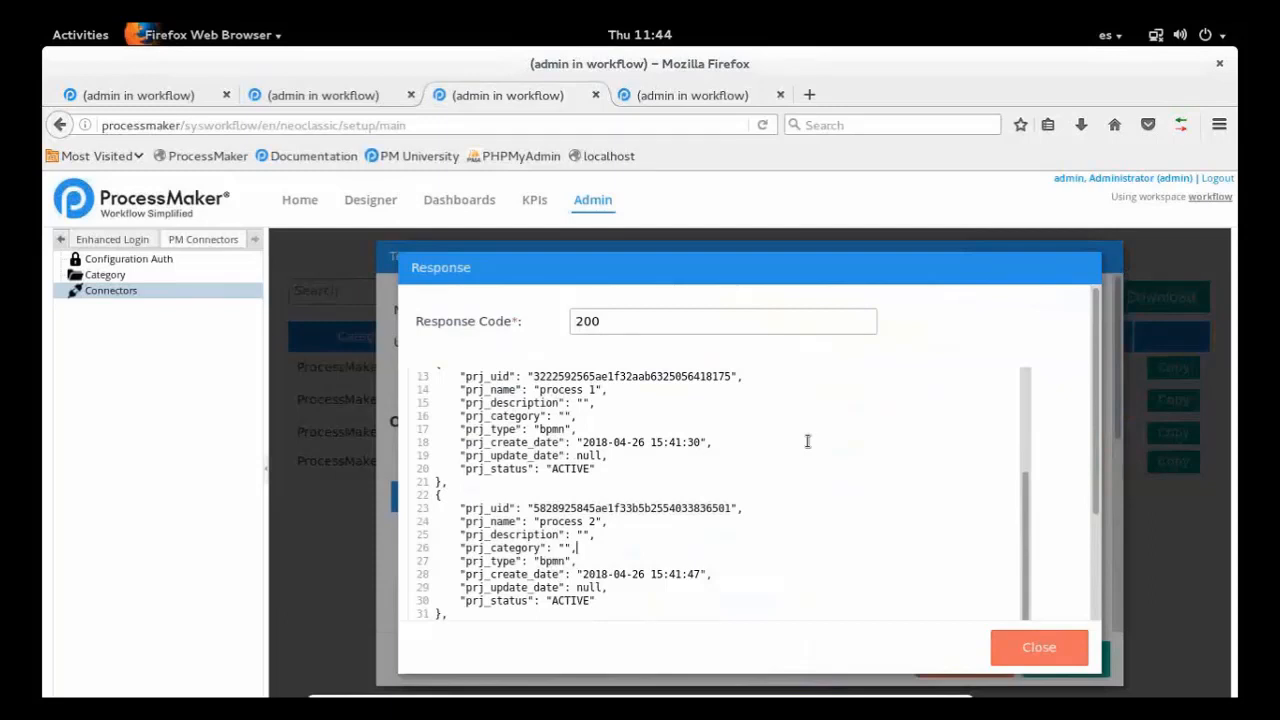
Close the List Processes response, its connector test and the connector editor to return to the connectors list
click(355, 95)
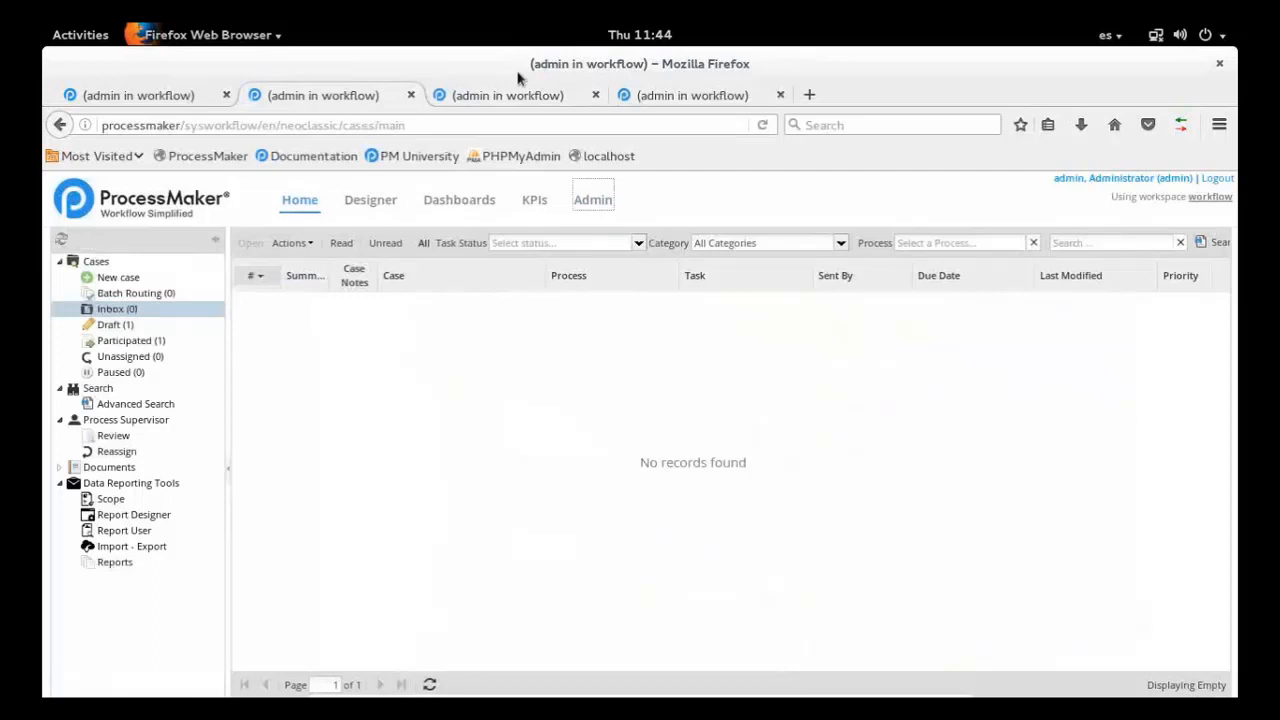
click(510, 95)
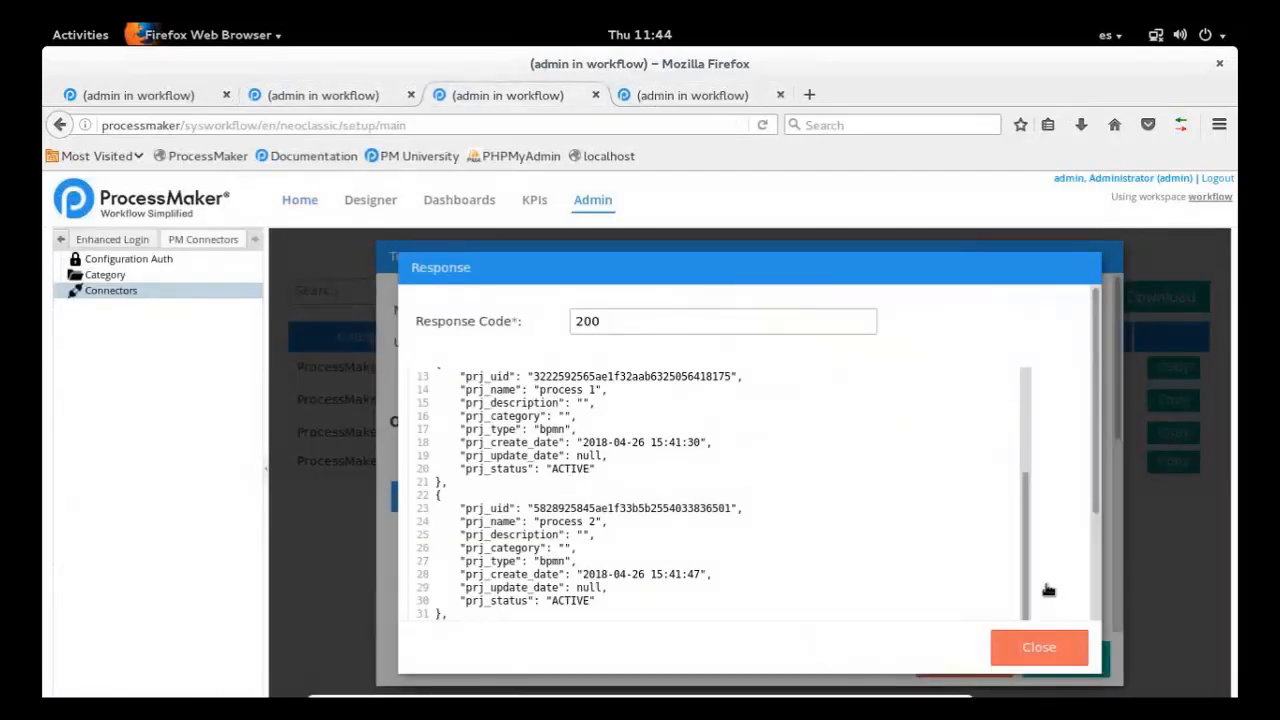
click(1014, 649)
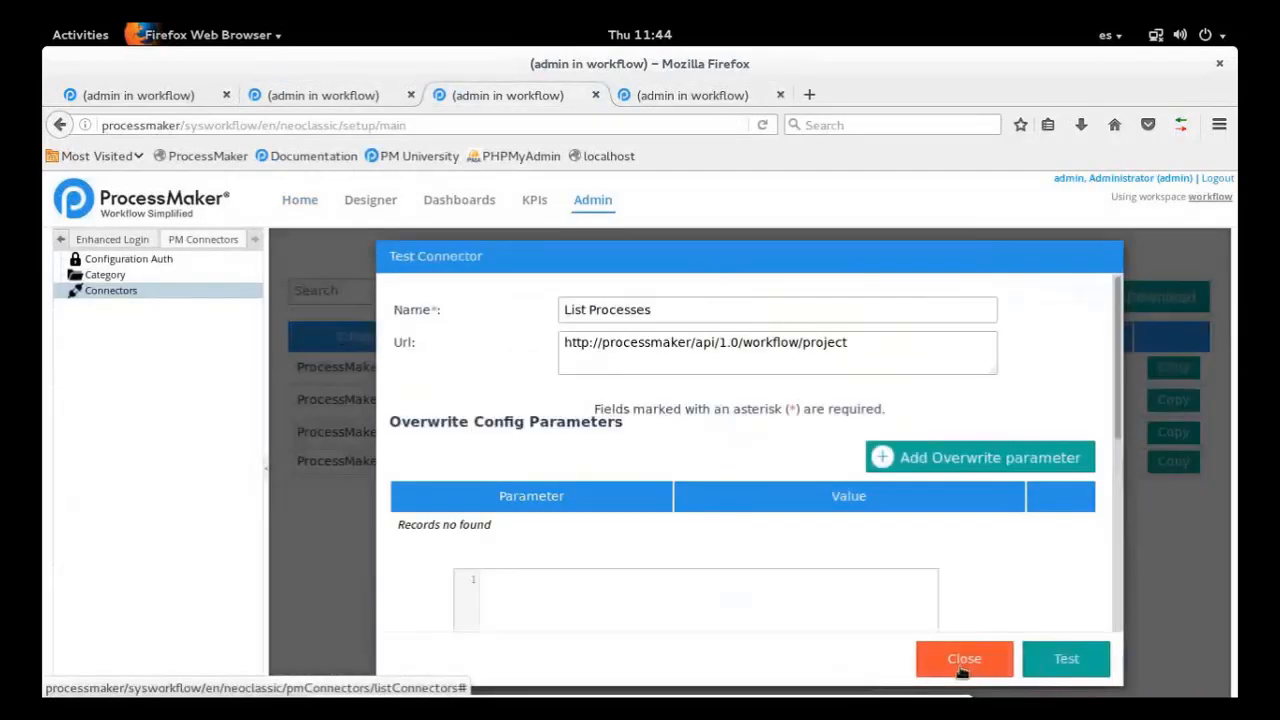
click(962, 672)
click(964, 668)
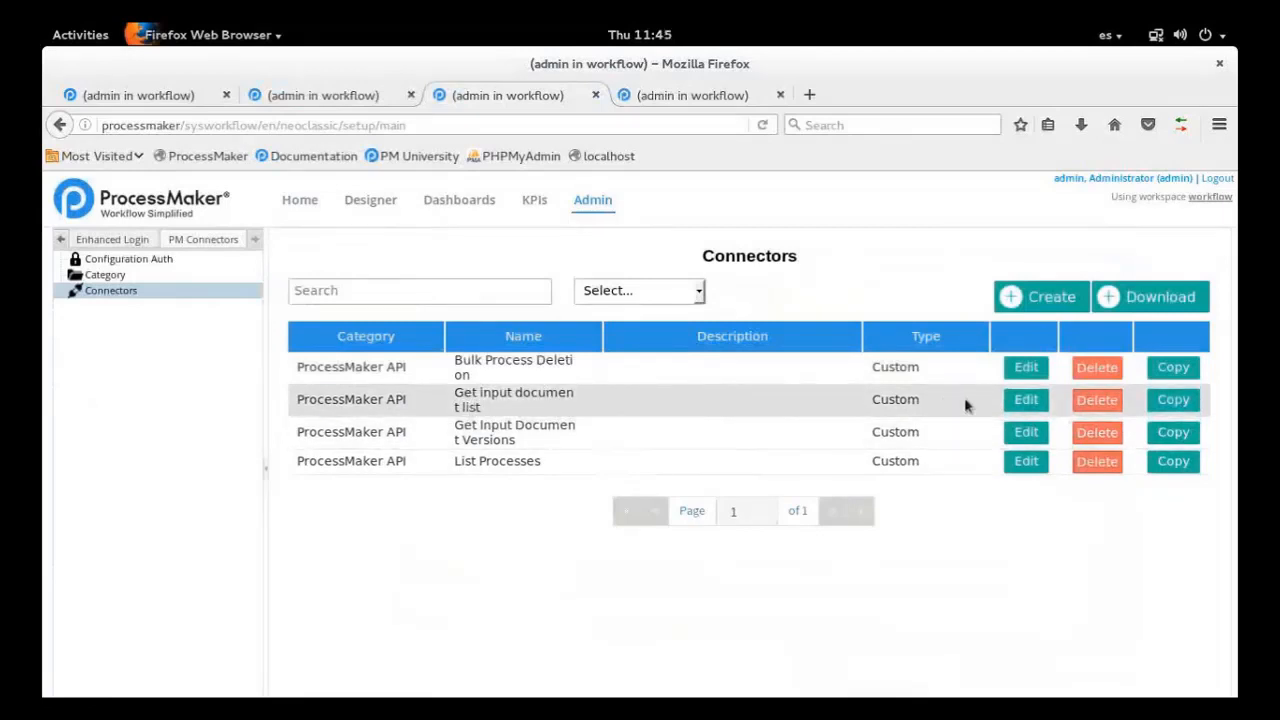
Leave the process 2 diagram and open the draft Vendor Registration Process case at its Submit Company Details task
click(345, 94)
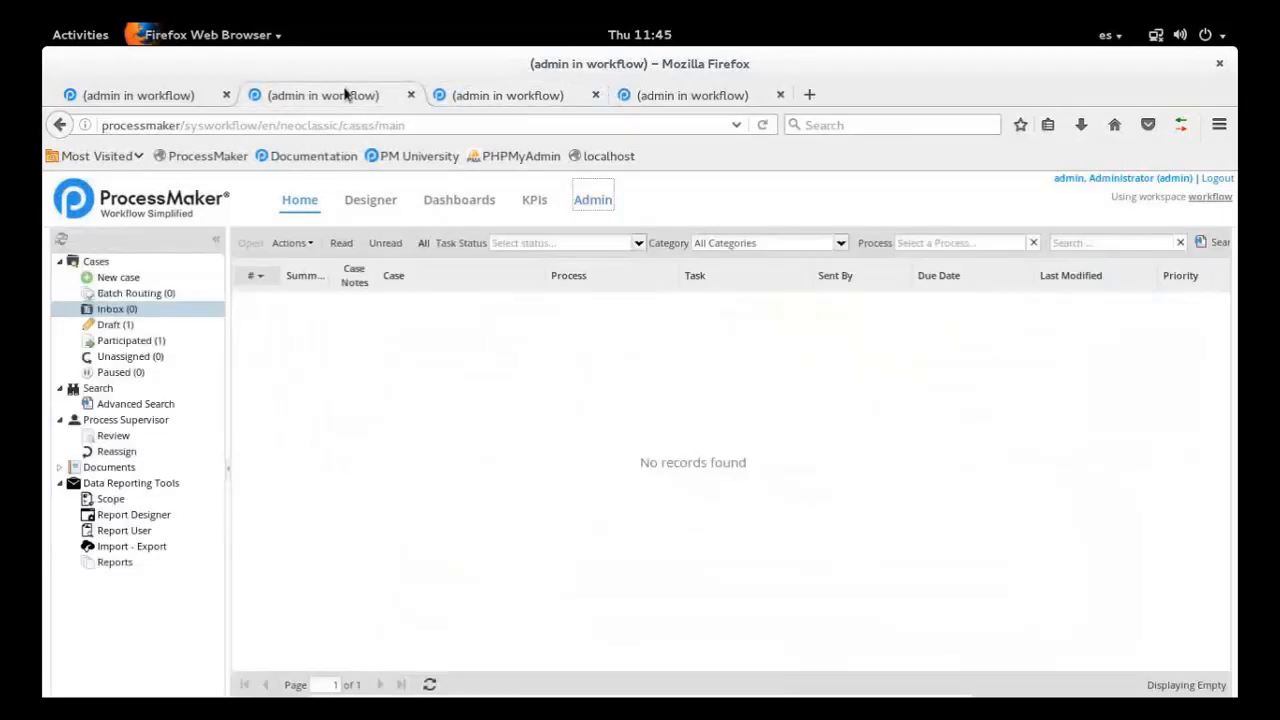
click(163, 94)
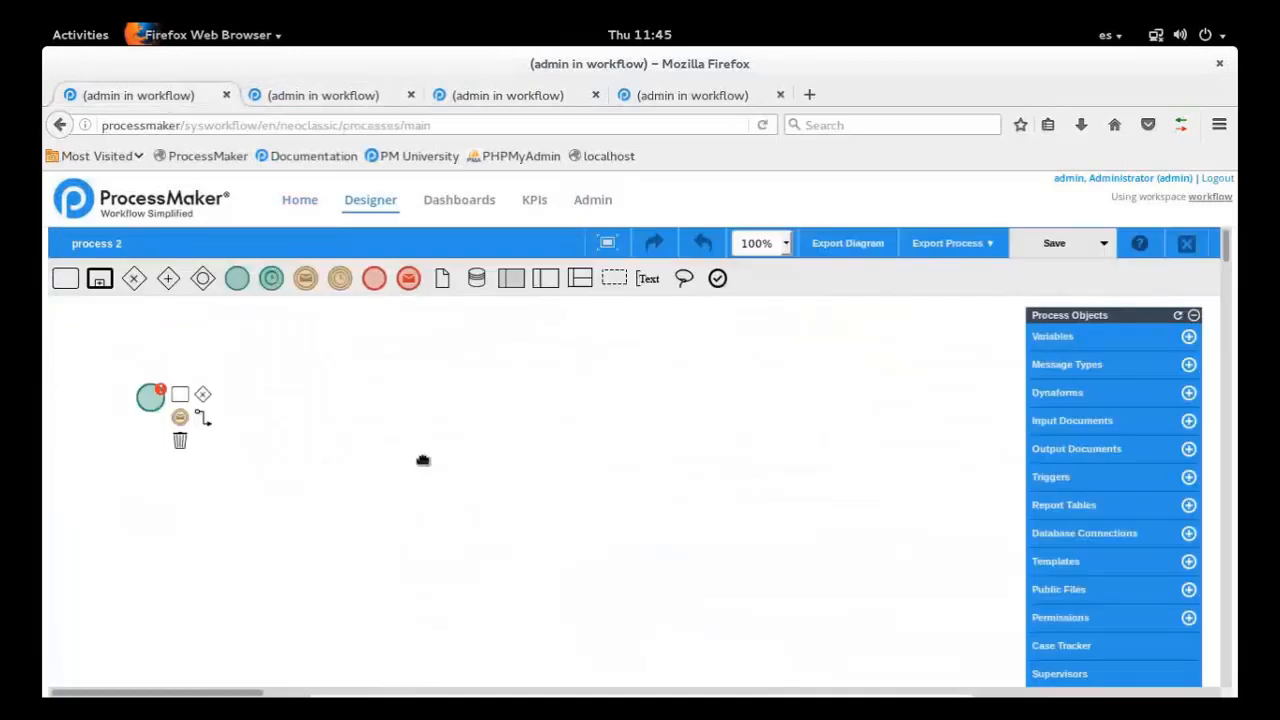
click(320, 208)
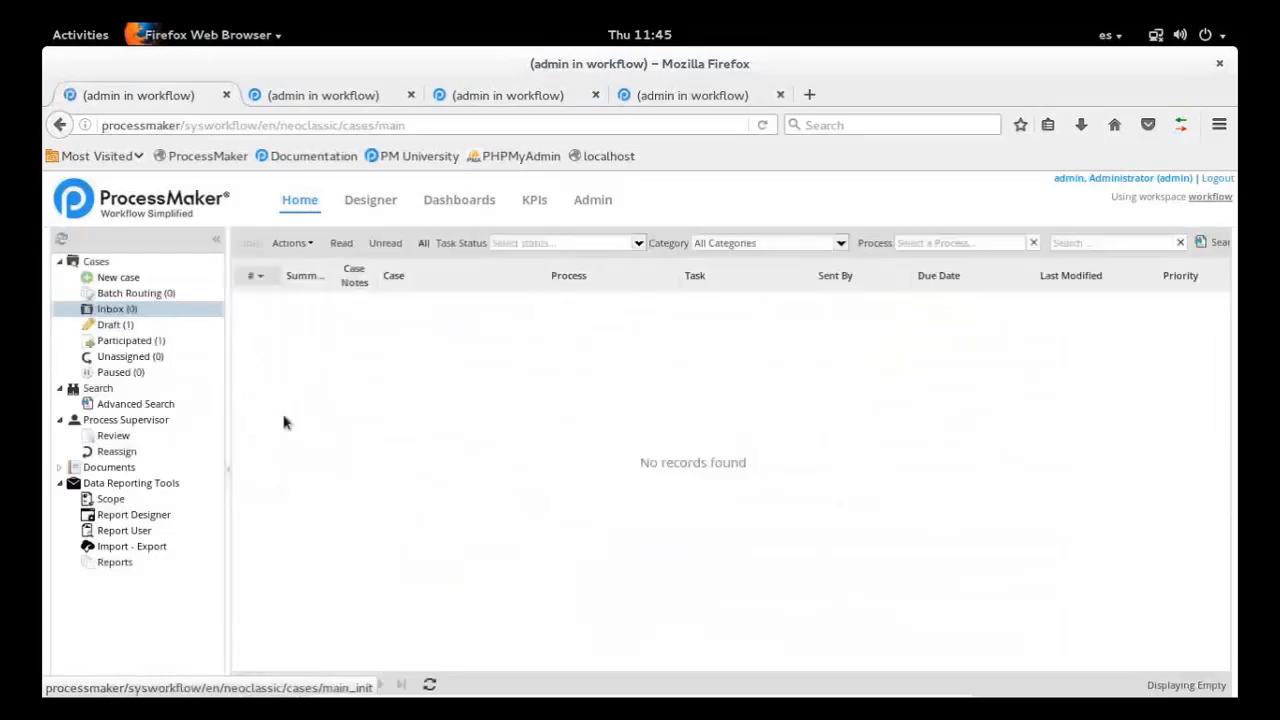
click(163, 328)
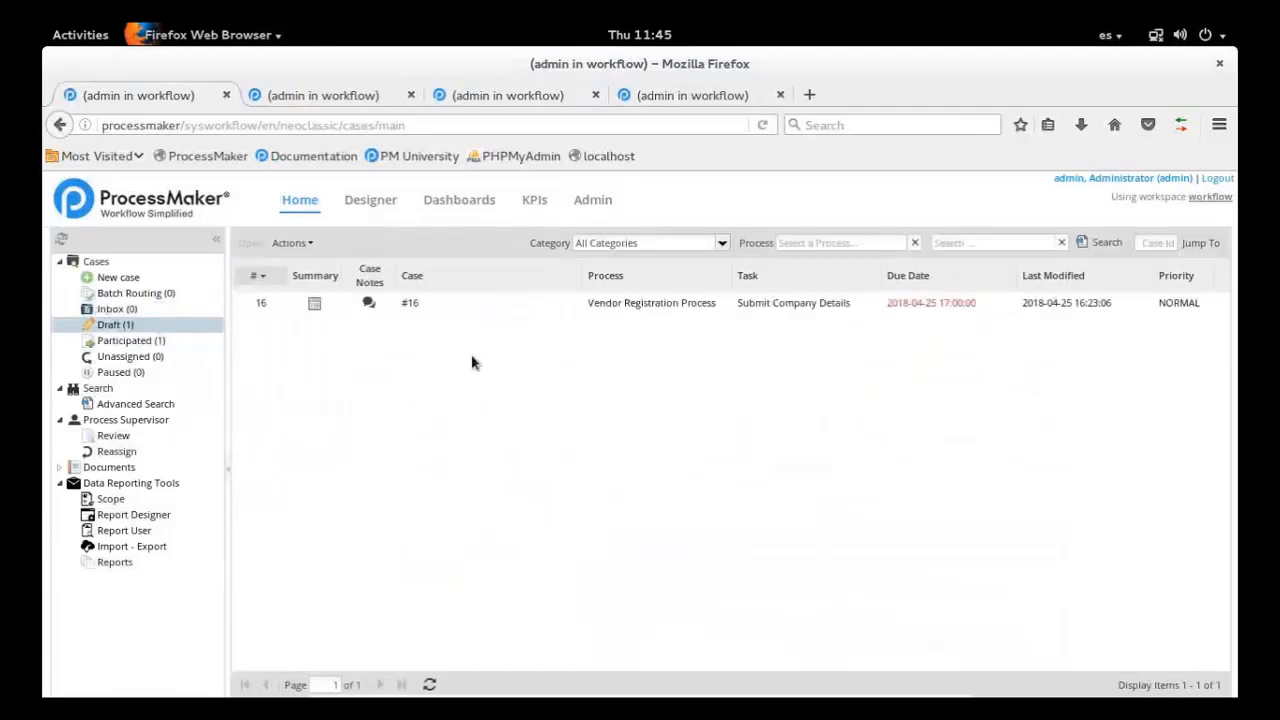
double_click(480, 304)
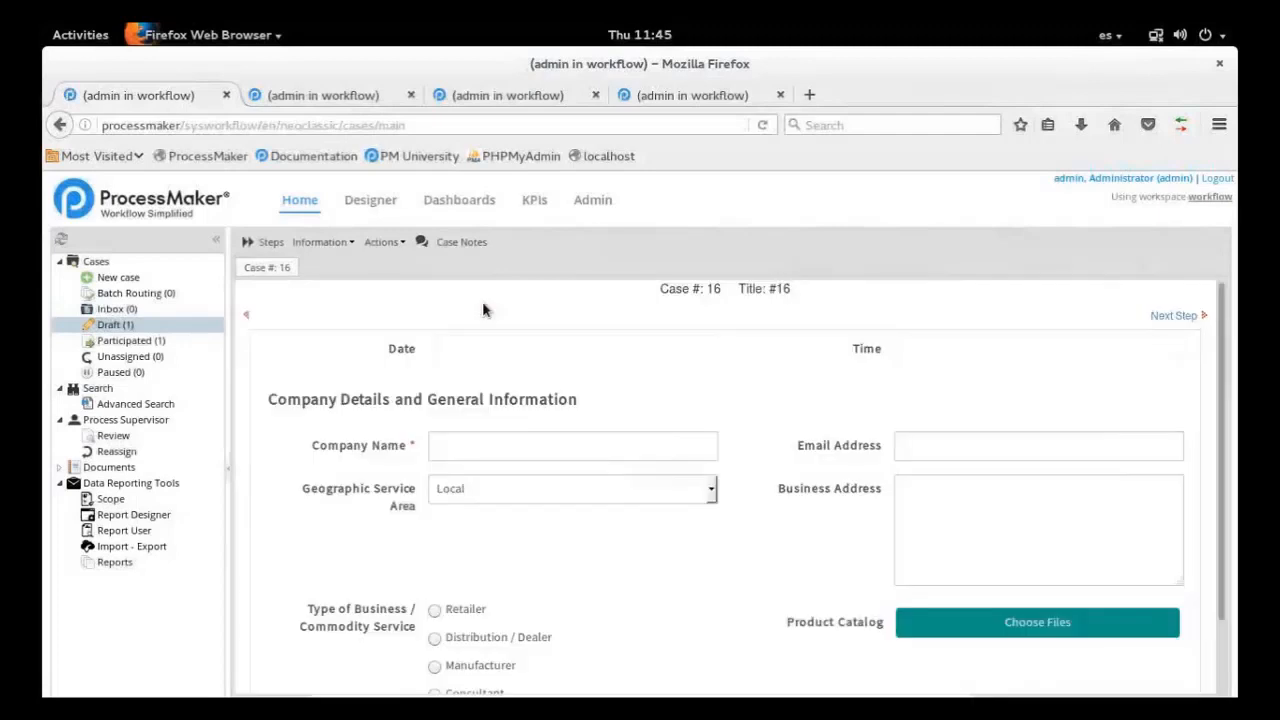
Enter "Giovani Inc" as the Company Name in the Company Details and General Information form
scroll(482, 310, down, 2)
click(637, 368)
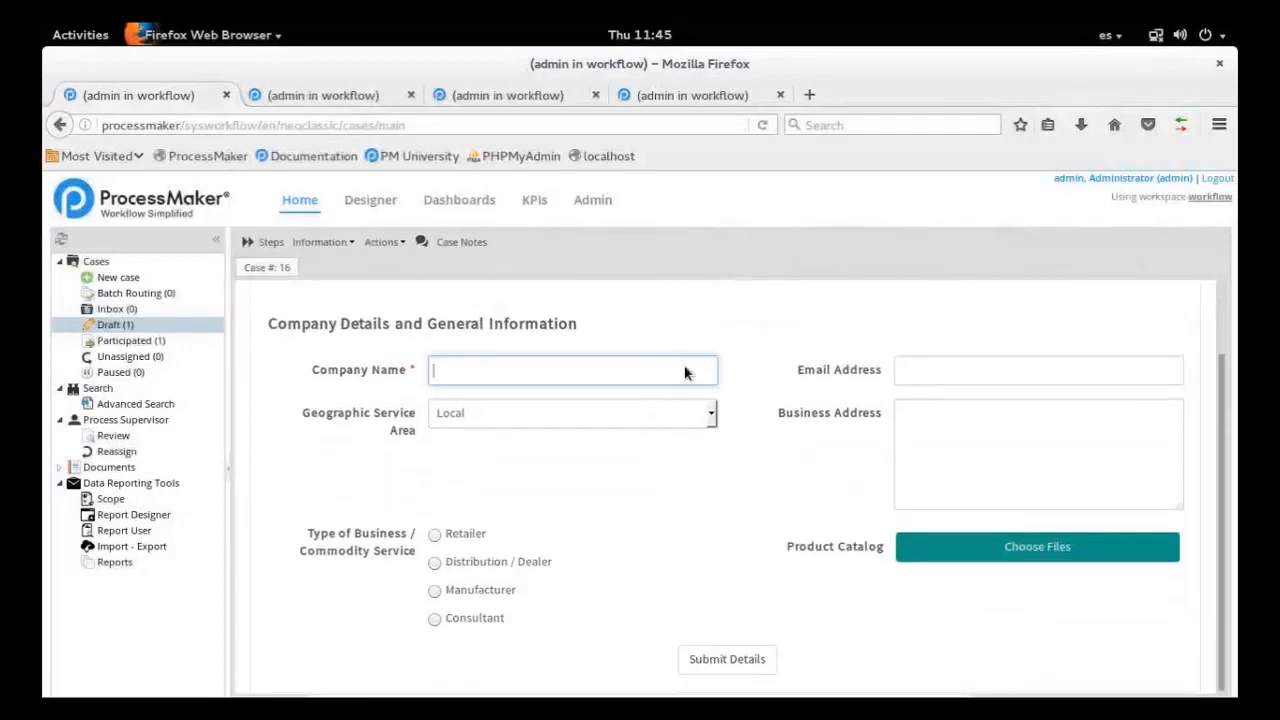
scroll(685, 372, up, 2)
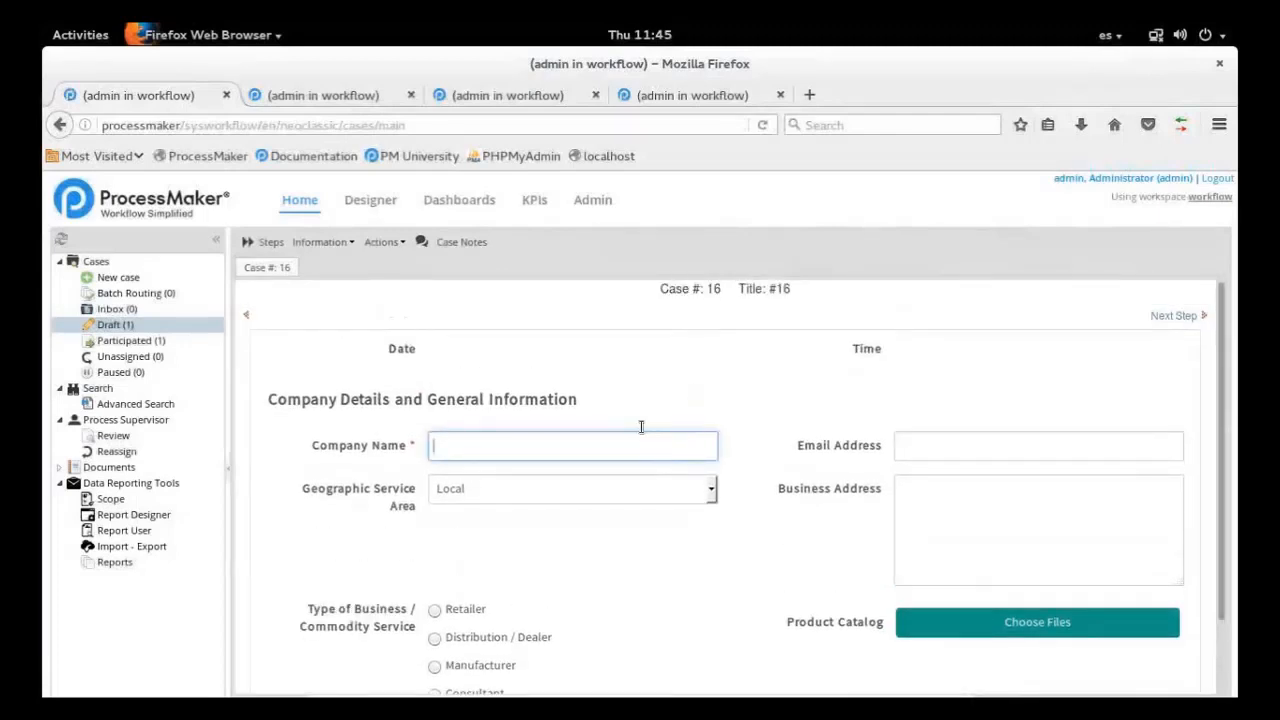
text(Giovani Inc)
click(726, 613)
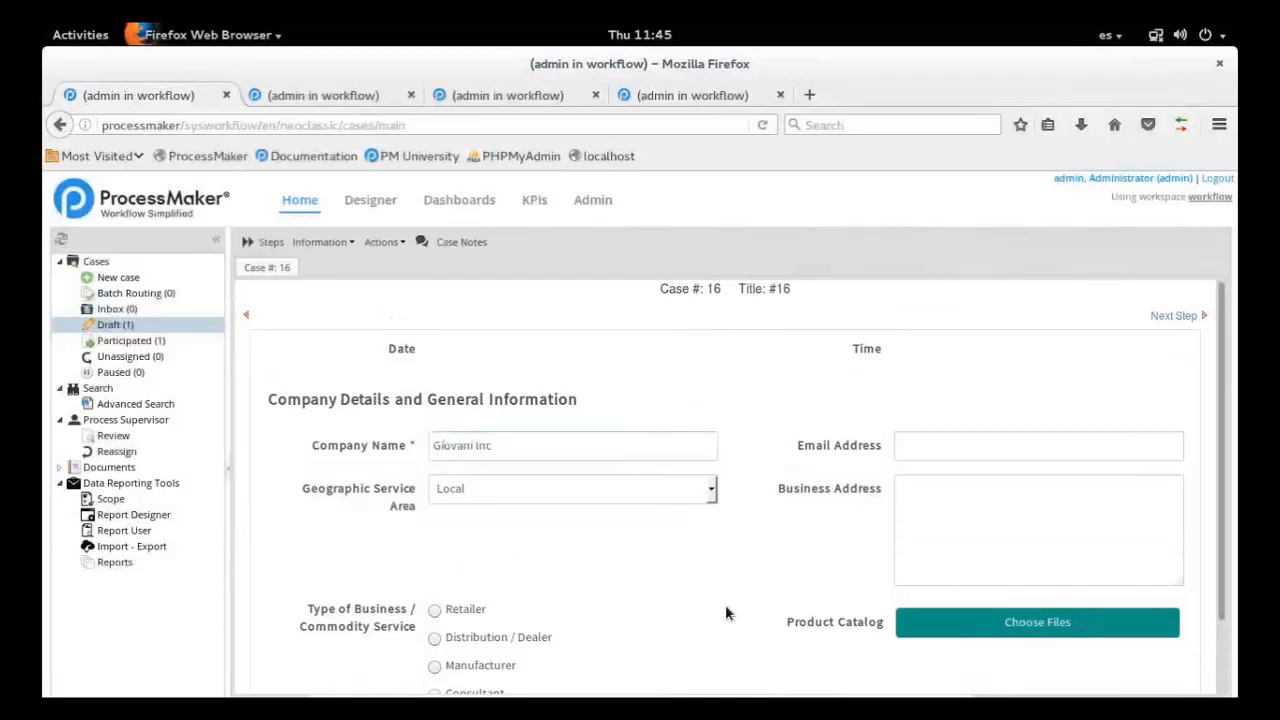
Upload main_catalog.pdf as the Product Catalog and replace it with top_sellers.pdf as a new version
scroll(726, 613, down, 2)
click(986, 557)
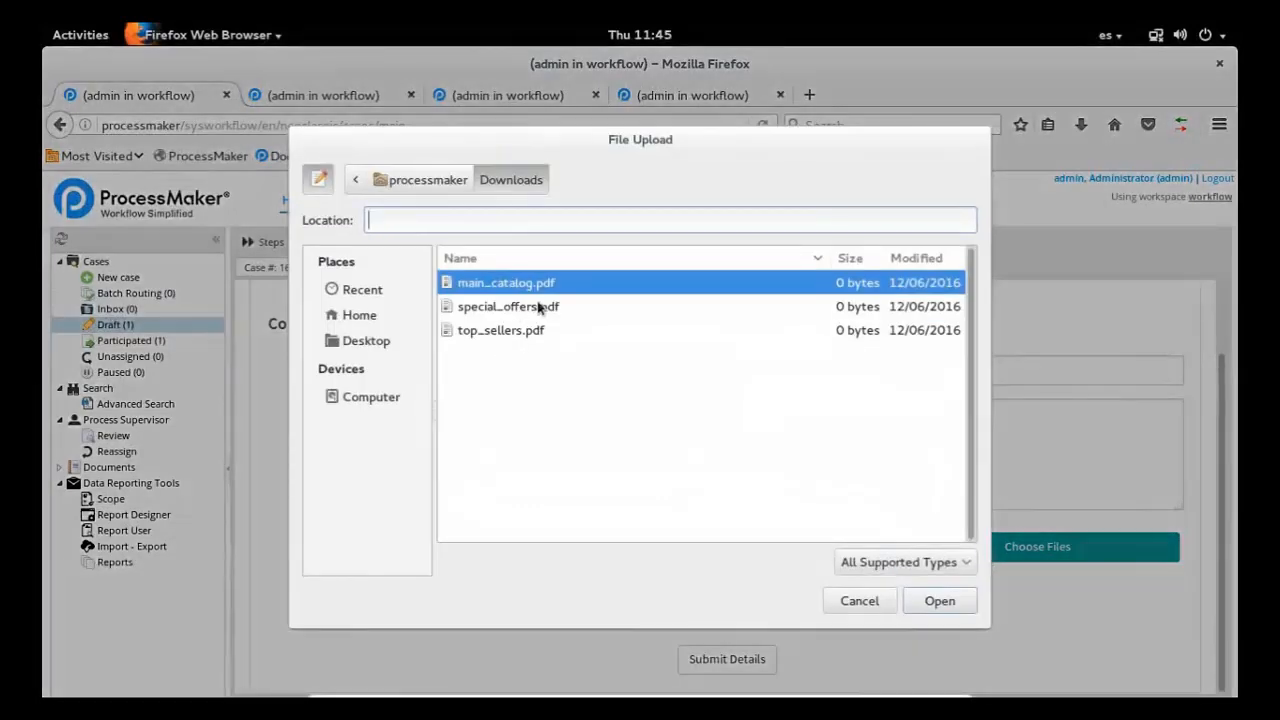
click(946, 612)
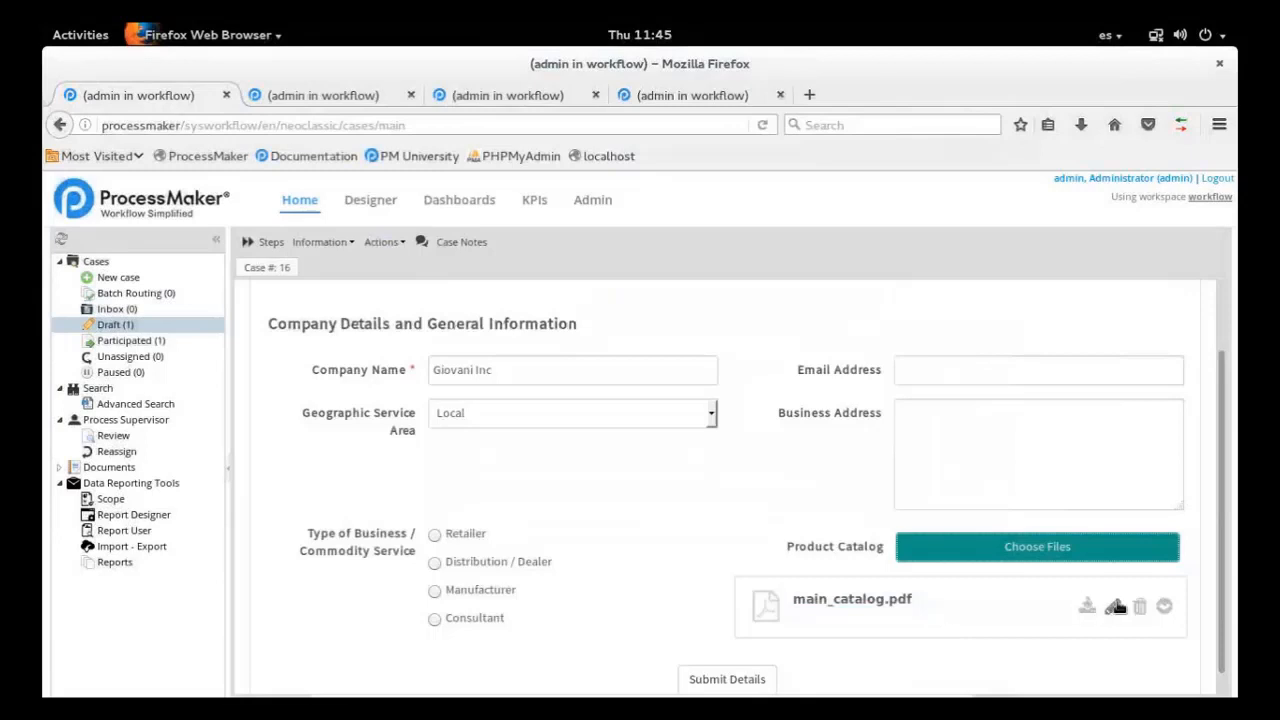
click(1114, 606)
click(500, 330)
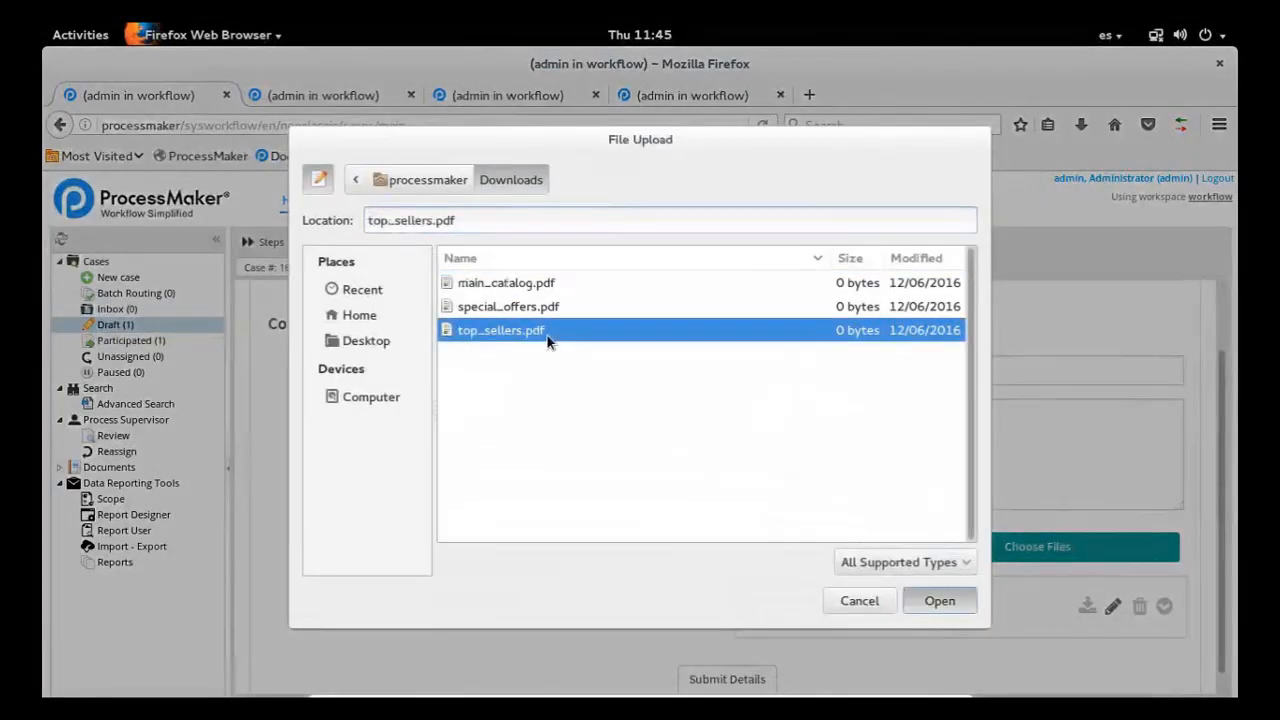
key(Return)
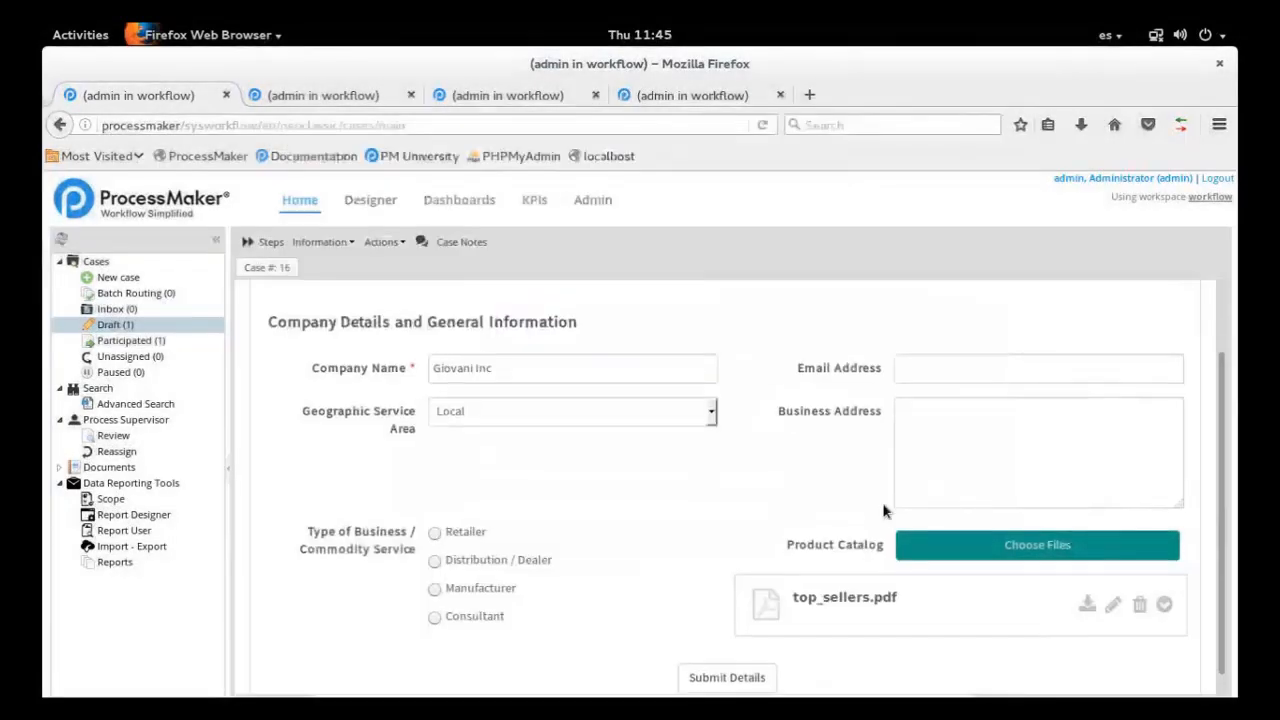
Submit the company details and route case #16 onward to the Review Registration Form task
scroll(830, 580, down, 1)
click(755, 662)
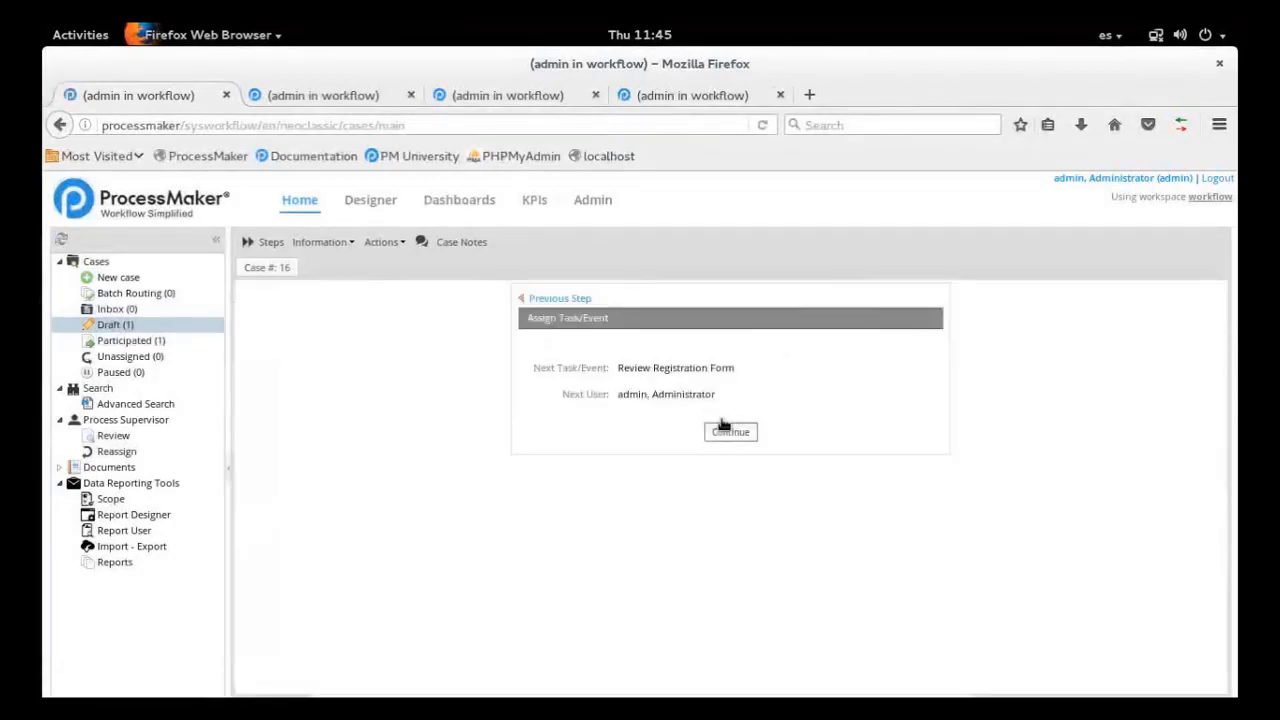
click(721, 424)
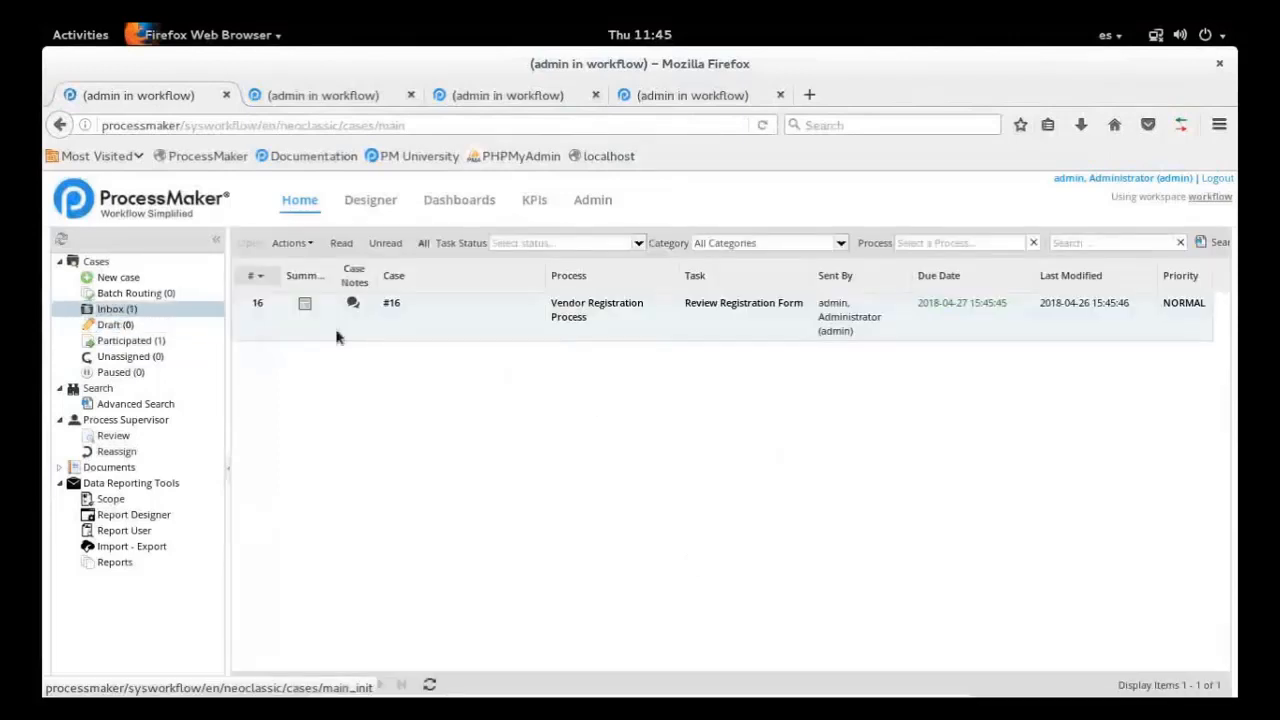
In the second ProcessMaker browser tab, open the Vendor Registration Process diagram in the Designer
click(255, 92)
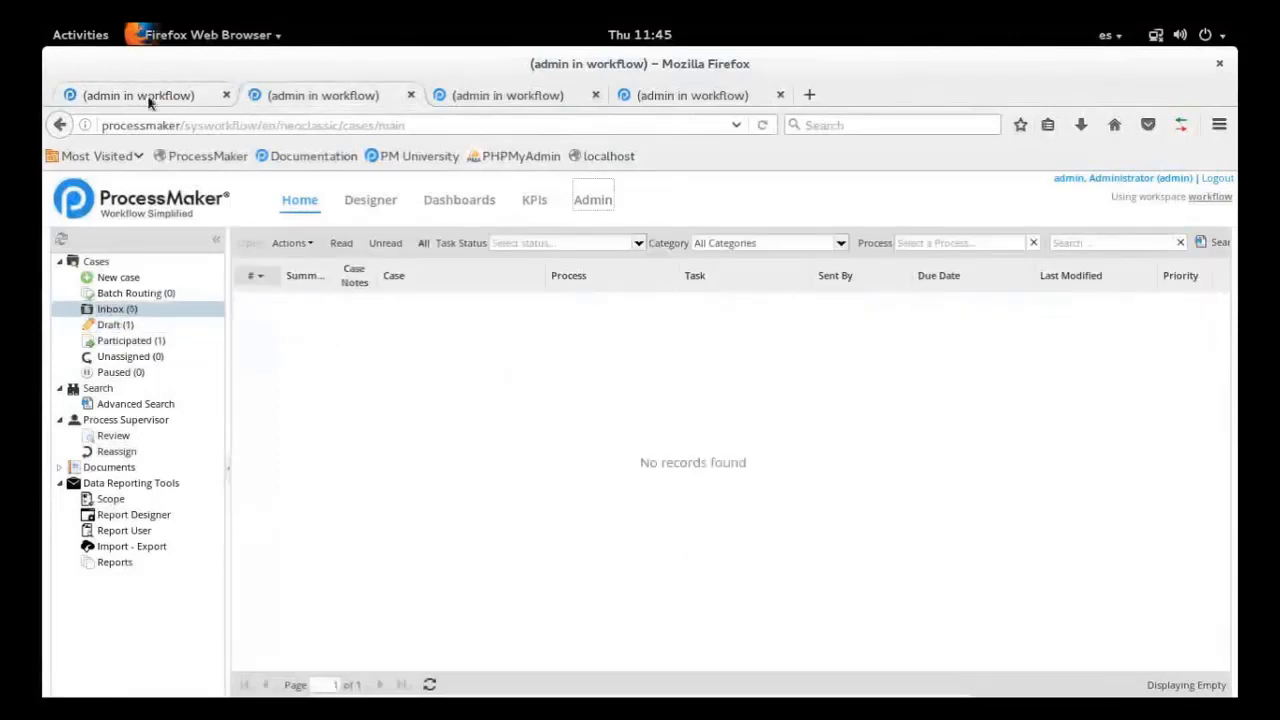
click(376, 205)
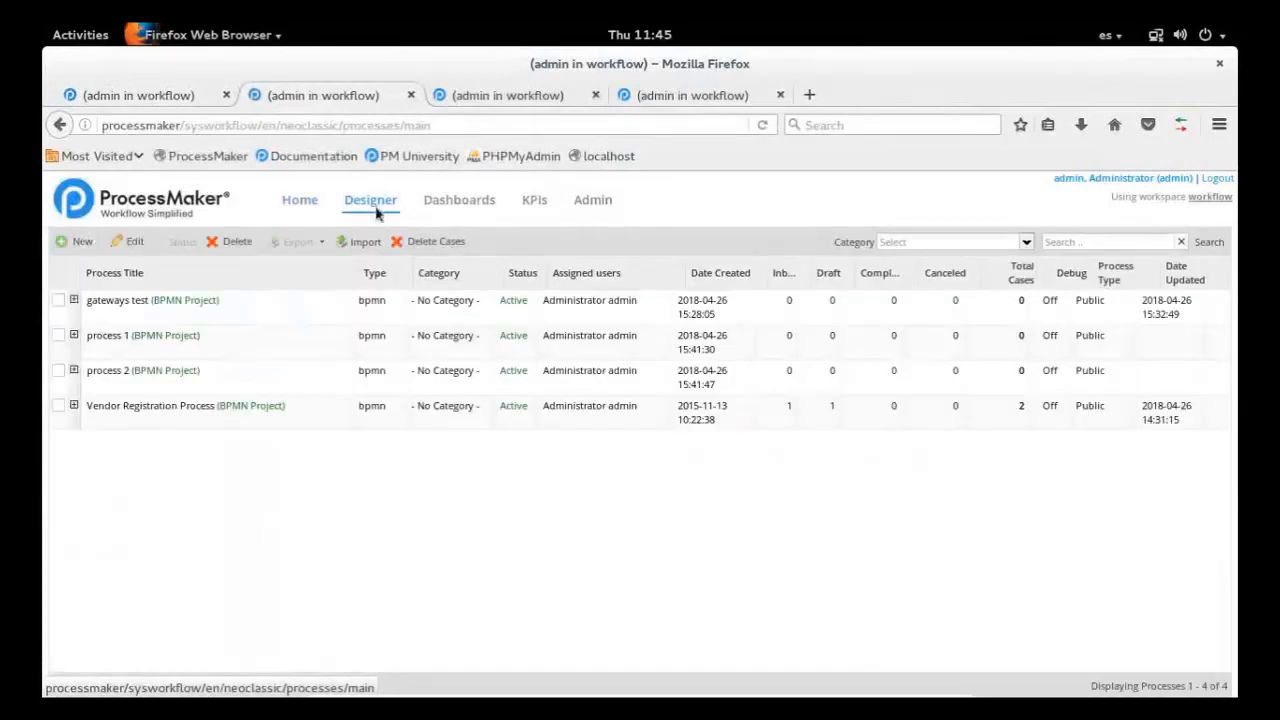
click(250, 412)
double_click(250, 410)
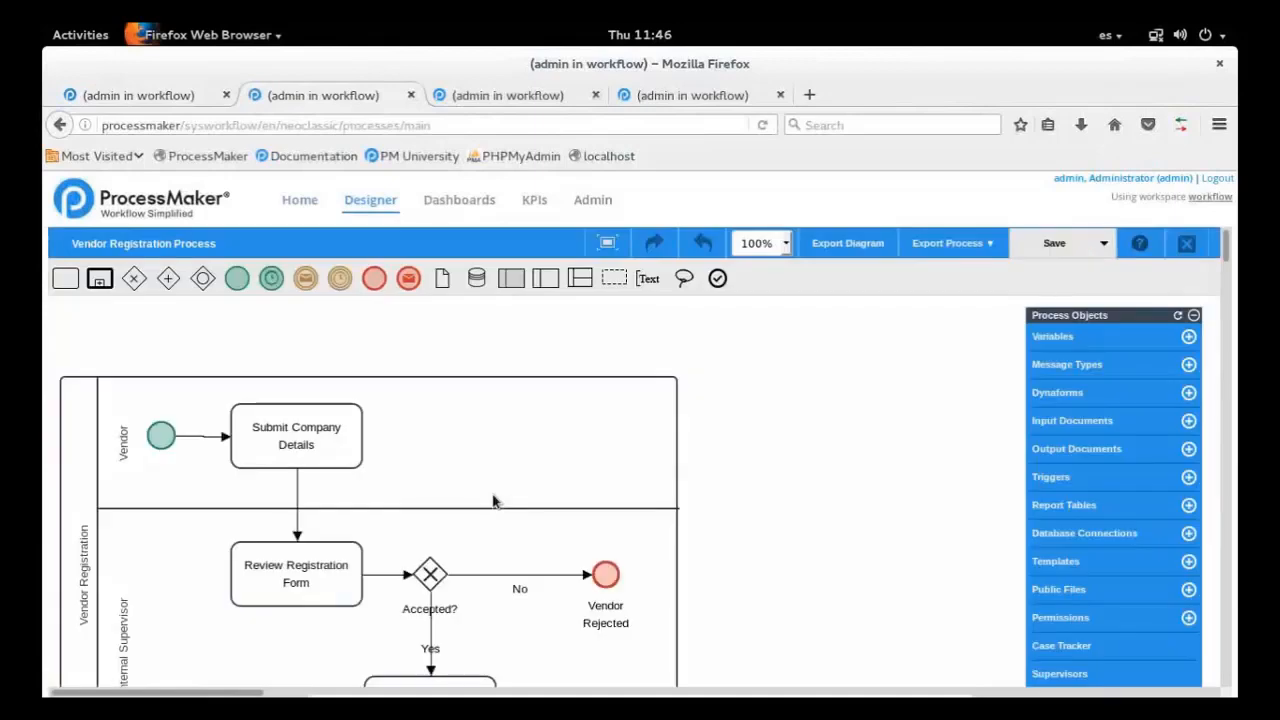
Open the process properties of Vendor Registration Process and select the whole UID value
right_click(790, 397)
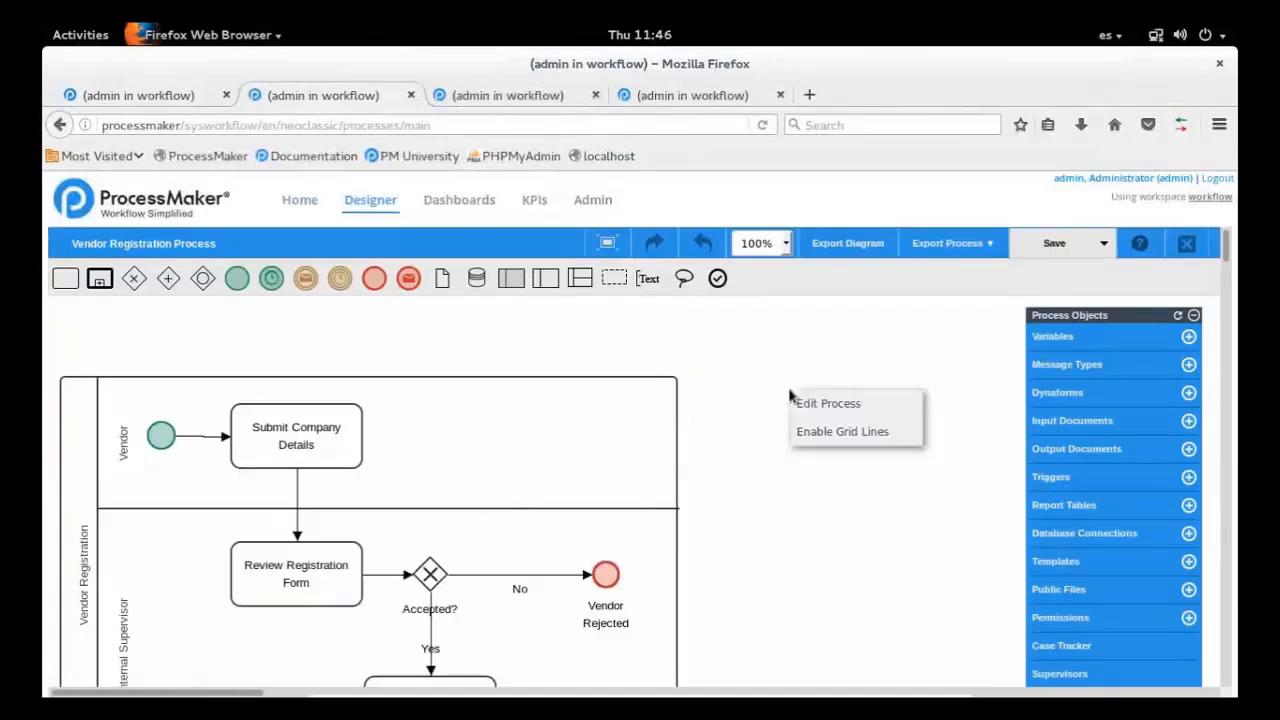
click(842, 408)
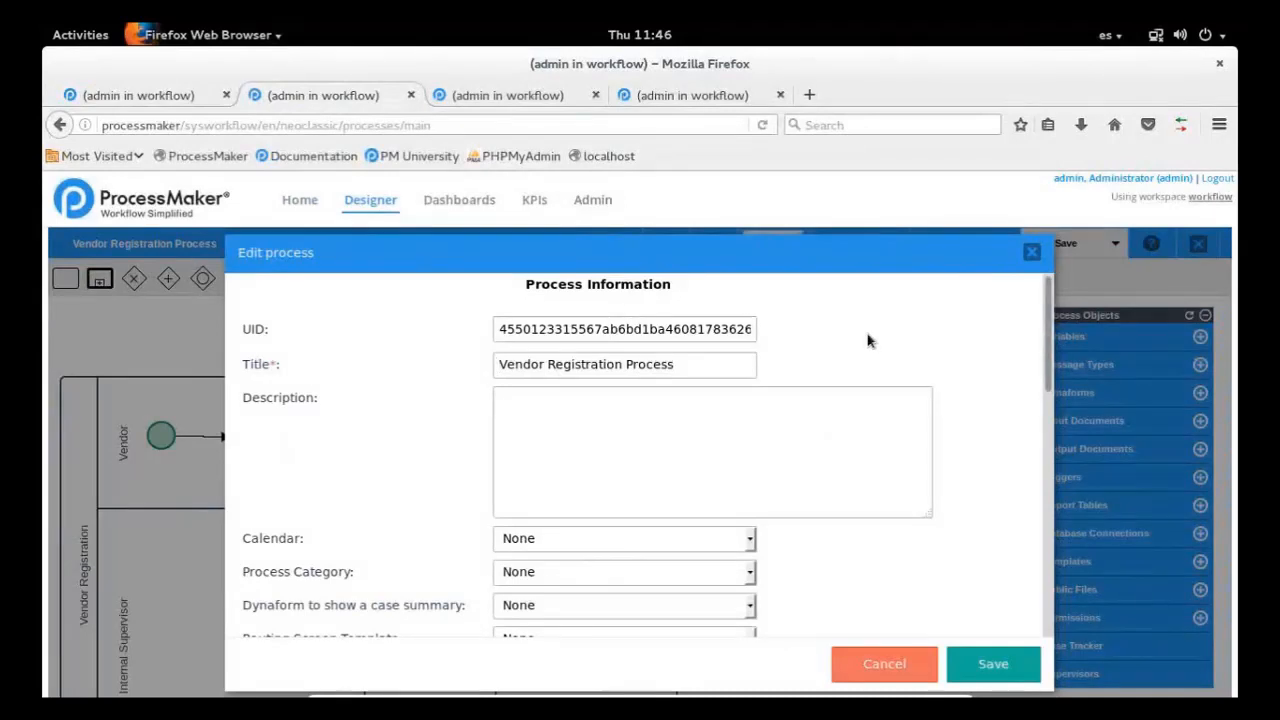
double_click(609, 336)
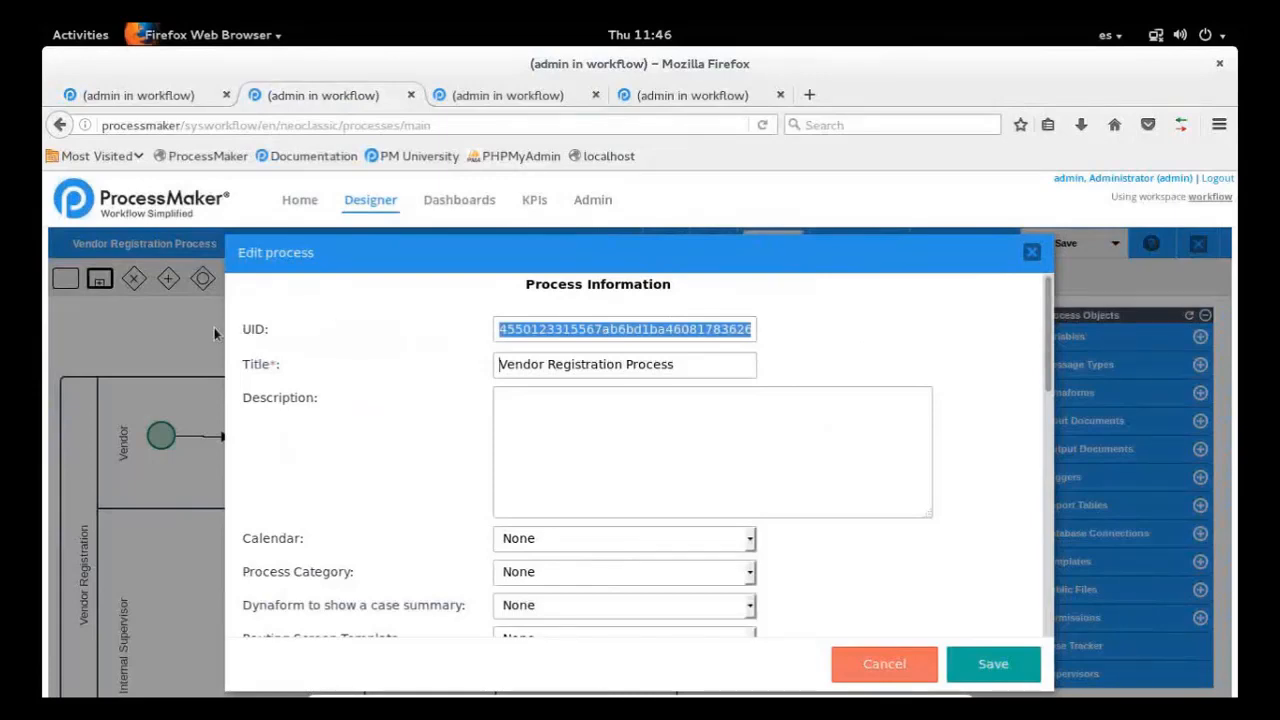
double_click(736, 334)
Enable Debug for the Vendor Registration Process, mark its UID again, and save the process properties
drag(1054, 318, 1054, 416)
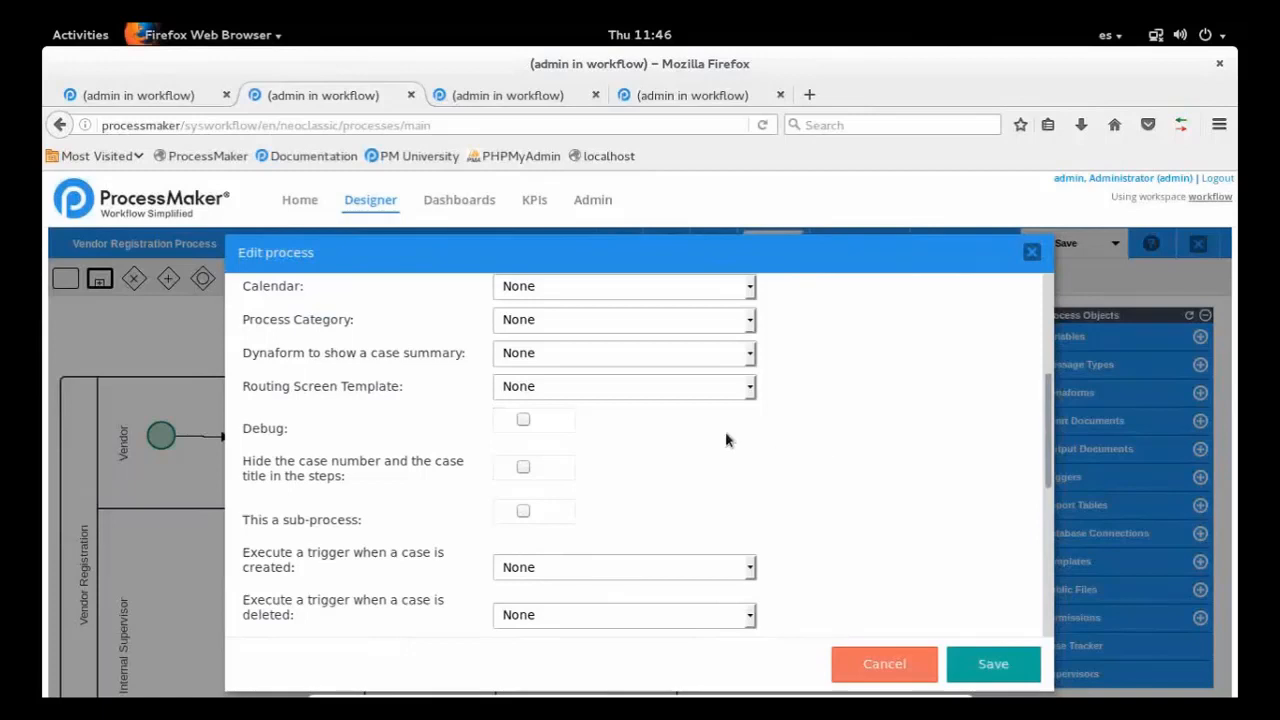
click(523, 420)
scroll(1045, 424, up, 5)
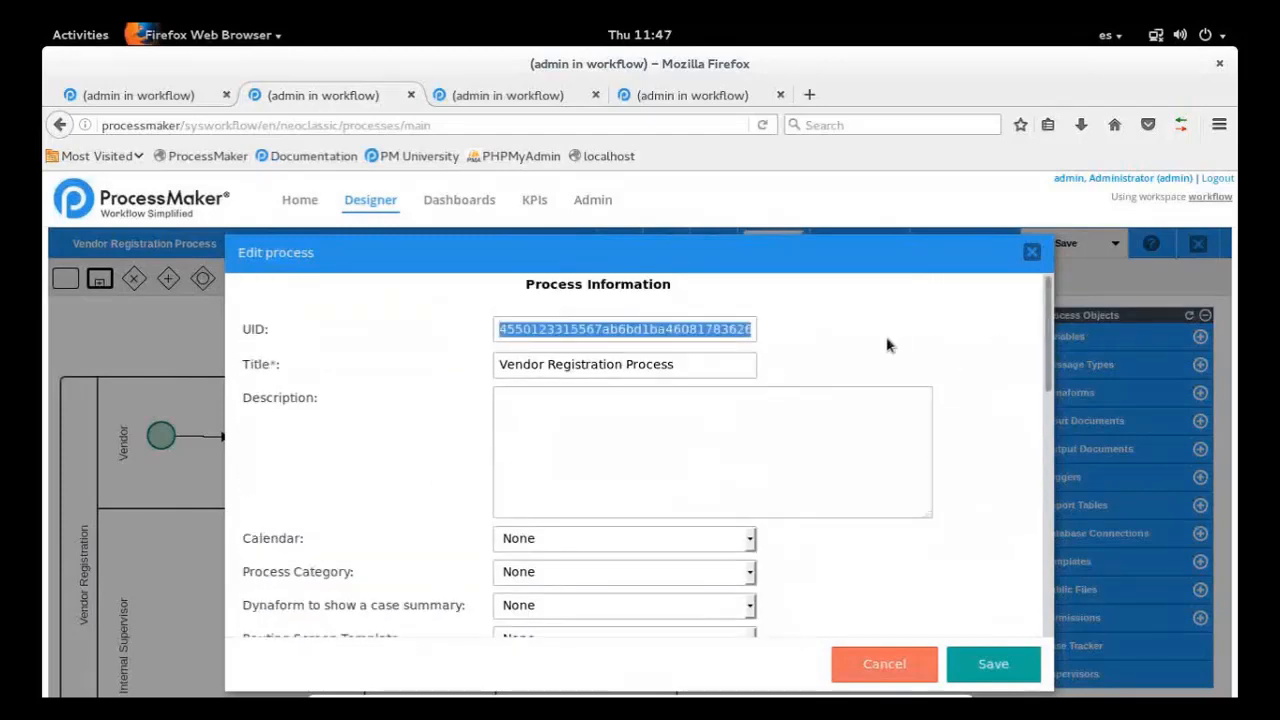
double_click(590, 336)
drag(1050, 356, 1043, 513)
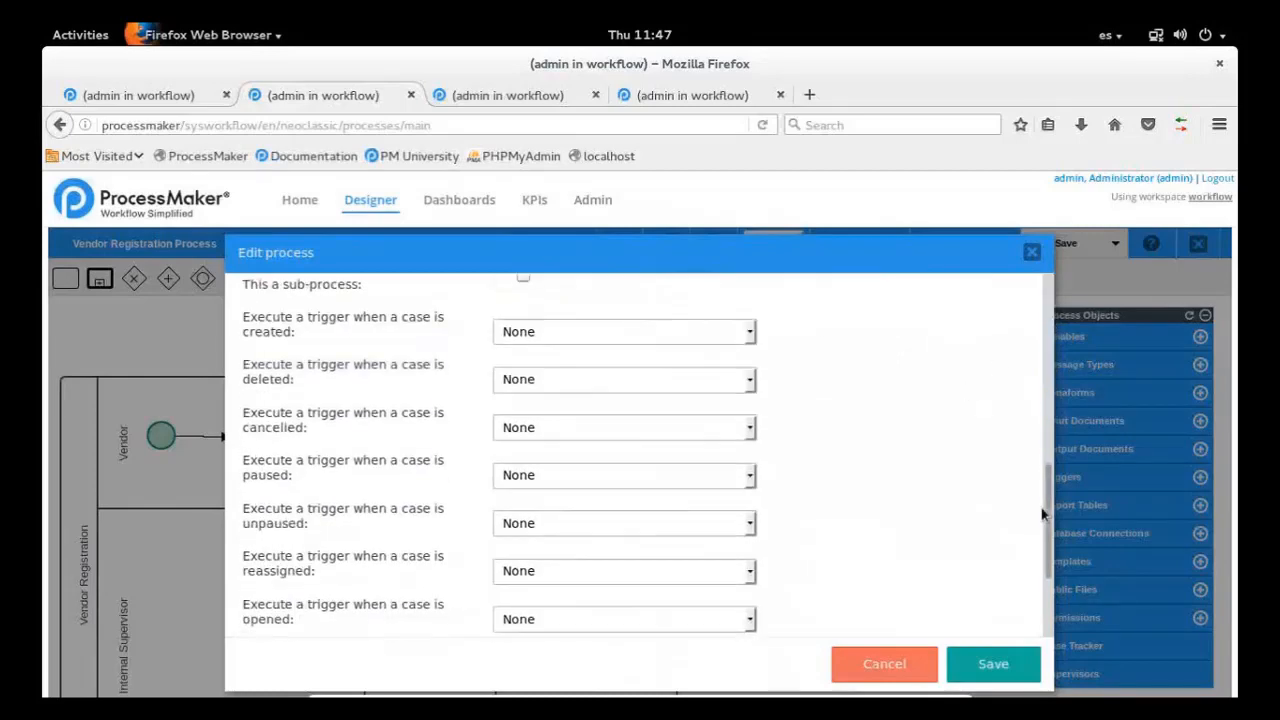
scroll(866, 396, up, 4)
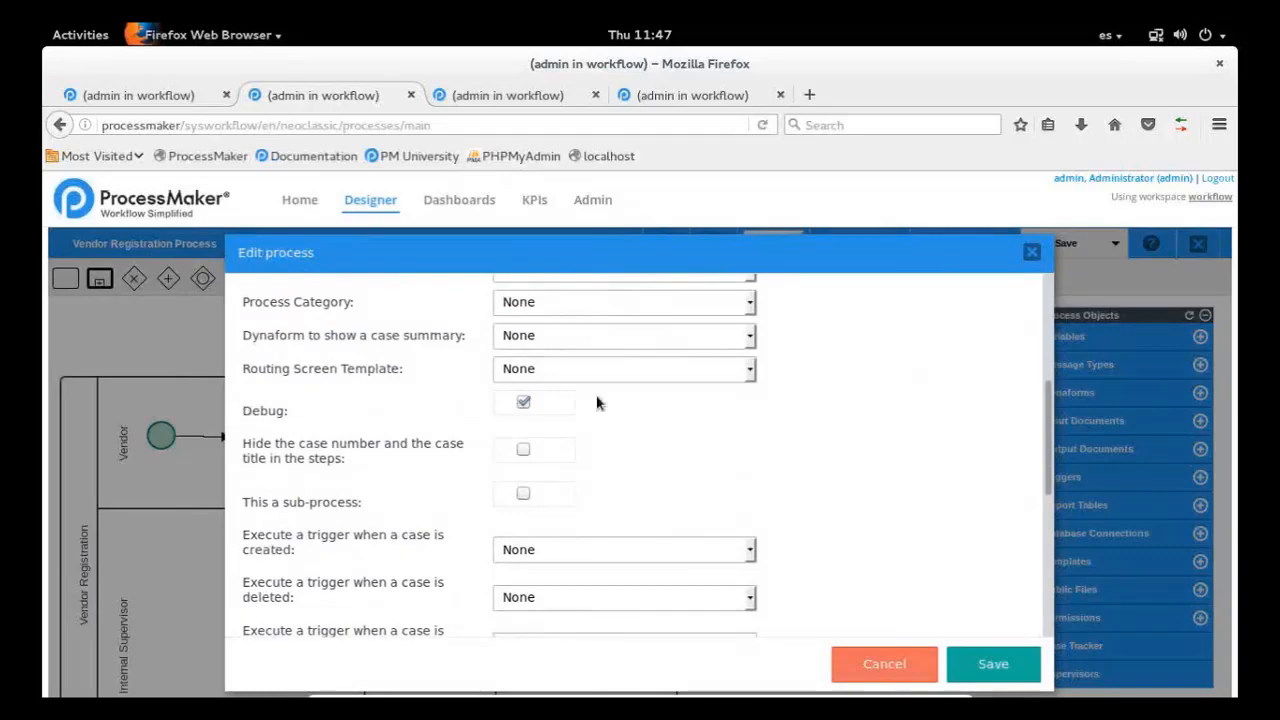
click(989, 680)
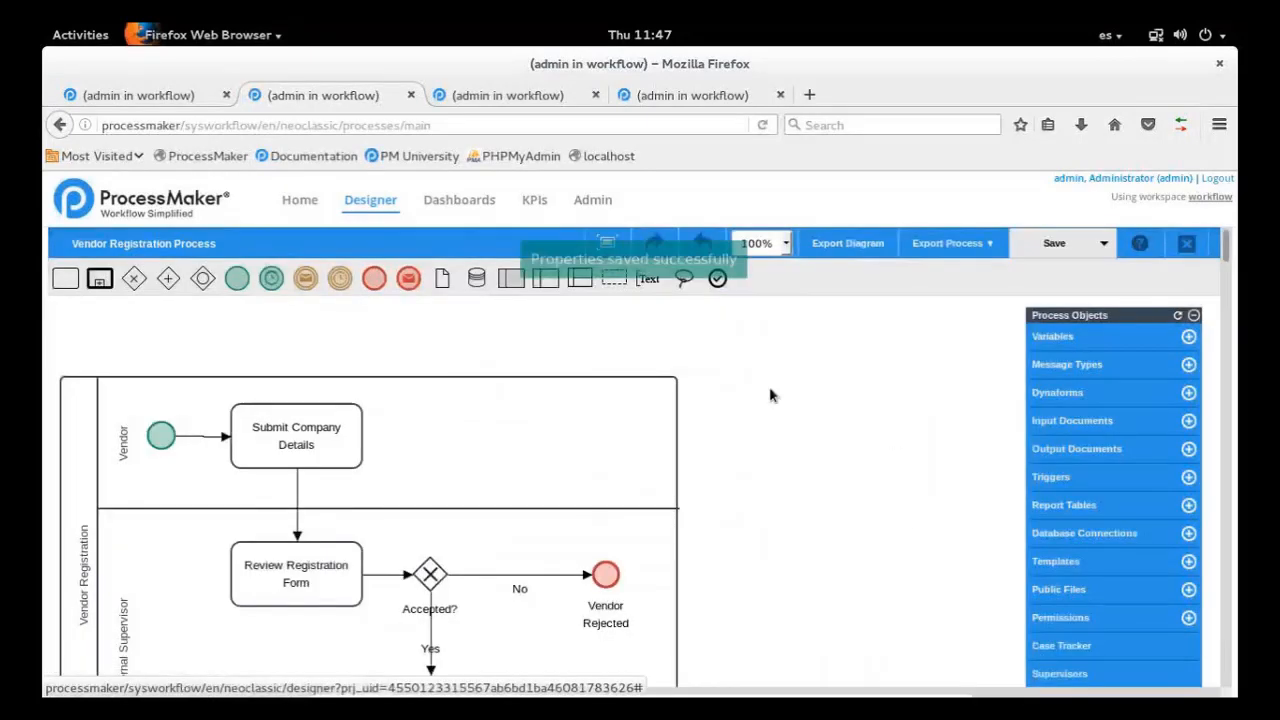
Open case #16 from the inbox in the first browser tab and copy the full APPLICATION value from the debugger
click(185, 97)
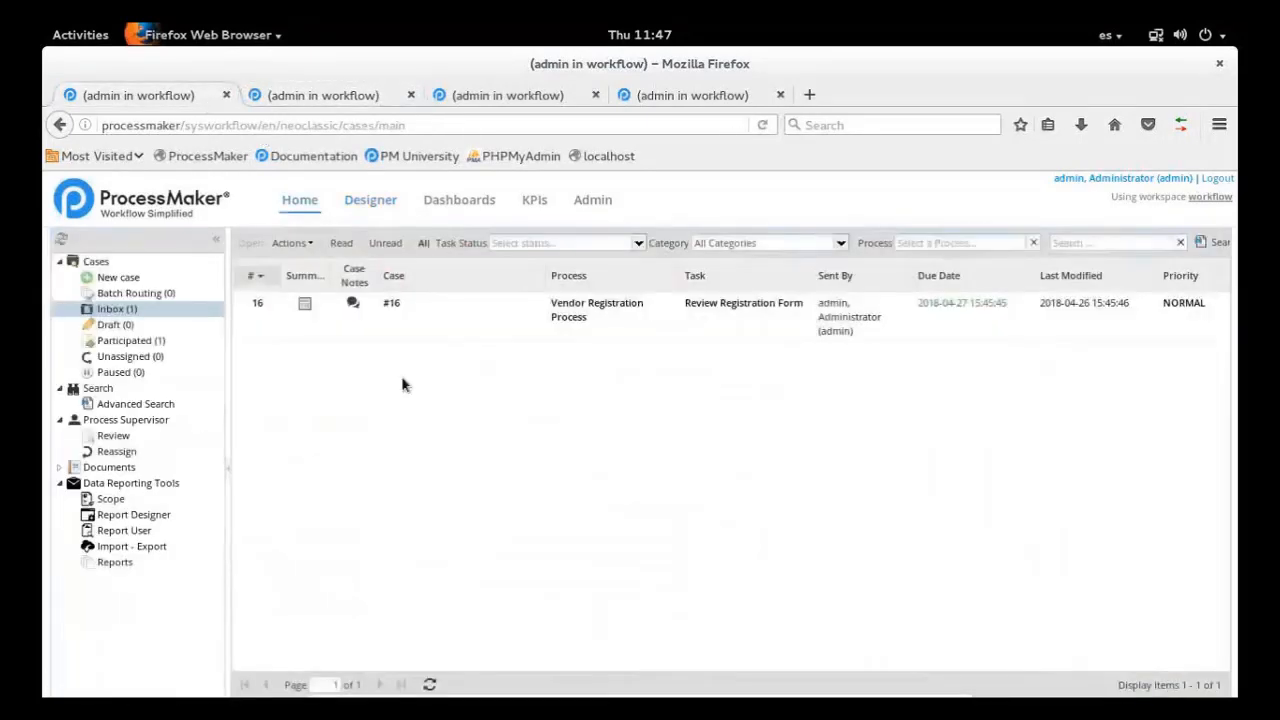
double_click(469, 323)
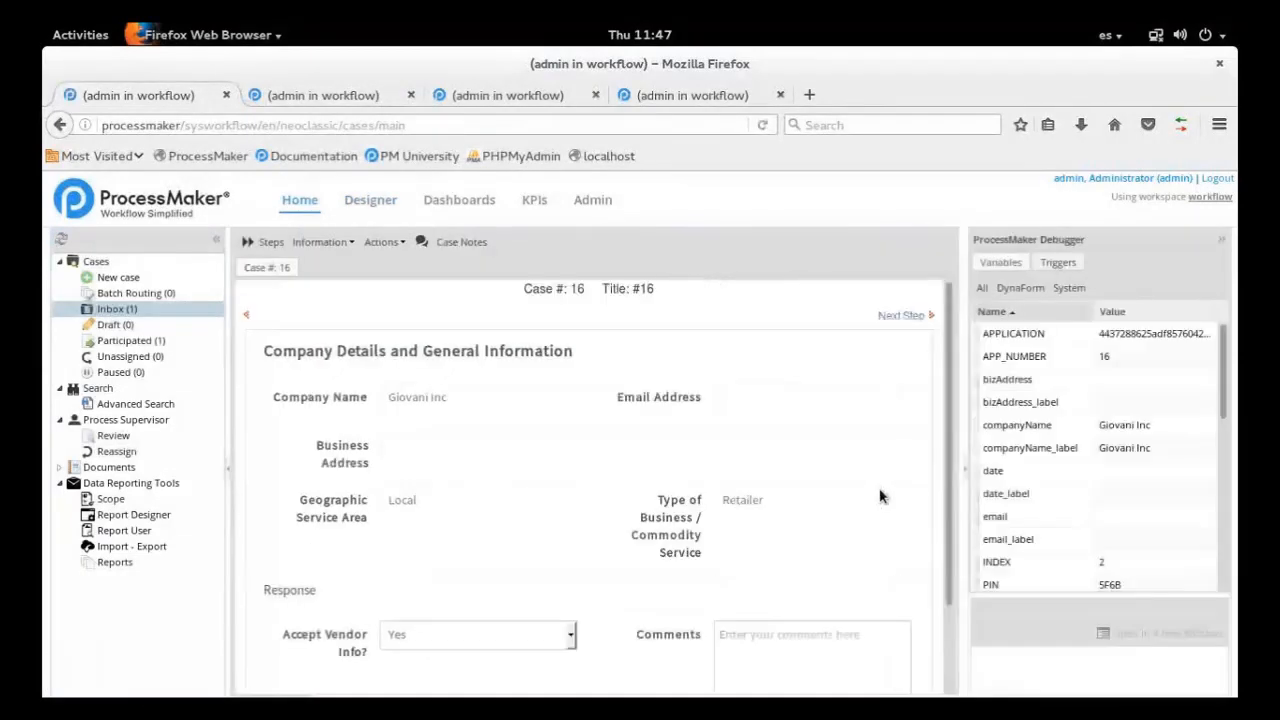
click(1139, 337)
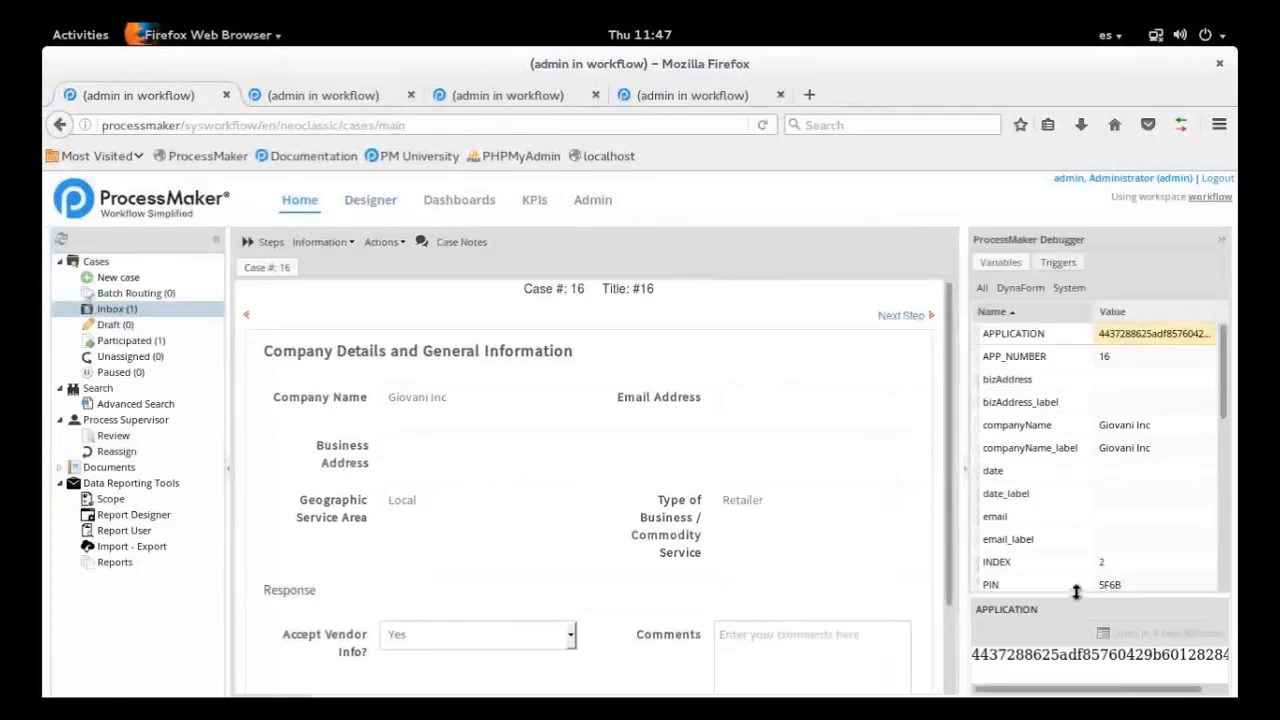
drag(1076, 595, 1076, 458)
double_click(1086, 520)
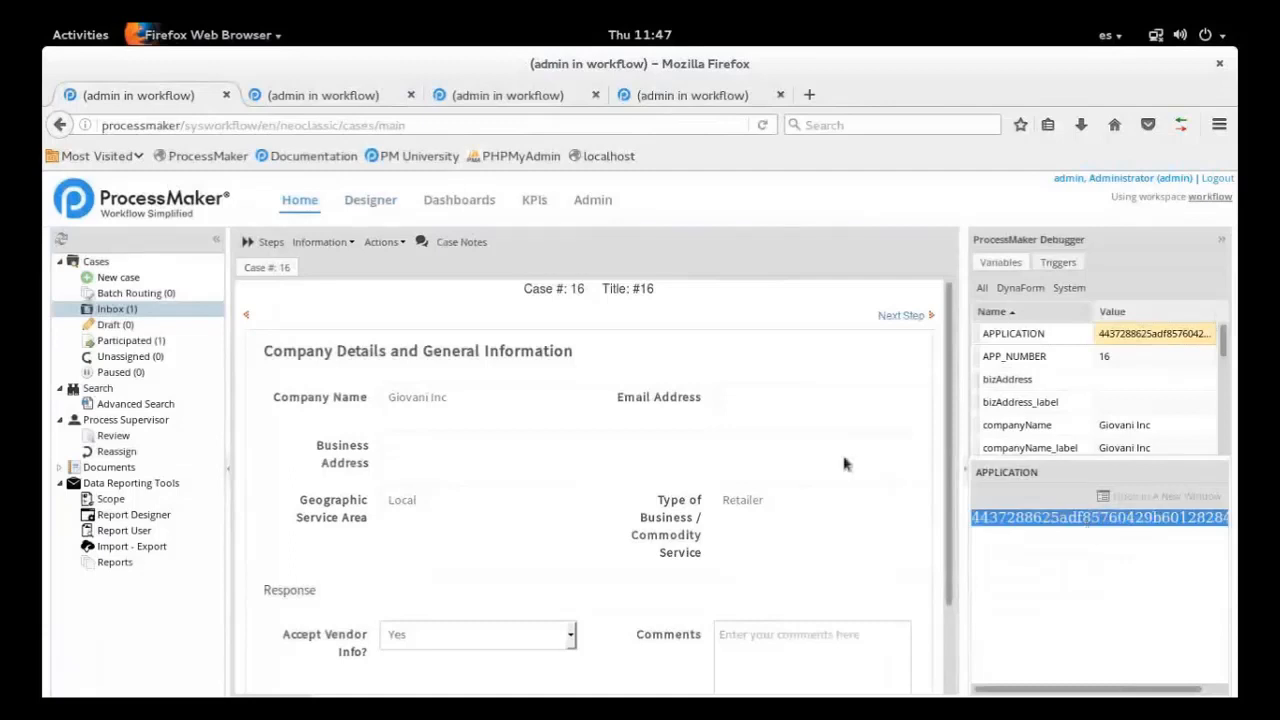
Return to the connectors list and open the "Get input document list" connector for editing
click(671, 86)
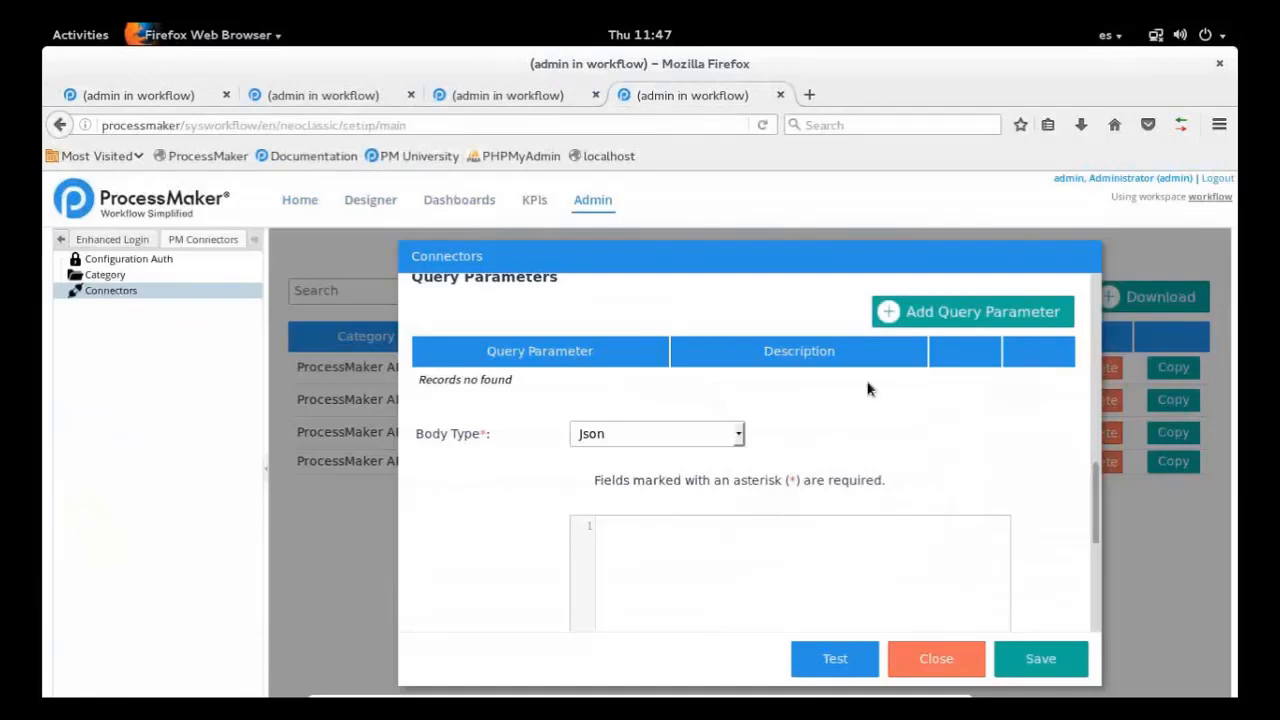
click(504, 92)
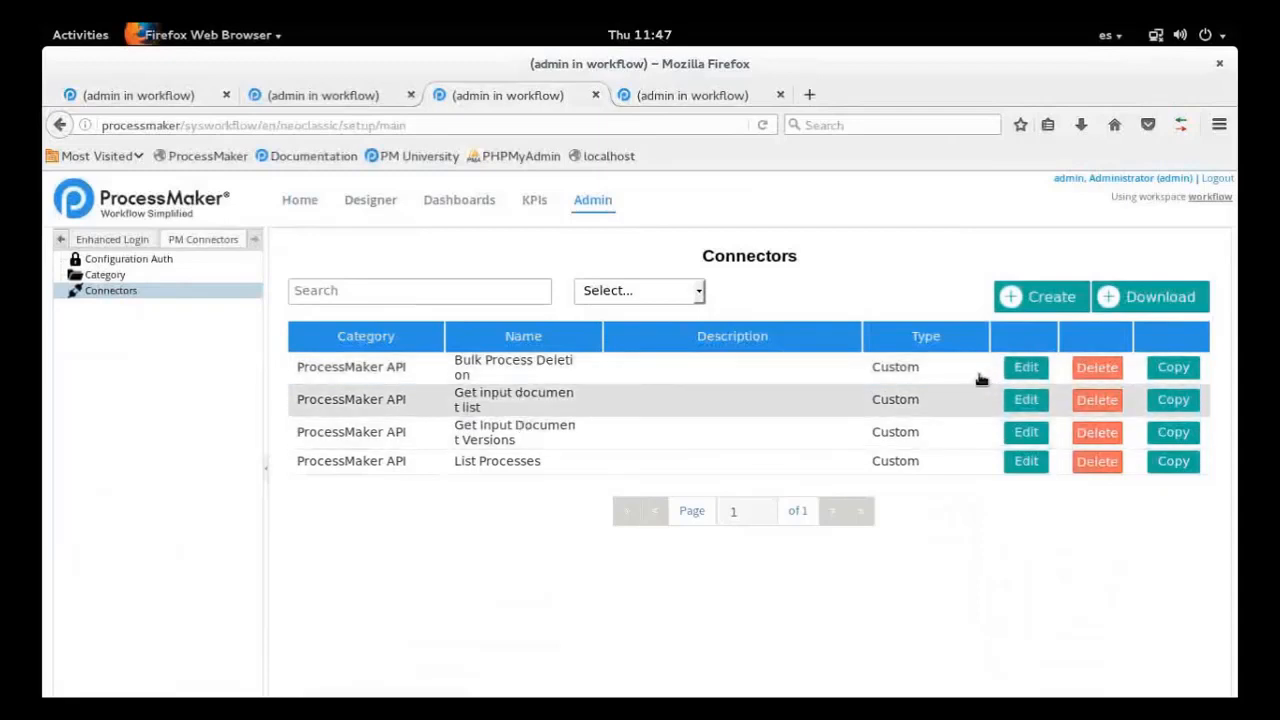
click(1026, 399)
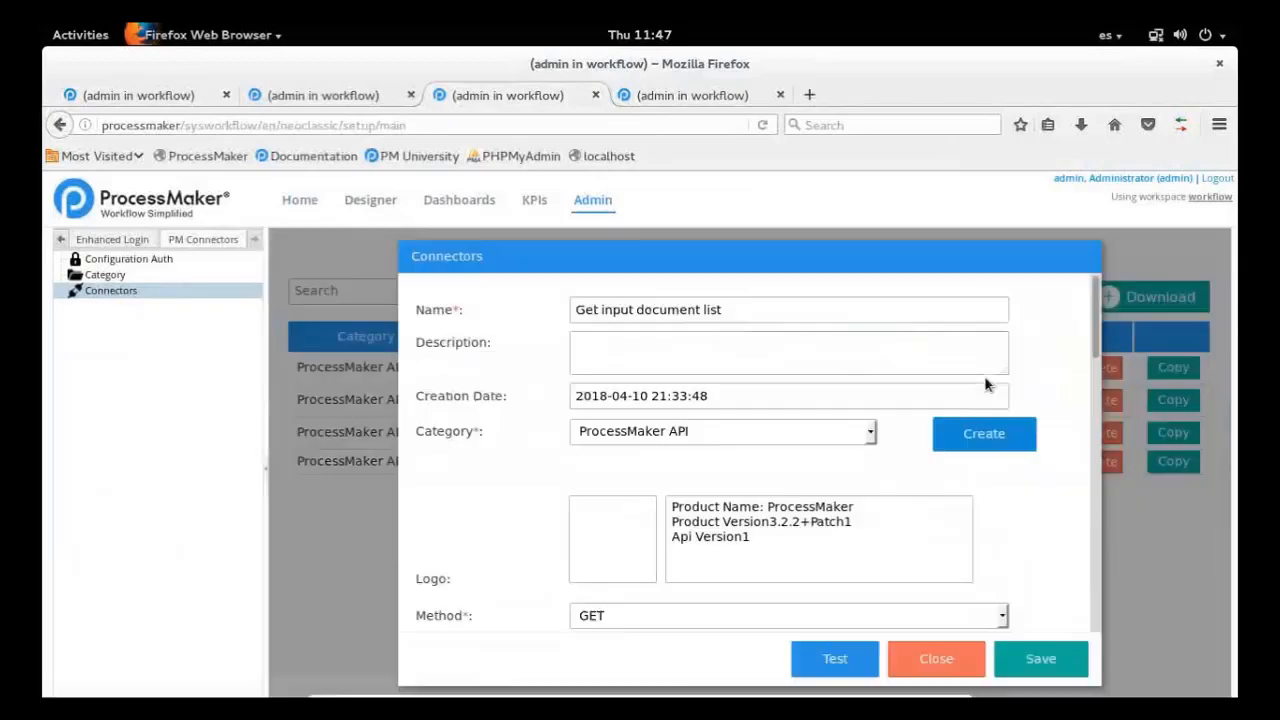
Replace the case ID in the connector's input-documents URL with the copied APPLICATION value
scroll(1097, 327, down, 4)
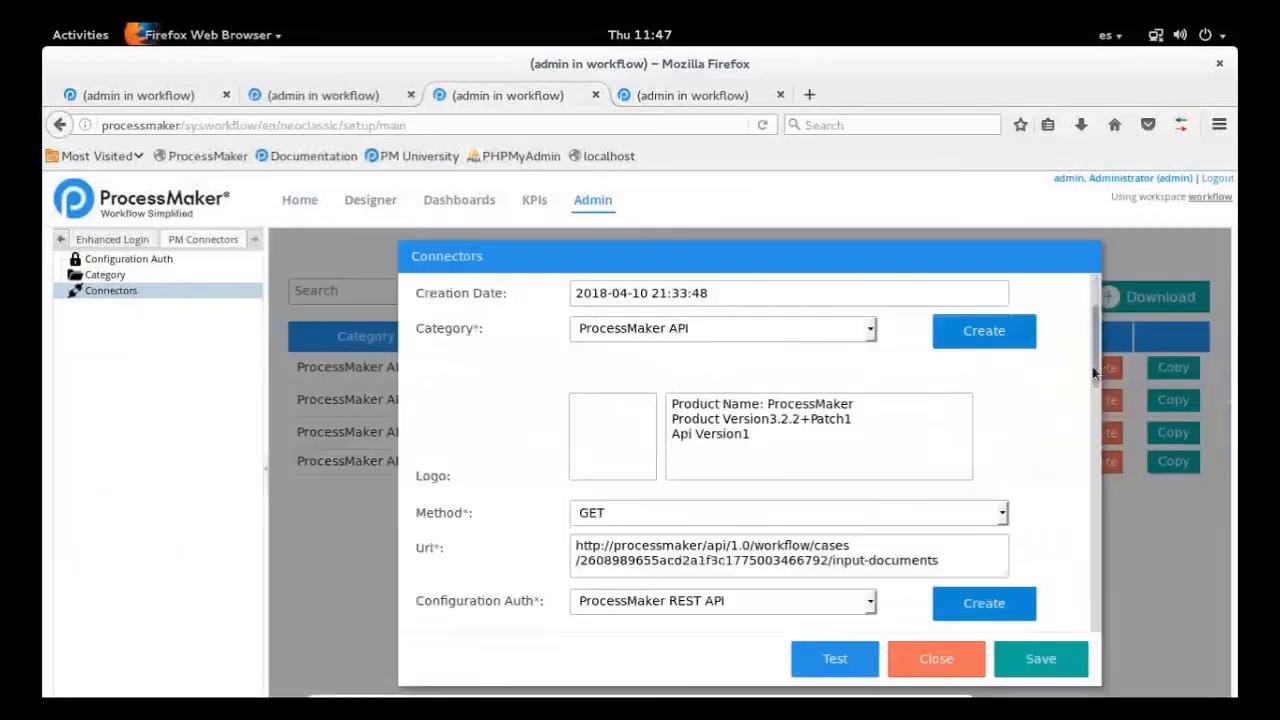
double_click(679, 467)
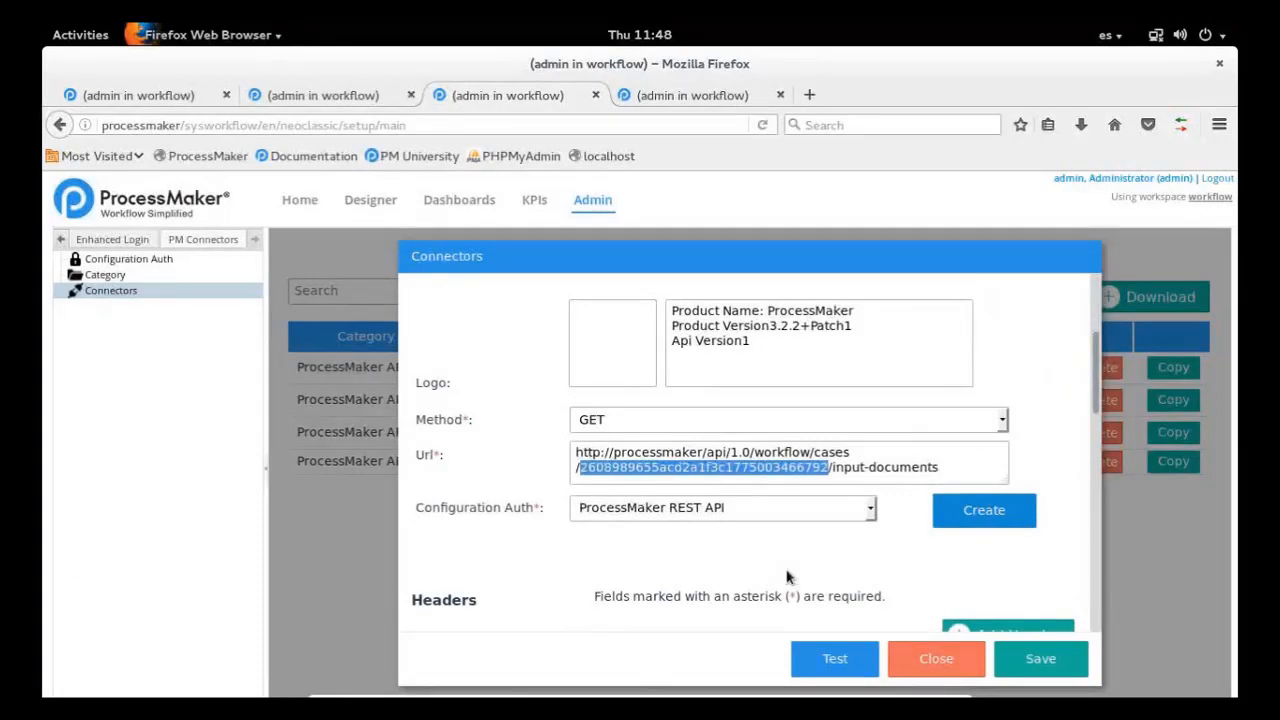
key(ctrl+v)
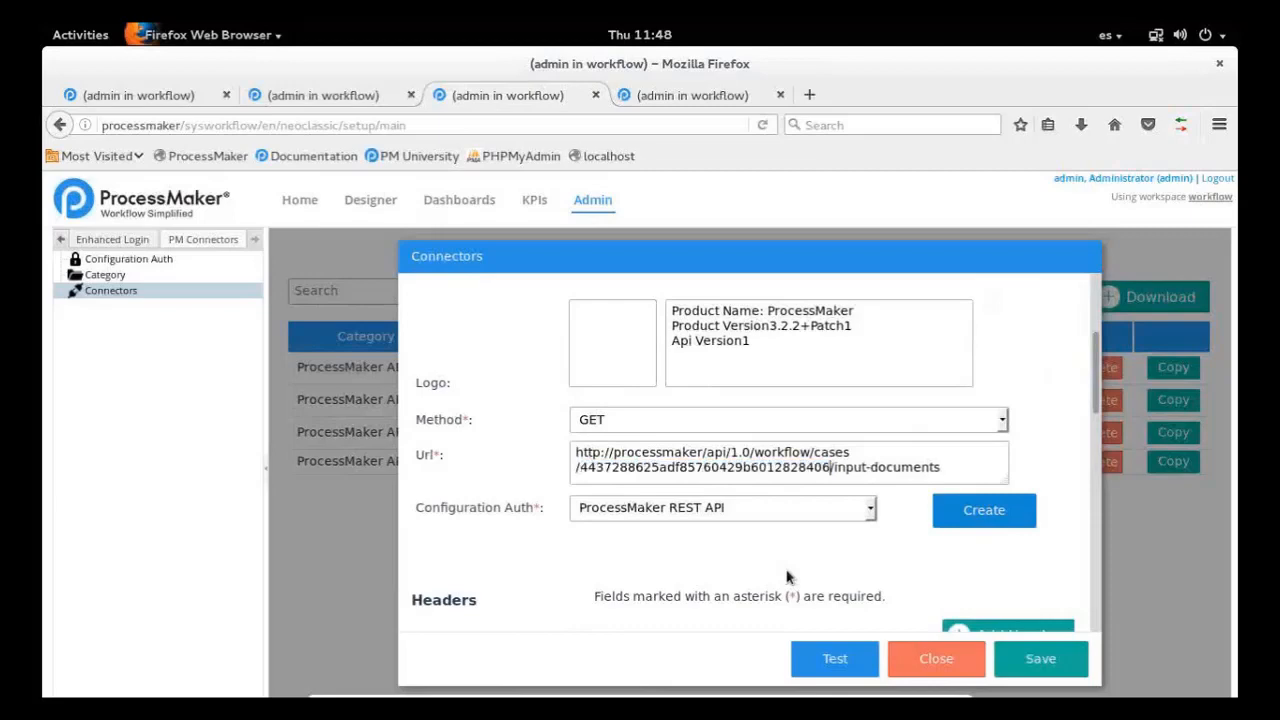
Test the "Get input document list" connector and examine the file names, versions and links in its response
scroll(993, 465, down, 10)
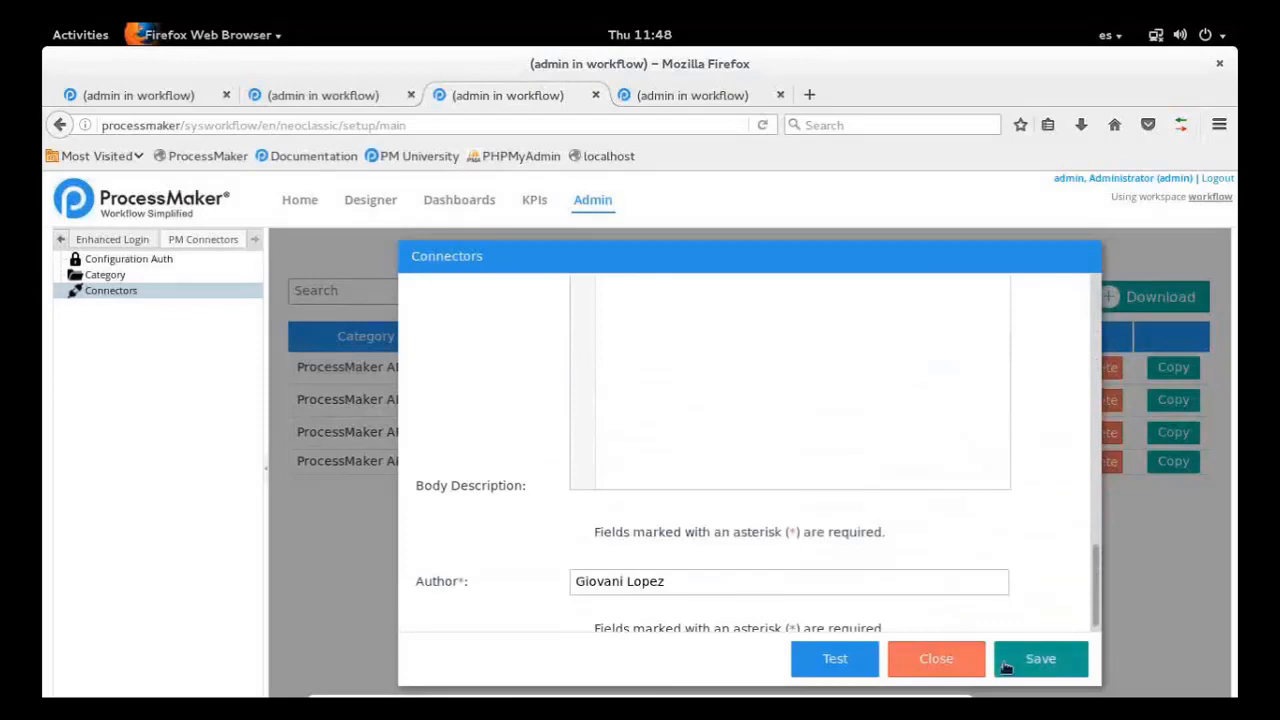
click(837, 659)
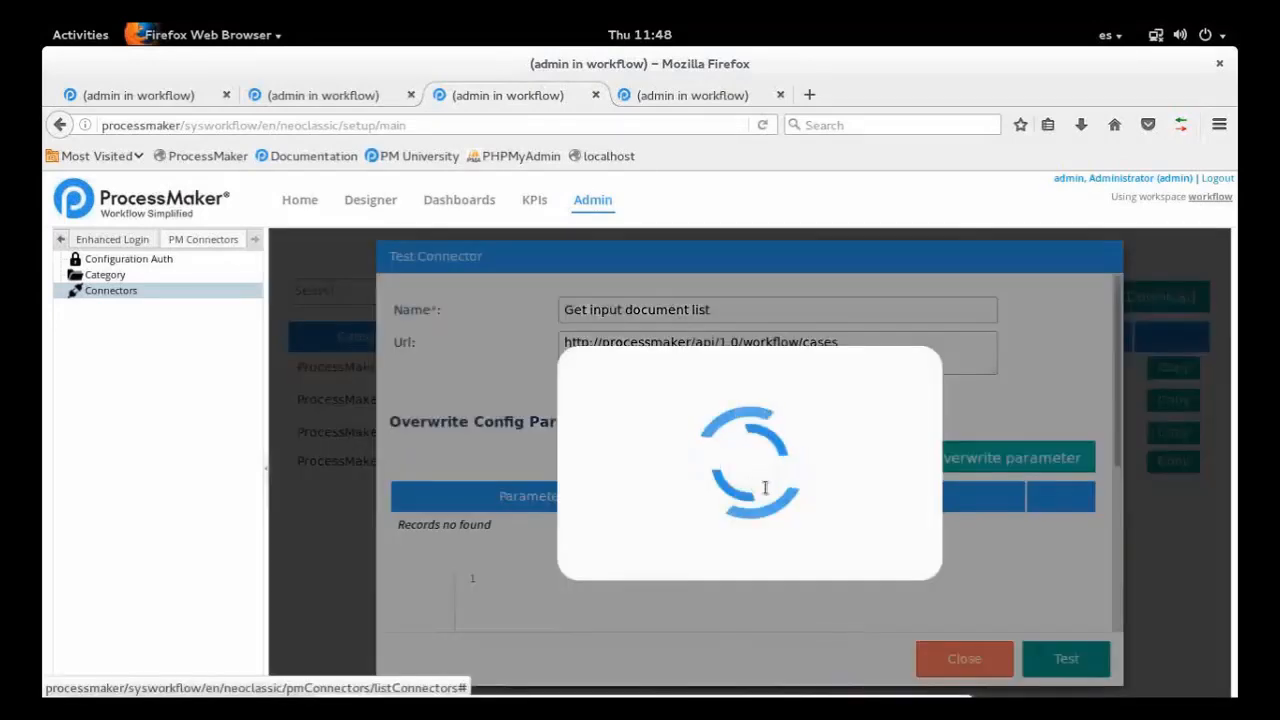
scroll(801, 494, down, 5)
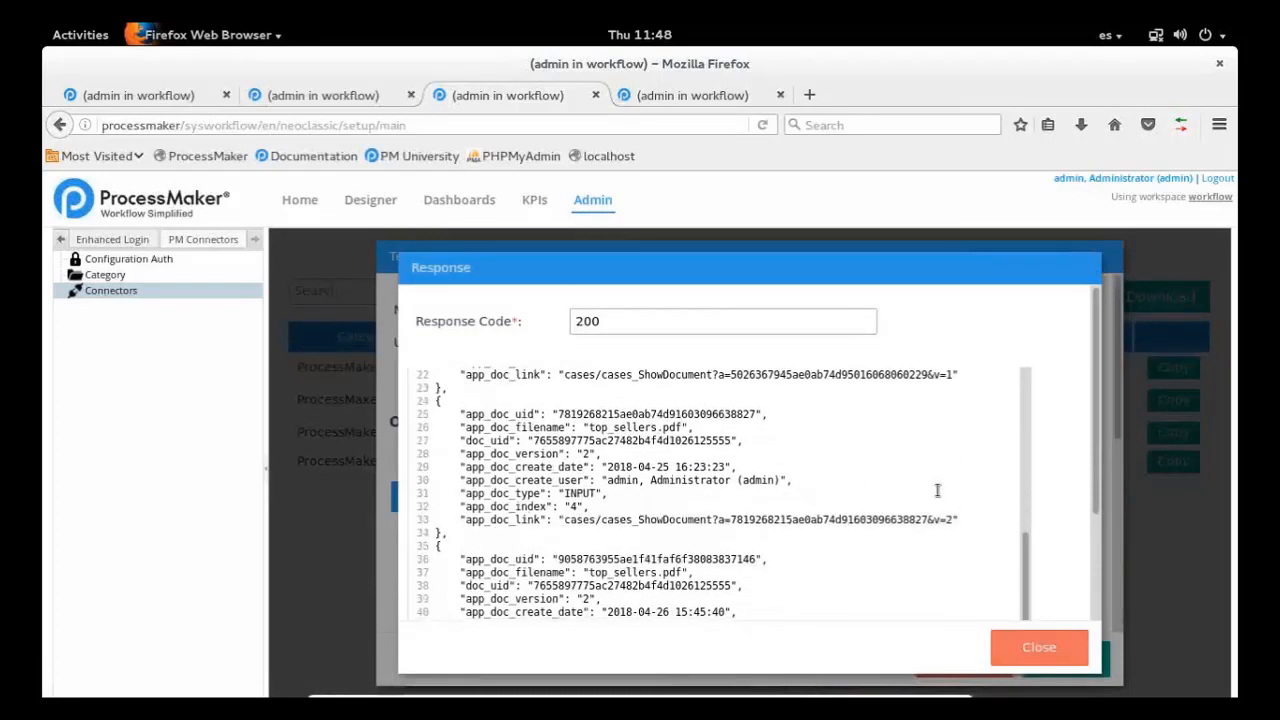
scroll(937, 490, up, 3)
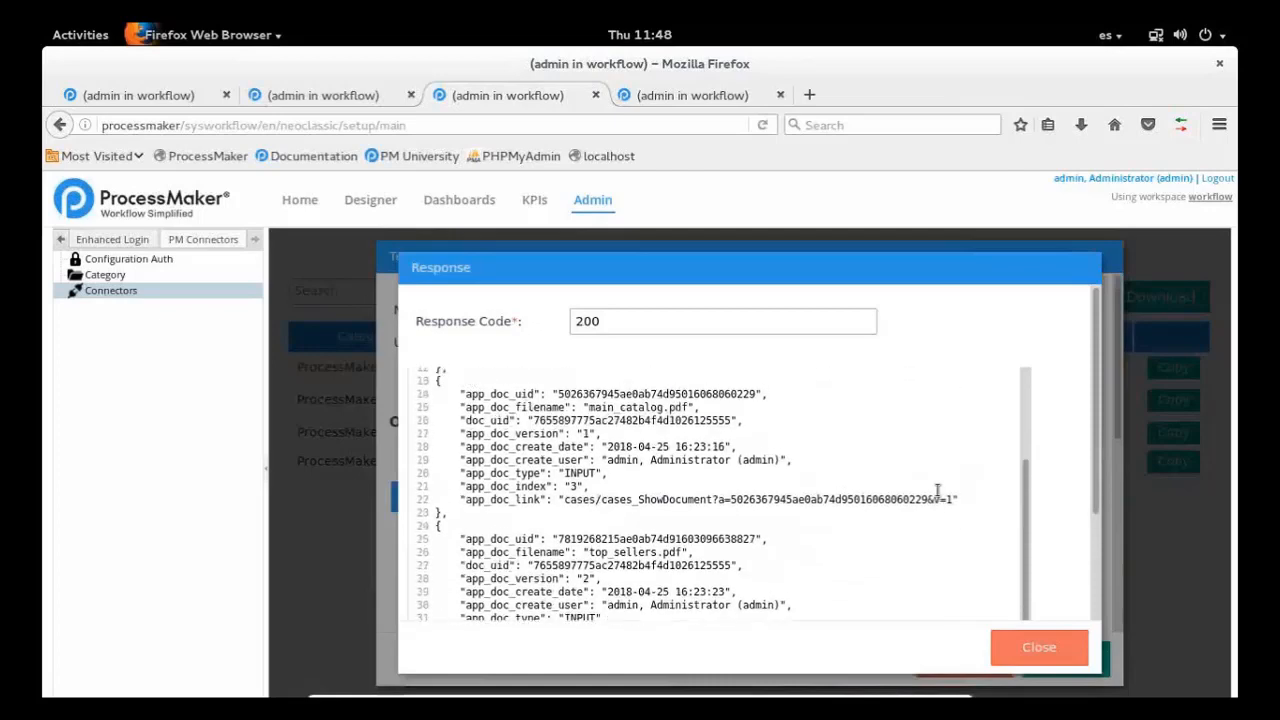
scroll(937, 490, up, 4)
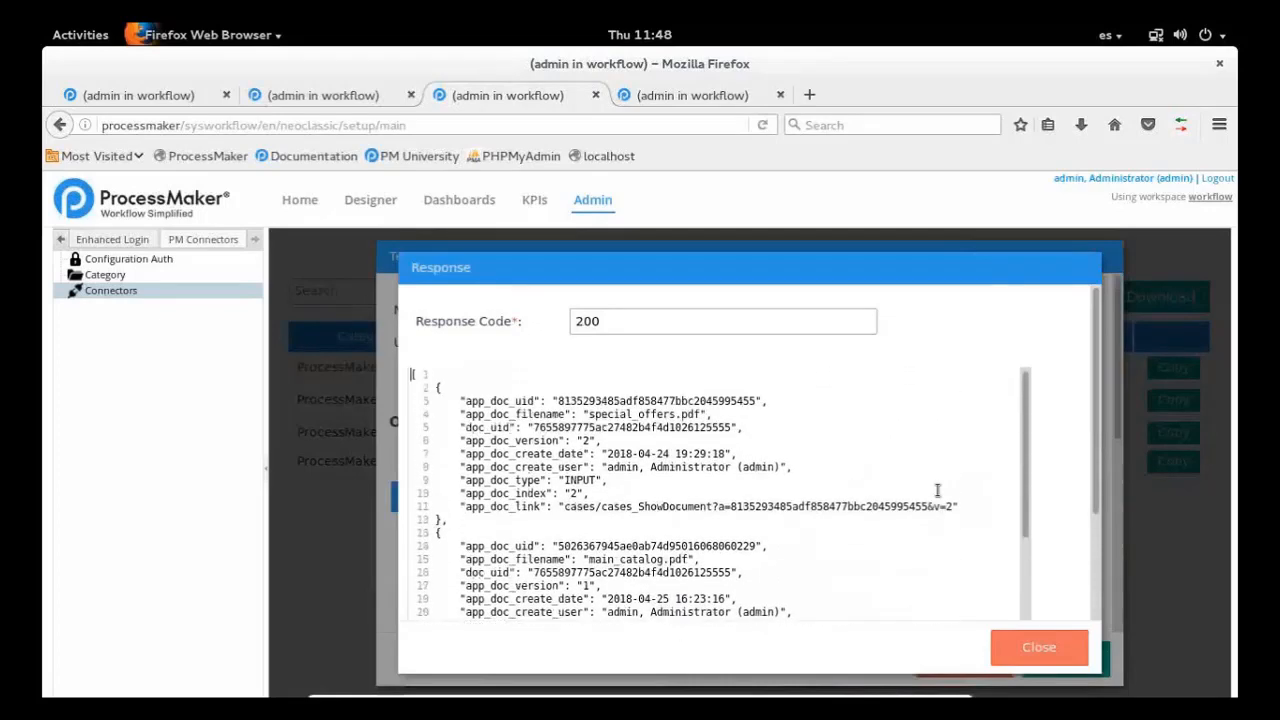
scroll(937, 490, down, 5)
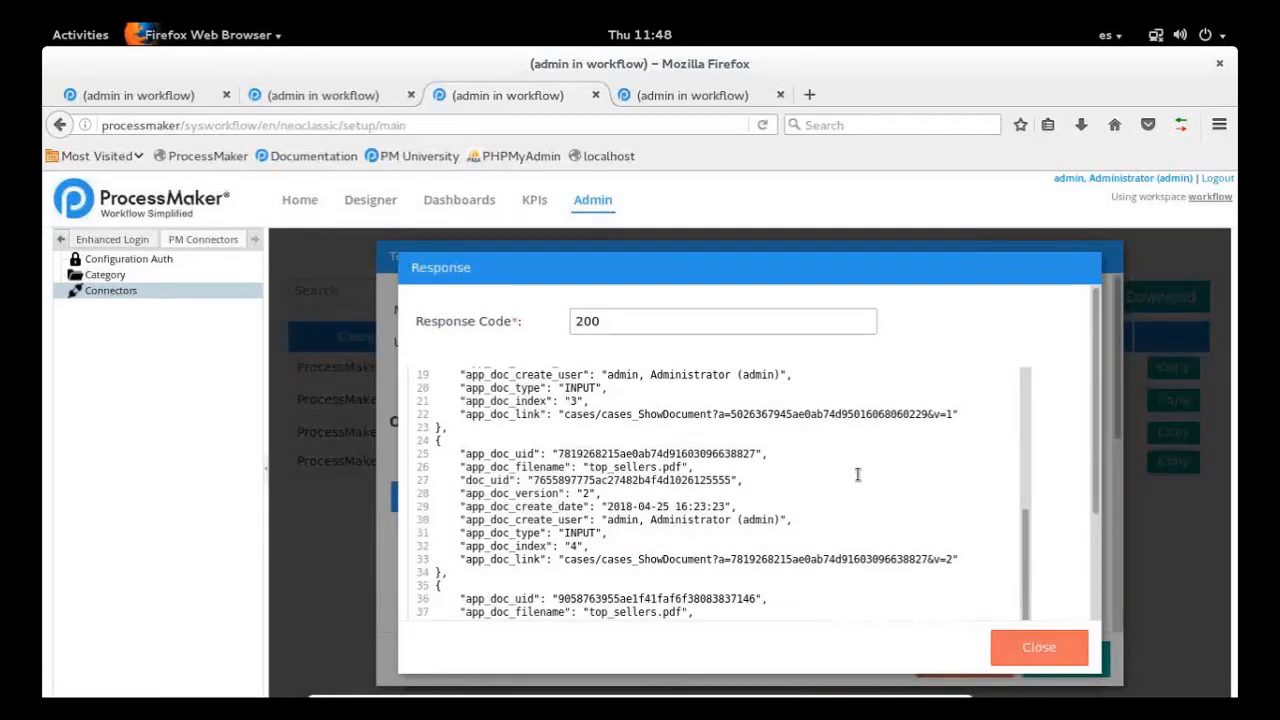
scroll(857, 474, down, 1)
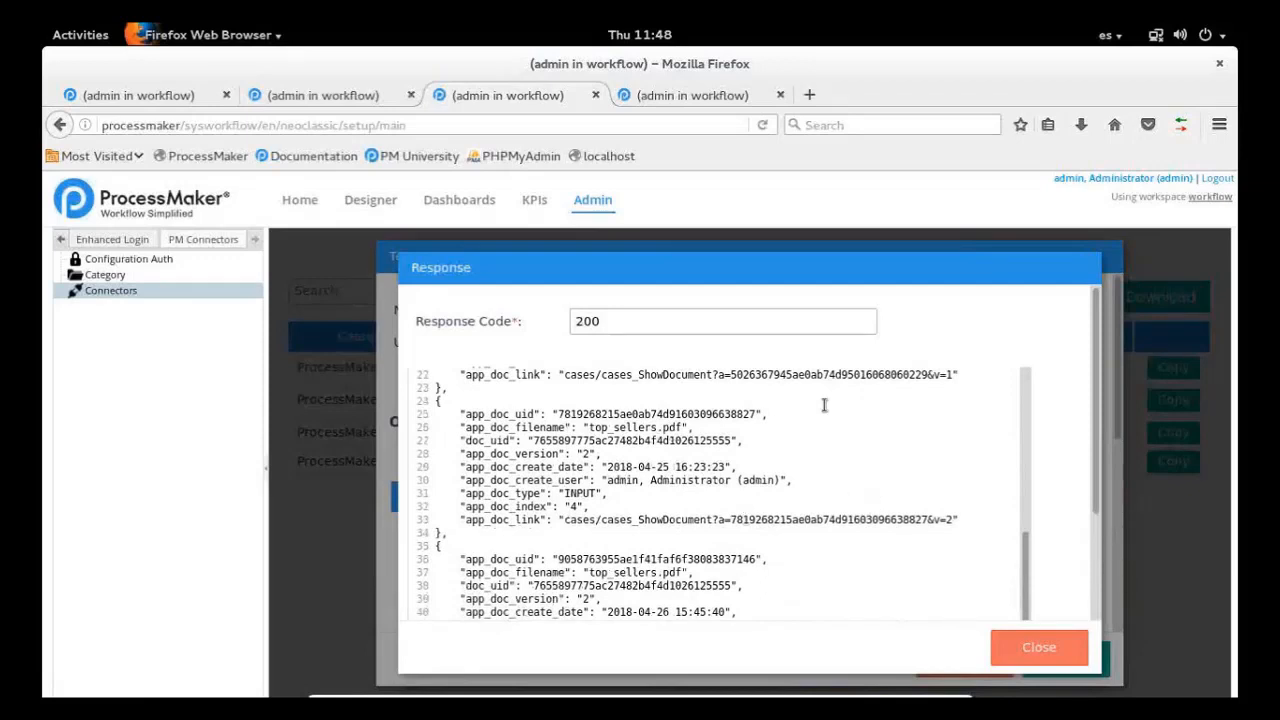
Mark cases_ShowDocument and the document ID in the version 1 app_doc_link, then point out the ends of the version 2 and version 1 links
double_click(629, 371)
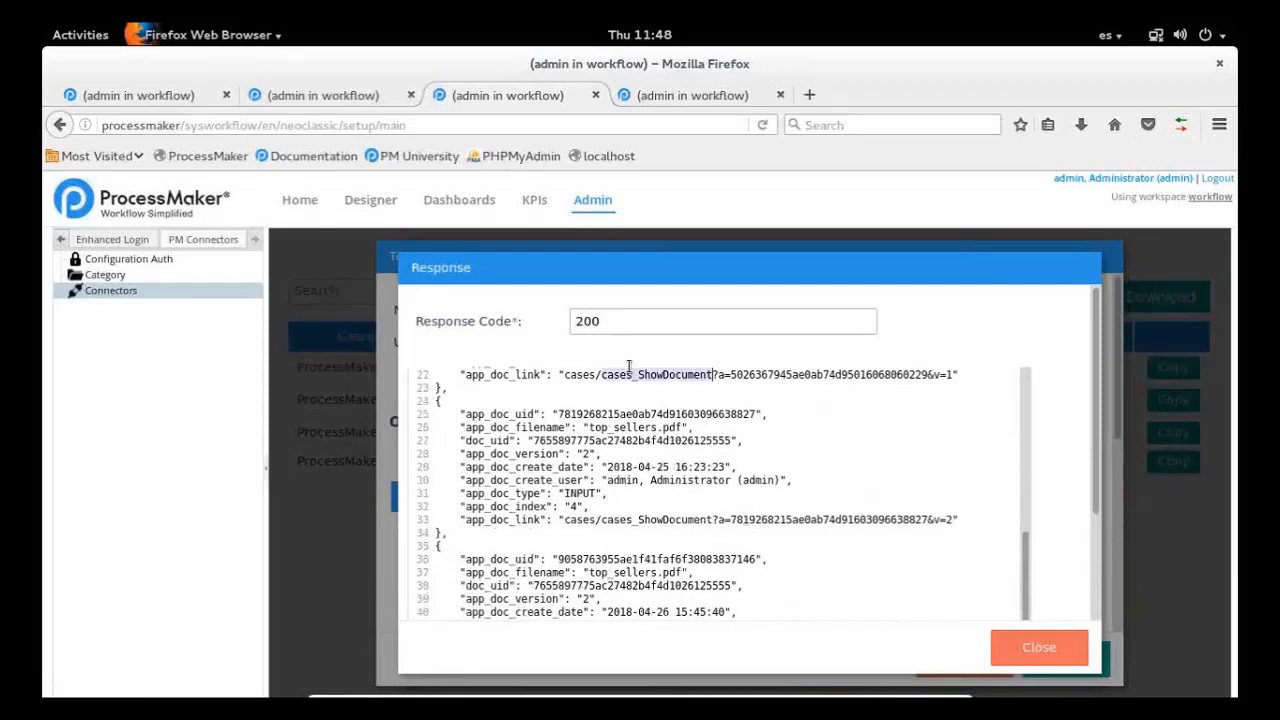
click(826, 406)
double_click(861, 375)
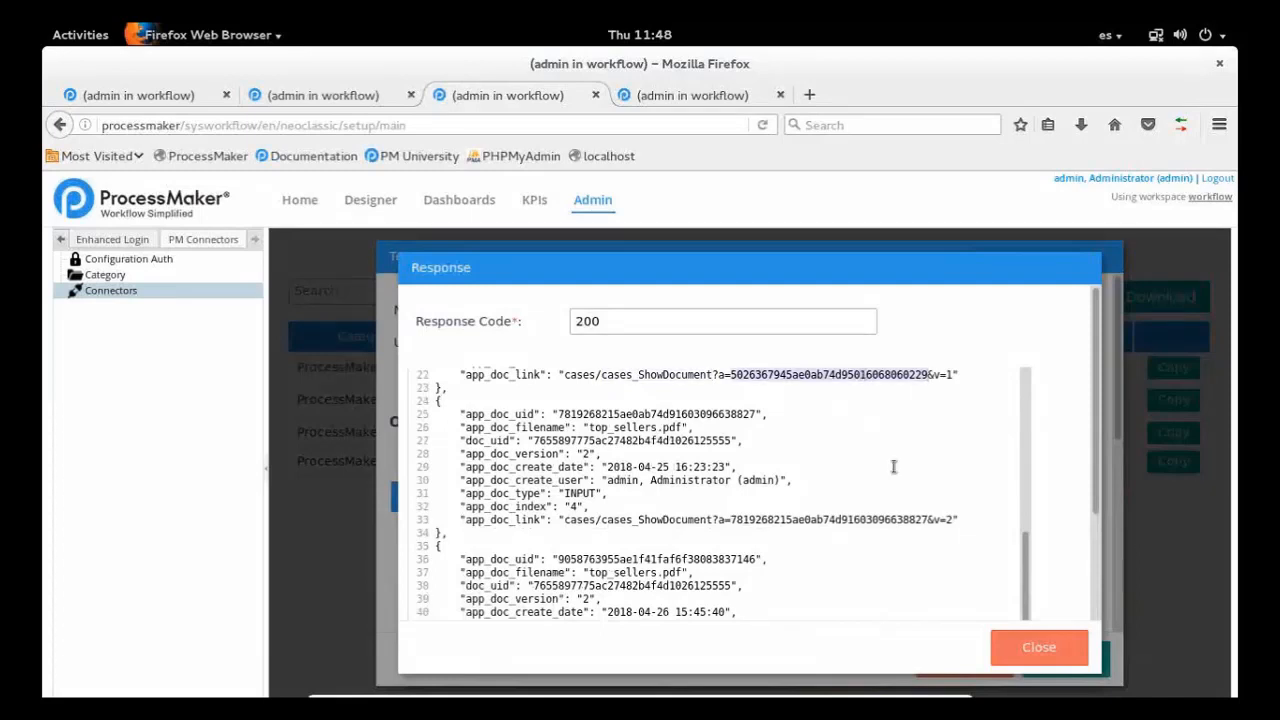
click(957, 520)
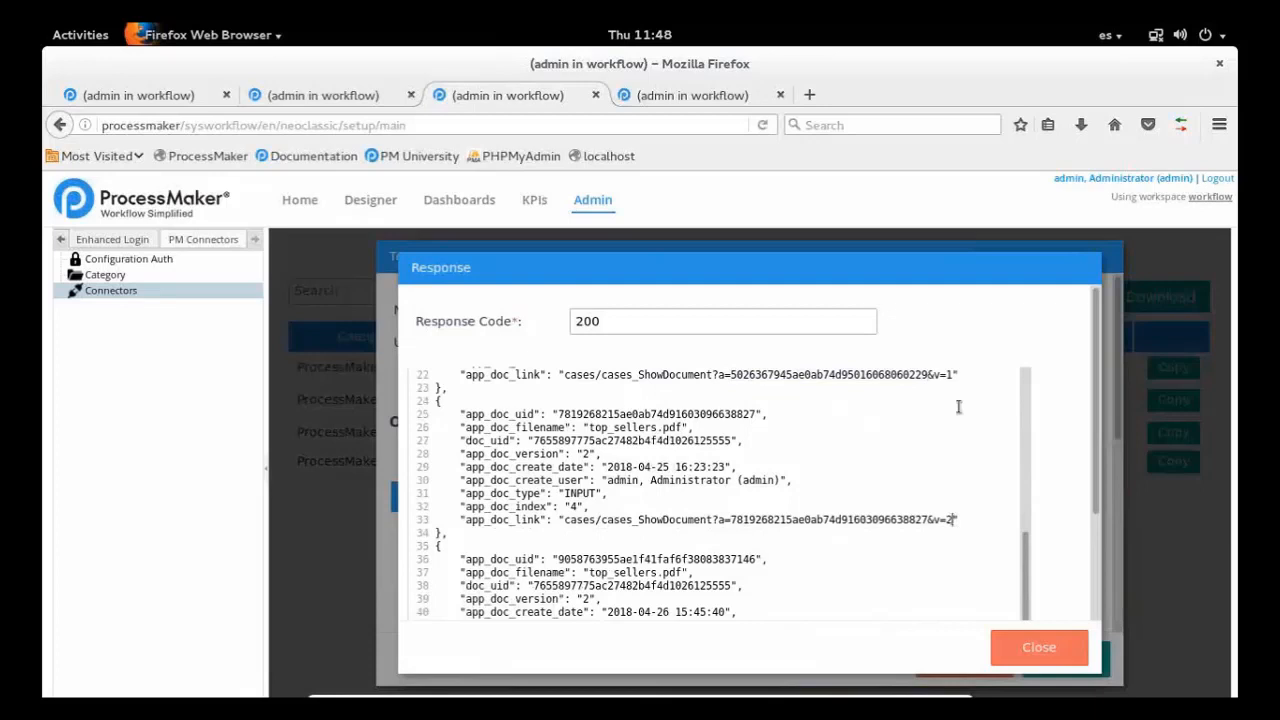
click(955, 375)
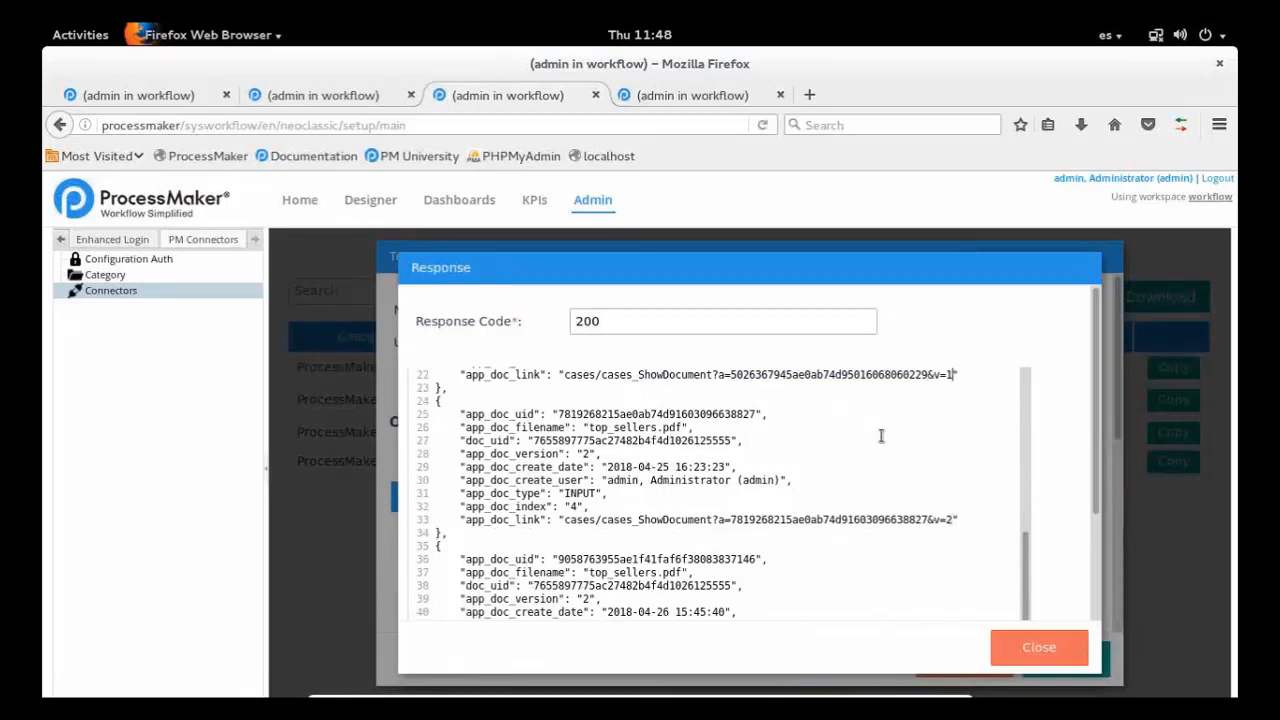